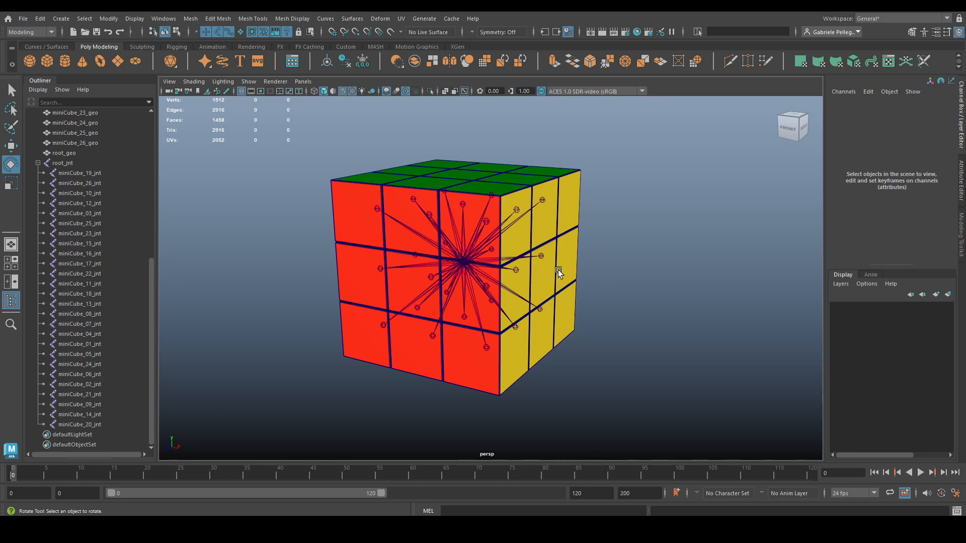
Collapse the root_jnt hierarchy, highlight all meshes from miniCube_01_geo to root_geo, and clear the selection
{"action": "left_click_drag", "start_coordinate": [496, 166], "coordinate": [561, 164], "text": "alt"}
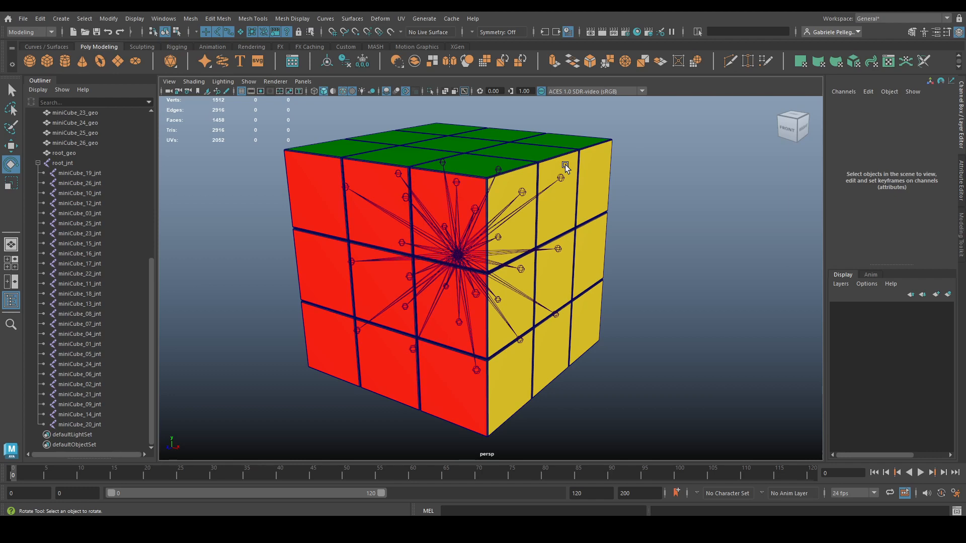
{"action": "left_click_drag", "start_coordinate": [566, 162], "coordinate": [539, 159], "text": "alt"}
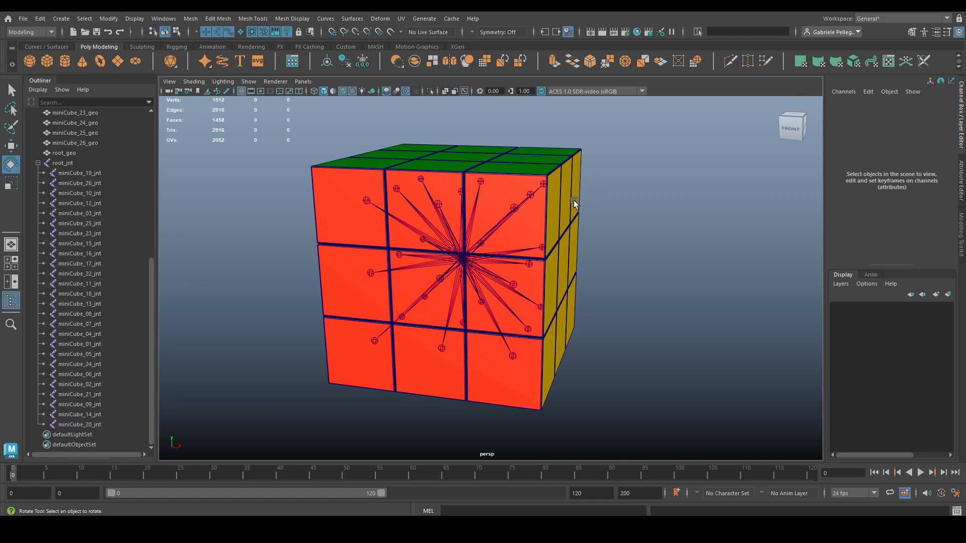
{"action": "mouse_move", "coordinate": [556, 195]}
{"action": "left_mouse_down", "text": "alt"}
{"action": "mouse_move", "coordinate": [525, 189]}
{"action": "mouse_move", "coordinate": [539, 197]}
{"action": "mouse_move", "coordinate": [462, 214]}
{"action": "mouse_move", "coordinate": [554, 226]}
{"action": "mouse_move", "coordinate": [551, 196]}
{"action": "mouse_move", "coordinate": [508, 198]}
{"action": "mouse_move", "coordinate": [569, 205]}
{"action": "mouse_move", "coordinate": [559, 203]}
{"action": "left_mouse_up", "text": "alt"}
{"action": "left_click", "coordinate": [38, 163]}
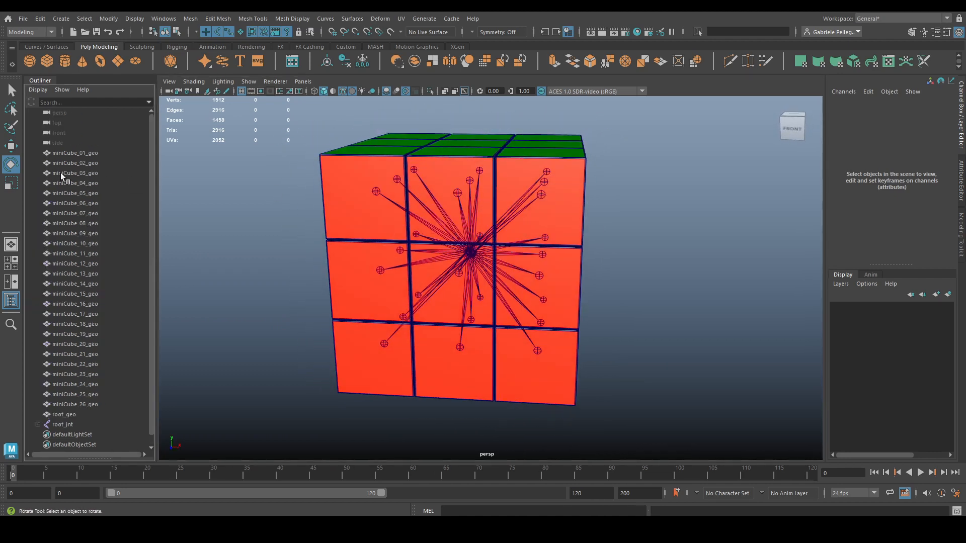
{"action": "left_click", "coordinate": [75, 157]}
{"action": "left_click", "coordinate": [98, 406], "text": "shift"}
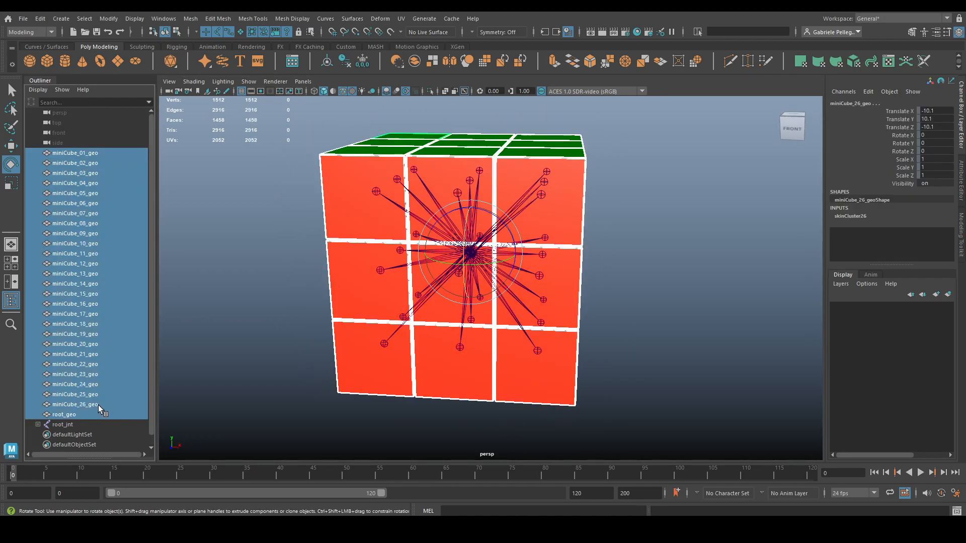
{"action": "left_click_drag", "start_coordinate": [543, 254], "coordinate": [617, 237], "text": "alt"}
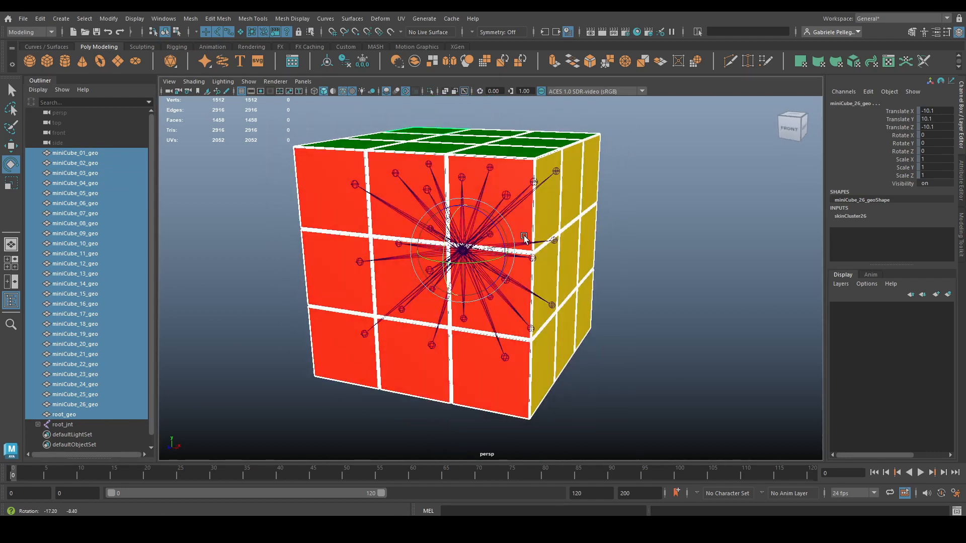
{"action": "left_click", "coordinate": [617, 237]}
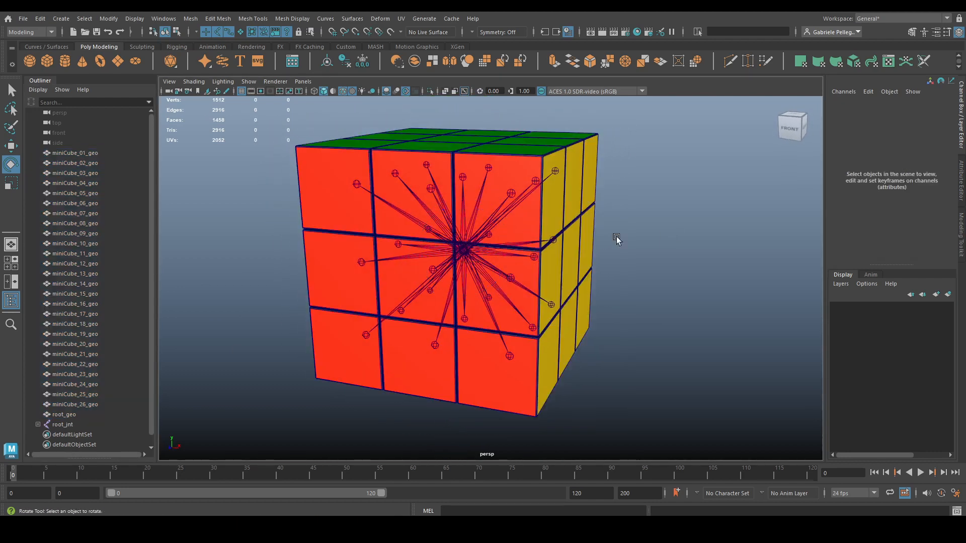
{"action": "left_click", "coordinate": [73, 150]}
{"action": "left_click", "coordinate": [95, 411], "text": "shift"}
{"action": "left_click", "coordinate": [316, 186]}
Test-move the front upper corner joints miniCube_03_jnt and miniCube_22_jnt, undoing each move
{"action": "left_click_drag", "start_coordinate": [329, 191], "coordinate": [366, 205], "text": "alt"}
{"action": "key", "text": "q"}
{"action": "left_click", "coordinate": [373, 215]}
{"action": "key", "text": "w"}
{"action": "key", "text": "ctrl+z"}
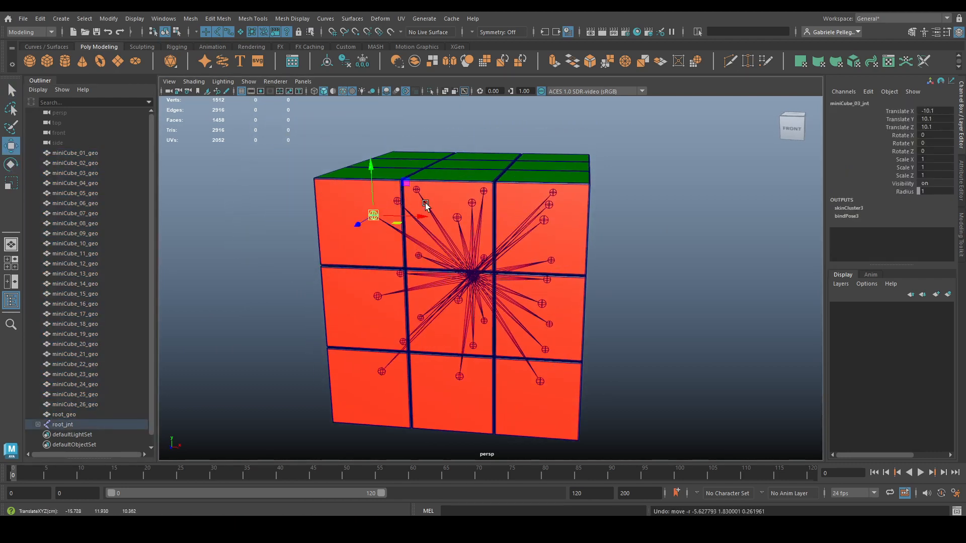
{"action": "key", "text": "q"}
{"action": "left_click", "coordinate": [543, 220]}
{"action": "key", "text": "w"}
{"action": "left_click_drag", "start_coordinate": [548, 215], "coordinate": [595, 250]}
{"action": "key", "text": "ctrl+z"}
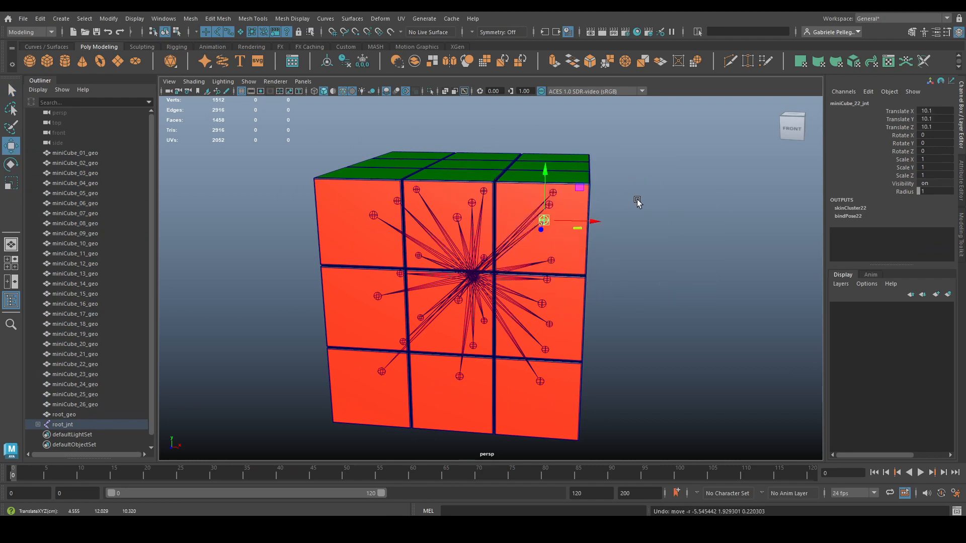
Test-move the rear upper corner joint miniCube_06_jnt and undo the move
{"action": "left_click_drag", "start_coordinate": [636, 201], "coordinate": [572, 174], "text": "alt"}
{"action": "key", "text": "q"}
{"action": "left_click", "coordinate": [567, 195]}
{"action": "key", "text": "w"}
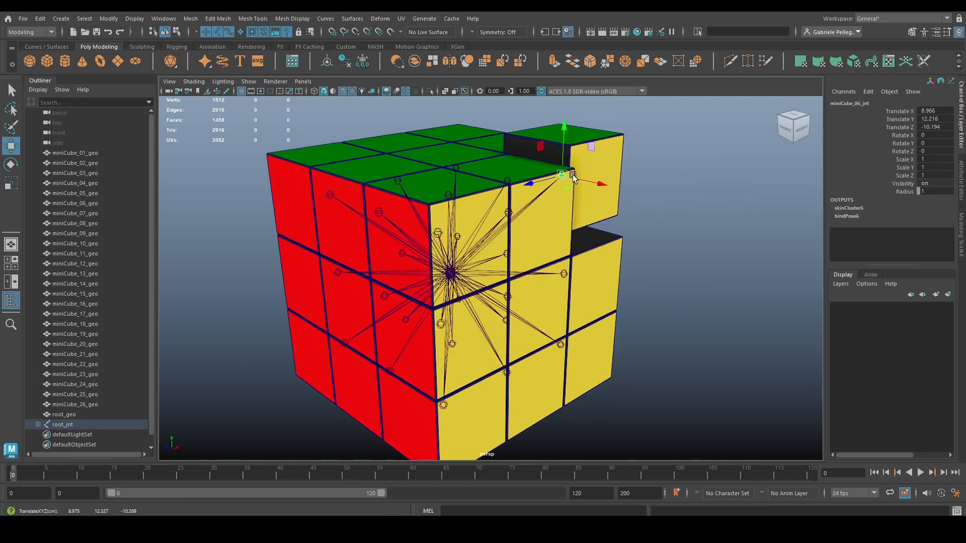
{"action": "key", "text": "ctrl+z"}
{"action": "left_click_drag", "start_coordinate": [430, 233], "coordinate": [524, 187], "text": "alt"}
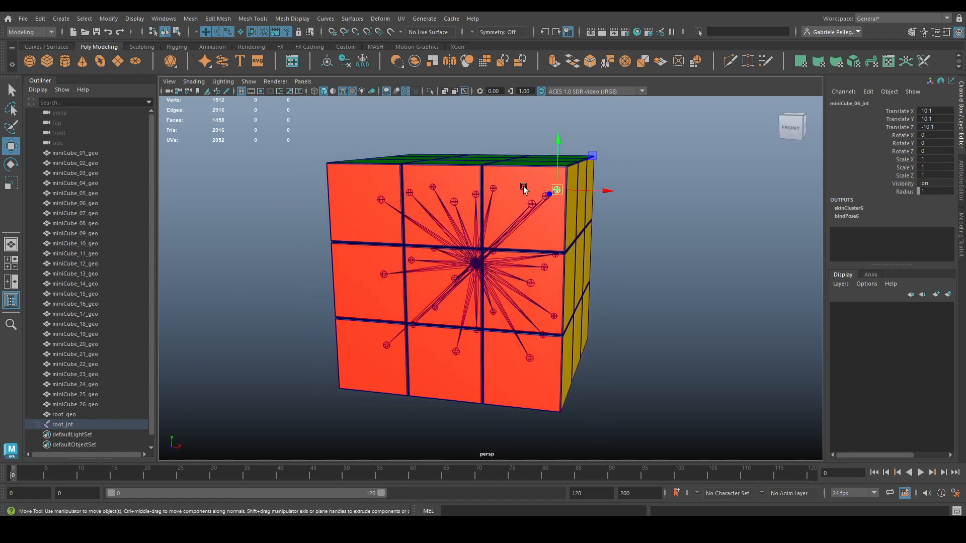
Select the nine joints of the cube's right layer, at Translate X 10.1, and group them
{"action": "left_click_drag", "start_coordinate": [621, 183], "coordinate": [338, 284], "text": "alt"}
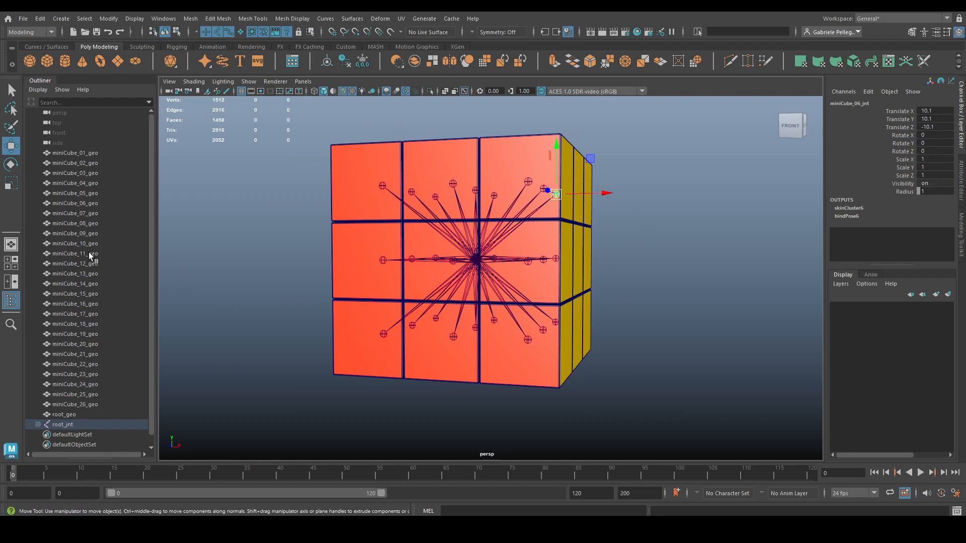
{"action": "left_click_drag", "start_coordinate": [500, 203], "coordinate": [516, 188], "text": "alt"}
{"action": "key", "text": "q"}
{"action": "left_click_drag", "start_coordinate": [626, 160], "coordinate": [520, 386]}
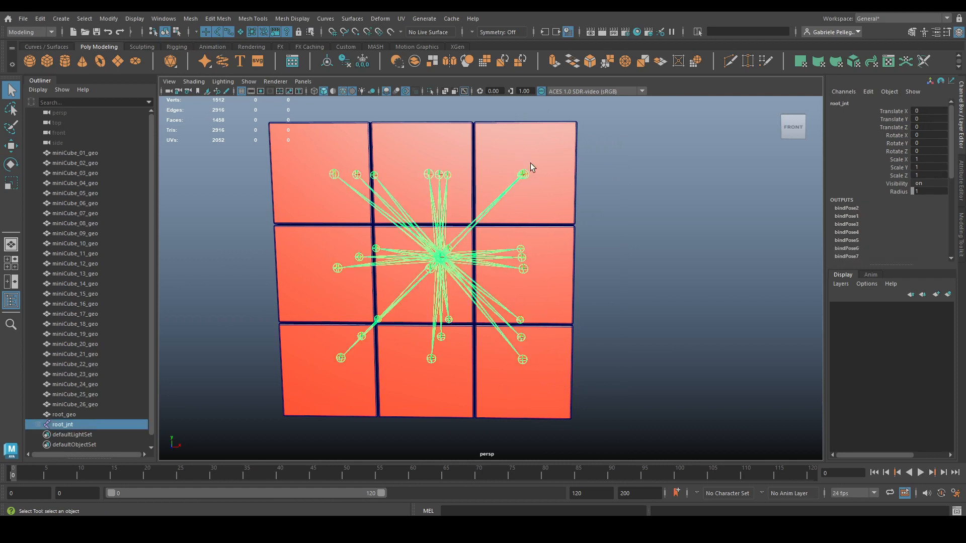
{"action": "left_click_drag", "start_coordinate": [519, 174], "coordinate": [519, 174]}
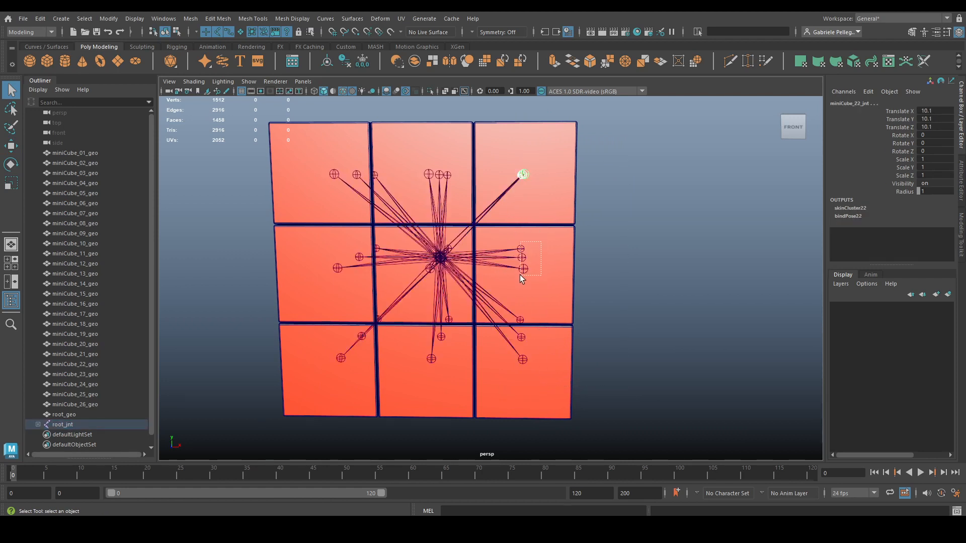
{"action": "left_click_drag", "start_coordinate": [520, 365], "coordinate": [520, 364], "text": "shift"}
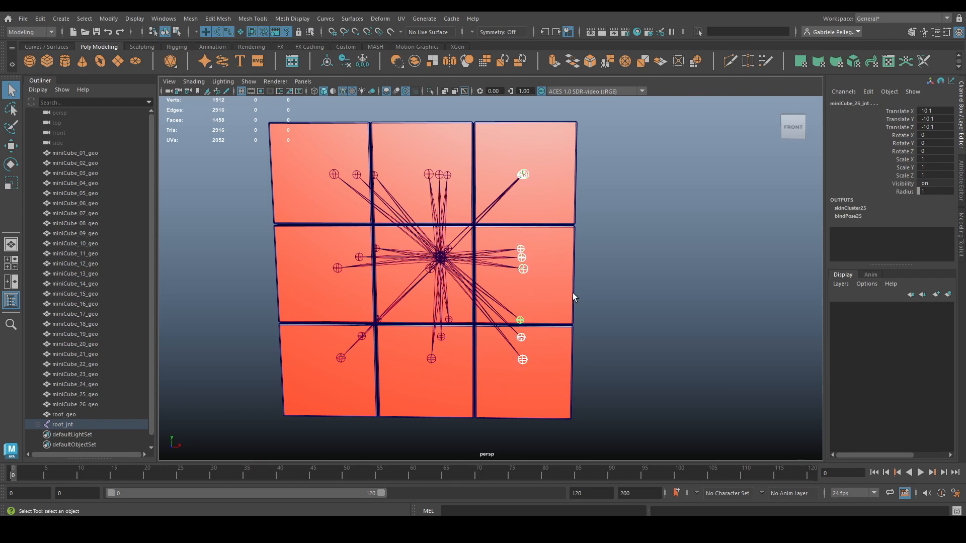
{"action": "left_click_drag", "start_coordinate": [572, 293], "coordinate": [499, 261], "text": "alt"}
{"action": "key", "text": "ctrl+g"}
Rotate the right-layer joint group about 90 degrees around X, and turn it back to about 0.8 degrees
{"action": "key", "text": "w"}
{"action": "key", "text": "e"}
{"action": "left_click_drag", "start_coordinate": [444, 244], "coordinate": [422, 214]}
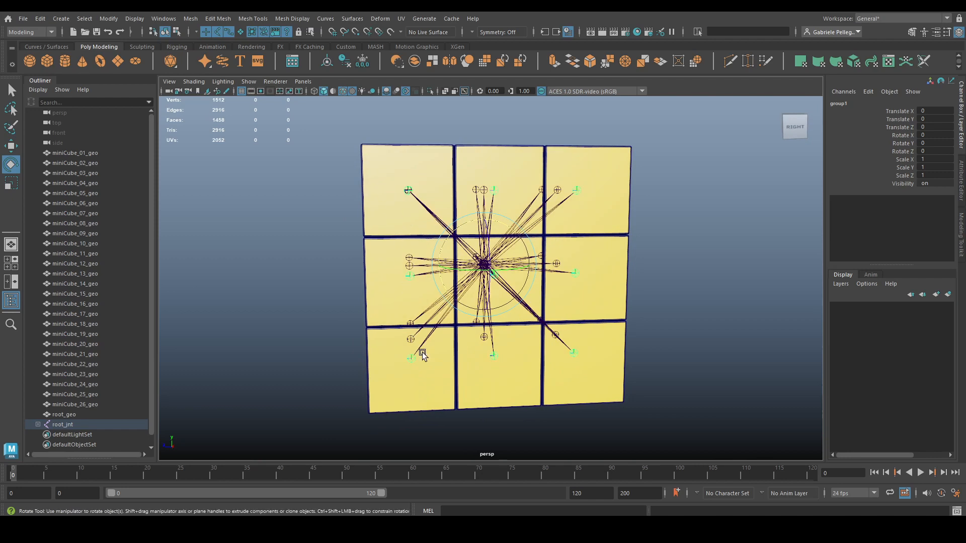
{"action": "left_click_drag", "start_coordinate": [411, 317], "coordinate": [481, 298], "text": "alt"}
{"action": "right_click_drag", "start_coordinate": [481, 299], "coordinate": [492, 275], "text": "alt"}
{"action": "middle_click_drag", "start_coordinate": [492, 274], "coordinate": [491, 274], "text": "alt"}
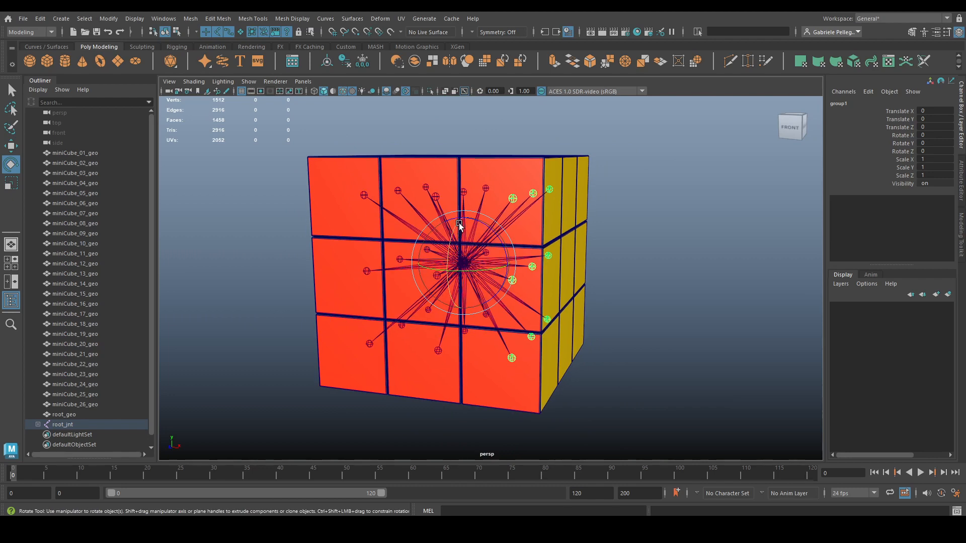
{"action": "left_click_drag", "start_coordinate": [458, 222], "coordinate": [444, 287]}
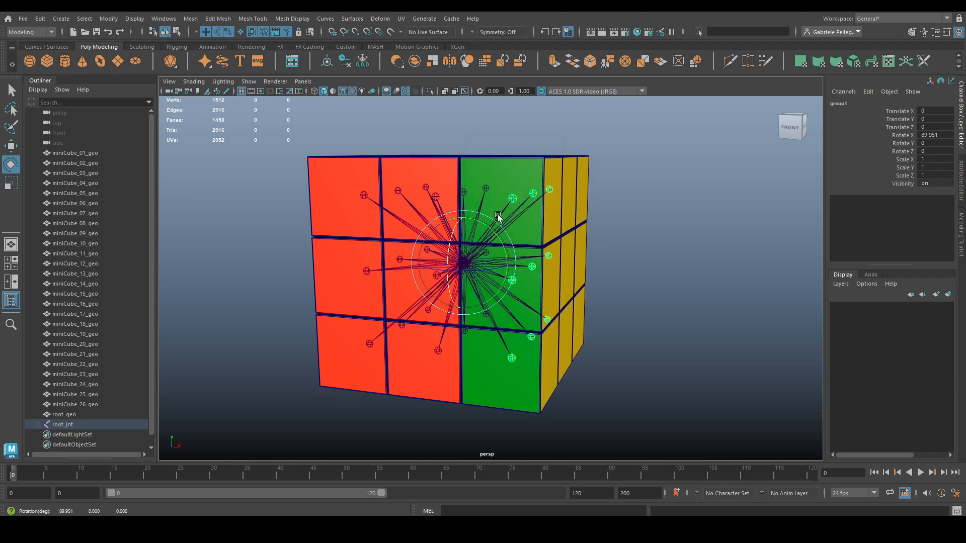
{"action": "left_click_drag", "start_coordinate": [447, 251], "coordinate": [454, 225]}
{"action": "key", "text": "q"}
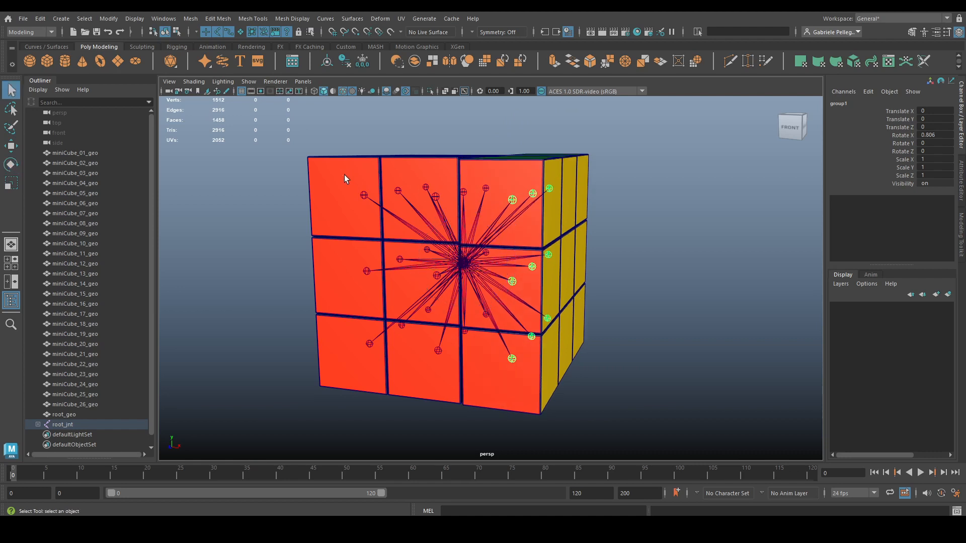
Select the nine joints of the cube's top layer, group them, and rotate the group around Y
{"action": "left_click_drag", "start_coordinate": [345, 175], "coordinate": [552, 200]}
{"action": "left_click", "coordinate": [549, 189]}
{"action": "left_click", "coordinate": [532, 194], "text": "shift"}
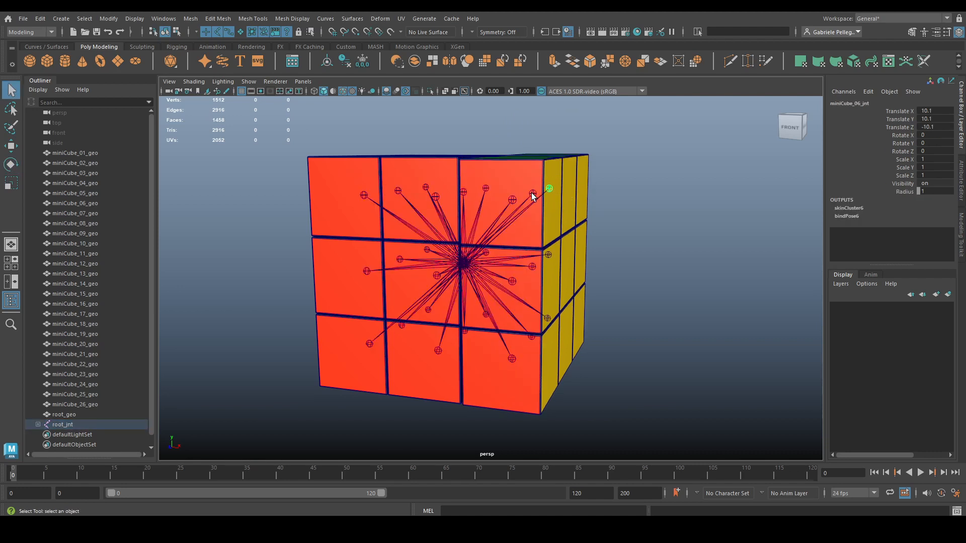
{"action": "left_click", "coordinate": [512, 200], "text": "shift"}
{"action": "left_click", "coordinate": [485, 188], "text": "shift"}
{"action": "left_click", "coordinate": [462, 191], "text": "shift"}
{"action": "left_click", "coordinate": [397, 191], "text": "shift"}
{"action": "left_click", "coordinate": [364, 195], "text": "shift"}
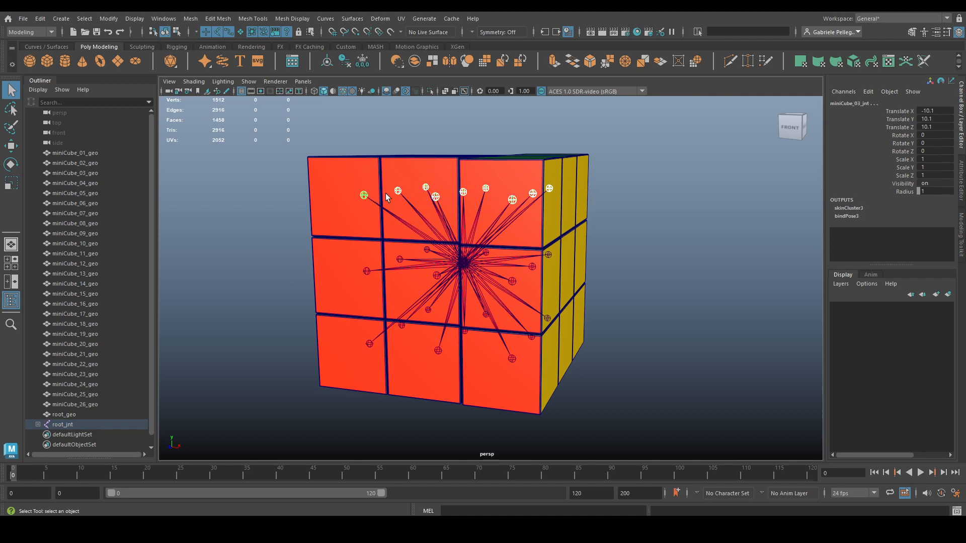
{"action": "key", "text": "ctrl+g"}
{"action": "key", "text": "e"}
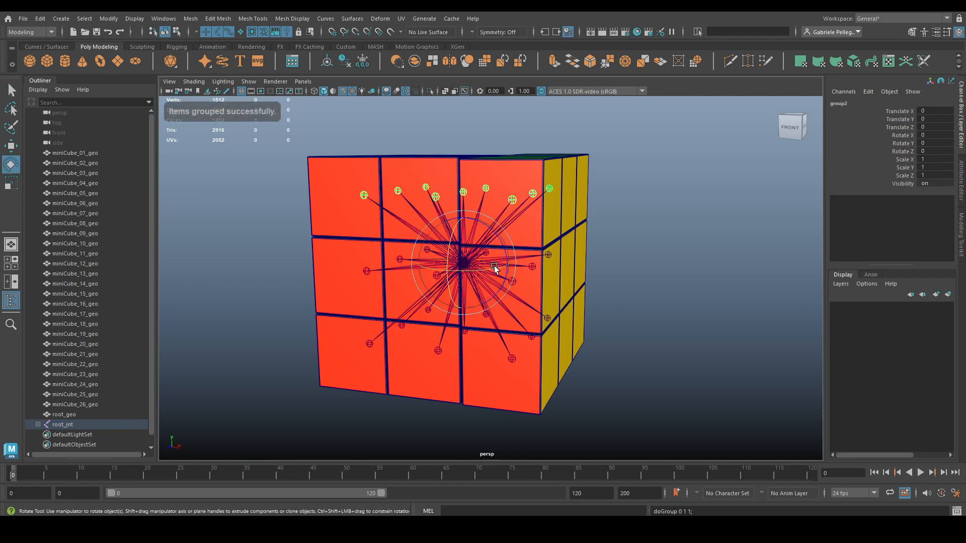
{"action": "left_click_drag", "start_coordinate": [498, 266], "coordinate": [477, 267]}
Undo the top layer's rotation, grouping and joint selection
{"action": "key", "text": "ctrl+z"}
{"action": "key", "text": "ctrl+z"}
{"action": "key", "text": "ctrl+z"}
{"action": "key", "text": "ctrl+z"}
{"action": "key", "text": "ctrl+z"}
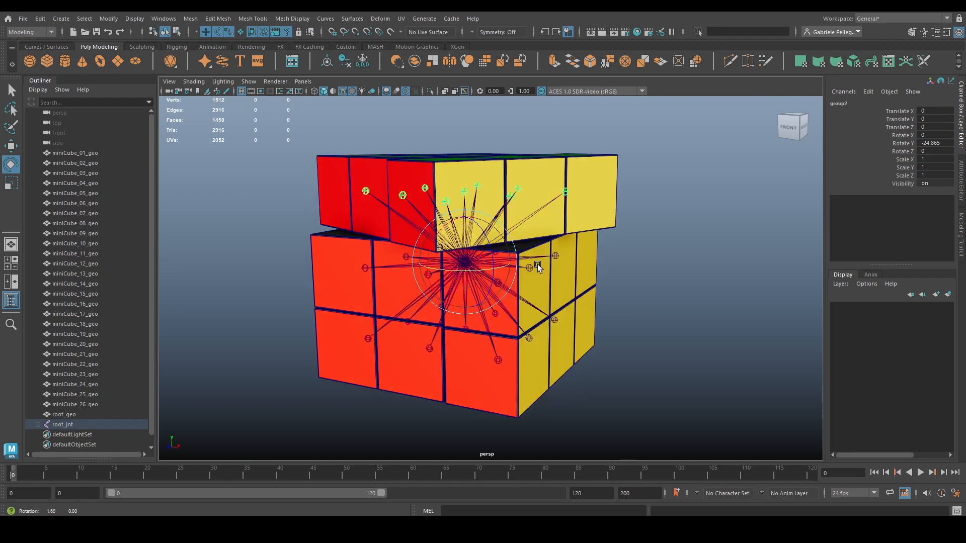
{"action": "key", "text": "ctrl+z"}
{"action": "key", "text": "ctrl+z"}
{"action": "key", "text": "ctrl+z"}
{"action": "key", "text": "ctrl+z"}
{"action": "key", "text": "ctrl+z"}
{"action": "key", "text": "ctrl+z"}
{"action": "key", "text": "ctrl+z"}
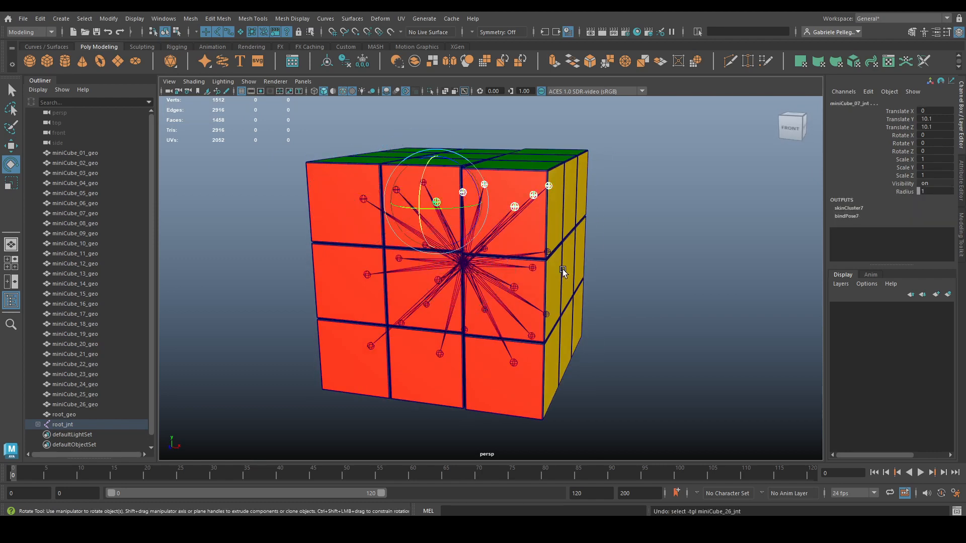
{"action": "key", "text": "ctrl+z"}
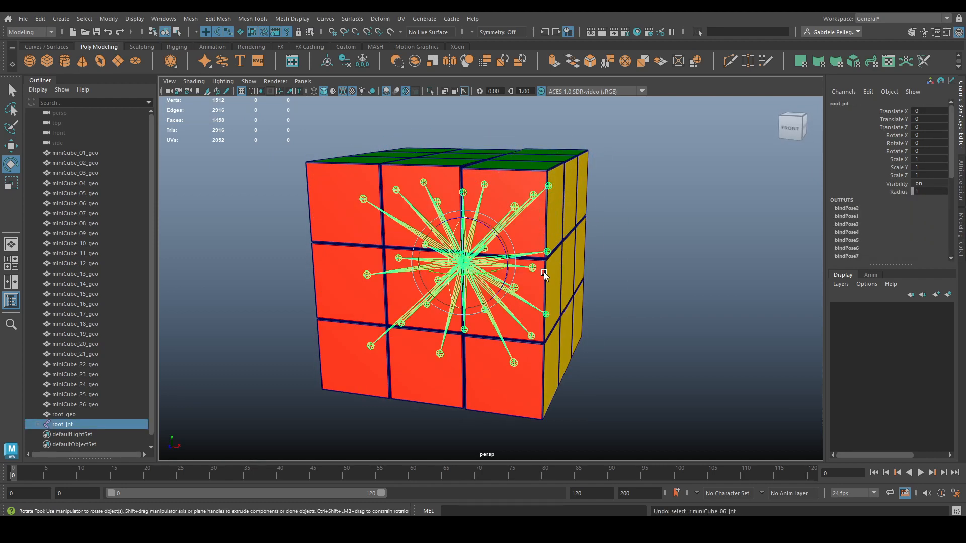
Try reselecting the right layer's joints from the front, picking the three along its bottom edge
{"action": "left_click_drag", "start_coordinate": [532, 275], "coordinate": [544, 259], "text": "alt"}
{"action": "key", "text": "q"}
{"action": "left_click_drag", "start_coordinate": [546, 187], "coordinate": [526, 201]}
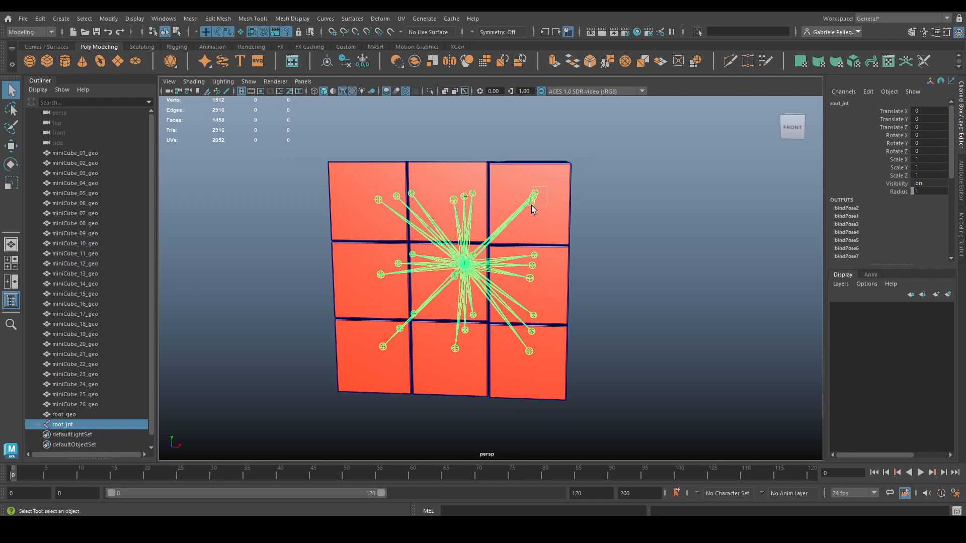
{"action": "left_click_drag", "start_coordinate": [532, 276], "coordinate": [538, 278], "text": "alt"}
{"action": "right_click_drag", "start_coordinate": [538, 278], "coordinate": [551, 288], "text": "alt"}
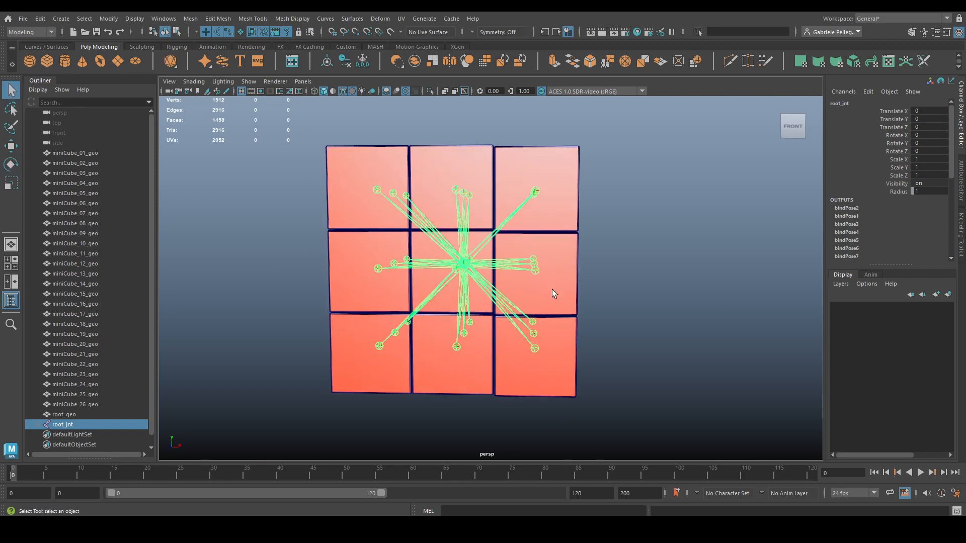
{"action": "middle_click_drag", "start_coordinate": [551, 288], "coordinate": [540, 253], "text": "alt"}
{"action": "right_click_drag", "start_coordinate": [540, 253], "coordinate": [552, 288], "text": "alt"}
{"action": "left_click_drag", "start_coordinate": [524, 309], "coordinate": [524, 309]}
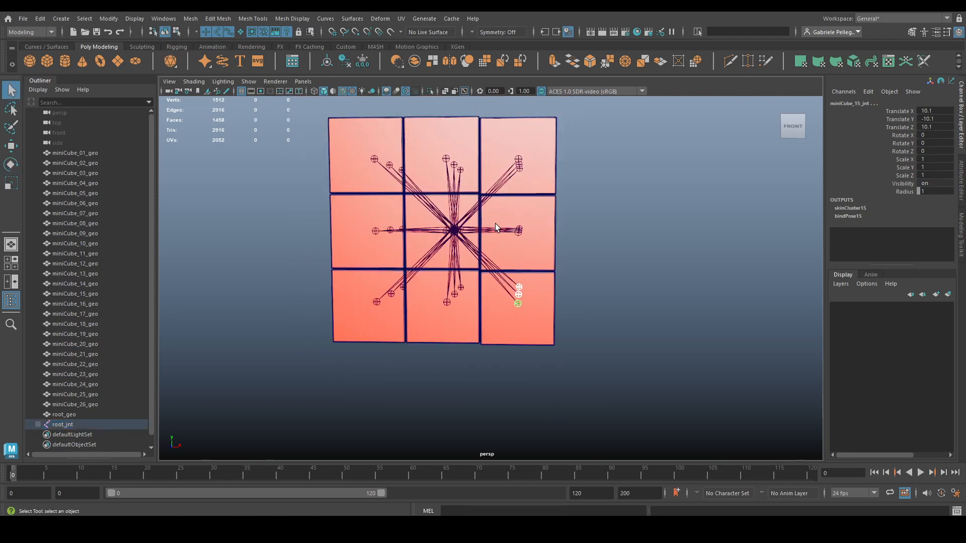
{"action": "left_click_drag", "start_coordinate": [494, 224], "coordinate": [425, 137], "text": "alt"}
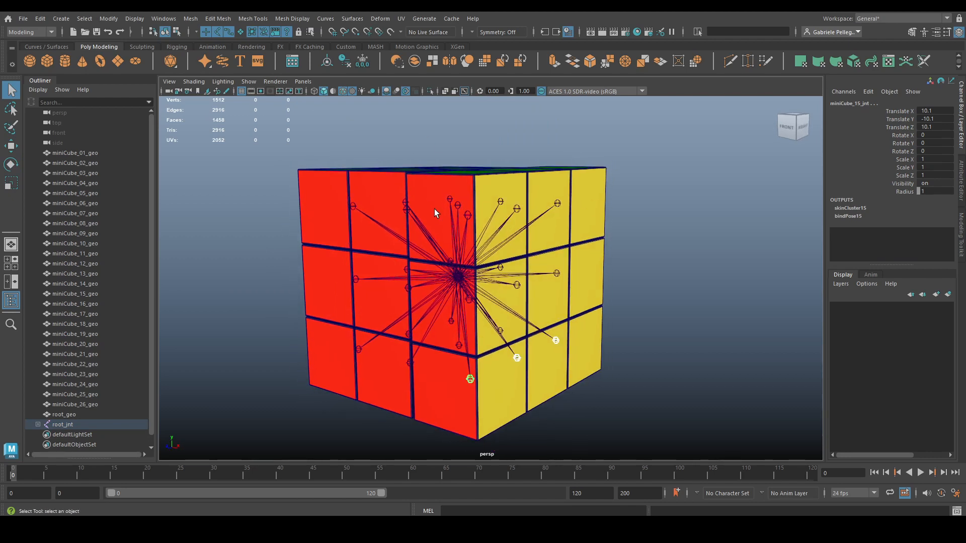
Undo the right layer's rotation and grouping, and clear the selection
{"action": "key", "text": "ctrl+z"}
{"action": "key", "text": "ctrl+z"}
{"action": "key", "text": "ctrl+z"}
{"action": "key", "text": "ctrl+z"}
{"action": "key", "text": "ctrl+z"}
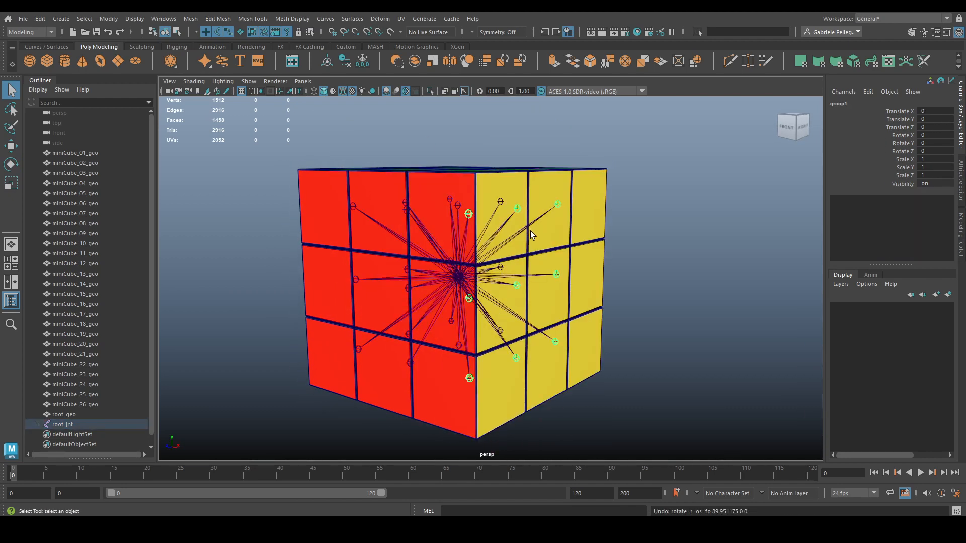
{"action": "left_click", "coordinate": [645, 235]}
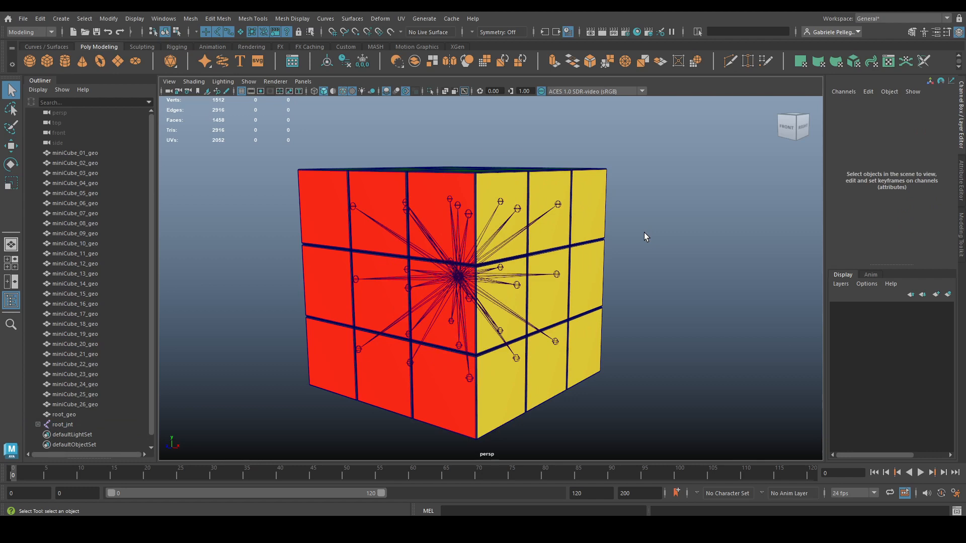
{"action": "left_click_drag", "start_coordinate": [662, 252], "coordinate": [465, 202], "text": "alt"}
{"action": "left_click_drag", "start_coordinate": [523, 259], "coordinate": [480, 187], "text": "alt"}
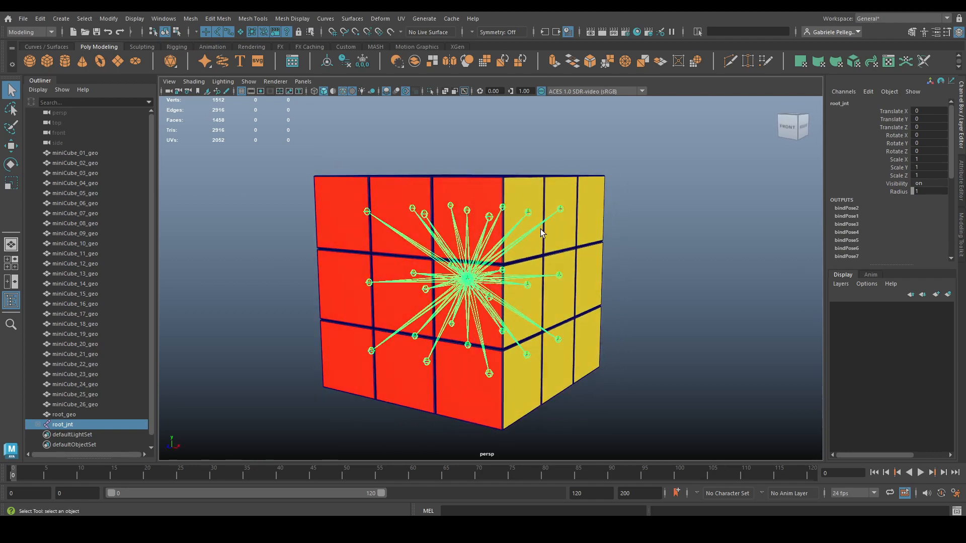
{"action": "mouse_move", "coordinate": [540, 229]}
{"action": "left_mouse_down", "text": "alt"}
{"action": "mouse_move", "coordinate": [498, 234]}
{"action": "mouse_move", "coordinate": [482, 252]}
{"action": "mouse_move", "coordinate": [453, 246]}
{"action": "mouse_move", "coordinate": [494, 260]}
{"action": "mouse_move", "coordinate": [556, 227]}
{"action": "mouse_move", "coordinate": [519, 230]}
{"action": "mouse_move", "coordinate": [523, 247]}
{"action": "mouse_move", "coordinate": [549, 223]}
{"action": "left_mouse_up", "text": "alt"}
{"action": "left_click", "coordinate": [661, 235]}
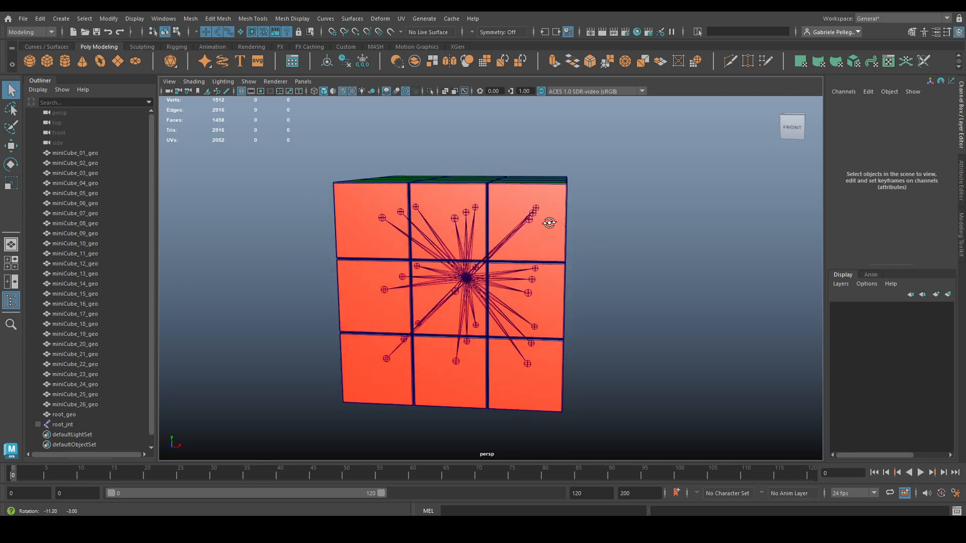
Expand the root_jnt hierarchy and look over its miniCube joints against the cube's front face
{"action": "left_click", "coordinate": [38, 425]}
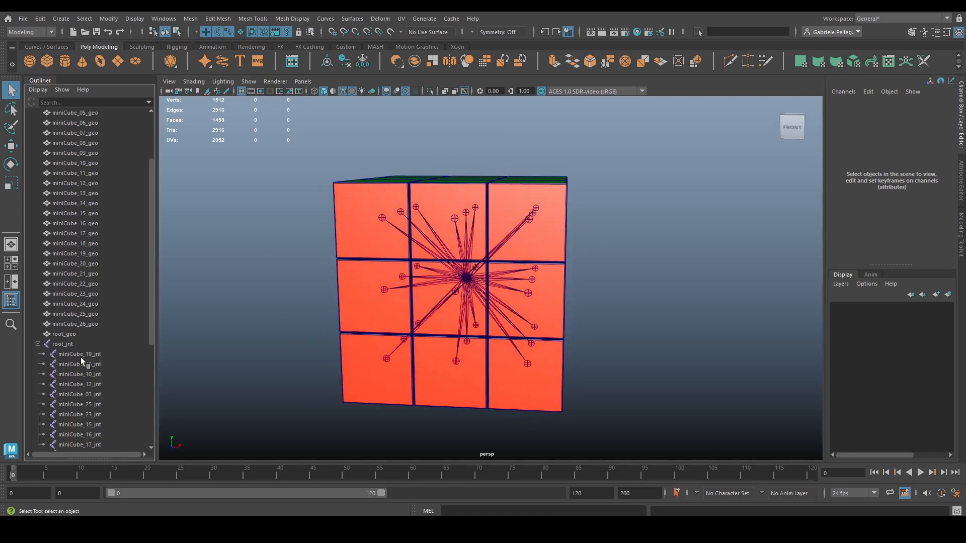
{"action": "scroll", "coordinate": [83, 356], "scroll_direction": "down", "scroll_amount": 5}
{"action": "scroll", "coordinate": [87, 322], "scroll_direction": "up", "scroll_amount": 5}
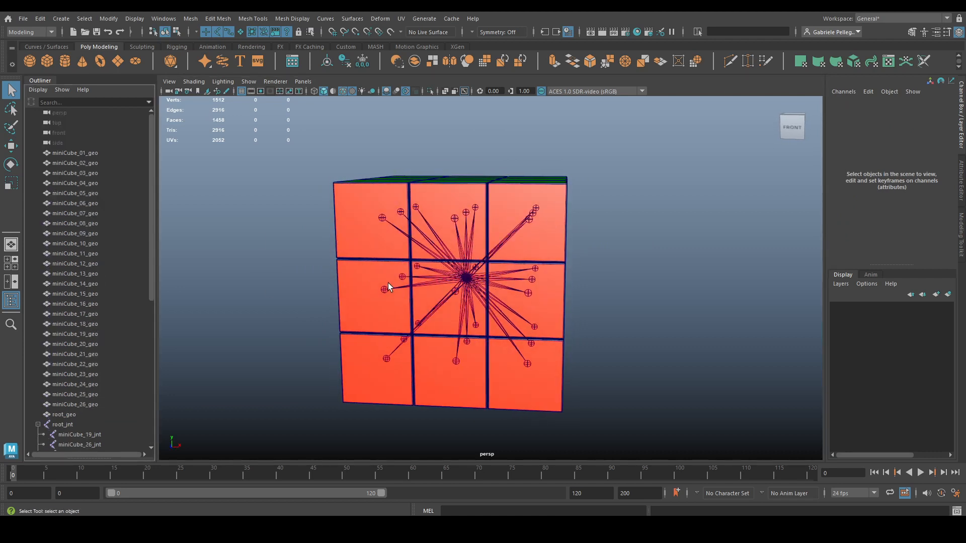
{"action": "left_click_drag", "start_coordinate": [403, 268], "coordinate": [425, 269], "text": "alt"}
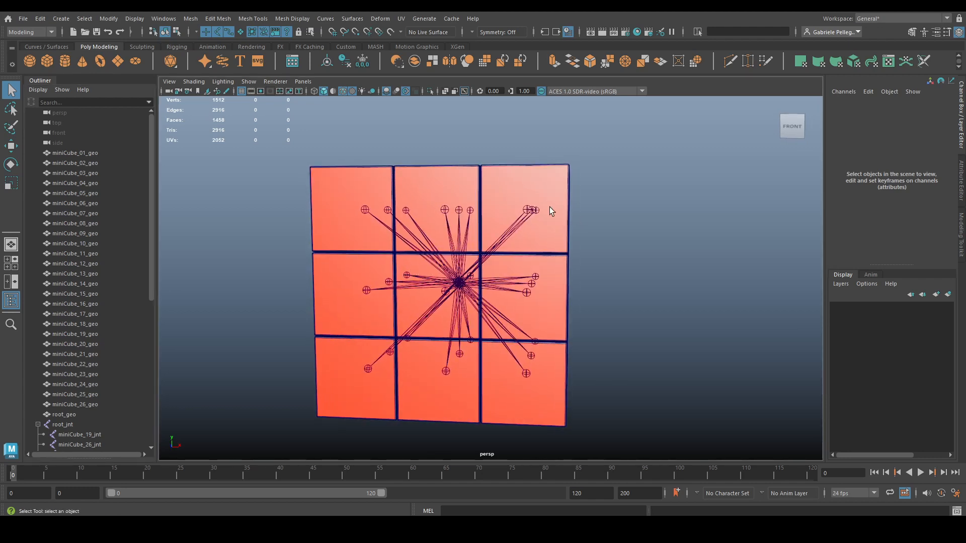
Select the nine miniCube joints of the cube's right layer, from the top row down to the bottom row
{"action": "left_click", "coordinate": [528, 210]}
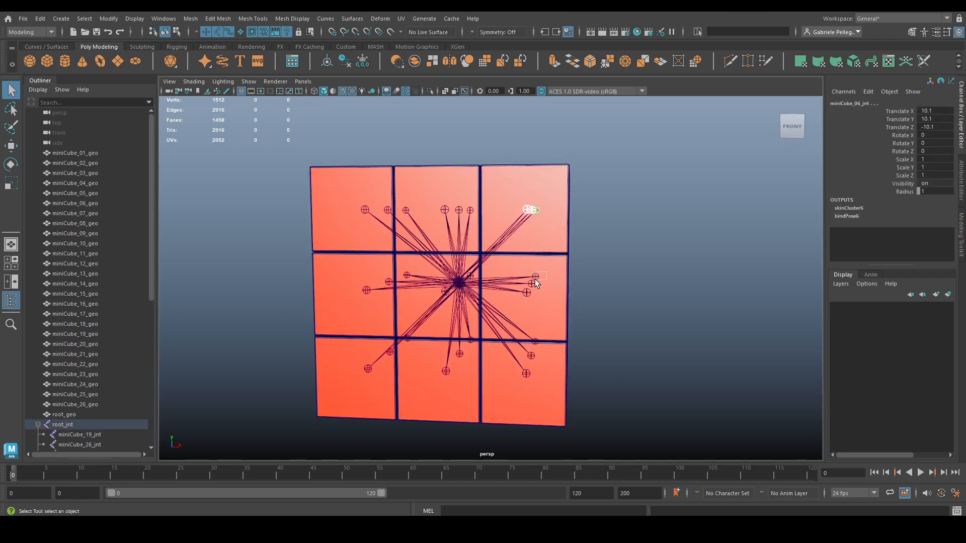
{"action": "left_click_drag", "start_coordinate": [535, 279], "coordinate": [533, 282], "text": "shift"}
{"action": "left_click", "coordinate": [527, 291], "text": "shift"}
{"action": "left_click", "coordinate": [534, 342], "text": "shift"}
{"action": "left_click", "coordinate": [531, 355], "text": "shift"}
{"action": "left_click", "coordinate": [526, 374], "text": "shift"}
{"action": "left_click_drag", "start_coordinate": [575, 316], "coordinate": [541, 293], "text": "alt"}
{"action": "key", "text": "w"}
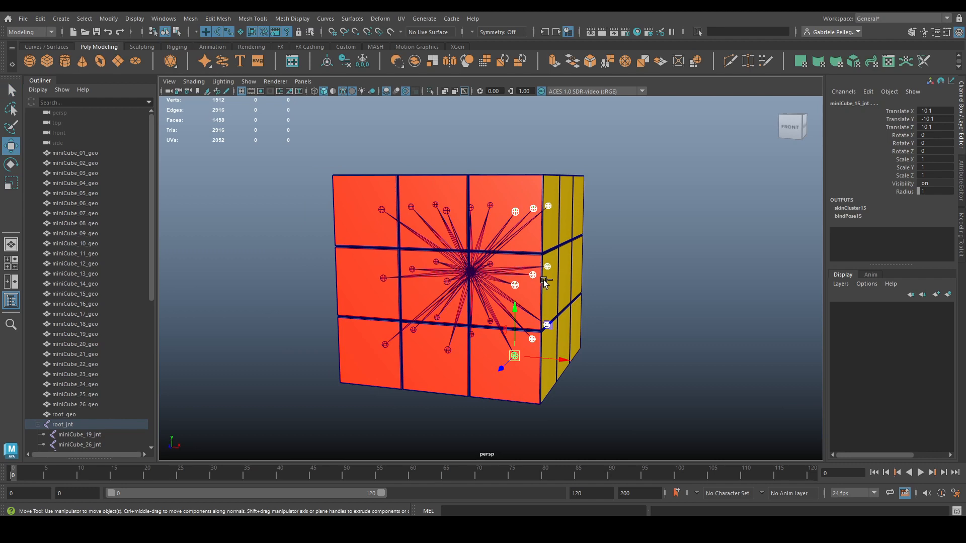
Group the right layer's joints and rotate the group about 90 degrees around X
{"action": "key", "text": "ctrl+g"}
{"action": "key", "text": "e"}
{"action": "left_click_drag", "start_coordinate": [466, 231], "coordinate": [447, 297]}
{"action": "left_click_drag", "start_coordinate": [580, 181], "coordinate": [587, 200], "text": "alt"}
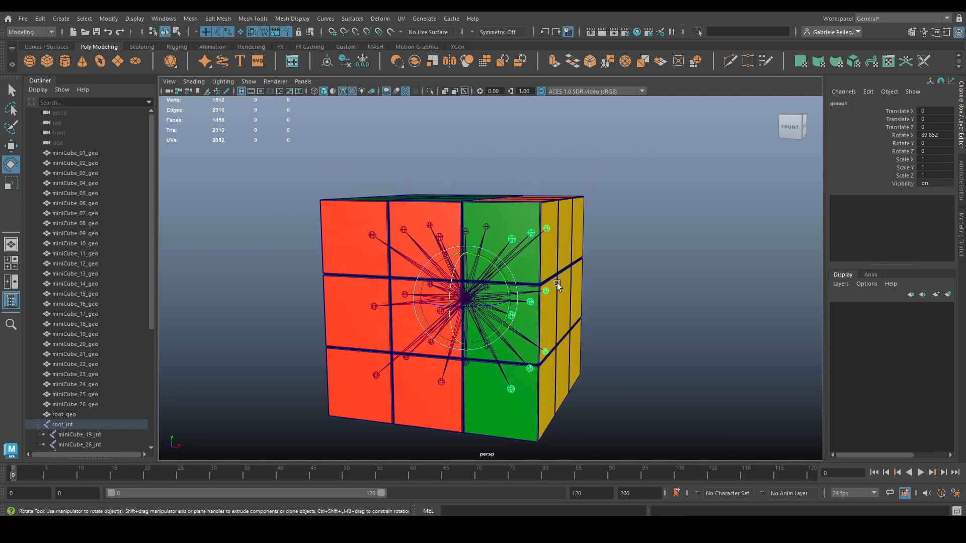
{"action": "mouse_move", "coordinate": [557, 286]}
{"action": "left_mouse_down", "text": "alt"}
{"action": "mouse_move", "coordinate": [468, 274]}
{"action": "mouse_move", "coordinate": [566, 272]}
{"action": "left_mouse_up", "text": "alt"}
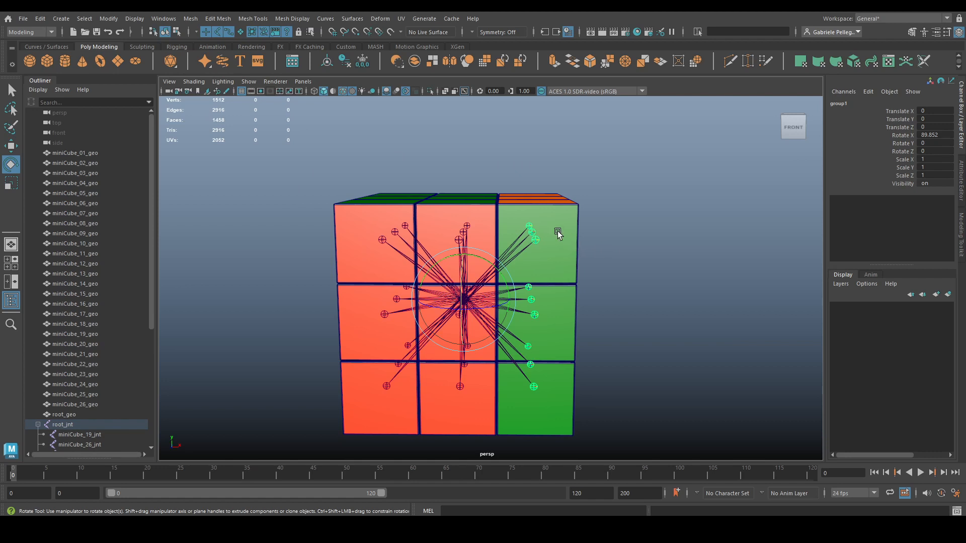
Select the nine joints now making up the top layer, including the three from the rotated right layer
{"action": "key", "text": "q"}
{"action": "left_click", "coordinate": [528, 222]}
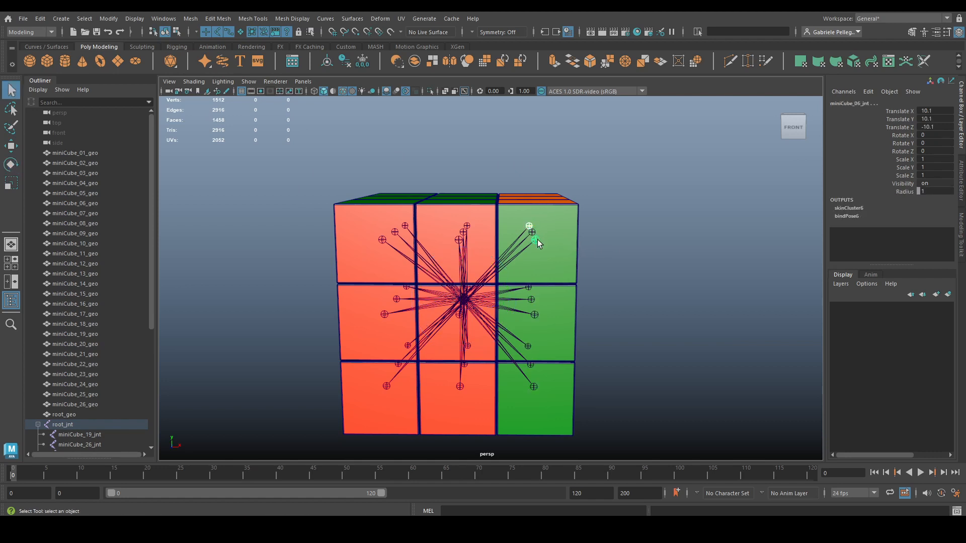
{"action": "left_click", "coordinate": [529, 229], "text": "shift"}
{"action": "left_click", "coordinate": [535, 238]}
{"action": "left_click_drag", "start_coordinate": [554, 237], "coordinate": [548, 237], "text": "alt"}
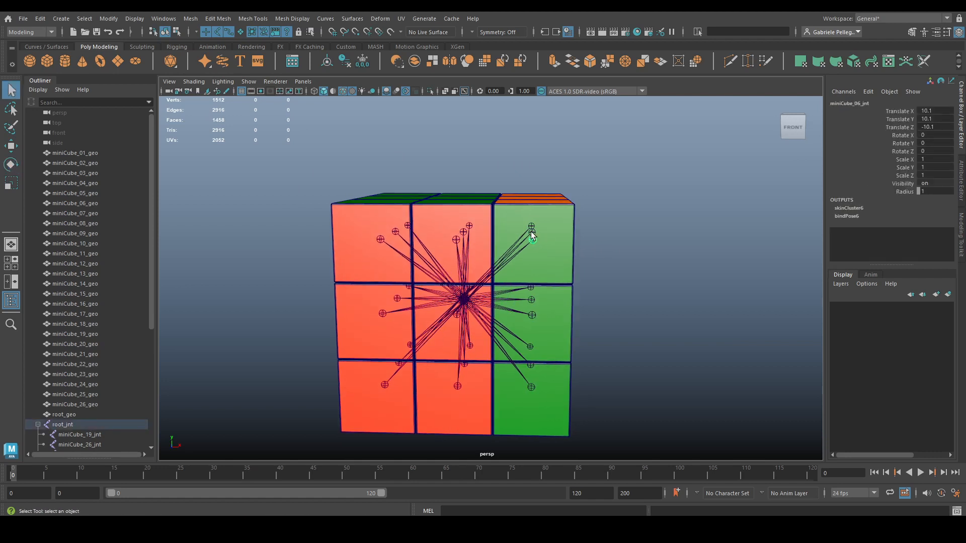
{"action": "left_click", "coordinate": [531, 231], "text": "shift"}
{"action": "left_click", "coordinate": [531, 225], "text": "shift"}
{"action": "left_click", "coordinate": [463, 231], "text": "shift"}
{"action": "left_click", "coordinate": [455, 239], "text": "shift"}
{"action": "left_click", "coordinate": [407, 225], "text": "shift"}
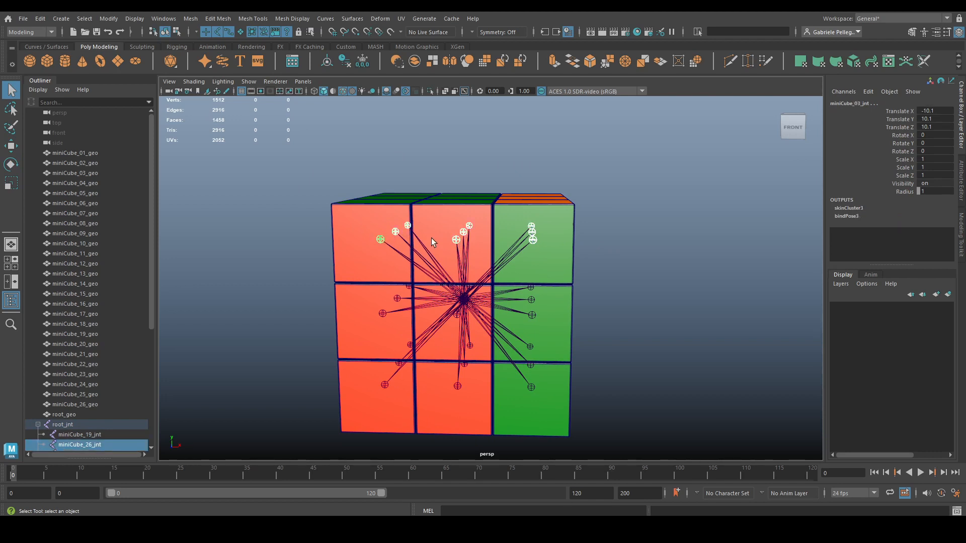
Group the top layer's joints and rotate the group about -90 degrees around Y
{"action": "key", "text": "w"}
{"action": "key", "text": "ctrl+g"}
{"action": "scroll", "coordinate": [92, 369], "scroll_direction": "down", "scroll_amount": 4}
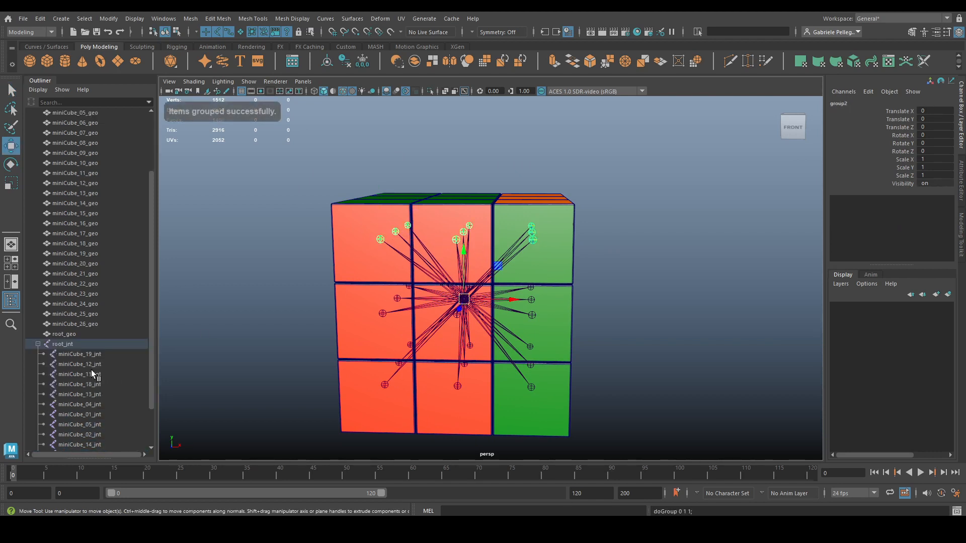
{"action": "key", "text": "e"}
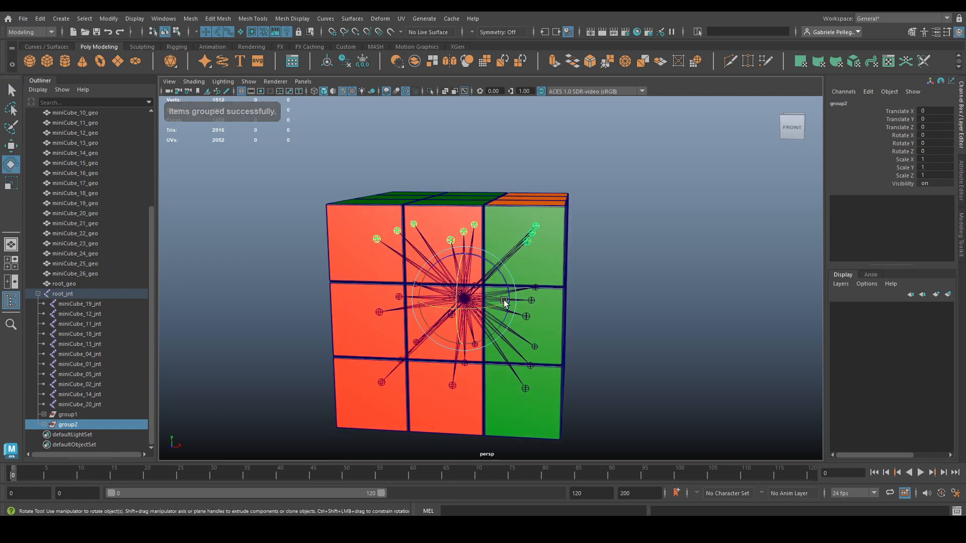
{"action": "left_click_drag", "start_coordinate": [511, 302], "coordinate": [163, 395]}
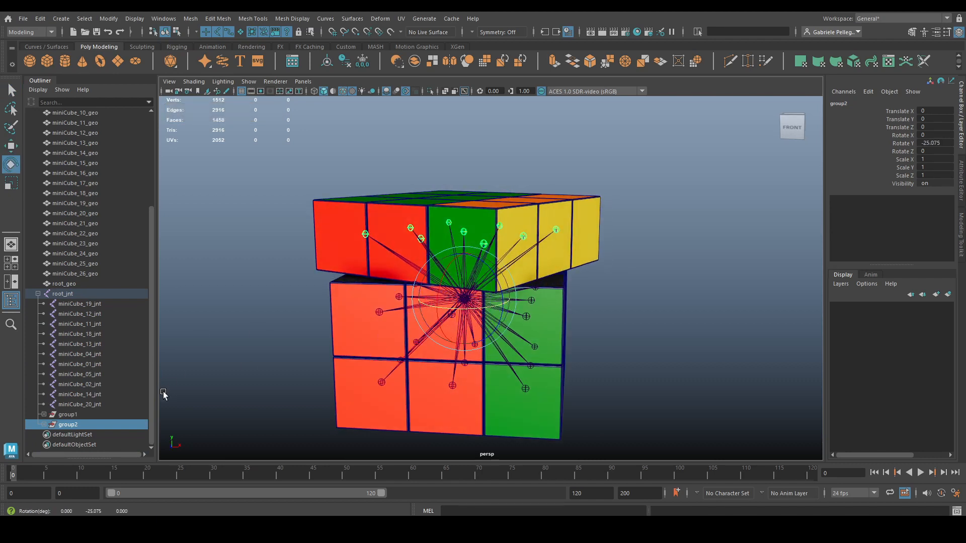
{"action": "left_click_drag", "start_coordinate": [453, 306], "coordinate": [556, 243]}
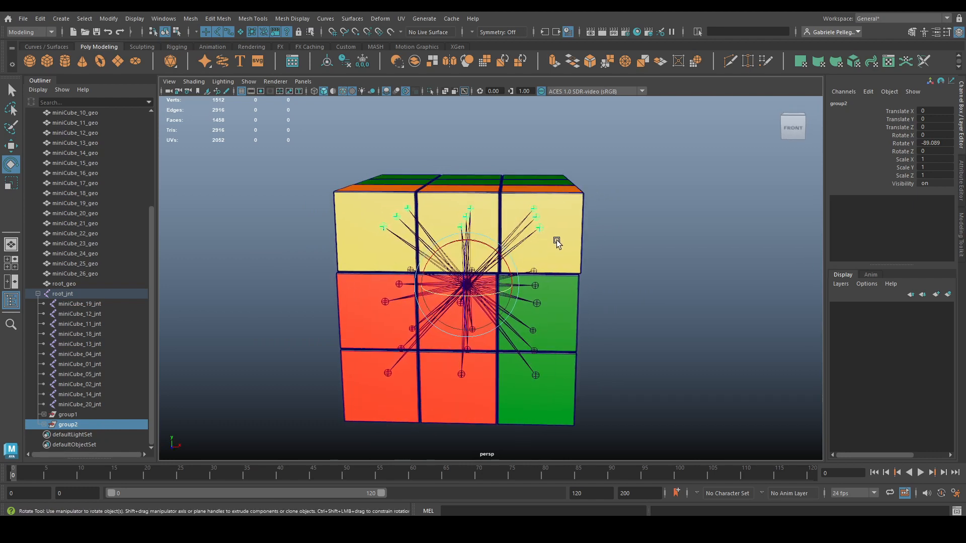
{"action": "mouse_move", "coordinate": [497, 298]}
{"action": "left_mouse_down"}
{"action": "mouse_move", "coordinate": [481, 296]}
{"action": "mouse_move", "coordinate": [495, 296]}
{"action": "left_mouse_up"}
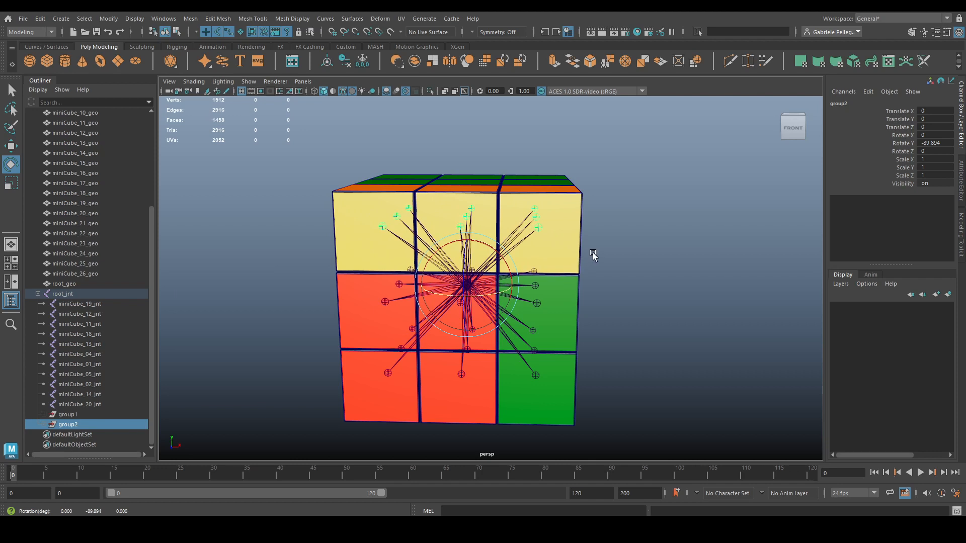
Undo the rotations, groupings and joint selections of the top and right layers
{"action": "key", "text": "ctrl+z"}
{"action": "key", "text": "ctrl+z"}
{"action": "key", "text": "ctrl+z"}
{"action": "key", "text": "ctrl+z"}
{"action": "key", "text": "ctrl+z"}
{"action": "key", "text": "ctrl+z"}
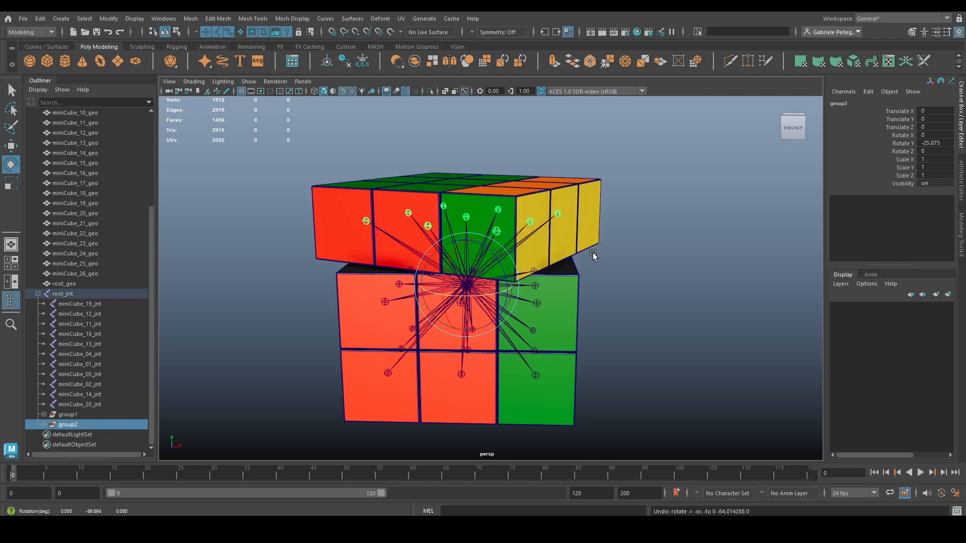
{"action": "key", "text": "ctrl+z"}
{"action": "key", "text": "ctrl+z"}
{"action": "key", "text": "ctrl+z"}
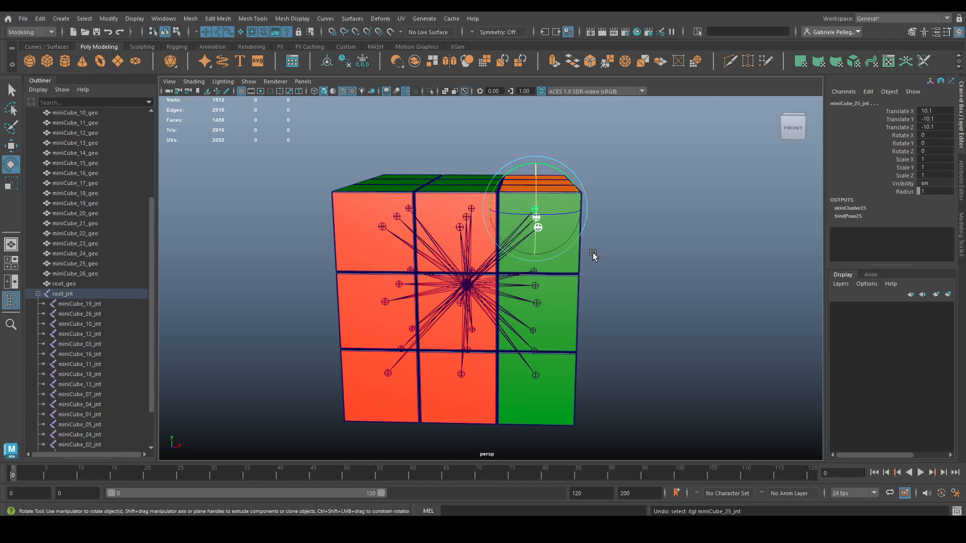
{"action": "key", "text": "ctrl+z"}
{"action": "key", "text": "ctrl+z"}
{"action": "key", "text": "ctrl+z"}
{"action": "key", "text": "ctrl+z"}
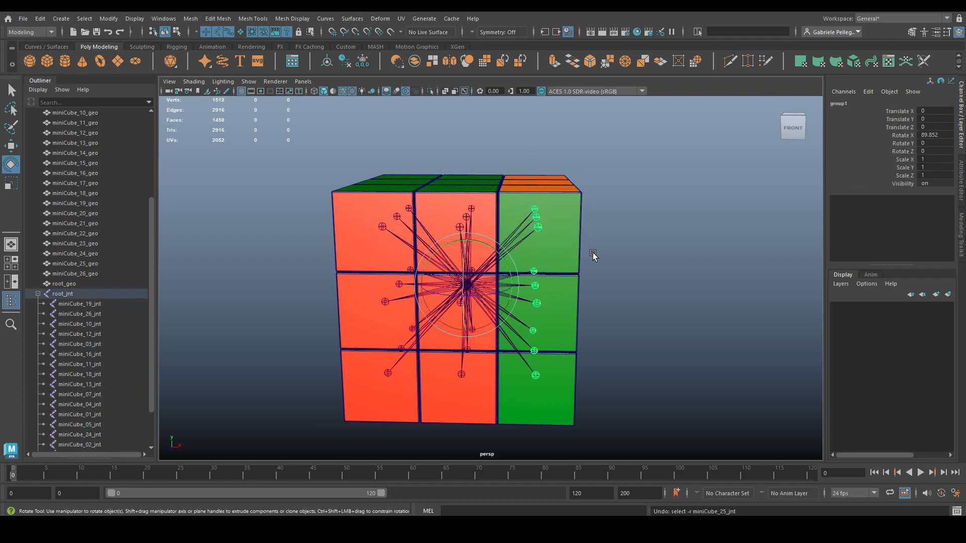
{"action": "left_click_drag", "start_coordinate": [642, 254], "coordinate": [535, 225], "text": "alt"}
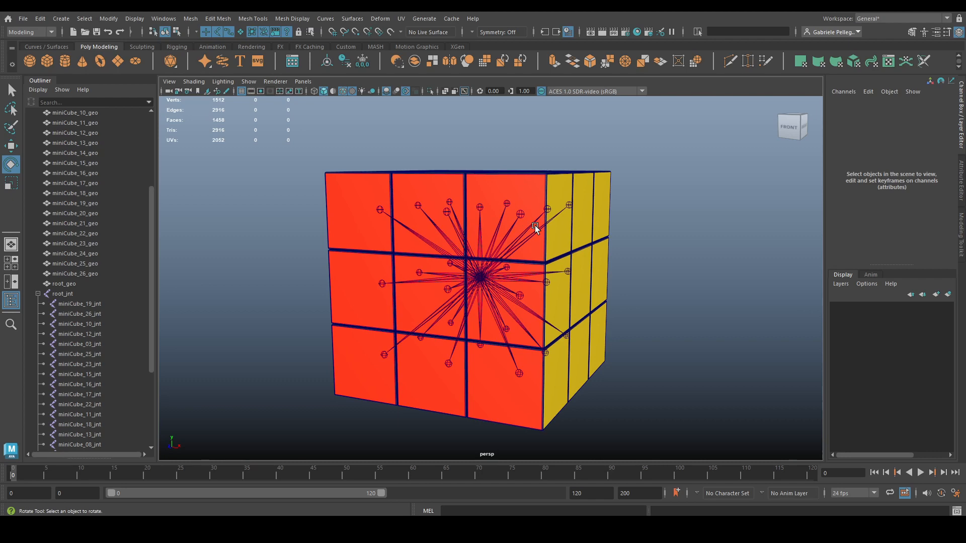
{"action": "left_click_drag", "start_coordinate": [535, 225], "coordinate": [515, 239], "text": "alt"}
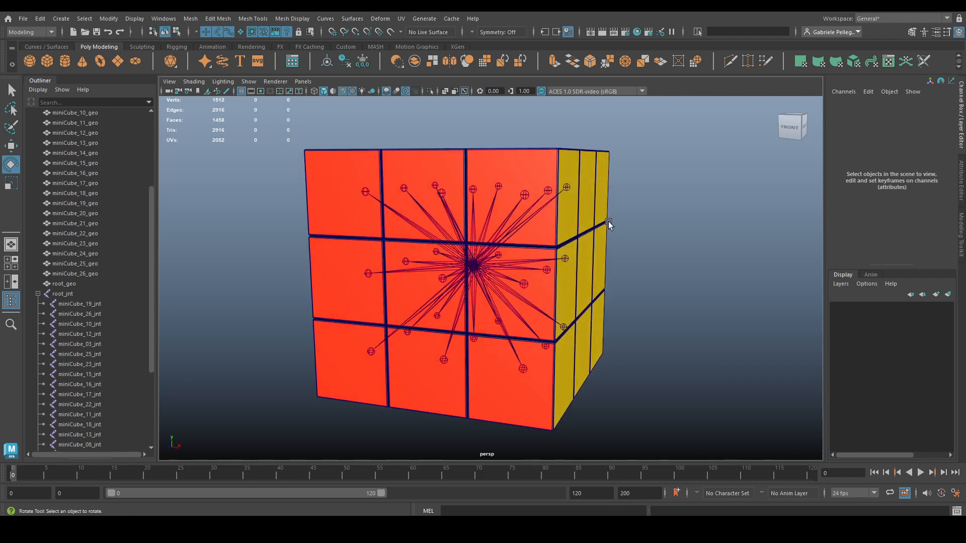
Collapse the root_jnt hierarchy and switch to the SKM_rubrikCube skeletal mesh in Unreal Engine
{"action": "left_click", "coordinate": [38, 294]}
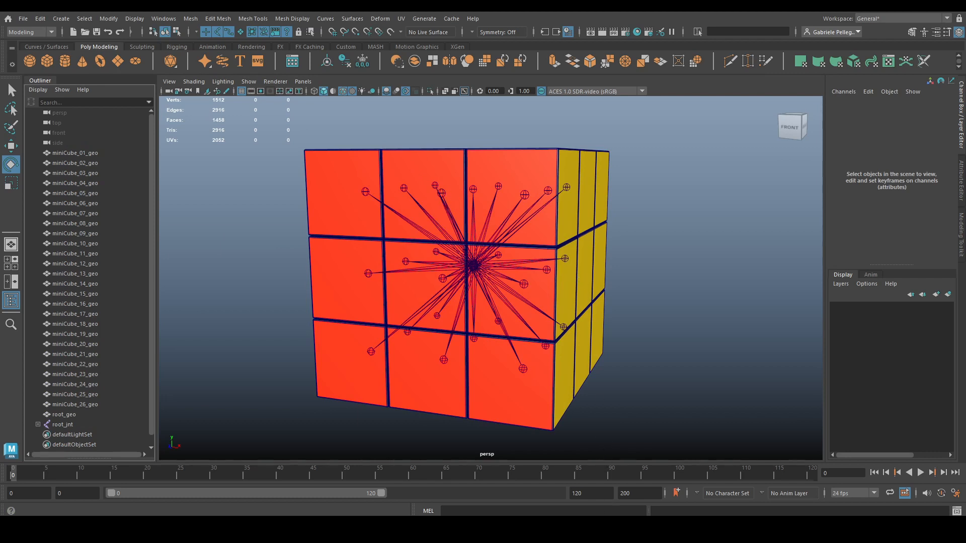
{"action": "left_click", "coordinate": [651, 471]}
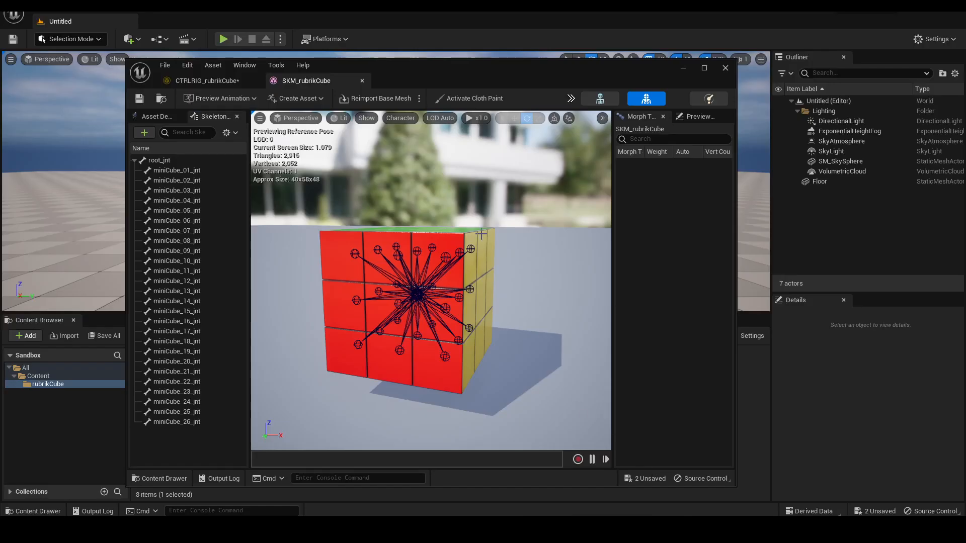
{"action": "left_click_drag", "start_coordinate": [407, 68], "coordinate": [489, 60]}
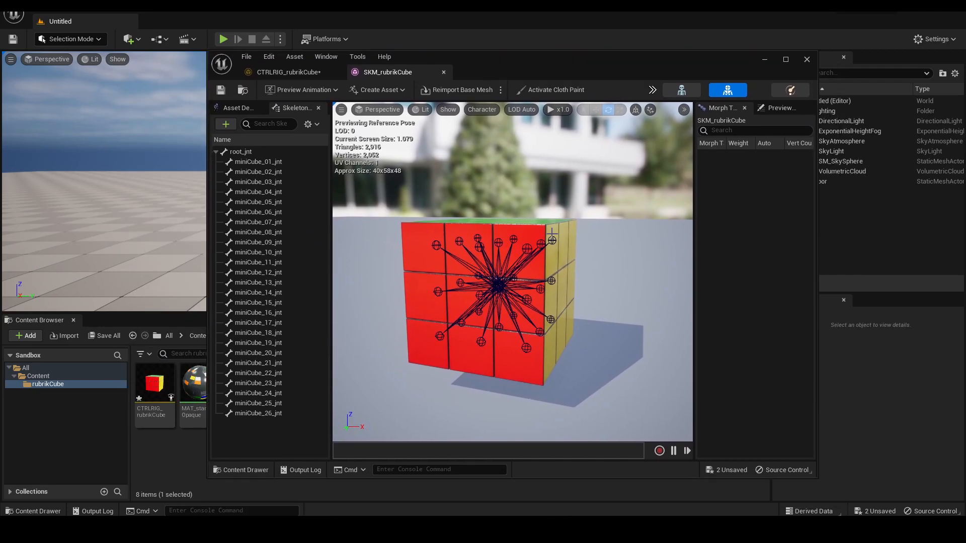
Inspect the SKM_rubrikCube skeleton from several angles, selecting miniCube_24_jnt, miniCube_08_jnt and miniCube_17_jnt in turn
{"action": "left_click_drag", "start_coordinate": [548, 229], "coordinate": [478, 203], "text": "alt"}
{"action": "left_click_drag", "start_coordinate": [555, 168], "coordinate": [556, 209], "text": "alt"}
{"action": "right_click_drag", "start_coordinate": [557, 209], "coordinate": [549, 191], "text": "alt"}
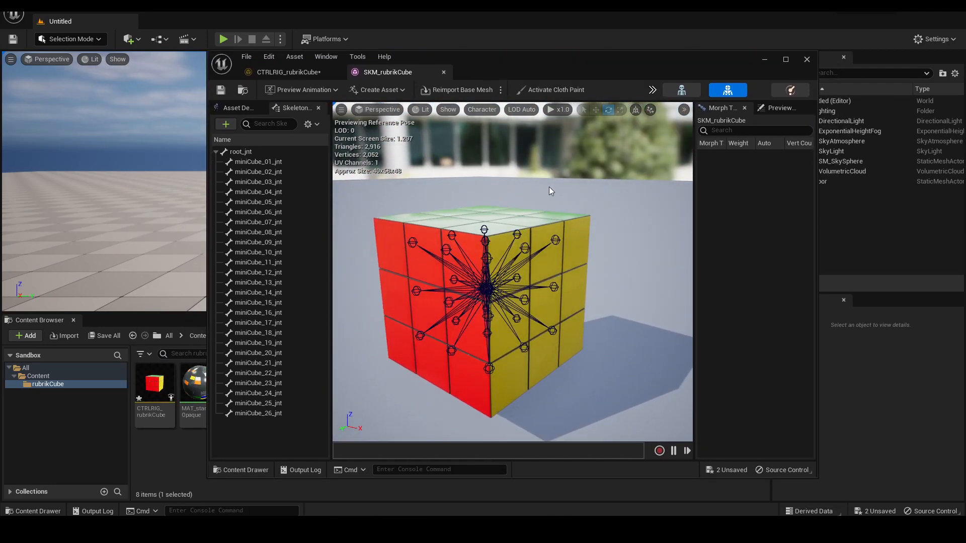
{"action": "left_click_drag", "start_coordinate": [533, 191], "coordinate": [506, 211], "text": "alt"}
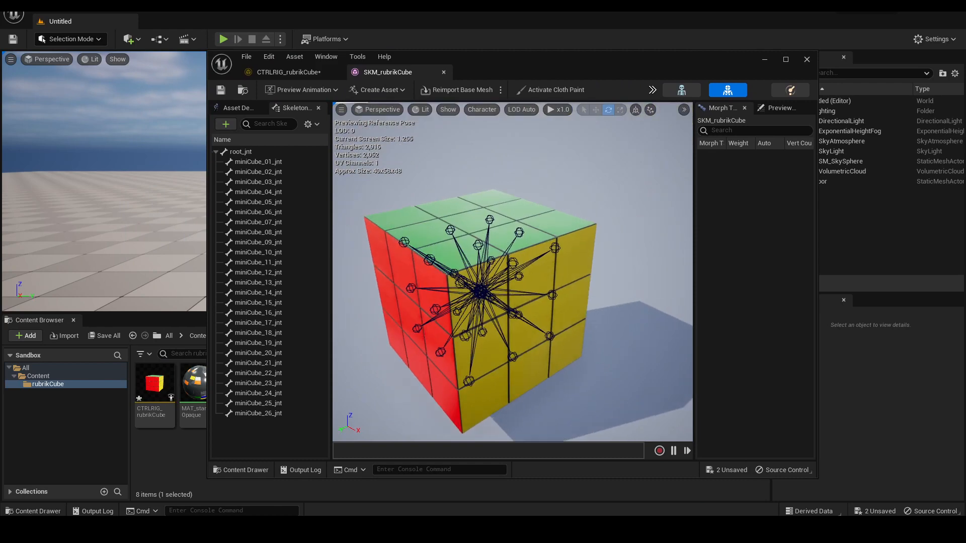
{"action": "right_click_drag", "start_coordinate": [505, 211], "coordinate": [503, 161], "text": "alt"}
{"action": "left_click_drag", "start_coordinate": [503, 162], "coordinate": [511, 126], "text": "alt"}
{"action": "right_click_drag", "start_coordinate": [487, 291], "coordinate": [498, 243], "text": "alt"}
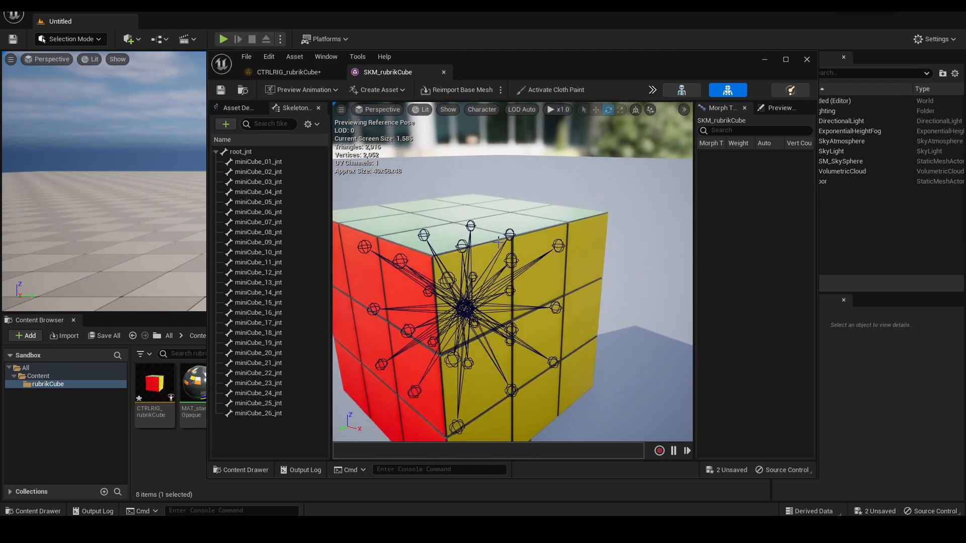
{"action": "left_click", "coordinate": [462, 245]}
{"action": "left_click", "coordinate": [518, 232]}
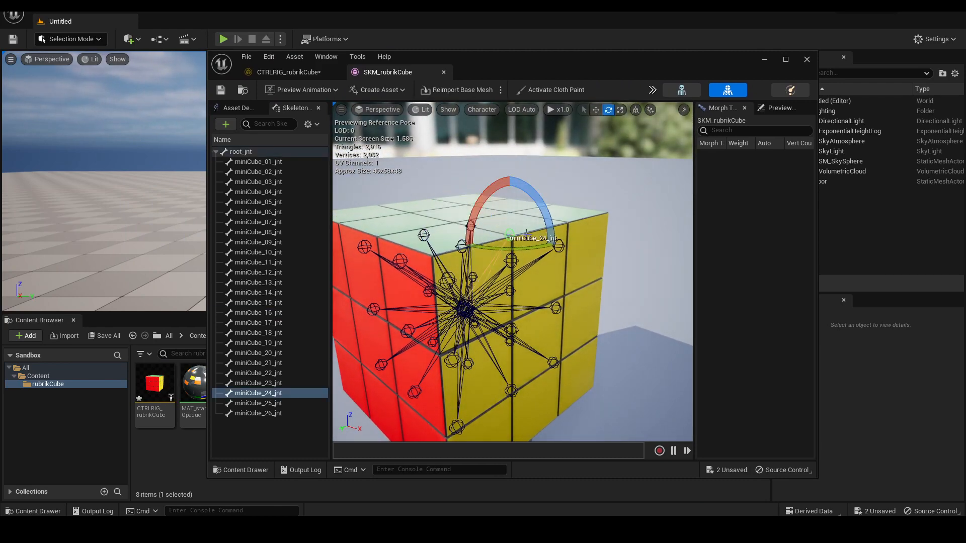
{"action": "left_click", "coordinate": [518, 269]}
{"action": "left_click", "coordinate": [520, 273]}
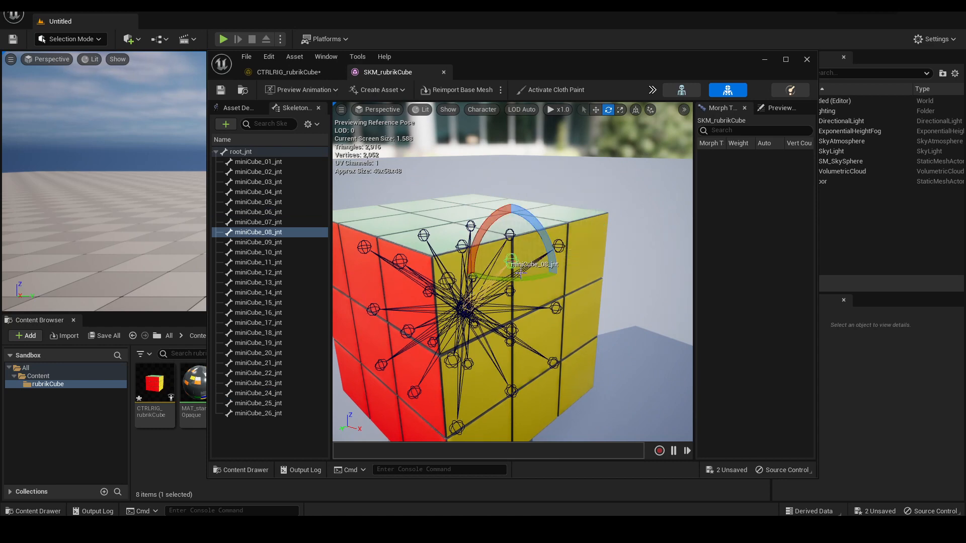
{"action": "left_click", "coordinate": [557, 310]}
Undo the accidental bone rotation and clear the joint selection
{"action": "key", "text": "ctrl+z"}
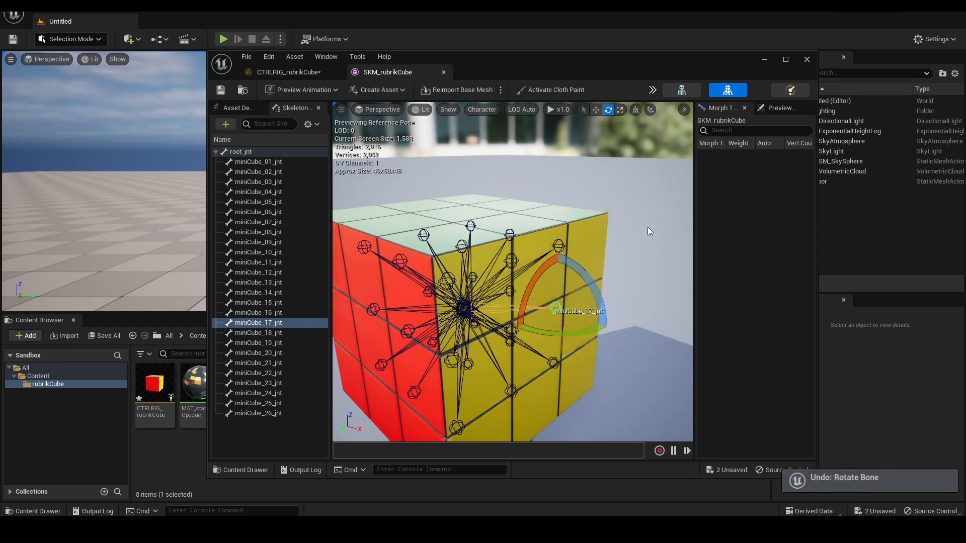
{"action": "right_click_drag", "start_coordinate": [649, 231], "coordinate": [677, 264]}
{"action": "right_click_drag", "start_coordinate": [534, 259], "coordinate": [532, 218]}
{"action": "right_click_drag", "start_coordinate": [584, 178], "coordinate": [557, 160]}
{"action": "left_click", "coordinate": [558, 160]}
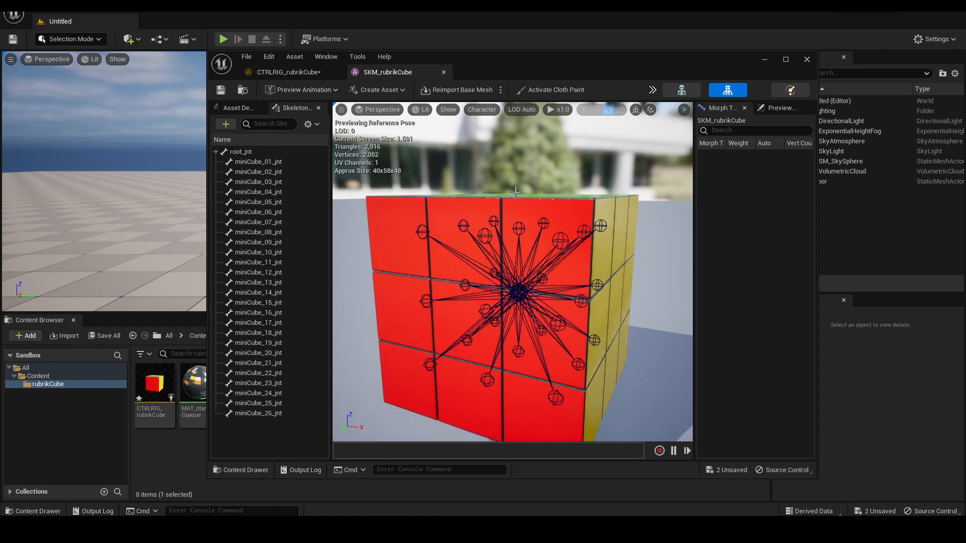
{"action": "right_click_drag", "start_coordinate": [526, 174], "coordinate": [539, 184]}
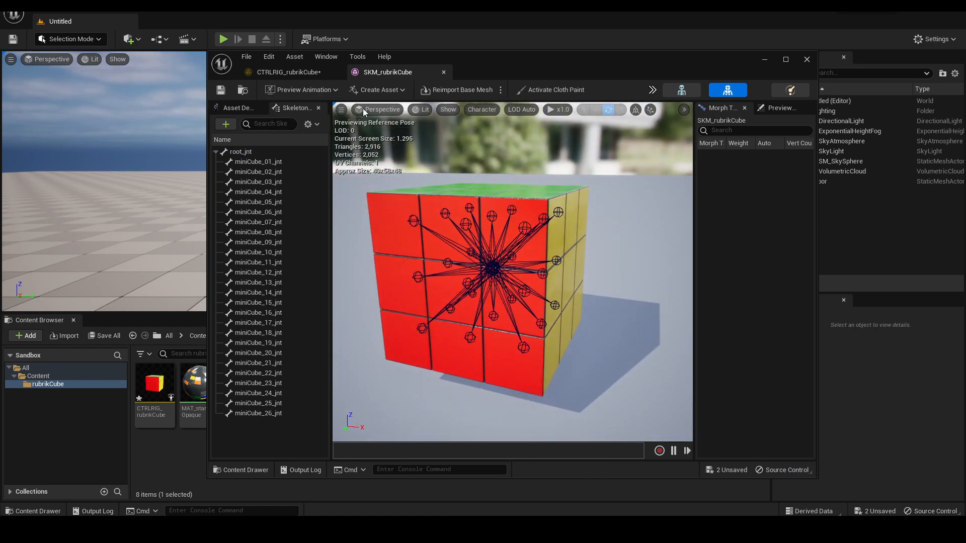
Open the CTRLRIG_rubrikCube control rig and select the root_ctrl Spawn Transform Control node in its graph
{"action": "left_click", "coordinate": [307, 72]}
{"action": "right_click_drag", "start_coordinate": [563, 172], "coordinate": [506, 180]}
{"action": "left_click_drag", "start_coordinate": [497, 176], "coordinate": [496, 176]}
{"action": "right_click_drag", "start_coordinate": [491, 177], "coordinate": [538, 183]}
{"action": "left_click", "coordinate": [537, 206]}
{"action": "scroll", "coordinate": [582, 180], "scroll_direction": "up", "scroll_amount": 3}
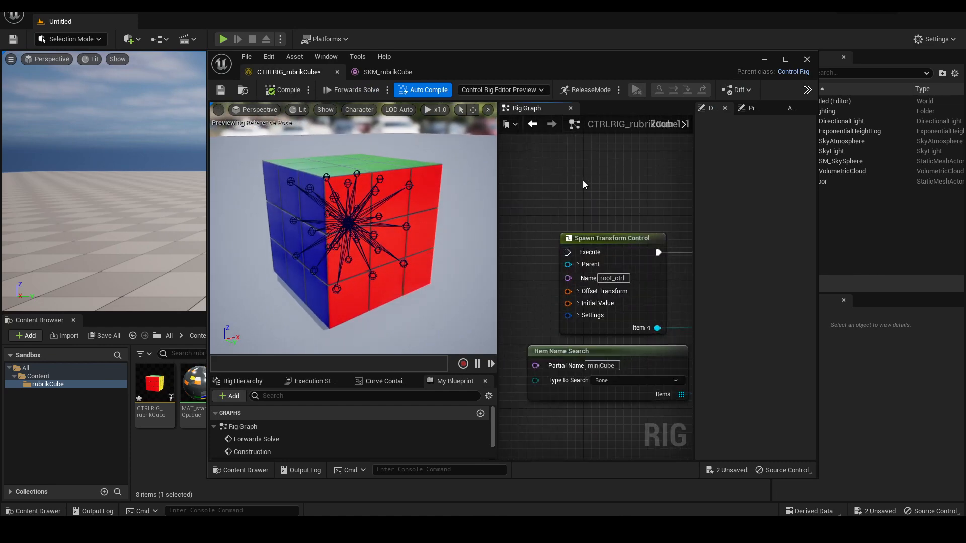
{"action": "mouse_move", "coordinate": [601, 197]}
{"action": "left_mouse_down"}
{"action": "mouse_move", "coordinate": [602, 162]}
{"action": "mouse_move", "coordinate": [594, 190]}
{"action": "left_mouse_up"}
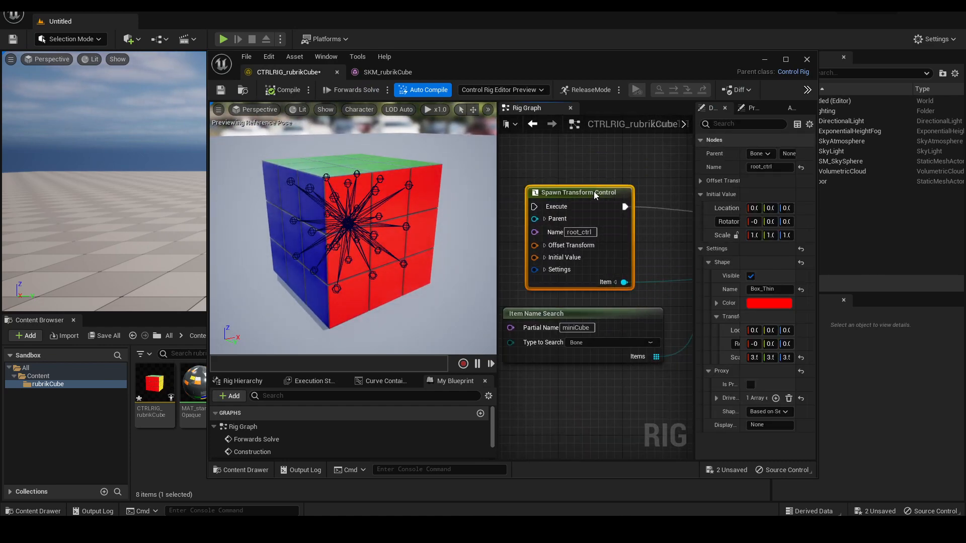
Maximize the control rig editor and display the rig hierarchy with more room beneath the preview
{"action": "double_click", "coordinate": [702, 59]}
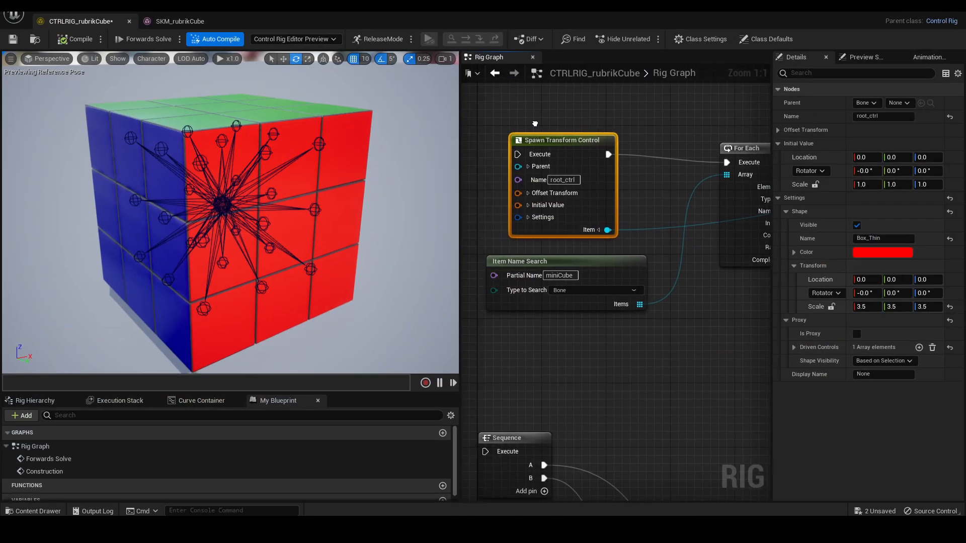
{"action": "left_click", "coordinate": [40, 403]}
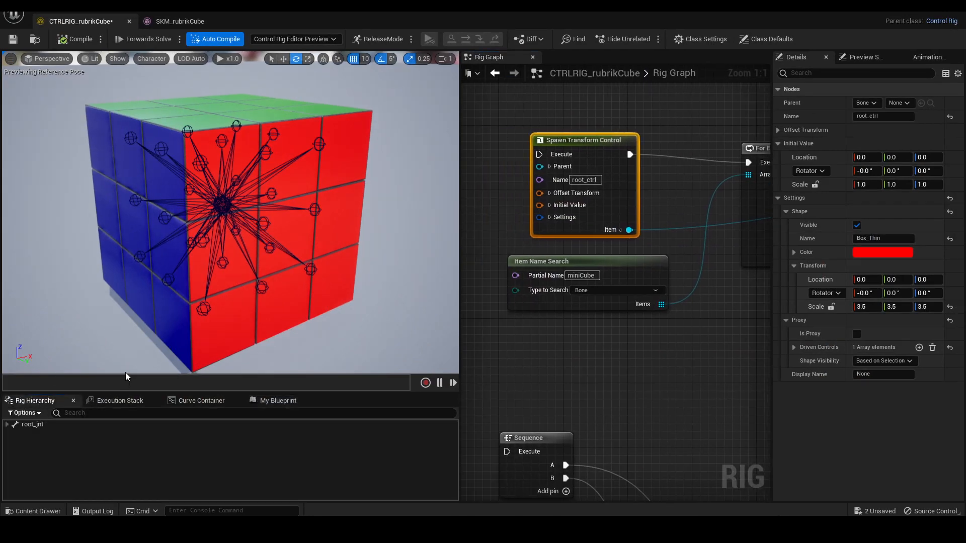
{"action": "left_click_drag", "start_coordinate": [126, 393], "coordinate": [128, 368]}
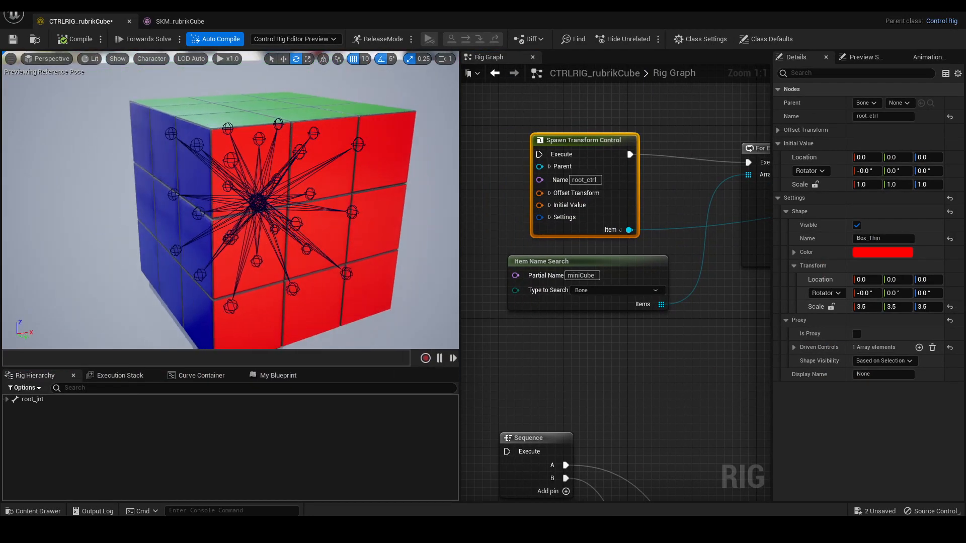
{"action": "right_click_drag", "start_coordinate": [236, 221], "coordinate": [217, 221]}
Examine the Construction Event node in the rig graph, alongside the root_ctrl Spawn Transform Control and Item Name Search nodes
{"action": "right_click_drag", "start_coordinate": [495, 207], "coordinate": [589, 283]}
{"action": "scroll", "coordinate": [608, 222], "scroll_direction": "down", "scroll_amount": 2}
{"action": "scroll", "coordinate": [586, 281], "scroll_direction": "up", "scroll_amount": 1}
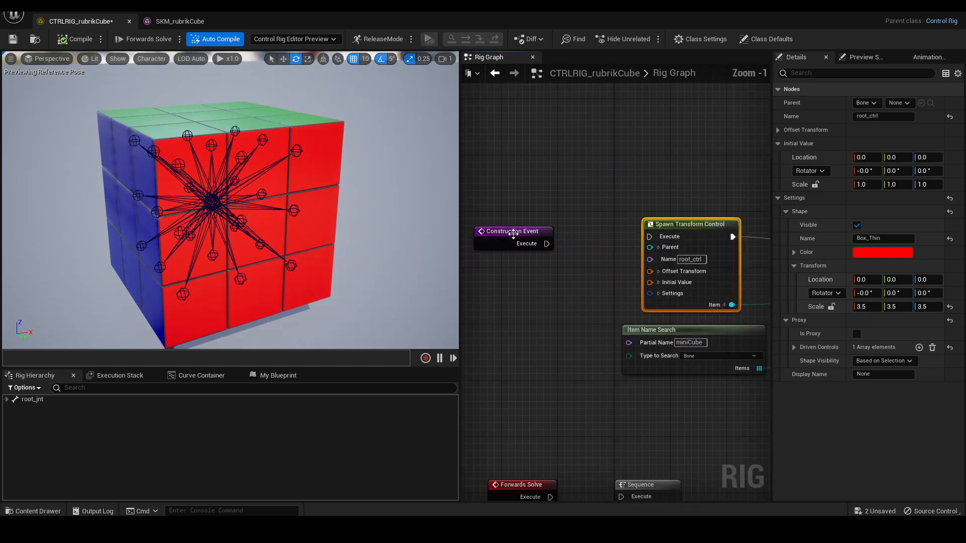
{"action": "mouse_move", "coordinate": [513, 233]}
{"action": "left_mouse_down"}
{"action": "mouse_move", "coordinate": [548, 222]}
{"action": "mouse_move", "coordinate": [513, 226]}
{"action": "left_mouse_up"}
{"action": "right_click_drag", "start_coordinate": [520, 215], "coordinate": [575, 234]}
{"action": "scroll", "coordinate": [575, 221], "scroll_direction": "up", "scroll_amount": 1}
{"action": "left_click_drag", "start_coordinate": [564, 250], "coordinate": [611, 313]}
{"action": "left_click", "coordinate": [523, 231]}
{"action": "left_click", "coordinate": [609, 309]}
{"action": "left_click_drag", "start_coordinate": [476, 227], "coordinate": [631, 316]}
{"action": "left_click", "coordinate": [613, 312]}
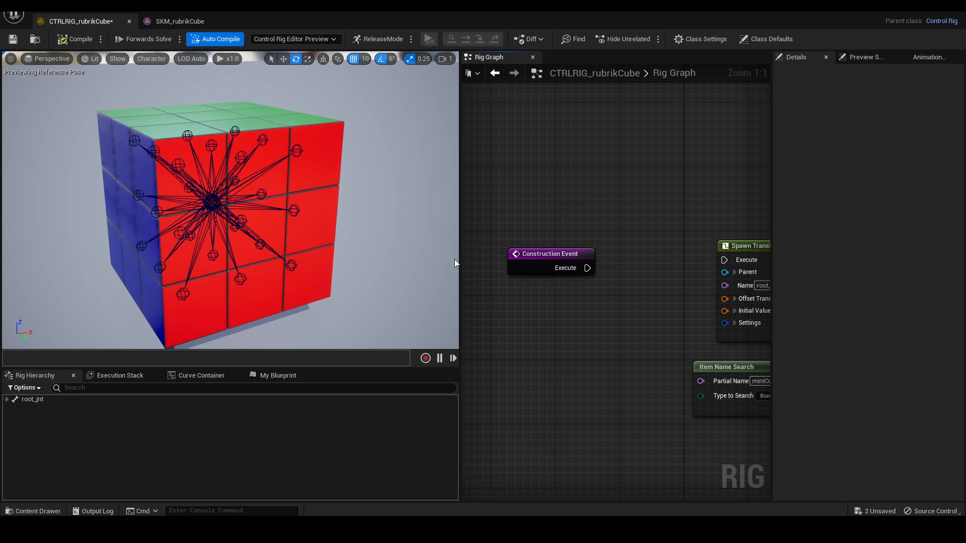
Widen the rig graph area and move the bottommost group of Forwards Solve nodes up closer to the rest of the network
{"action": "left_click_drag", "start_coordinate": [458, 261], "coordinate": [386, 261]}
{"action": "scroll", "coordinate": [539, 334], "scroll_direction": "down", "scroll_amount": 2}
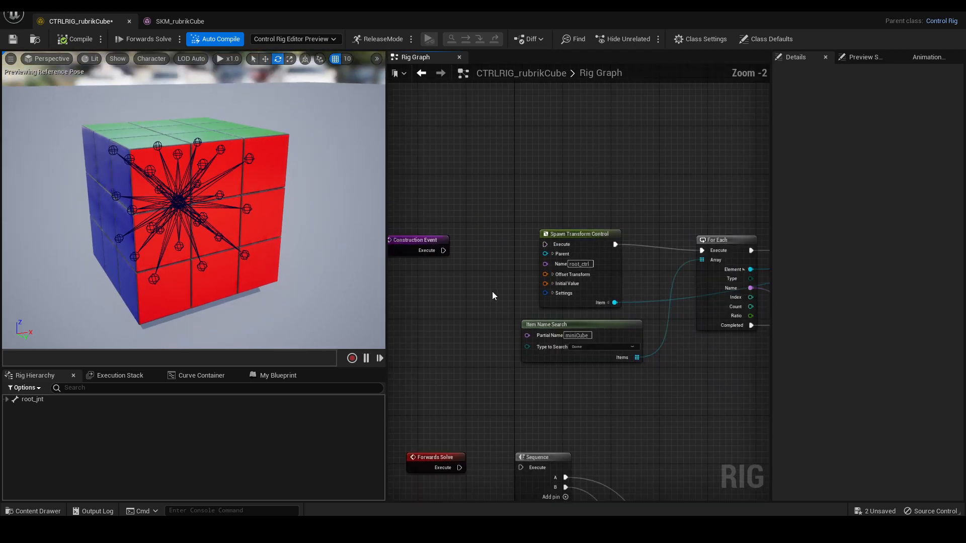
{"action": "scroll", "coordinate": [461, 288], "scroll_direction": "up", "scroll_amount": 1}
{"action": "right_click_drag", "start_coordinate": [492, 291], "coordinate": [572, 291]}
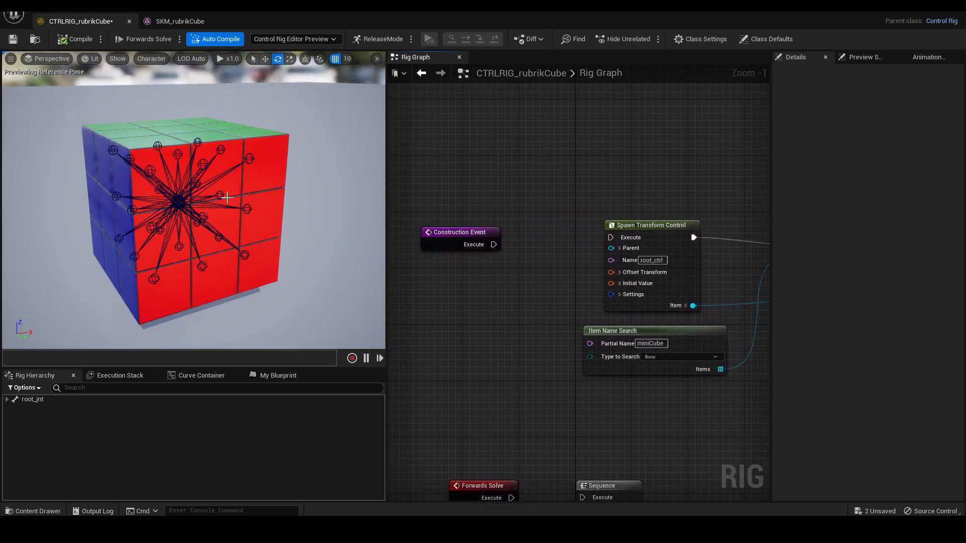
{"action": "right_click_drag", "start_coordinate": [227, 197], "coordinate": [226, 199]}
{"action": "scroll", "coordinate": [542, 281], "scroll_direction": "down", "scroll_amount": 10}
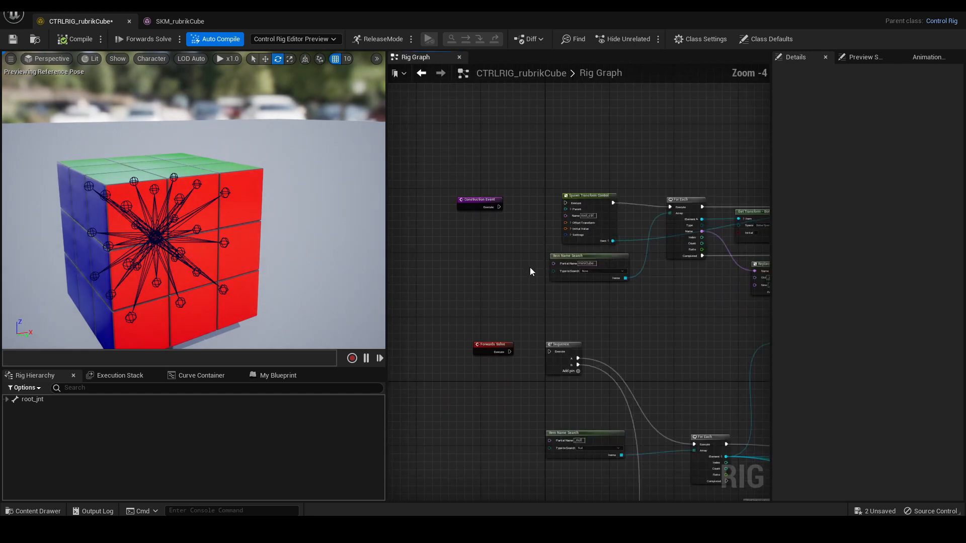
{"action": "right_click_drag", "start_coordinate": [662, 270], "coordinate": [618, 179]}
{"action": "left_click_drag", "start_coordinate": [674, 479], "coordinate": [673, 479]}
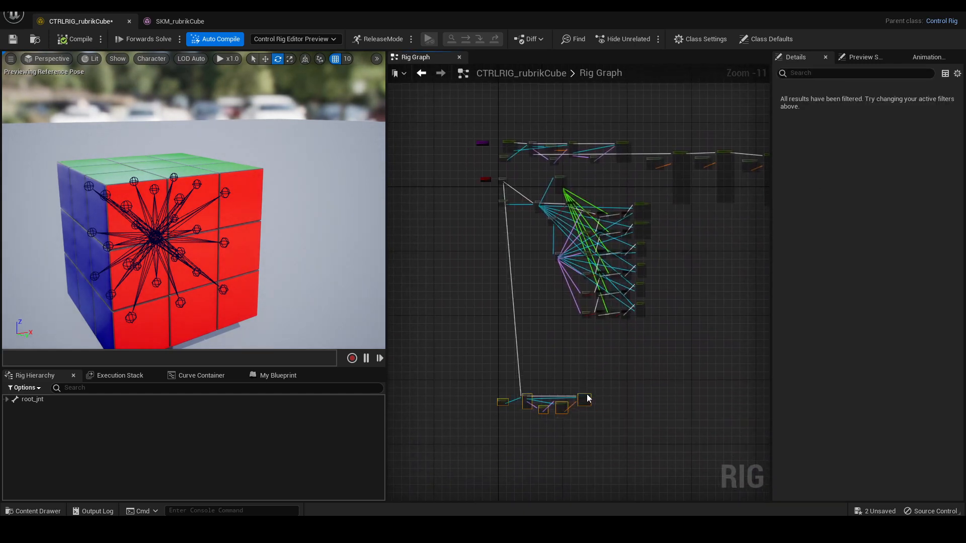
{"action": "left_click_drag", "start_coordinate": [586, 394], "coordinate": [597, 332]}
Examine the node network back to the Construction Event, then inspect the root_jnt hierarchy from several sides of the cube
{"action": "scroll", "coordinate": [674, 282], "scroll_direction": "up", "scroll_amount": 3}
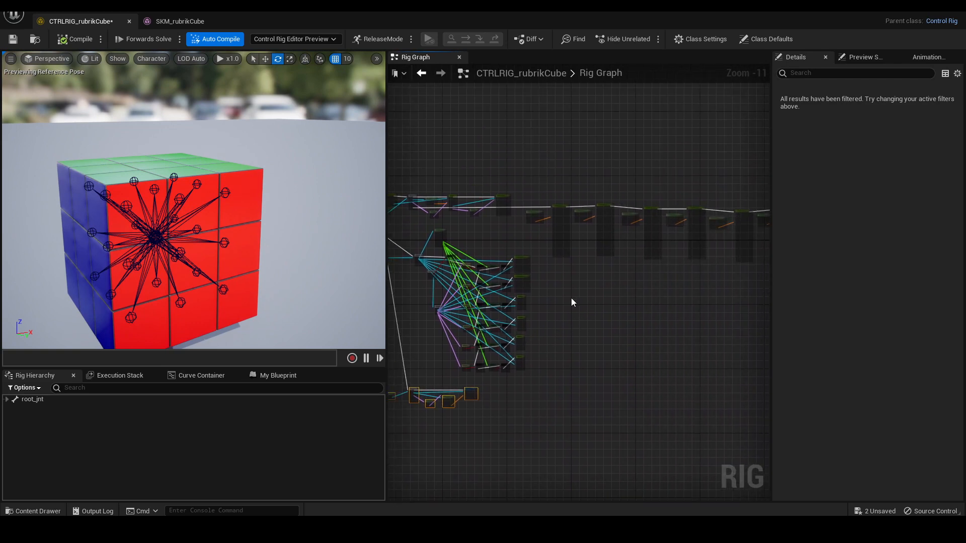
{"action": "scroll", "coordinate": [654, 236], "scroll_direction": "down", "scroll_amount": 2}
{"action": "scroll", "coordinate": [693, 296], "scroll_direction": "up", "scroll_amount": 7}
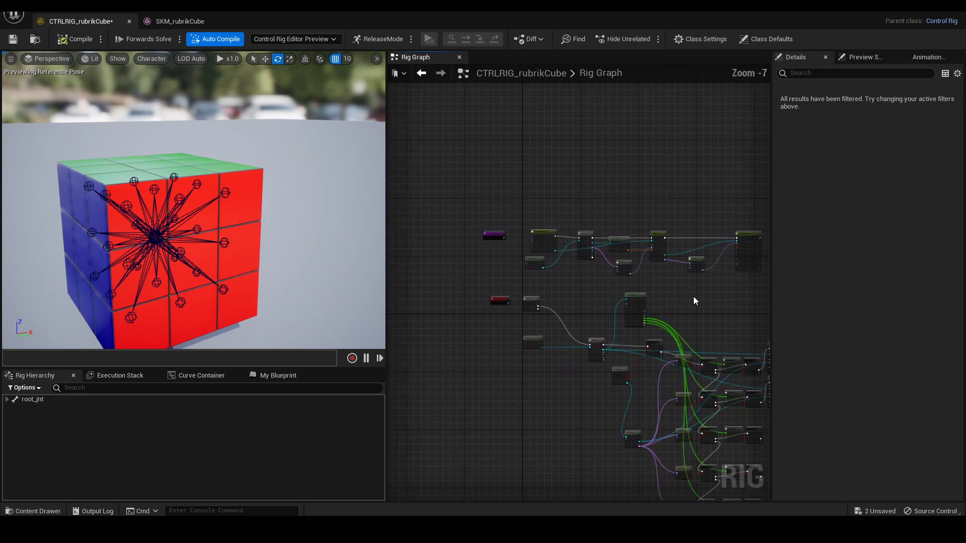
{"action": "scroll", "coordinate": [501, 267], "scroll_direction": "up", "scroll_amount": 3}
{"action": "right_click_drag", "start_coordinate": [501, 267], "coordinate": [573, 338]}
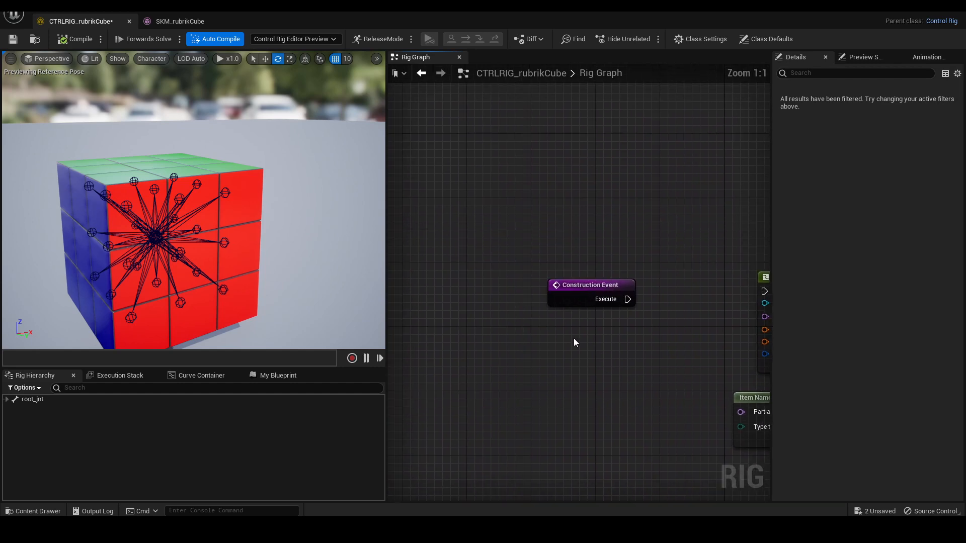
{"action": "left_click_drag", "start_coordinate": [237, 209], "coordinate": [272, 221], "text": "alt"}
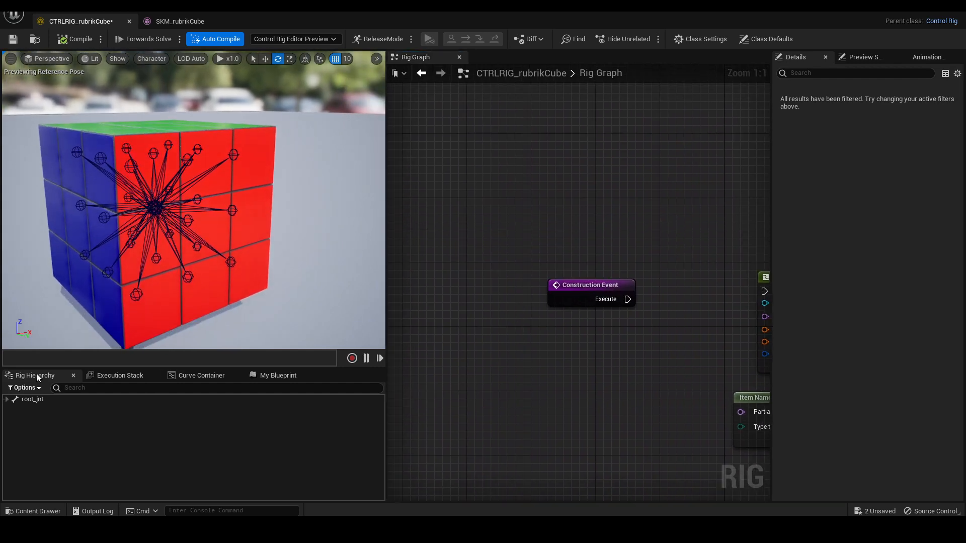
{"action": "left_click", "coordinate": [34, 400]}
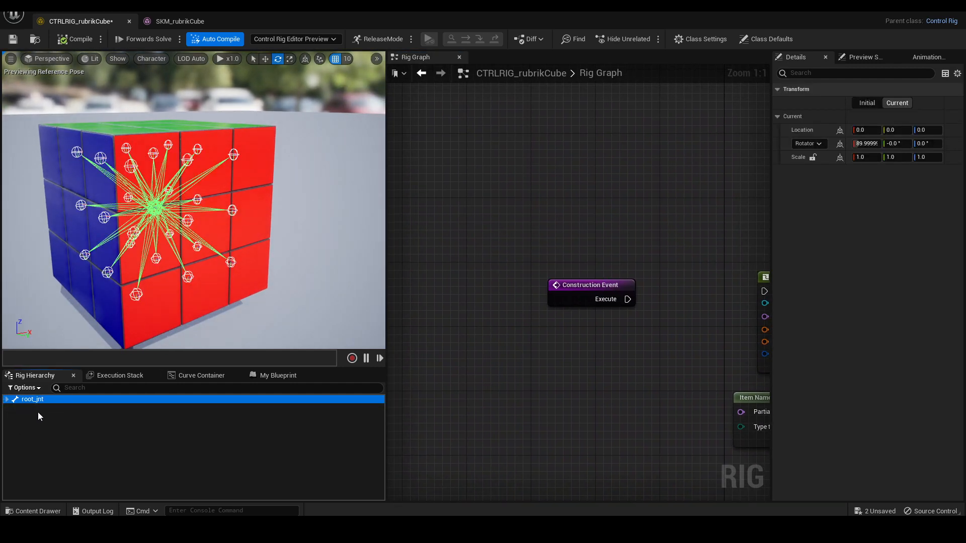
{"action": "left_click_drag", "start_coordinate": [166, 242], "coordinate": [274, 211], "text": "alt"}
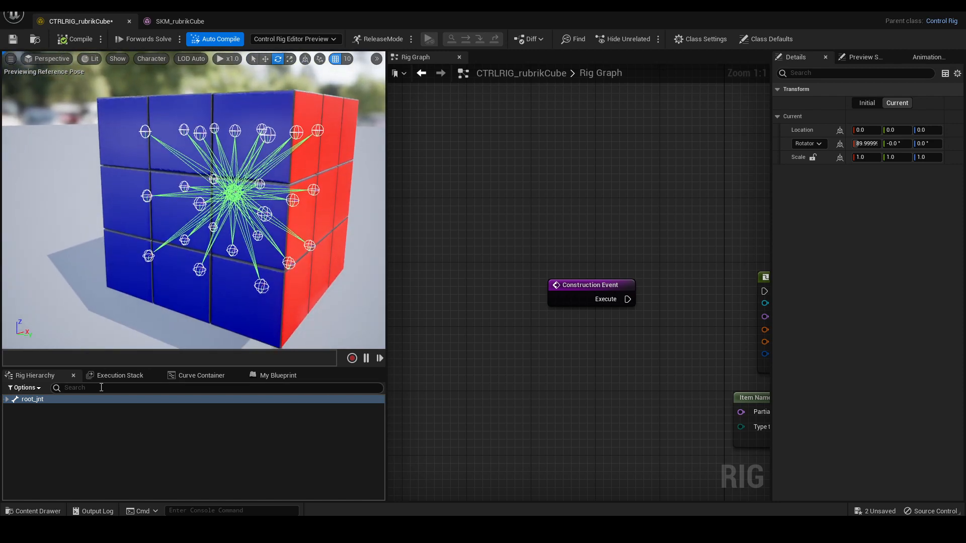
Add a new control manually to the rig hierarchy and move it outside the red side of the cube
{"action": "left_click", "coordinate": [104, 436]}
{"action": "right_click", "coordinate": [105, 437]}
{"action": "mouse_move", "coordinate": [205, 201]}
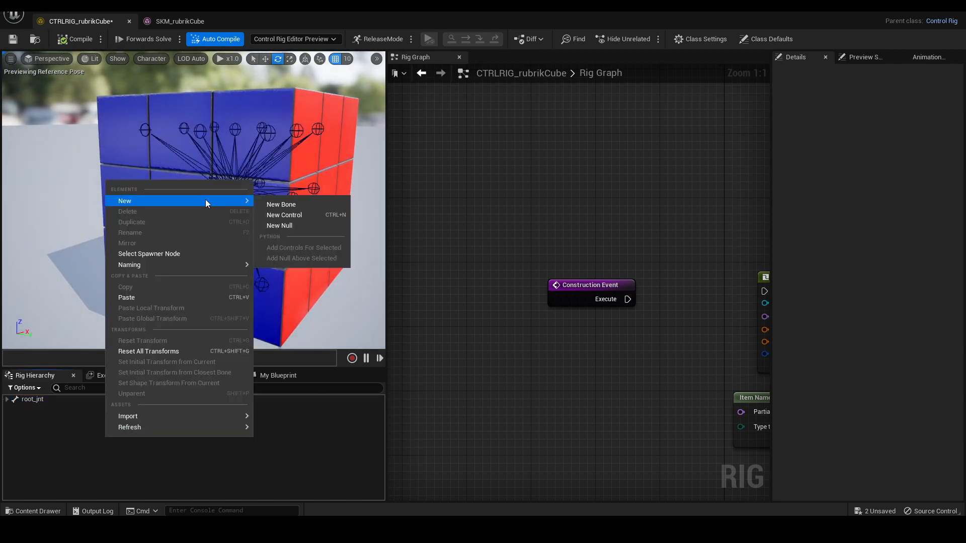
{"action": "left_click", "coordinate": [291, 215]}
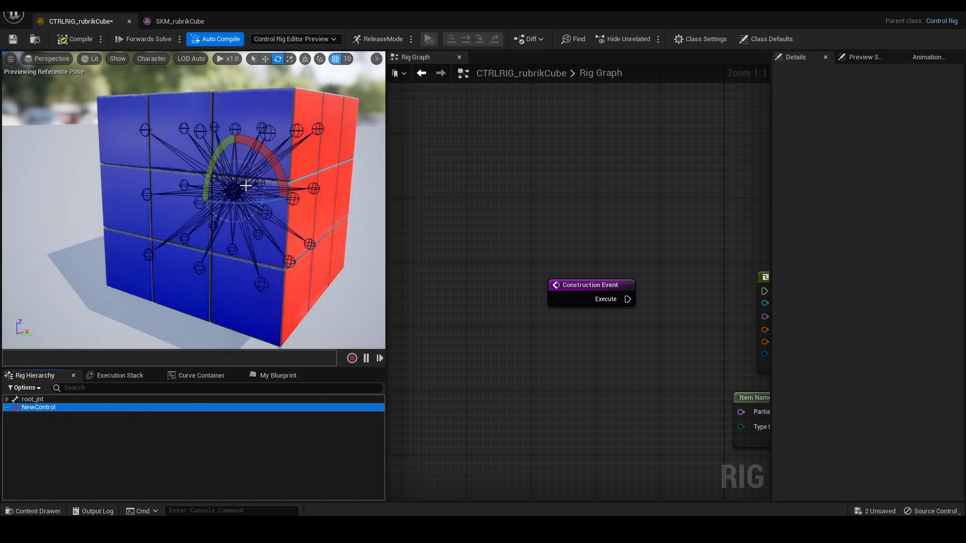
{"action": "right_click_drag", "start_coordinate": [313, 216], "coordinate": [318, 199]}
{"action": "key", "text": "w"}
{"action": "left_click_drag", "start_coordinate": [249, 248], "coordinate": [372, 265]}
{"action": "key", "text": "d"}
{"action": "right_click_drag", "start_coordinate": [373, 265], "coordinate": [257, 258]}
{"action": "left_click_drag", "start_coordinate": [258, 257], "coordinate": [301, 203]}
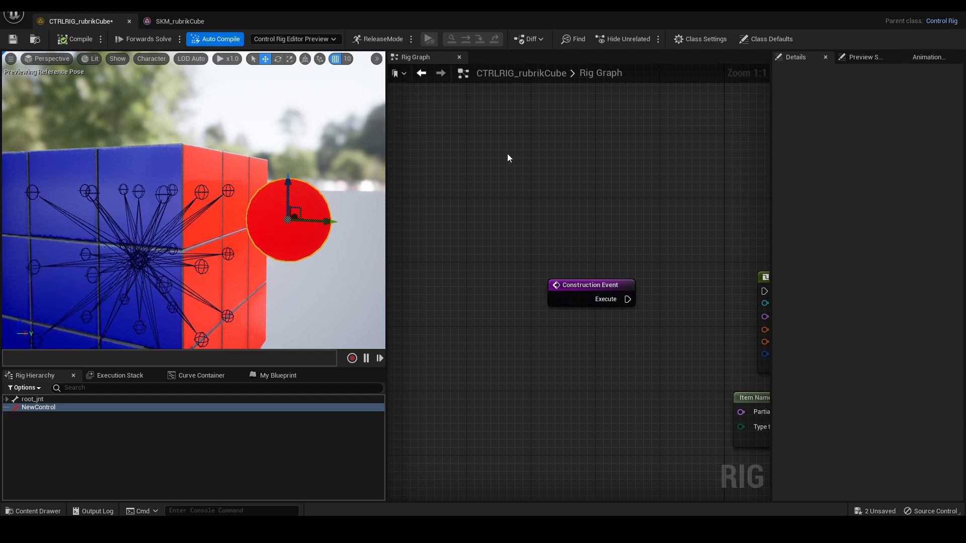
Delete the manually added control from the rig hierarchy and compile the rig
{"action": "right_click_drag", "start_coordinate": [507, 158], "coordinate": [408, 156]}
{"action": "right_click_drag", "start_coordinate": [590, 166], "coordinate": [540, 165]}
{"action": "scroll", "coordinate": [541, 165], "scroll_direction": "down", "scroll_amount": 2}
{"action": "scroll", "coordinate": [540, 168], "scroll_direction": "up", "scroll_amount": 1}
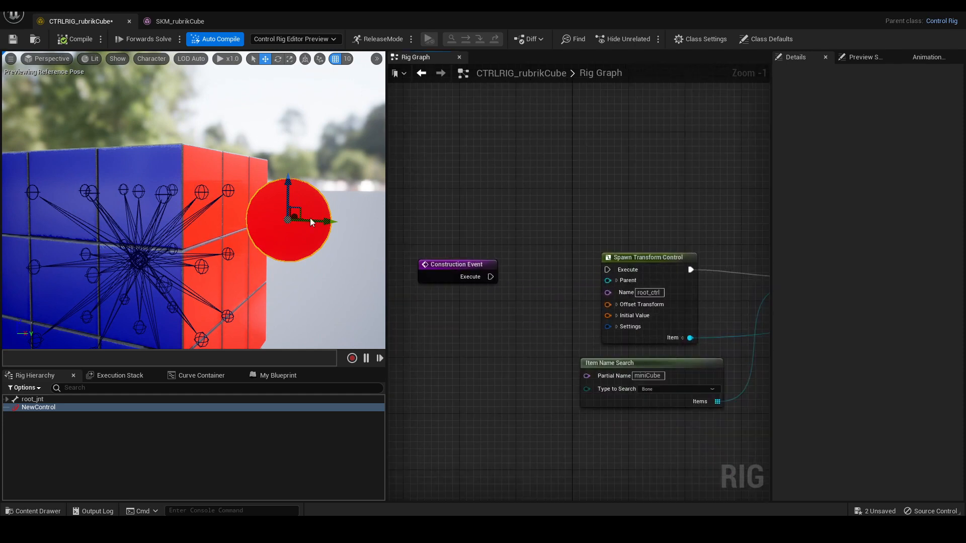
{"action": "left_click_drag", "start_coordinate": [293, 210], "coordinate": [303, 192]}
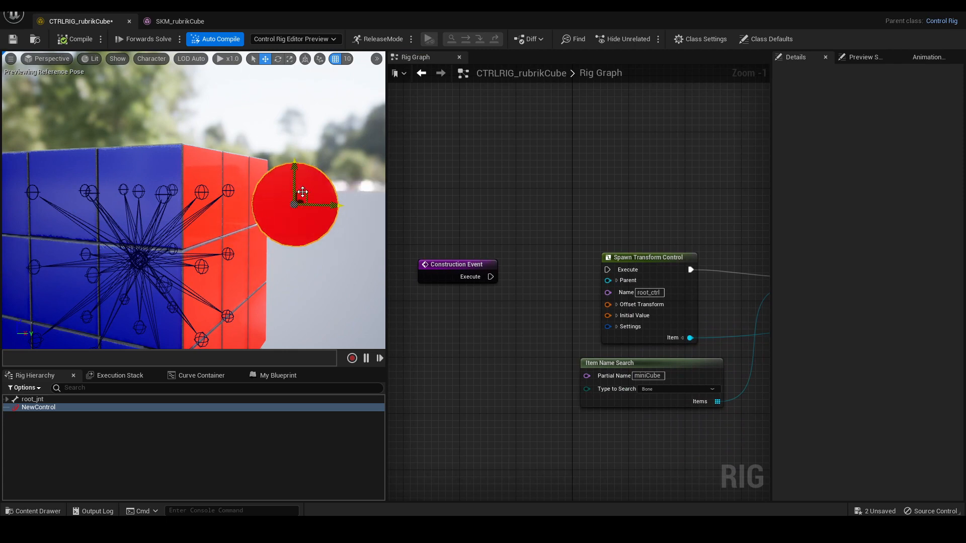
{"action": "key", "text": "Delete"}
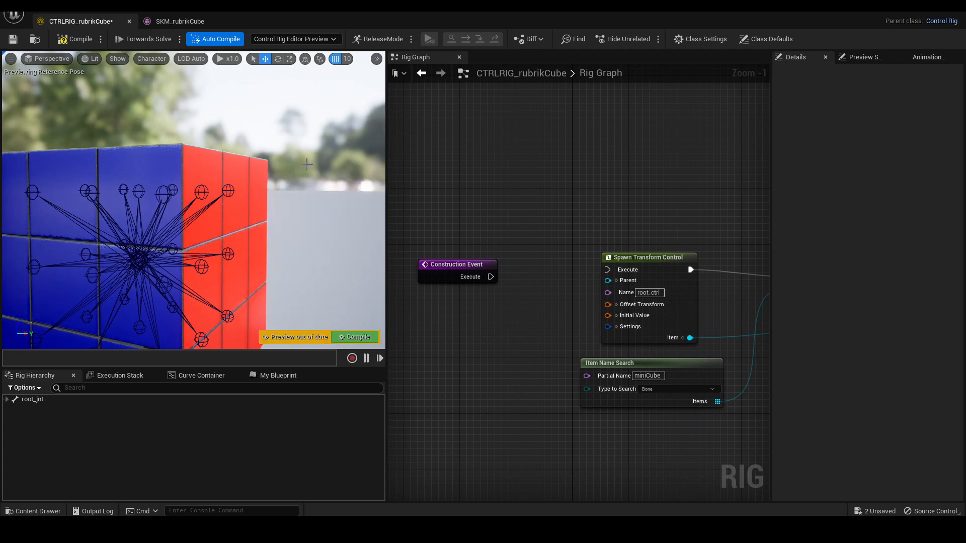
{"action": "left_click", "coordinate": [354, 337]}
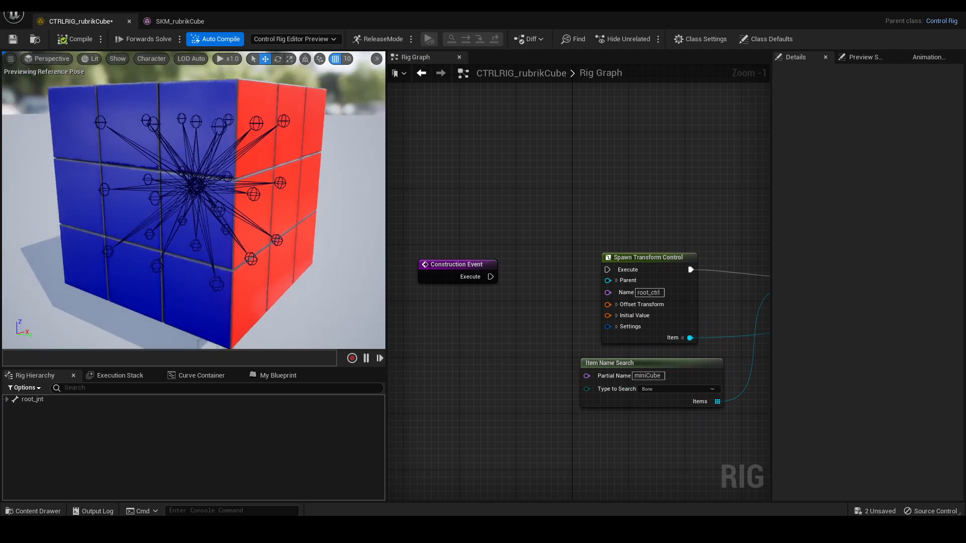
Inspect root_jnt and individual miniCube joints in the preview by selecting them one by one, then collapse the joint hierarchy
{"action": "key", "text": "q"}
{"action": "right_click_drag", "start_coordinate": [210, 306], "coordinate": [198, 249]}
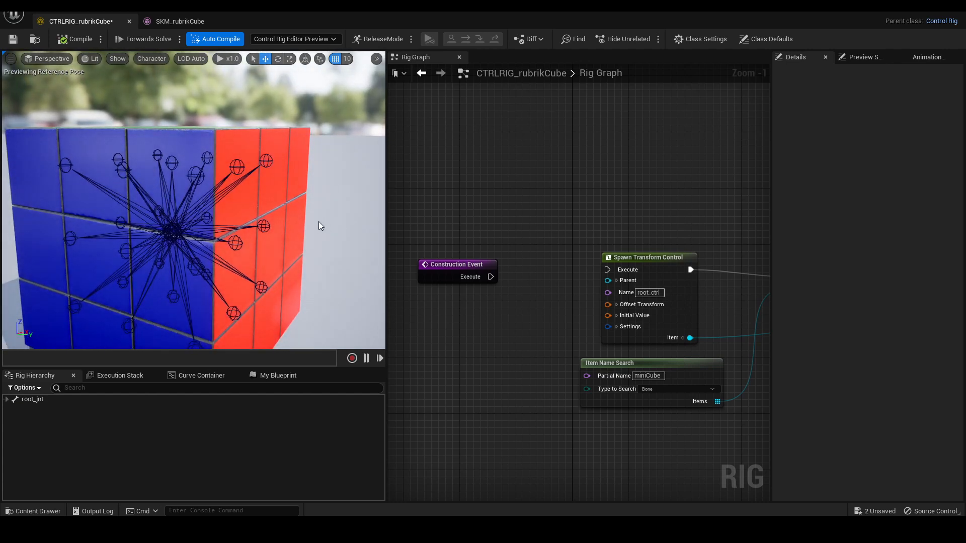
{"action": "right_click_drag", "start_coordinate": [491, 197], "coordinate": [449, 210]}
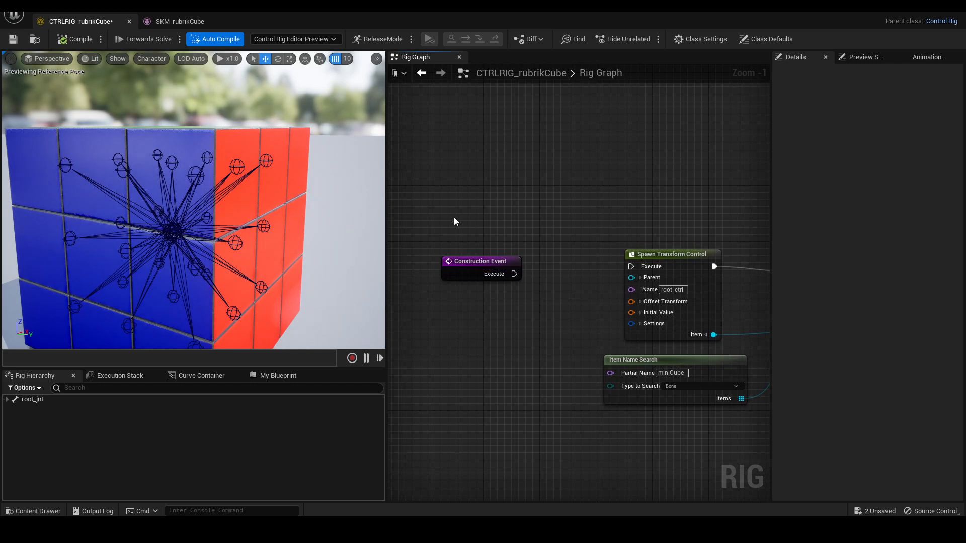
{"action": "left_click", "coordinate": [119, 168]}
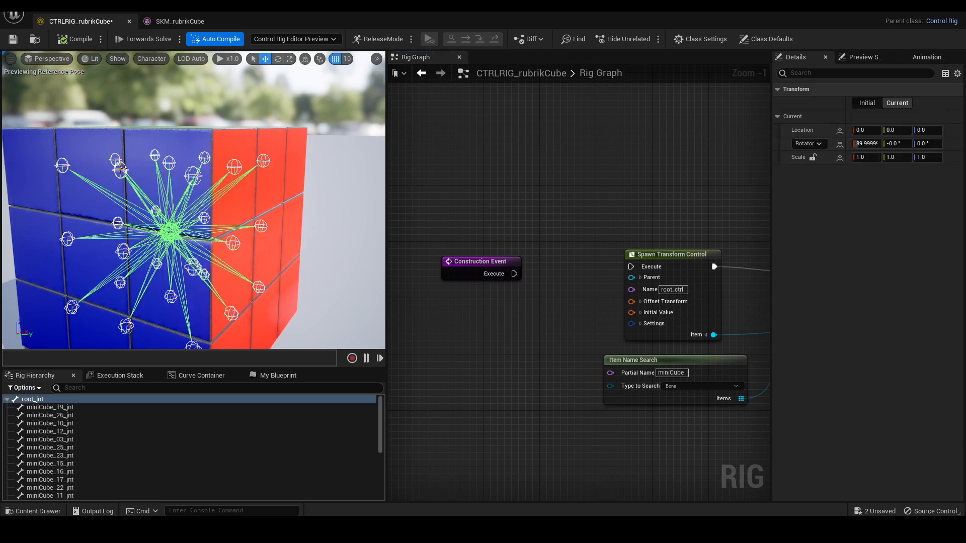
{"action": "left_click", "coordinate": [57, 167]}
{"action": "left_click", "coordinate": [120, 169]}
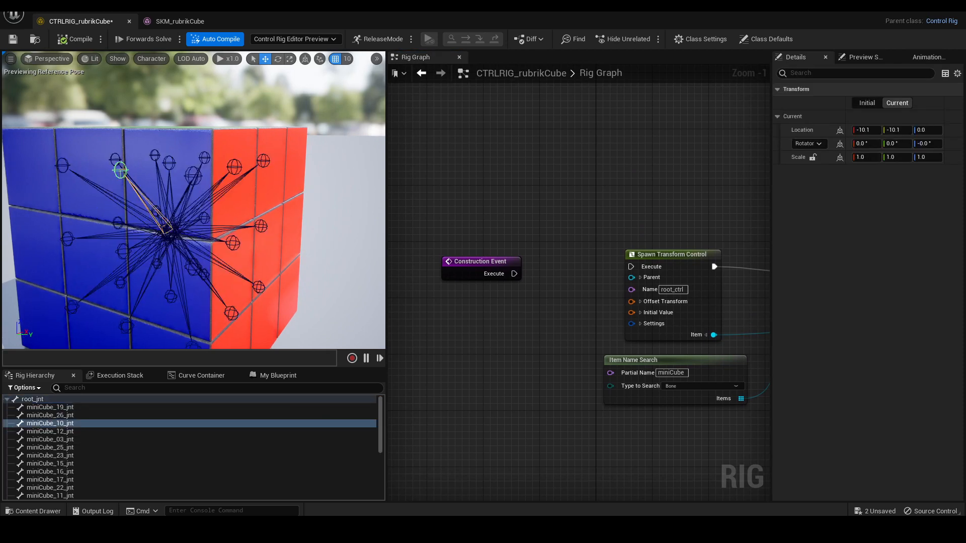
{"action": "left_click", "coordinate": [67, 239]}
{"action": "left_click", "coordinate": [263, 161]}
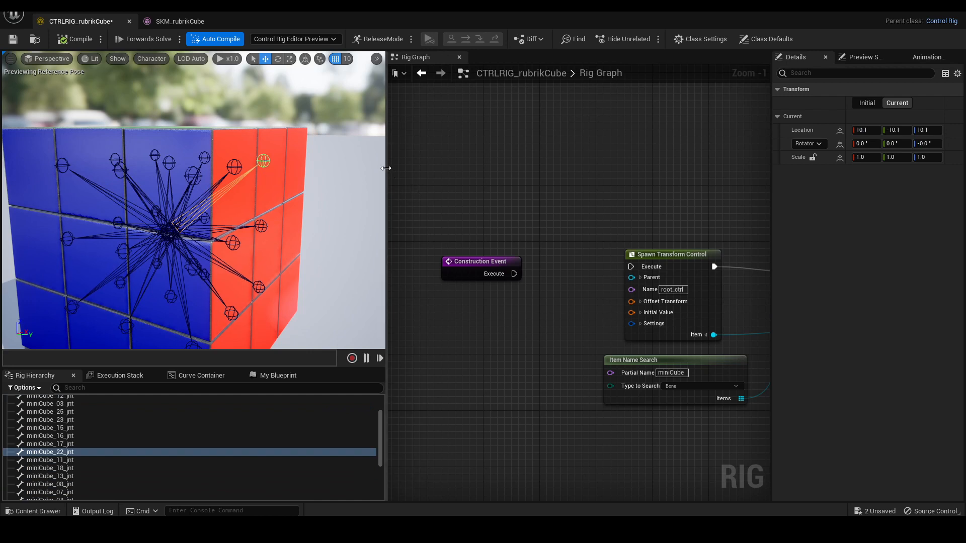
{"action": "mouse_move", "coordinate": [388, 168]}
{"action": "left_mouse_down"}
{"action": "mouse_move", "coordinate": [357, 158]}
{"action": "mouse_move", "coordinate": [393, 166]}
{"action": "left_mouse_up"}
{"action": "mouse_move", "coordinate": [307, 176]}
{"action": "right_mouse_down"}
{"action": "mouse_move", "coordinate": [307, 192]}
{"action": "mouse_move", "coordinate": [294, 188]}
{"action": "right_mouse_up"}
{"action": "right_click_drag", "start_coordinate": [229, 172], "coordinate": [254, 162]}
{"action": "scroll", "coordinate": [81, 442], "scroll_direction": "up", "scroll_amount": 10}
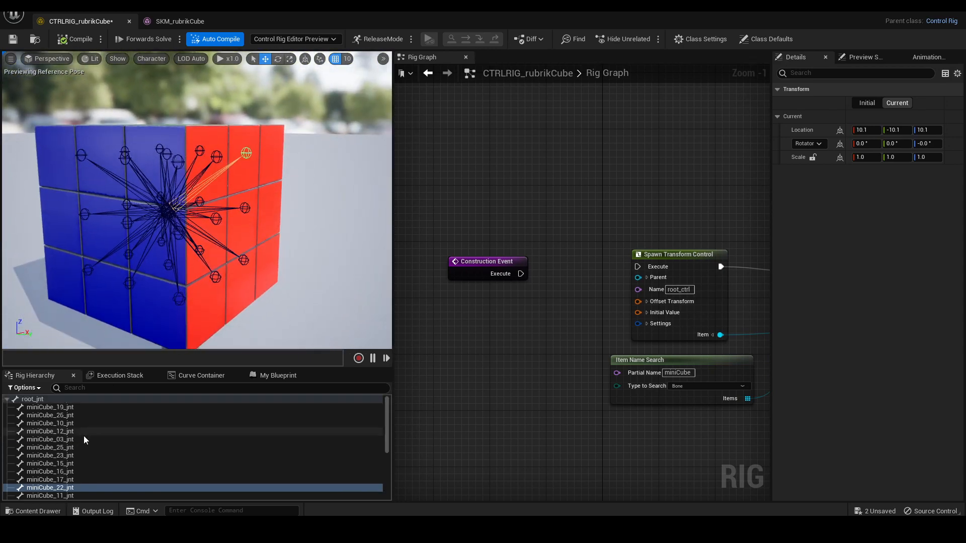
{"action": "left_click", "coordinate": [7, 399]}
Move the Construction Event node up into empty graph space above the root_ctrl Spawn Transform Control node
{"action": "right_click_drag", "start_coordinate": [534, 218], "coordinate": [509, 235]}
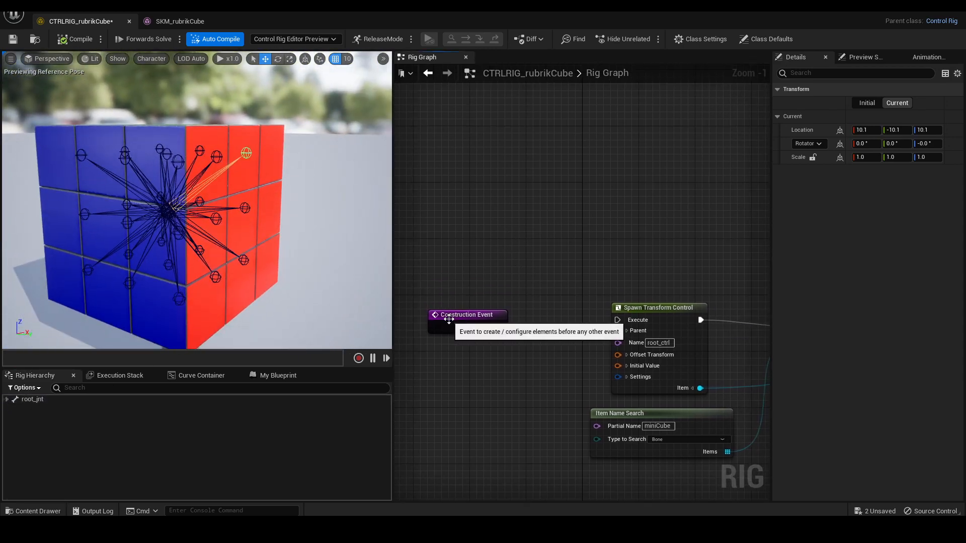
{"action": "left_click_drag", "start_coordinate": [472, 320], "coordinate": [487, 151]}
{"action": "right_click_drag", "start_coordinate": [574, 199], "coordinate": [504, 316]}
{"action": "left_click", "coordinate": [512, 285]}
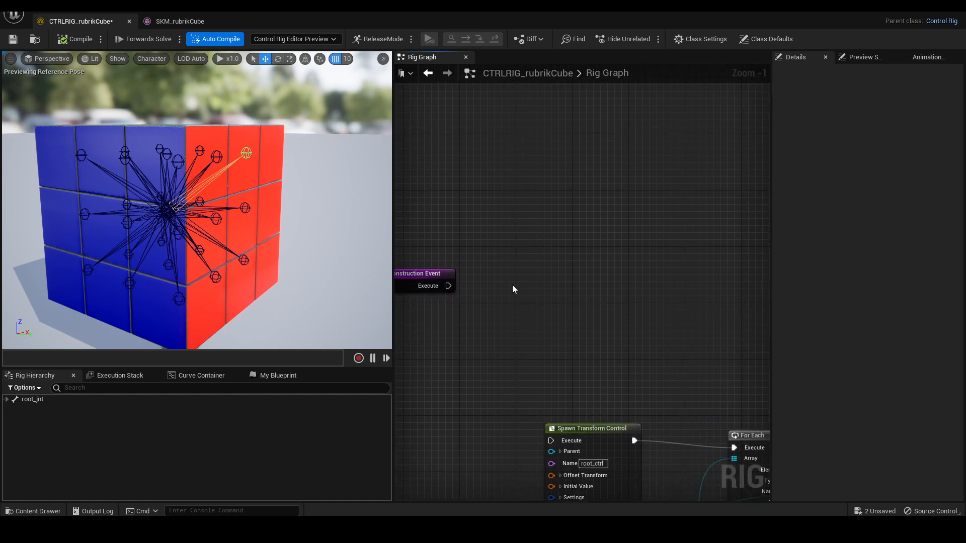
Add a Get Transform node for the miniCube_10_jnt bone and place it above the Construction Event
{"action": "left_click", "coordinate": [7, 399]}
{"action": "left_click", "coordinate": [31, 423]}
{"action": "left_click_drag", "start_coordinate": [32, 423], "coordinate": [530, 201]}
{"action": "left_click", "coordinate": [547, 203]}
{"action": "left_click_drag", "start_coordinate": [573, 187], "coordinate": [500, 124]}
{"action": "right_click_drag", "start_coordinate": [611, 193], "coordinate": [630, 248]}
{"action": "scroll", "coordinate": [630, 246], "scroll_direction": "up", "scroll_amount": 1}
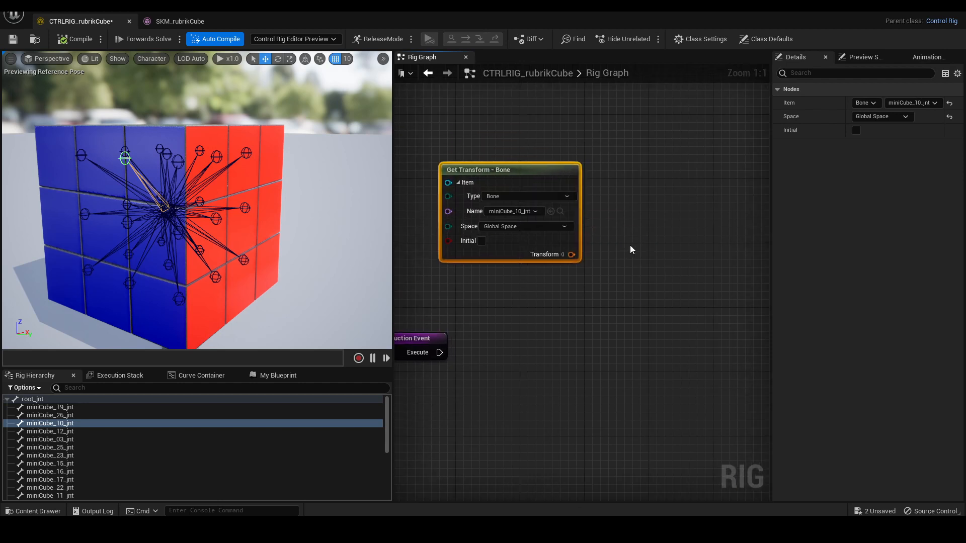
Add a SpawnControl node and feed the bone's Transform output into its Initial Value
{"action": "right_click", "coordinate": [629, 245]}
{"action": "type", "text": "spaw"}
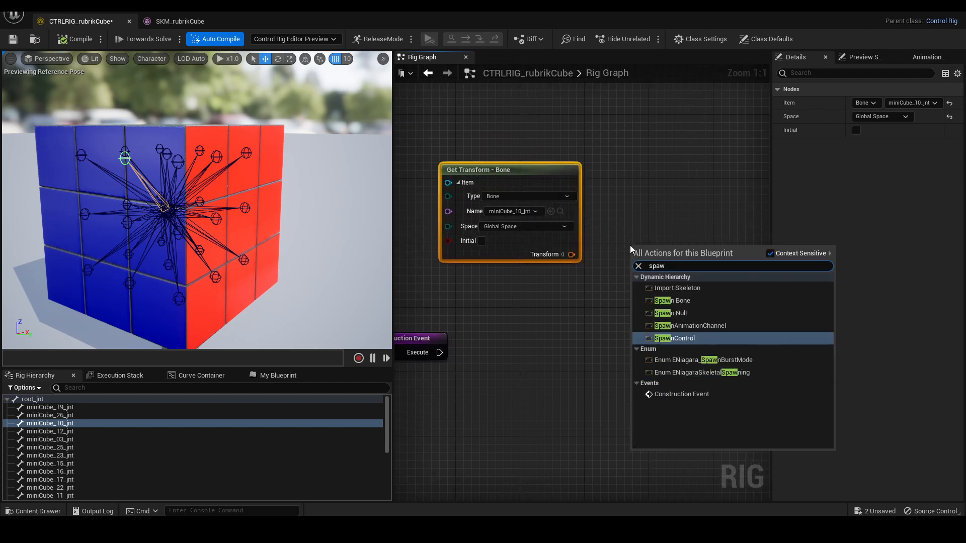
{"action": "key", "text": "Return"}
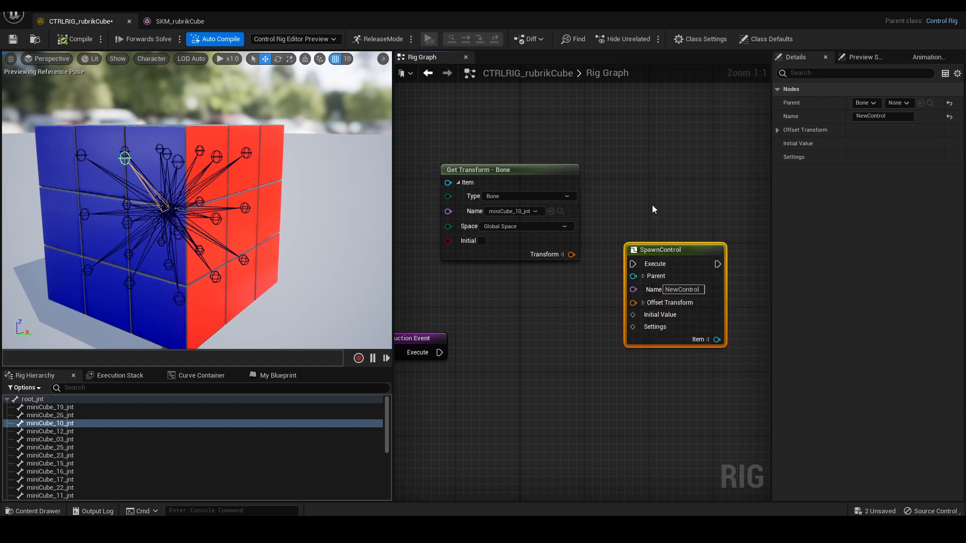
{"action": "right_click_drag", "start_coordinate": [652, 208], "coordinate": [647, 147]}
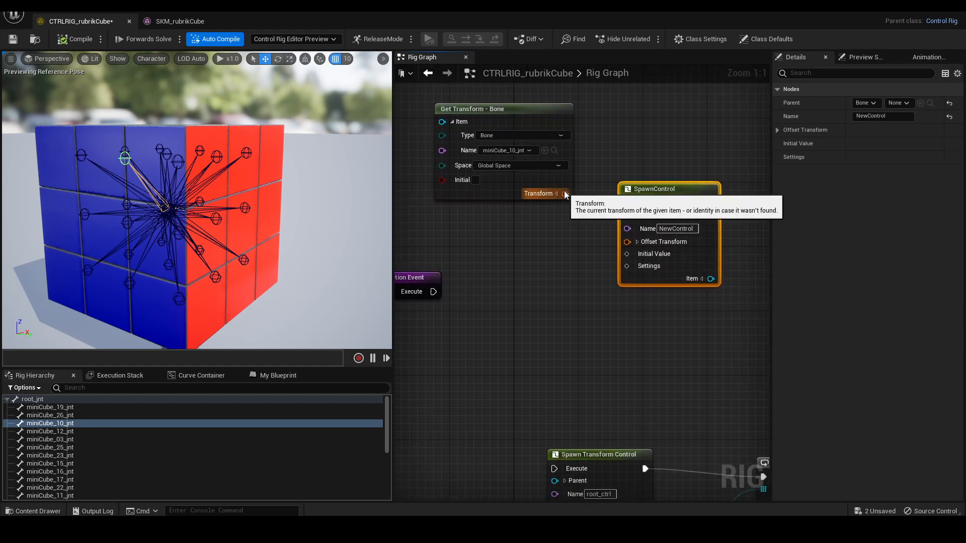
{"action": "left_click_drag", "start_coordinate": [566, 195], "coordinate": [632, 252]}
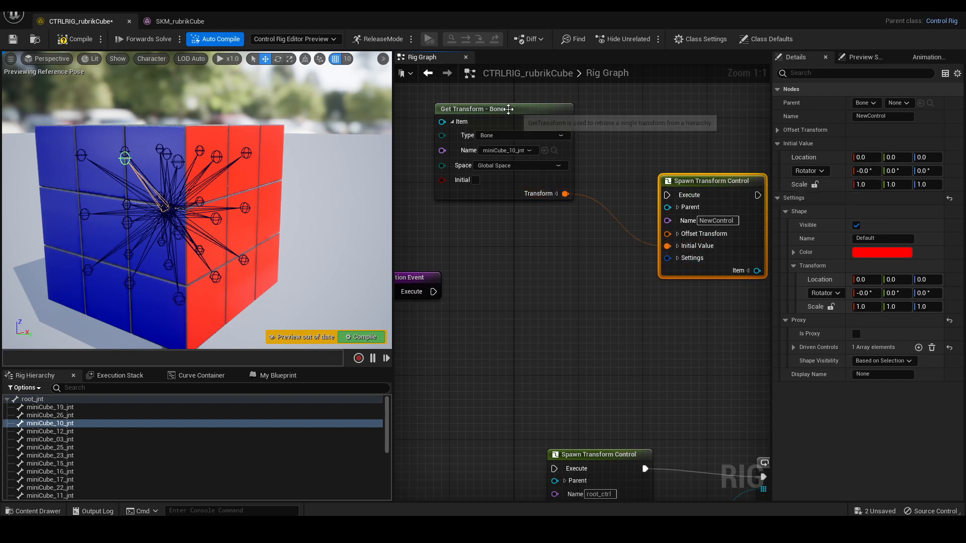
Arrange Get Transform below the Construction Event and connect the event's Execute output to the NewControl spawn node
{"action": "left_click_drag", "start_coordinate": [508, 109], "coordinate": [543, 305]}
{"action": "right_click_drag", "start_coordinate": [447, 275], "coordinate": [477, 249]}
{"action": "left_click_drag", "start_coordinate": [463, 250], "coordinate": [626, 143]}
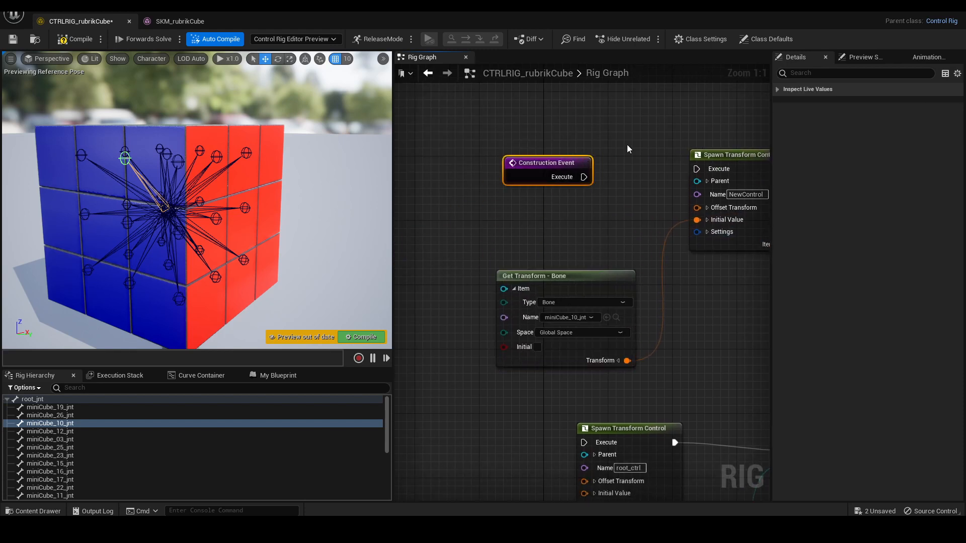
{"action": "right_click_drag", "start_coordinate": [626, 144], "coordinate": [508, 164]}
{"action": "left_click_drag", "start_coordinate": [465, 186], "coordinate": [613, 173]}
Collapse the root_jnt hierarchy and select the spawned NewControl to inspect its position in the preview
{"action": "right_click_drag", "start_coordinate": [94, 108], "coordinate": [61, 87]}
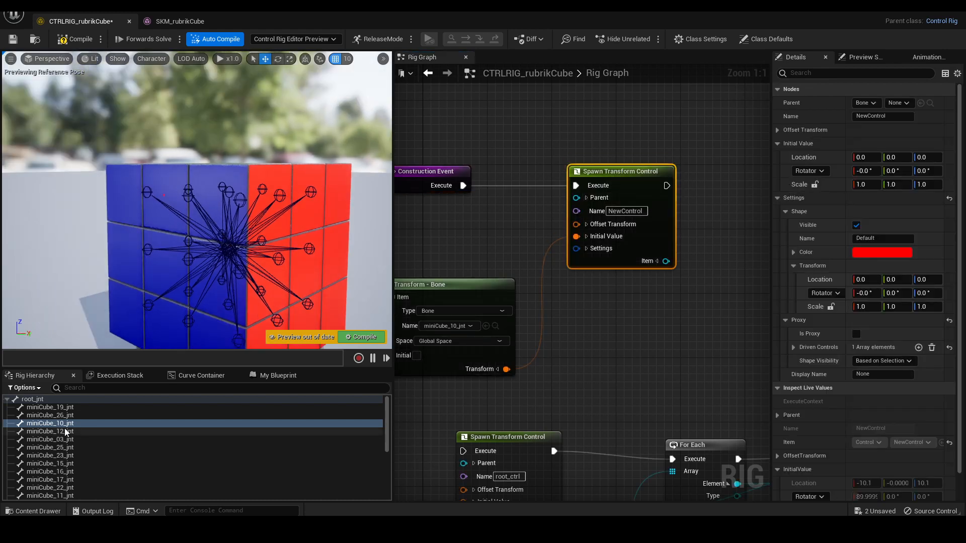
{"action": "left_click", "coordinate": [7, 399]}
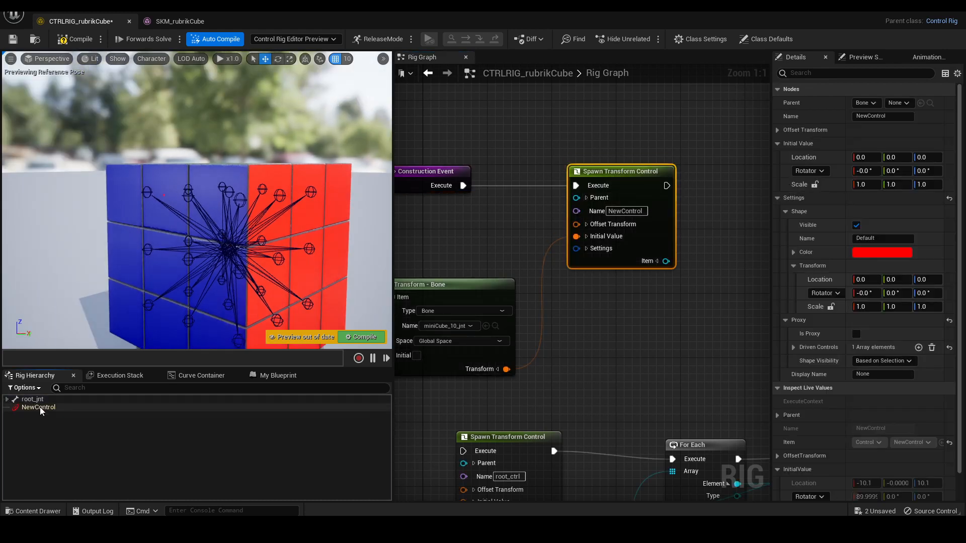
{"action": "left_click", "coordinate": [54, 407]}
{"action": "key", "text": "w"}
{"action": "right_click_drag", "start_coordinate": [196, 206], "coordinate": [196, 205]}
Set the bone in the Get Transform node to miniCube_01_jnt and compile the rig
{"action": "left_click_drag", "start_coordinate": [493, 285], "coordinate": [473, 242]}
{"action": "right_click_drag", "start_coordinate": [473, 242], "coordinate": [567, 259]}
{"action": "left_click_drag", "start_coordinate": [526, 283], "coordinate": [548, 259]}
{"action": "left_click", "coordinate": [544, 293]}
{"action": "left_click", "coordinate": [551, 321]}
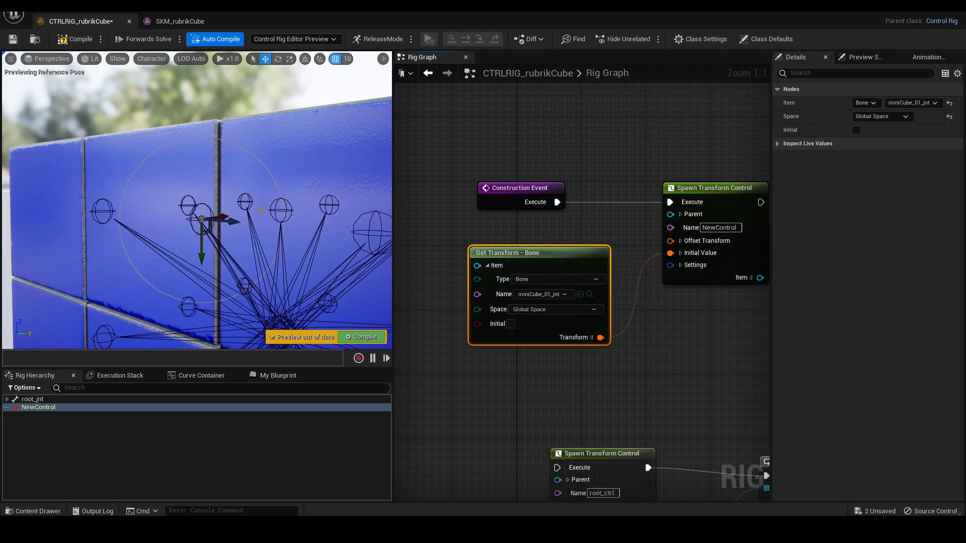
{"action": "right_click_drag", "start_coordinate": [87, 84], "coordinate": [87, 84]}
{"action": "left_click", "coordinate": [75, 38]}
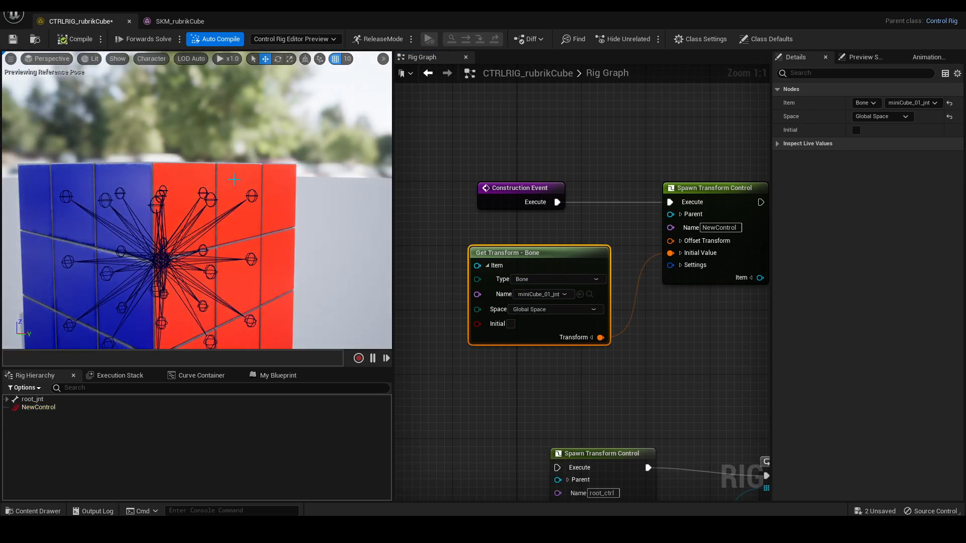
Select the miniCube_01_jnt bone in the preview to examine the spawned control's position on it
{"action": "right_click_drag", "start_coordinate": [197, 201], "coordinate": [196, 201]}
{"action": "right_click_drag", "start_coordinate": [243, 236], "coordinate": [242, 236]}
{"action": "left_click", "coordinate": [237, 227]}
Rename the control in the Construction Event's Spawn Transform Control node as whatever_ctrl
{"action": "right_click_drag", "start_coordinate": [547, 142], "coordinate": [479, 127]}
{"action": "right_click_drag", "start_coordinate": [651, 146], "coordinate": [617, 151]}
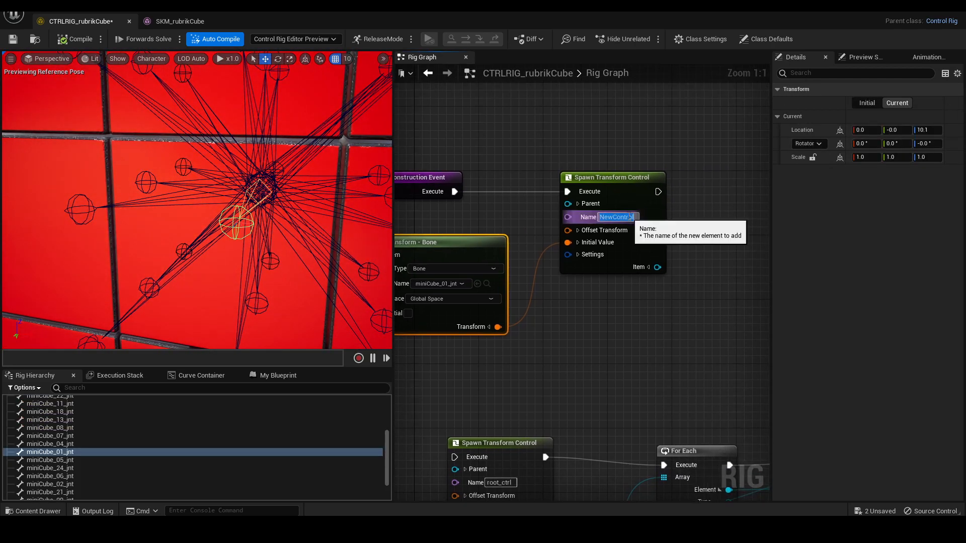
{"action": "left_click", "coordinate": [629, 217]}
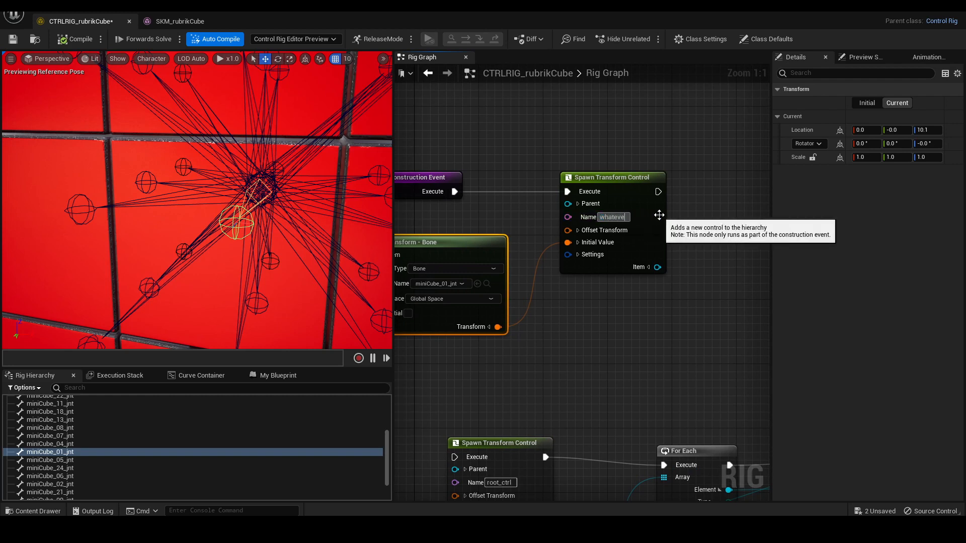
{"action": "type", "text": "whatever_ctrl"}
{"action": "key", "text": "Return"}
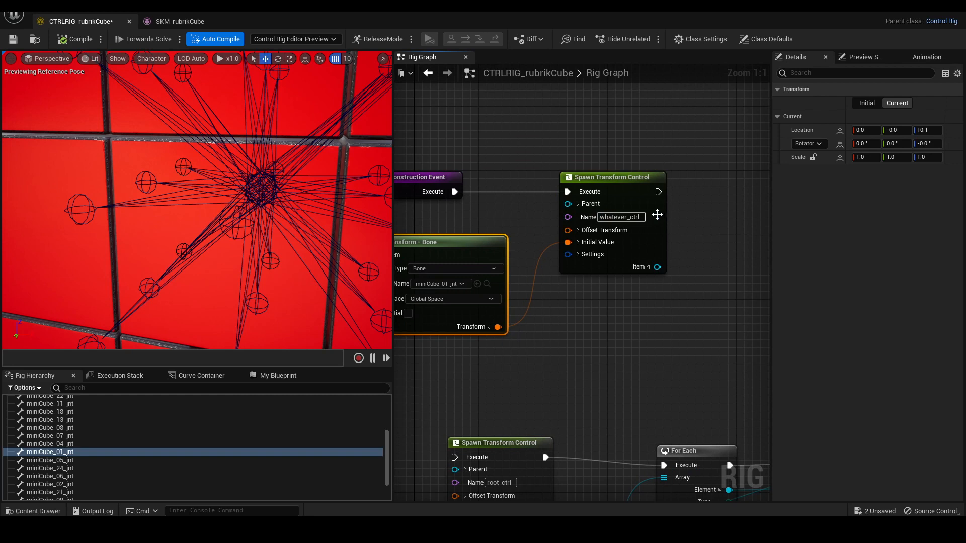
Select whatever_ctrl in the rig hierarchy and collapse root_jnt to check the spawned control
{"action": "scroll", "coordinate": [216, 417], "scroll_direction": "down", "scroll_amount": 3}
{"action": "left_click", "coordinate": [28, 488]}
{"action": "scroll", "coordinate": [105, 459], "scroll_direction": "up", "scroll_amount": 10}
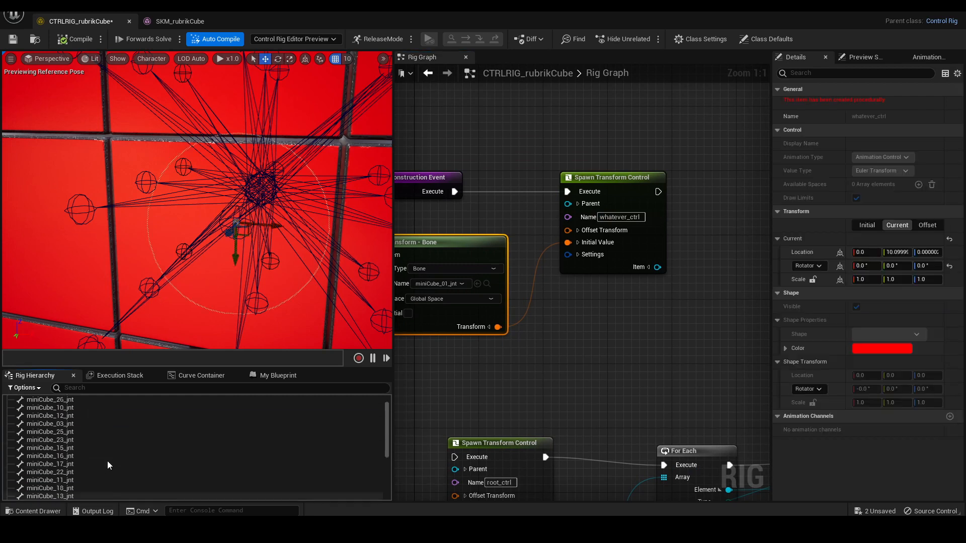
{"action": "left_click", "coordinate": [7, 399]}
{"action": "scroll", "coordinate": [610, 310], "scroll_direction": "down", "scroll_amount": 2}
Spread the Construction Event and Spawn Transform Control nodes apart and delete the Get Transform node between them
{"action": "right_click_drag", "start_coordinate": [565, 334], "coordinate": [588, 321]}
{"action": "scroll", "coordinate": [589, 321], "scroll_direction": "up", "scroll_amount": 1}
{"action": "left_click_drag", "start_coordinate": [587, 258], "coordinate": [607, 260]}
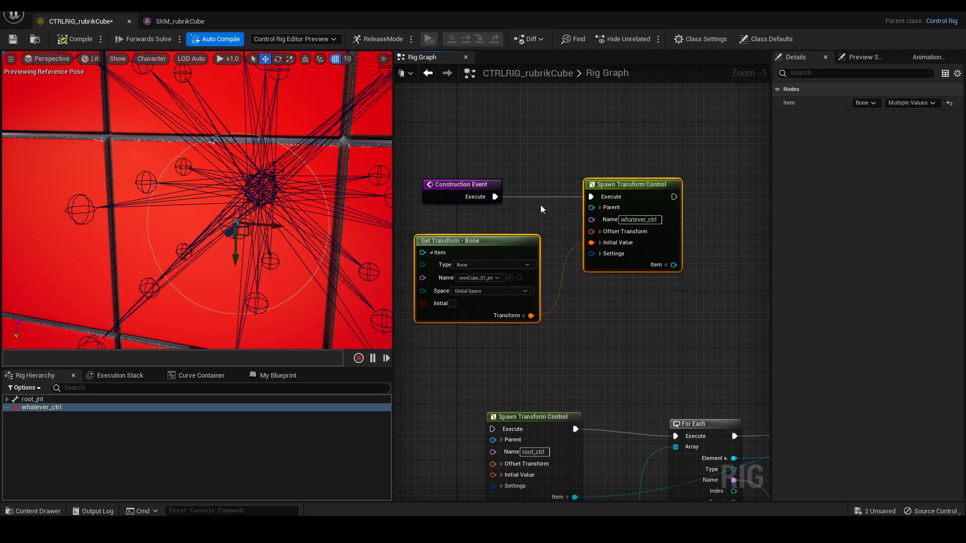
{"action": "left_click", "coordinate": [559, 203]}
{"action": "left_click_drag", "start_coordinate": [630, 179], "coordinate": [750, 172]}
{"action": "left_click", "coordinate": [625, 168]}
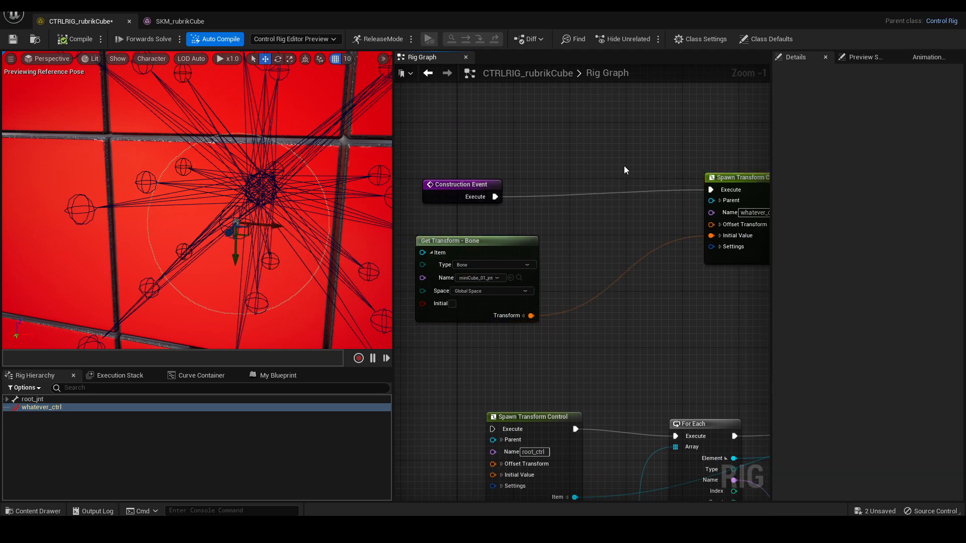
{"action": "left_click_drag", "start_coordinate": [459, 184], "coordinate": [459, 156]}
{"action": "left_click_drag", "start_coordinate": [485, 236], "coordinate": [471, 243]}
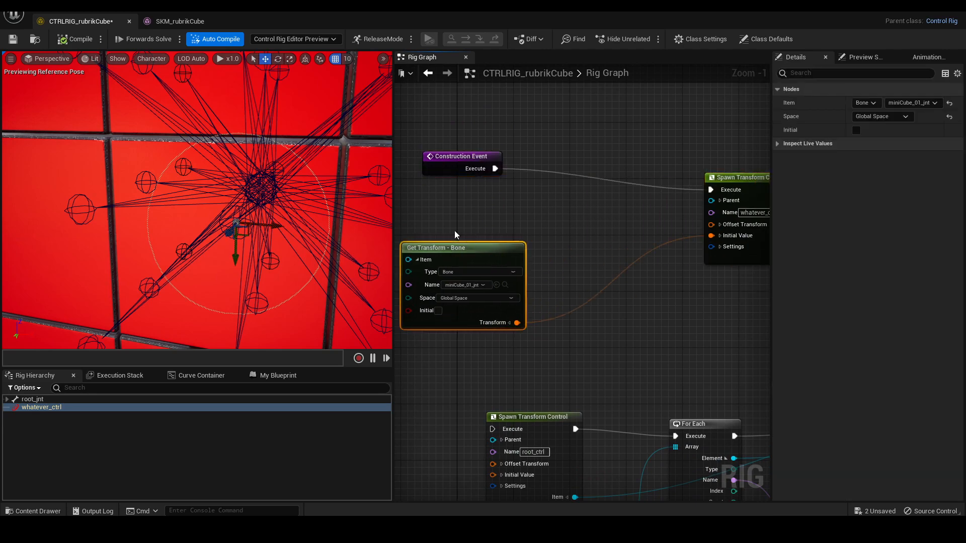
{"action": "key", "text": "Delete"}
Select all miniCube joints under root_jnt and place them in the graph as a Rig Element Key Array
{"action": "left_click", "coordinate": [7, 400]}
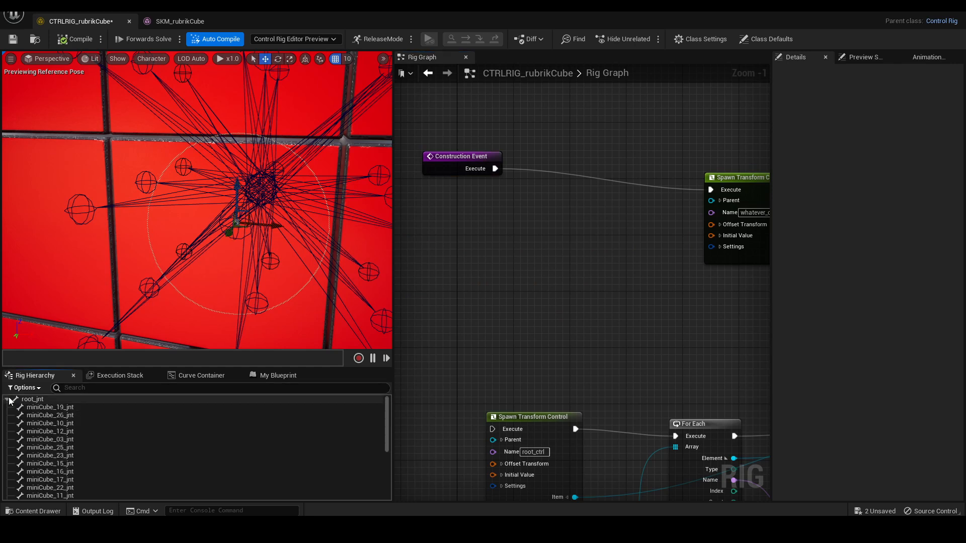
{"action": "left_click", "coordinate": [40, 410]}
{"action": "scroll", "coordinate": [61, 418], "scroll_direction": "down", "scroll_amount": 5}
{"action": "left_click", "coordinate": [63, 482], "text": "shift"}
{"action": "left_click_drag", "start_coordinate": [63, 481], "coordinate": [576, 224]}
{"action": "left_click", "coordinate": [581, 347]}
Add a For Each node fed by the Rig Element Key Array, placed between the array and the spawn node
{"action": "left_click", "coordinate": [506, 203]}
{"action": "type", "text": "for"}
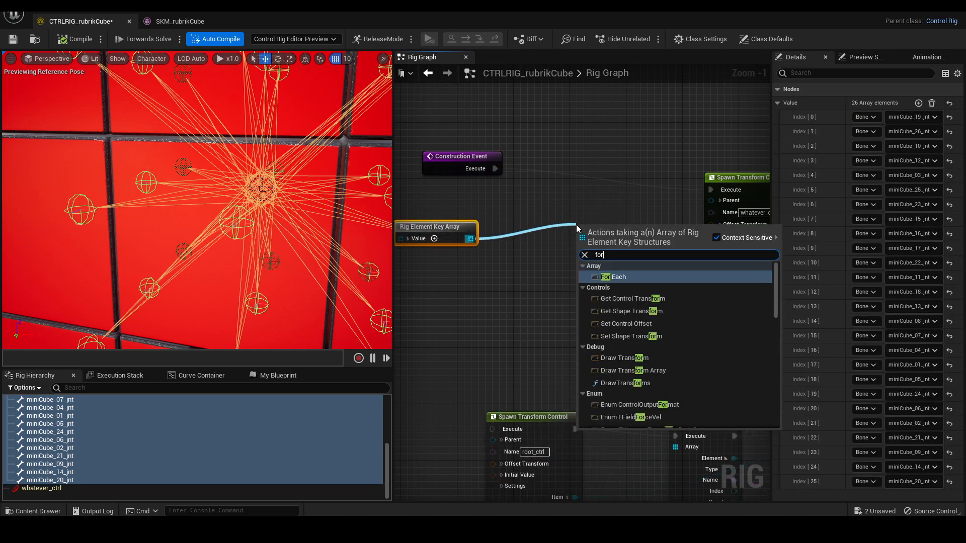
{"action": "type", "text": " each"}
{"action": "key", "text": "Return"}
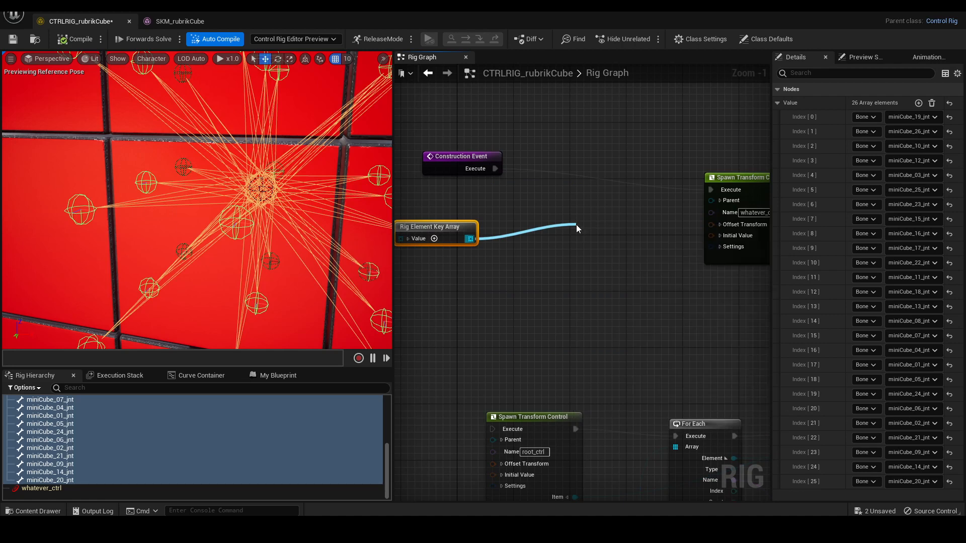
{"action": "left_click", "coordinate": [594, 216]}
{"action": "left_click_drag", "start_coordinate": [603, 225], "coordinate": [598, 220]}
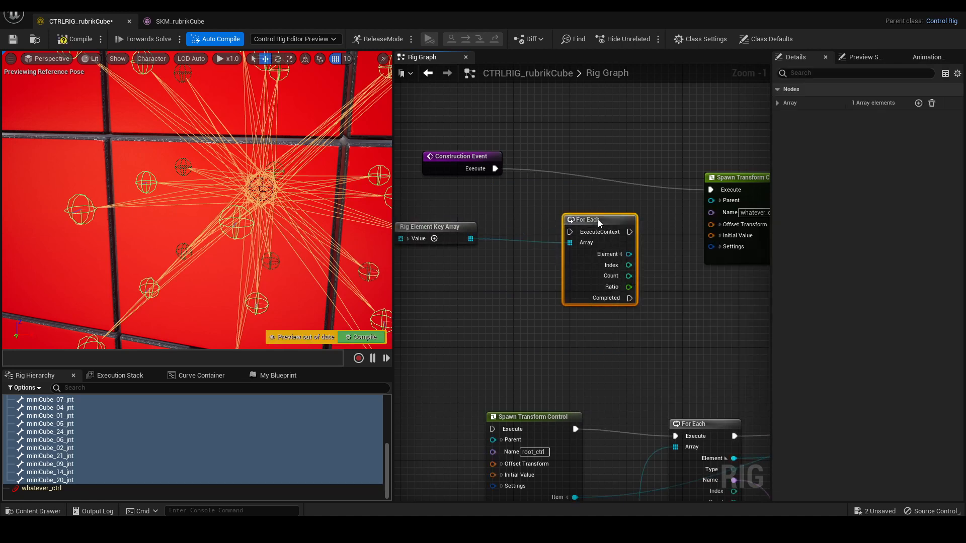
Expand the new For Each node's Element output and move Spawn Transform Control farther away from it
{"action": "right_click_drag", "start_coordinate": [618, 206], "coordinate": [527, 208]}
{"action": "scroll", "coordinate": [527, 208], "scroll_direction": "up", "scroll_amount": 1}
{"action": "left_click", "coordinate": [529, 266]}
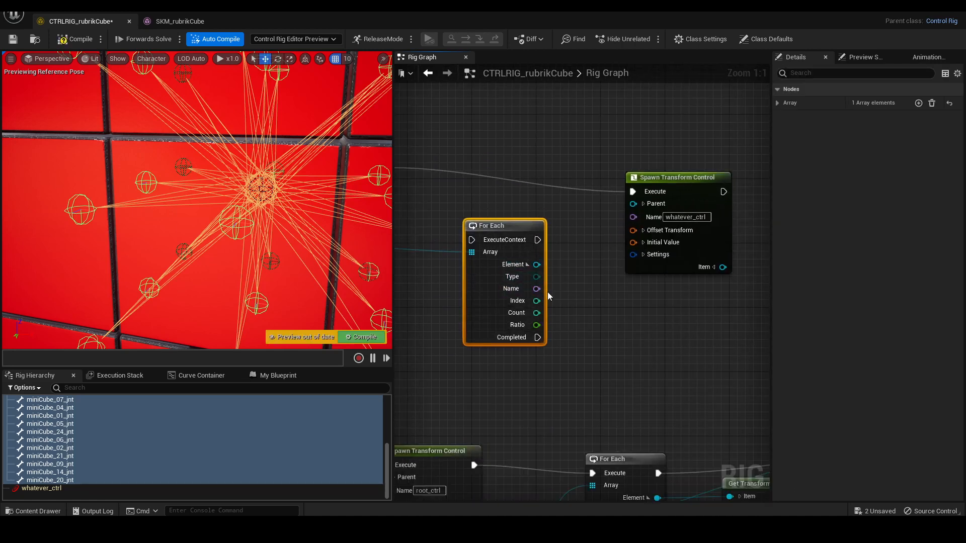
{"action": "left_click_drag", "start_coordinate": [659, 193], "coordinate": [690, 177]}
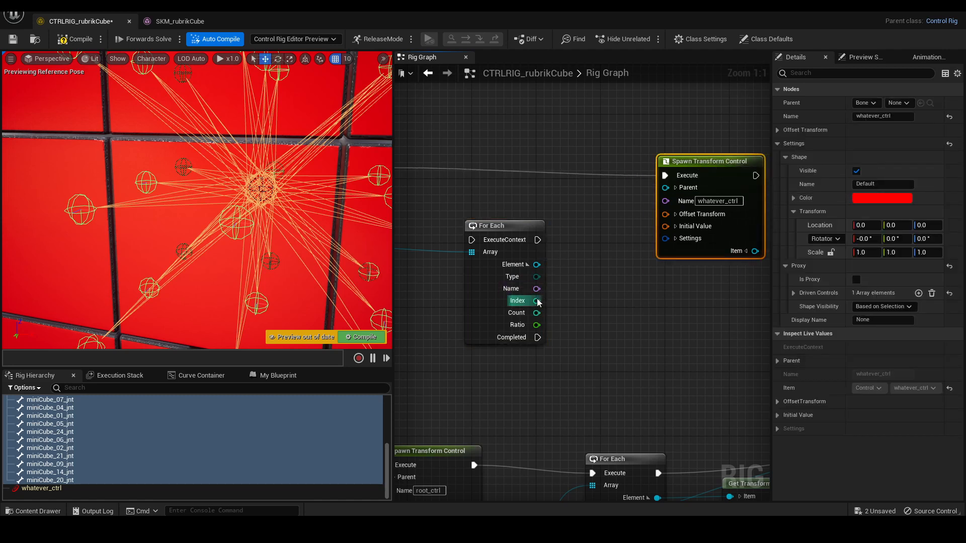
Feed the For Each element's Name into a new Replace node that swaps _jnt for _mammaMia
{"action": "left_click_drag", "start_coordinate": [537, 289], "coordinate": [631, 304]}
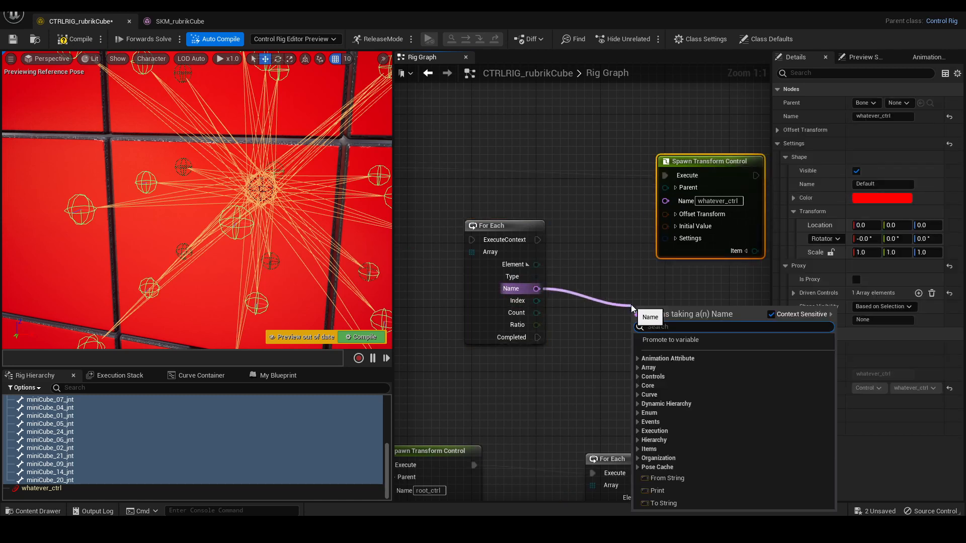
{"action": "type", "text": "replace"}
{"action": "key", "text": "Return"}
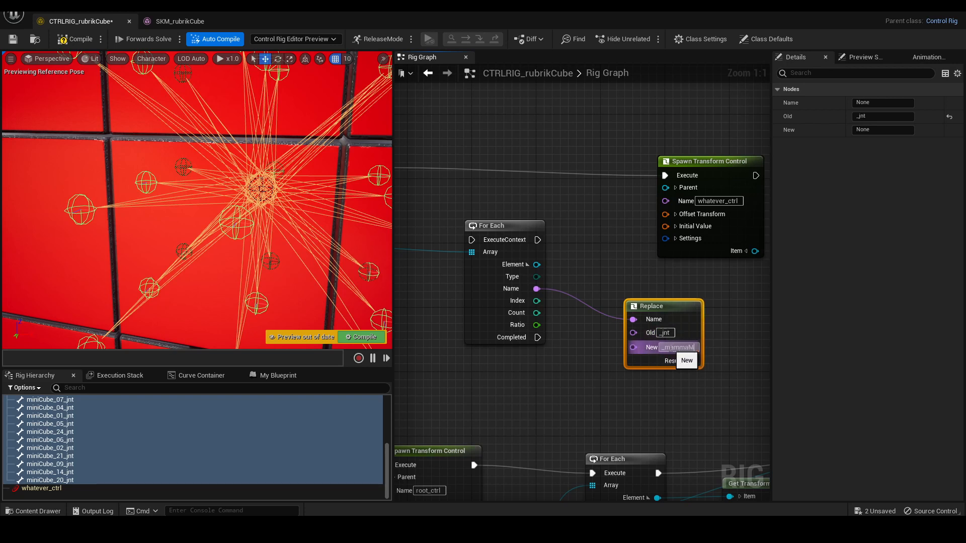
{"action": "left_click", "coordinate": [716, 288]}
Move the Replace node closer to For Each and connect its Result to Spawn Transform Control's Name input
{"action": "right_click_drag", "start_coordinate": [713, 288], "coordinate": [728, 295]}
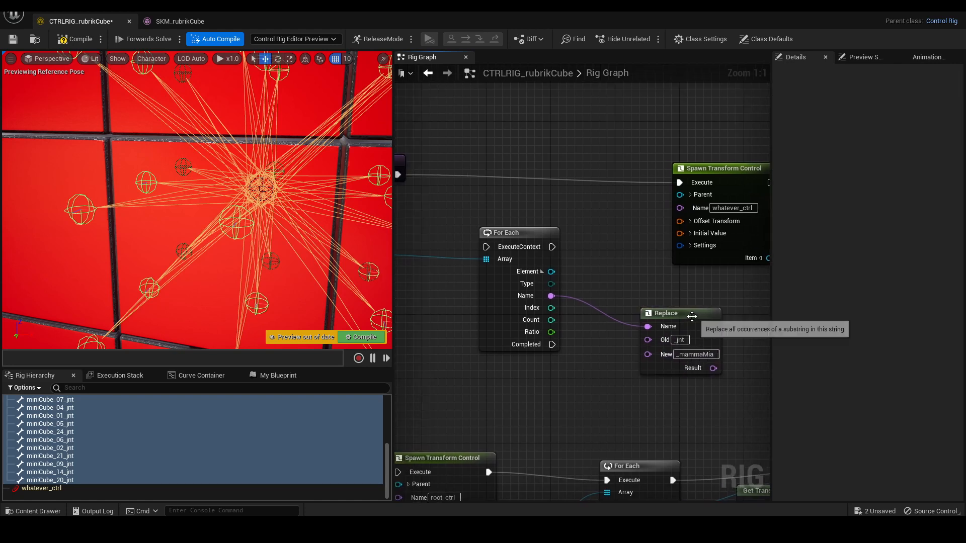
{"action": "left_click_drag", "start_coordinate": [689, 313], "coordinate": [657, 297]}
{"action": "left_click_drag", "start_coordinate": [681, 351], "coordinate": [684, 350]}
{"action": "left_click_drag", "start_coordinate": [675, 210], "coordinate": [678, 208]}
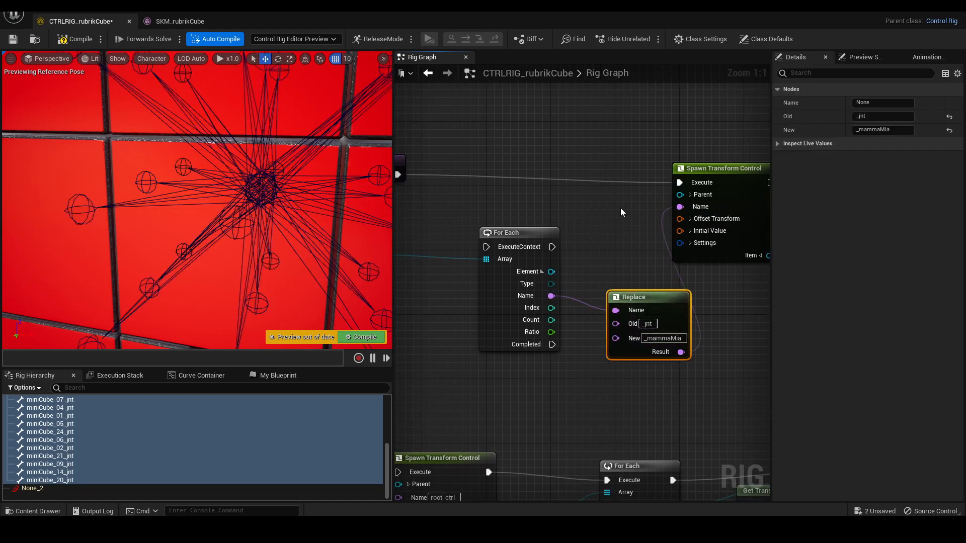
Tidy the positions of the For Each and Replace nodes ahead of the spawn node
{"action": "right_click_drag", "start_coordinate": [617, 208], "coordinate": [692, 226]}
{"action": "left_click_drag", "start_coordinate": [717, 312], "coordinate": [693, 304]}
{"action": "left_click_drag", "start_coordinate": [589, 253], "coordinate": [557, 246]}
{"action": "right_click_drag", "start_coordinate": [696, 280], "coordinate": [618, 298]}
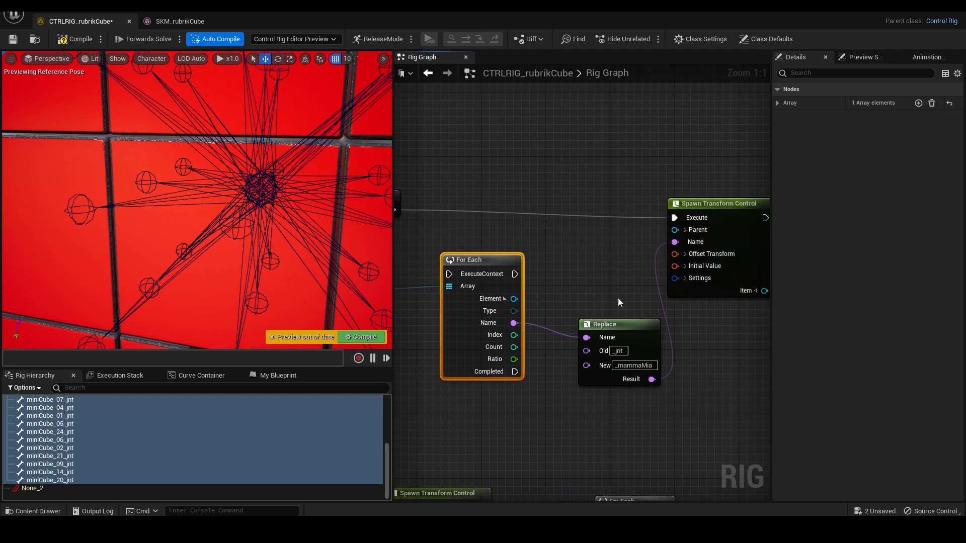
{"action": "left_click_drag", "start_coordinate": [619, 324], "coordinate": [596, 311]}
Transfer the spawn node's execution link from the Construction Event to the For Each node's ExecuteContext output
{"action": "right_click_drag", "start_coordinate": [459, 187], "coordinate": [465, 188]}
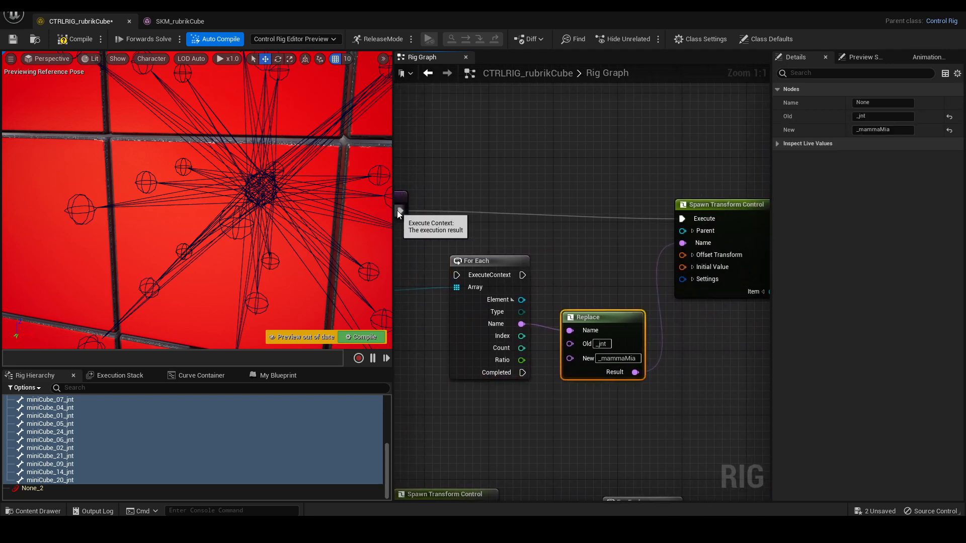
{"action": "left_click_drag", "start_coordinate": [398, 210], "coordinate": [517, 247], "text": "ctrl"}
{"action": "right_click_drag", "start_coordinate": [523, 234], "coordinate": [547, 220]}
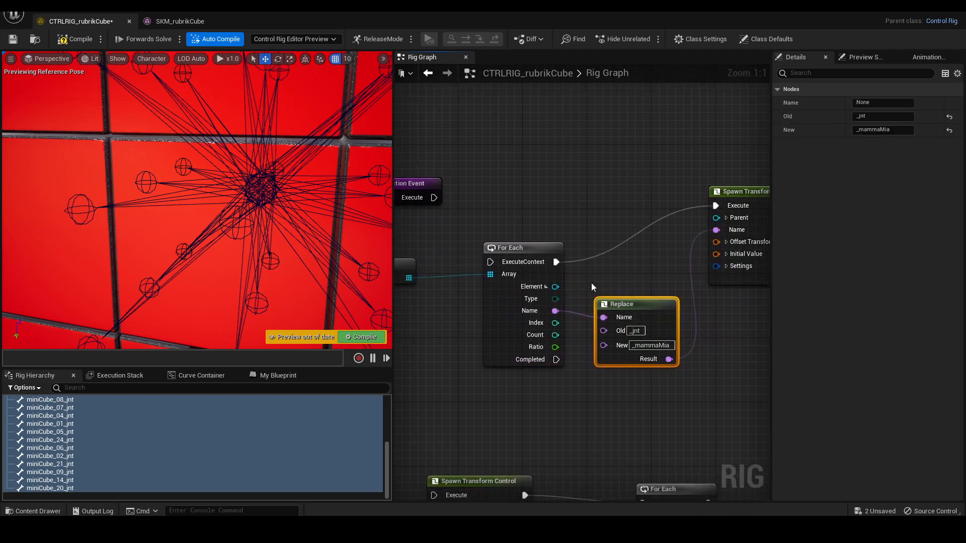
Add a Get Transform node driven by the For Each node's Element output
{"action": "right_click_drag", "start_coordinate": [590, 283], "coordinate": [572, 283]}
{"action": "left_click_drag", "start_coordinate": [537, 287], "coordinate": [574, 168]}
{"action": "type", "text": "get tra"}
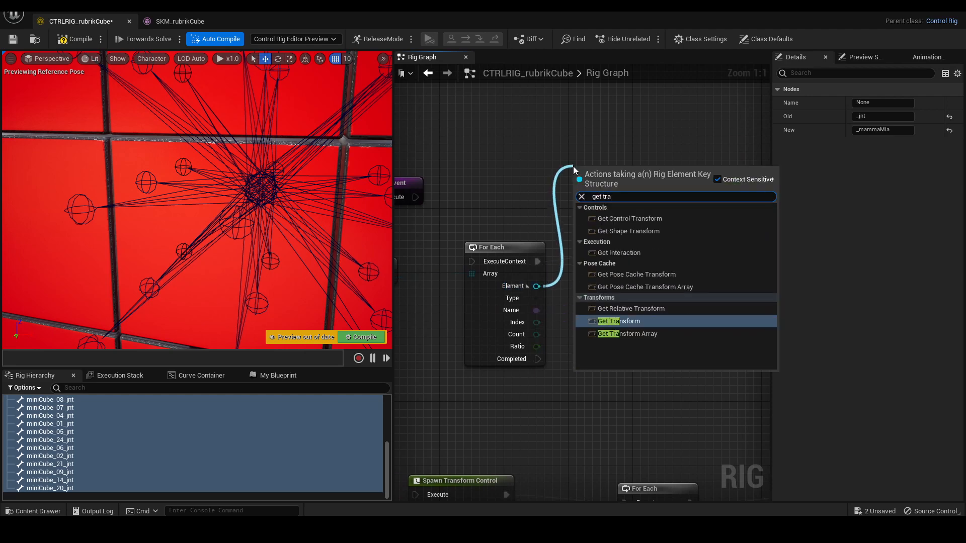
{"action": "key", "text": "Return"}
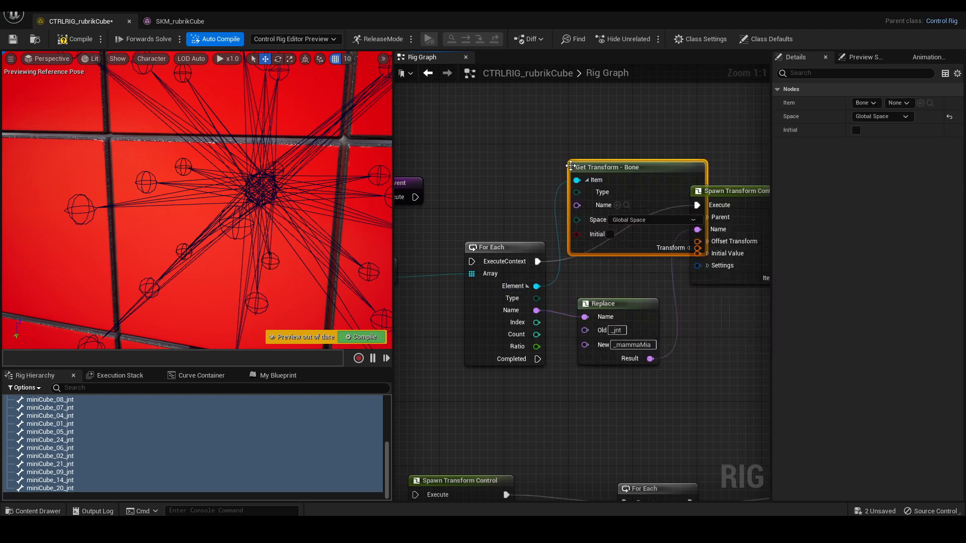
Reposition For Each and Get Transform, and connect Get Transform's Transform output to the spawn node's Initial Value
{"action": "right_click_drag", "start_coordinate": [558, 116], "coordinate": [548, 127]}
{"action": "left_click_drag", "start_coordinate": [503, 258], "coordinate": [445, 284]}
{"action": "right_click_drag", "start_coordinate": [543, 206], "coordinate": [523, 237]}
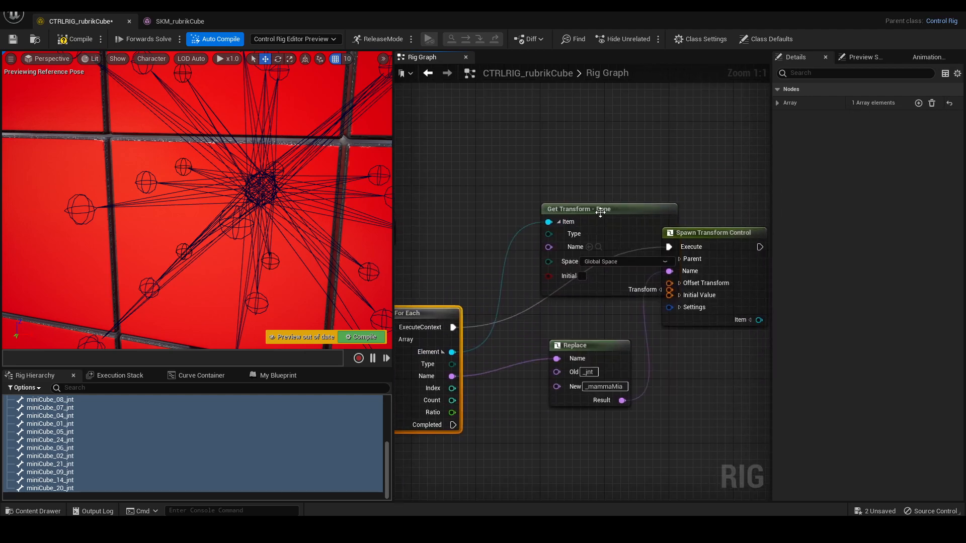
{"action": "left_click_drag", "start_coordinate": [613, 205], "coordinate": [556, 140]}
{"action": "left_click_drag", "start_coordinate": [612, 225], "coordinate": [642, 254]}
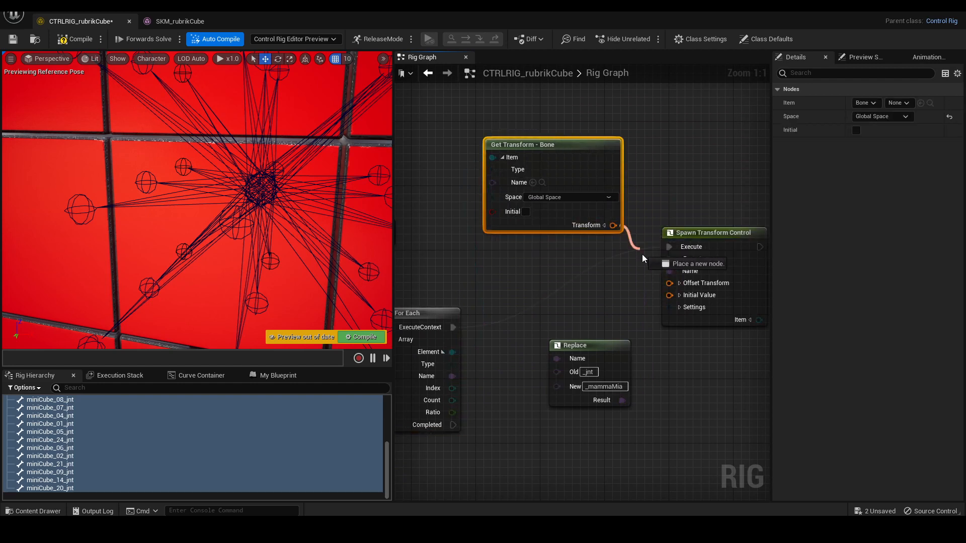
{"action": "left_click_drag", "start_coordinate": [672, 297], "coordinate": [670, 296]}
Connect the Construction Event's Execute output to the For Each node's ExecuteContext input and compile the rig
{"action": "right_click_drag", "start_coordinate": [567, 257], "coordinate": [687, 245]}
{"action": "right_click_drag", "start_coordinate": [541, 216], "coordinate": [455, 198]}
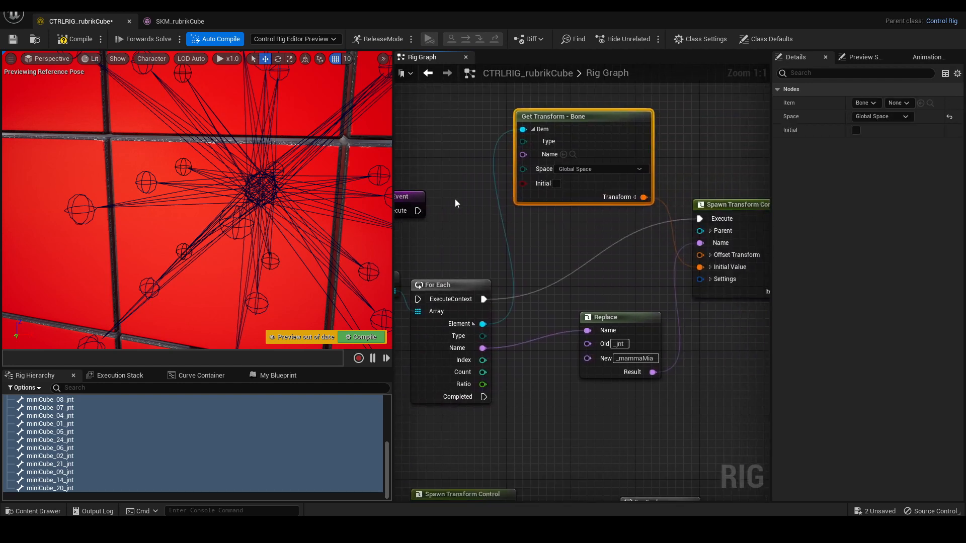
{"action": "scroll", "coordinate": [453, 197], "scroll_direction": "down", "scroll_amount": 1}
{"action": "left_click_drag", "start_coordinate": [427, 210], "coordinate": [647, 212]}
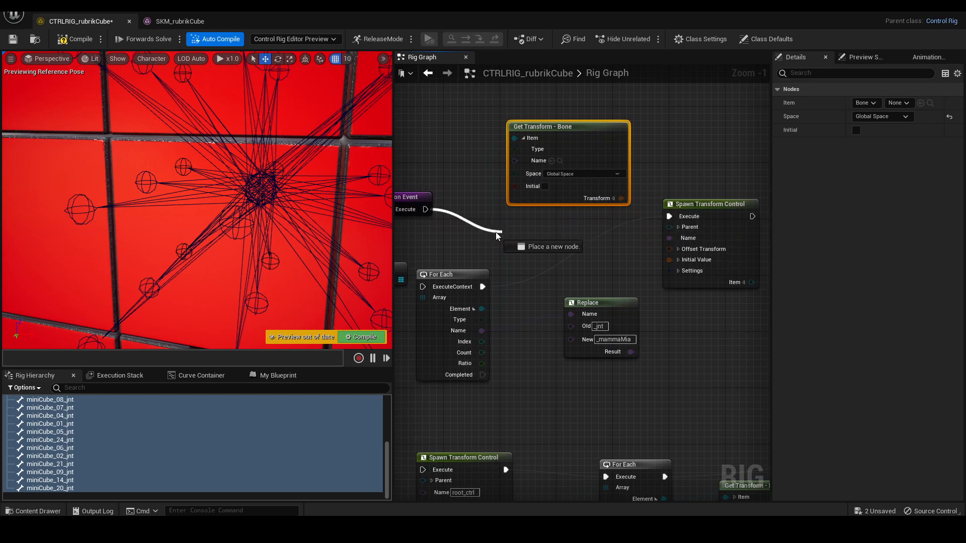
{"action": "left_click_drag", "start_coordinate": [409, 280], "coordinate": [465, 274]}
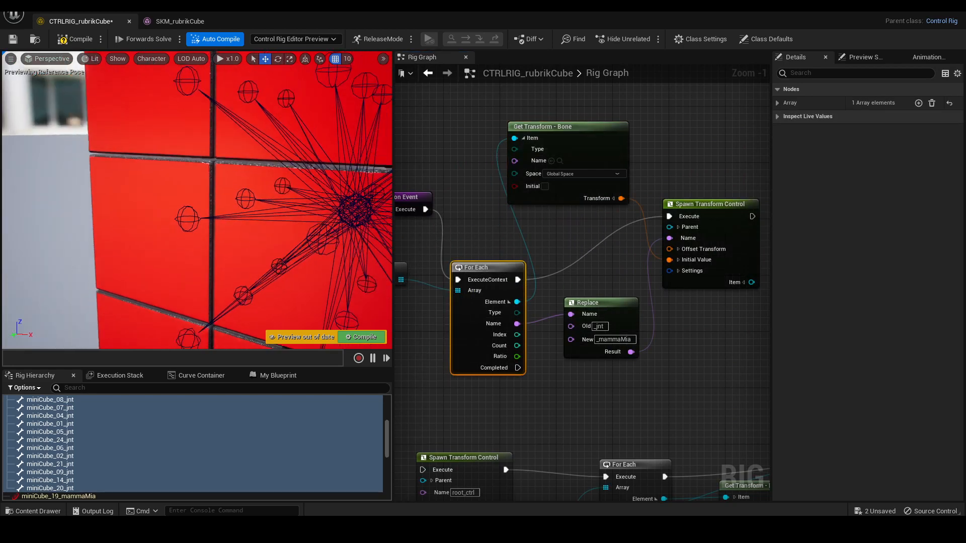
{"action": "right_click_drag", "start_coordinate": [201, 191], "coordinate": [161, 191], "text": "alt"}
{"action": "left_click", "coordinate": [78, 40]}
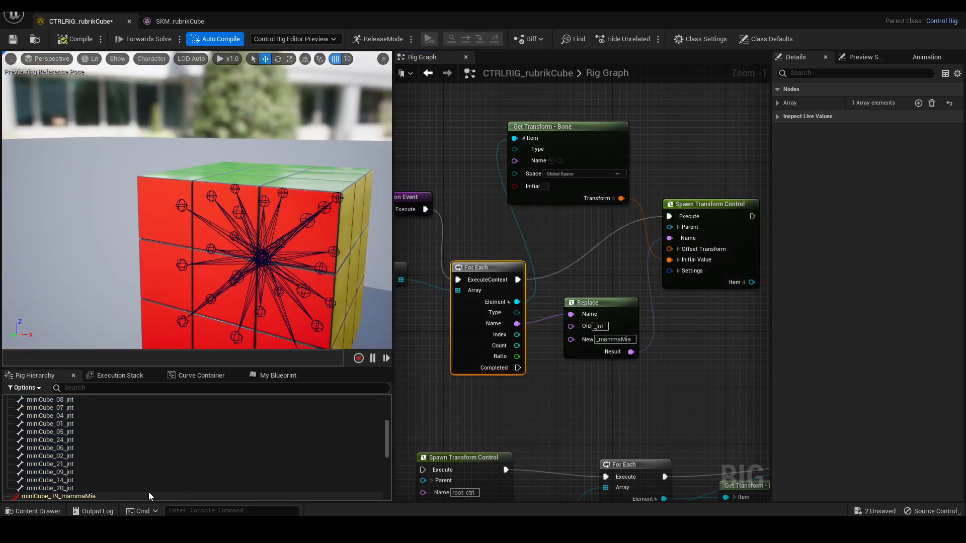
Select miniCube_24_mammaMia in the hierarchy and examine its placement around the cube in the preview
{"action": "left_click", "coordinate": [104, 440]}
{"action": "left_click_drag", "start_coordinate": [321, 245], "coordinate": [372, 236], "text": "alt"}
{"action": "right_click_drag", "start_coordinate": [341, 229], "coordinate": [312, 229], "text": "alt"}
{"action": "left_click_drag", "start_coordinate": [340, 228], "coordinate": [335, 231], "text": "alt"}
{"action": "right_click_drag", "start_coordinate": [202, 226], "coordinate": [282, 226], "text": "alt"}
{"action": "left_click_drag", "start_coordinate": [201, 227], "coordinate": [297, 229], "text": "alt"}
{"action": "right_click_drag", "start_coordinate": [216, 226], "coordinate": [237, 227], "text": "alt"}
{"action": "left_click_drag", "start_coordinate": [216, 226], "coordinate": [241, 227], "text": "alt"}
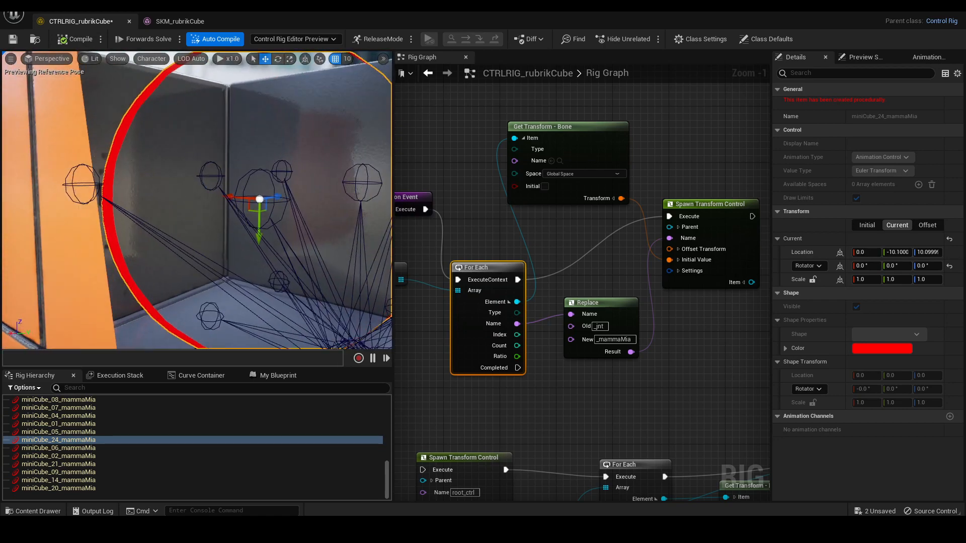
{"action": "right_click_drag", "start_coordinate": [241, 227], "coordinate": [201, 228], "text": "alt"}
{"action": "left_click_drag", "start_coordinate": [201, 228], "coordinate": [171, 229], "text": "alt"}
Select all the mammaMia controls, from miniCube_19_mammaMia to miniCube_20_mammaMia, and review them in the hierarchy and preview
{"action": "scroll", "coordinate": [145, 427], "scroll_direction": "up", "scroll_amount": 13}
{"action": "scroll", "coordinate": [86, 437], "scroll_direction": "down", "scroll_amount": 4}
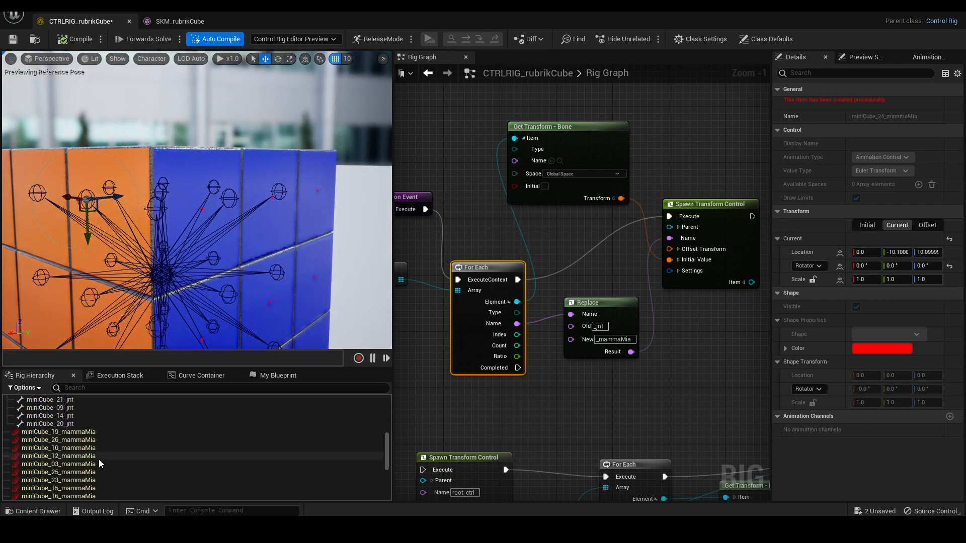
{"action": "left_click", "coordinate": [84, 433]}
{"action": "scroll", "coordinate": [120, 451], "scroll_direction": "down", "scroll_amount": 9}
{"action": "left_click", "coordinate": [91, 490], "text": "shift"}
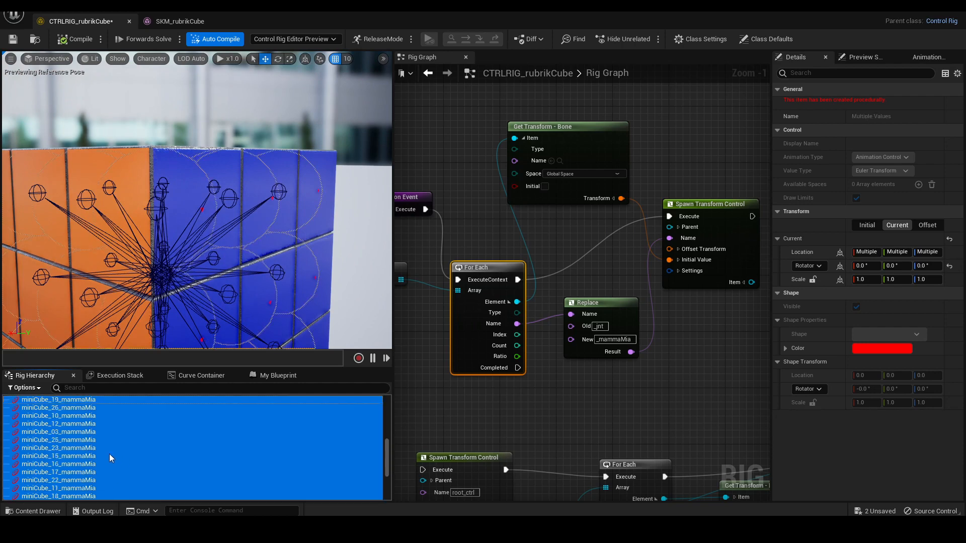
{"action": "scroll", "coordinate": [83, 457], "scroll_direction": "up", "scroll_amount": 3}
{"action": "scroll", "coordinate": [75, 457], "scroll_direction": "down", "scroll_amount": 1}
{"action": "scroll", "coordinate": [75, 457], "scroll_direction": "up", "scroll_amount": 8}
Expand the Settings, Shape, Proxy and shape Transform groups on the Spawn Transform Control node linked to the mammaMia loop
{"action": "right_click_drag", "start_coordinate": [635, 242], "coordinate": [518, 223]}
{"action": "scroll", "coordinate": [554, 251], "scroll_direction": "up", "scroll_amount": 1}
{"action": "left_click", "coordinate": [562, 250]}
{"action": "left_click", "coordinate": [568, 276]}
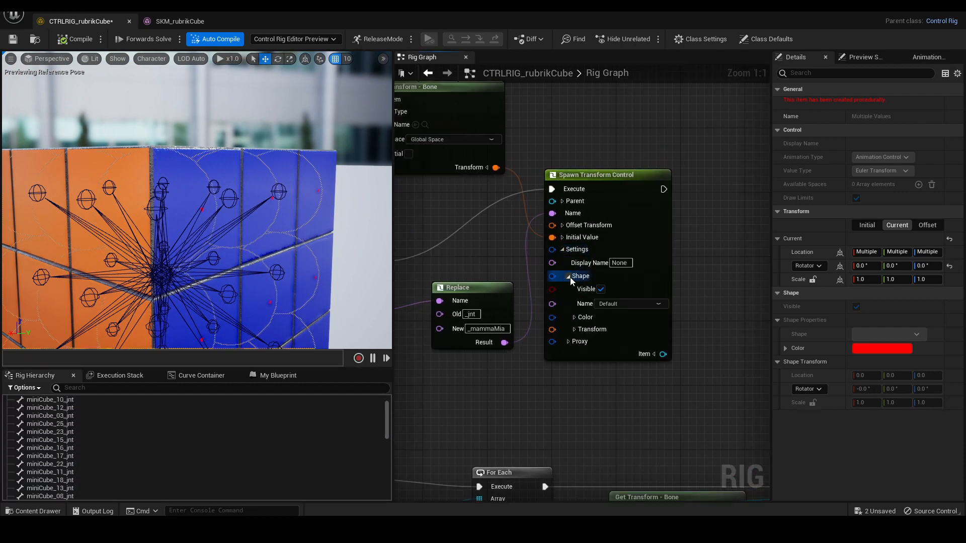
{"action": "left_click", "coordinate": [580, 340]}
{"action": "right_click_drag", "start_coordinate": [622, 334], "coordinate": [623, 284]}
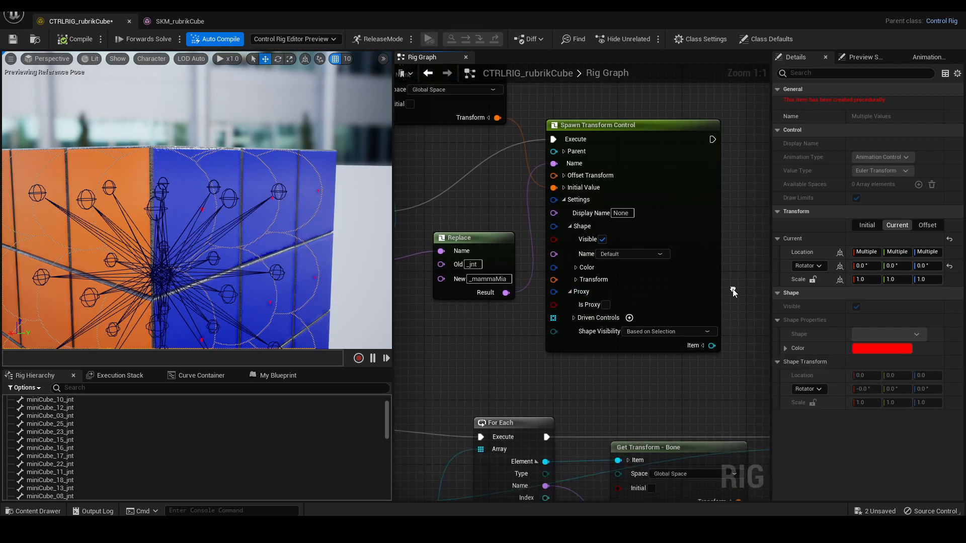
{"action": "left_click", "coordinate": [577, 280]}
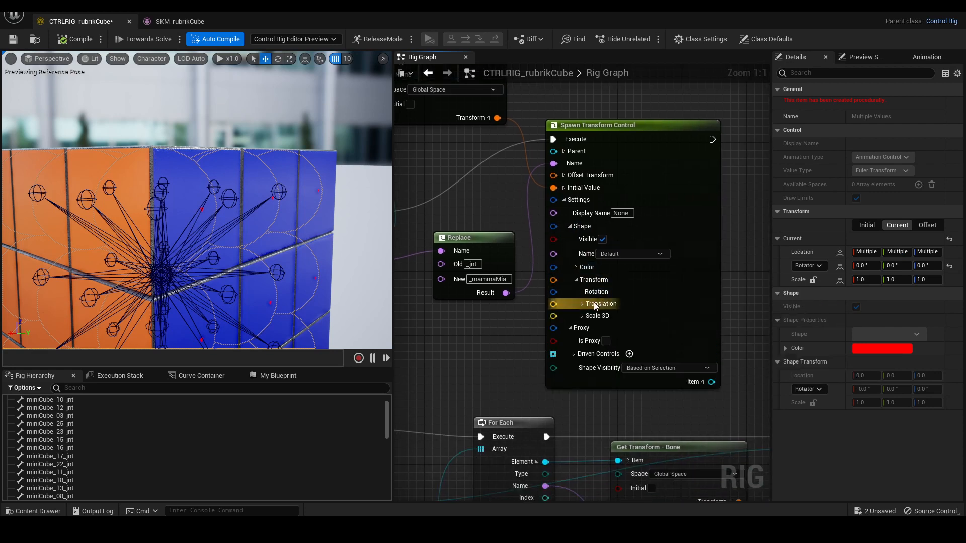
Try a Y translation of 5 for the control shape, compile the rig, and return Y to 0
{"action": "left_click", "coordinate": [582, 303]}
{"action": "left_click", "coordinate": [602, 332]}
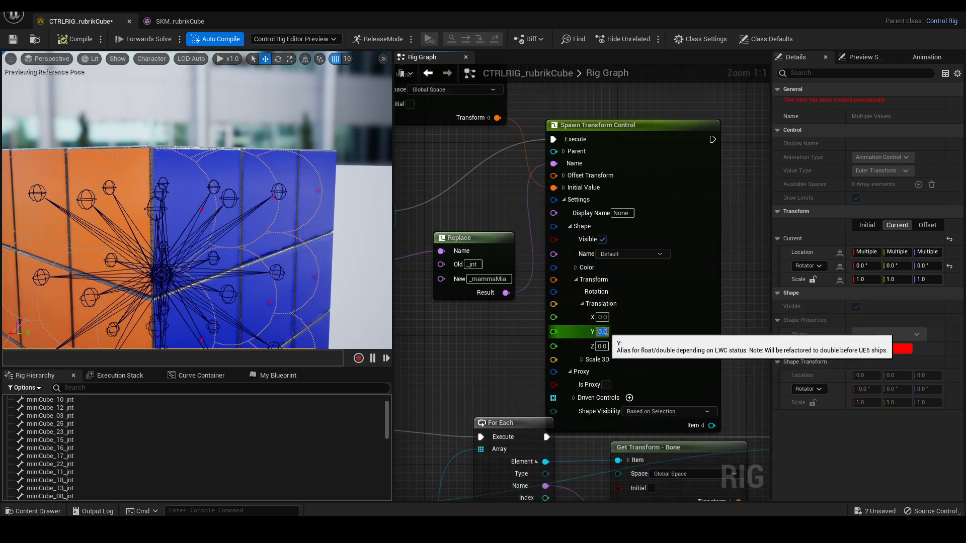
{"action": "type", "text": "5"}
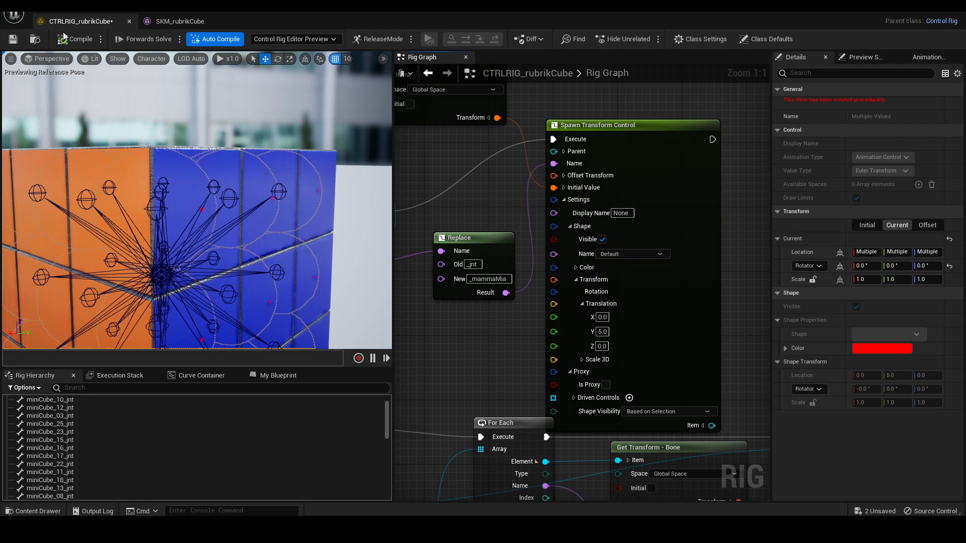
{"action": "left_click", "coordinate": [64, 36]}
{"action": "left_click_drag", "start_coordinate": [250, 160], "coordinate": [341, 98], "text": "alt"}
{"action": "left_click", "coordinate": [605, 332]}
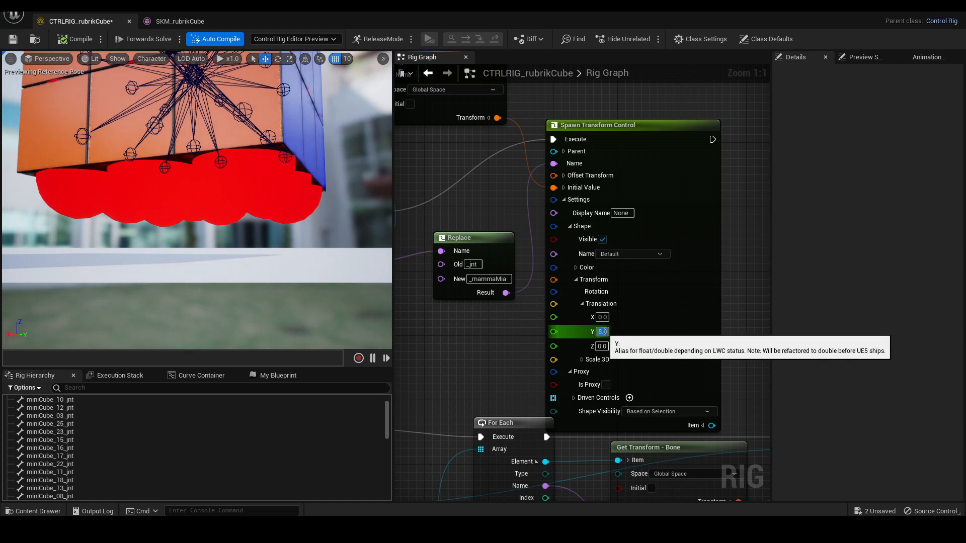
{"action": "type", "text": "0"}
{"action": "key", "text": "Return"}
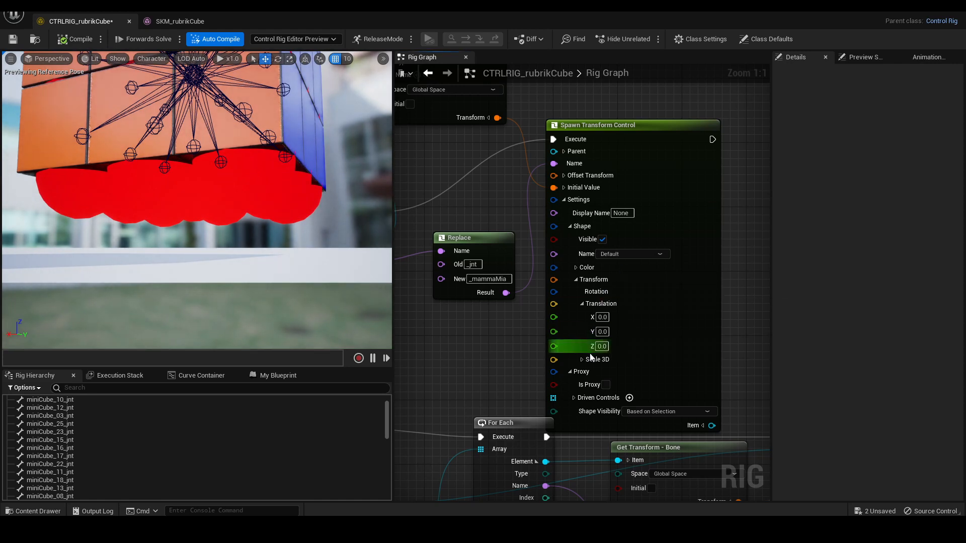
Set the shape of the spawned mammaMia controls to Box_Thick
{"action": "left_click", "coordinate": [616, 255]}
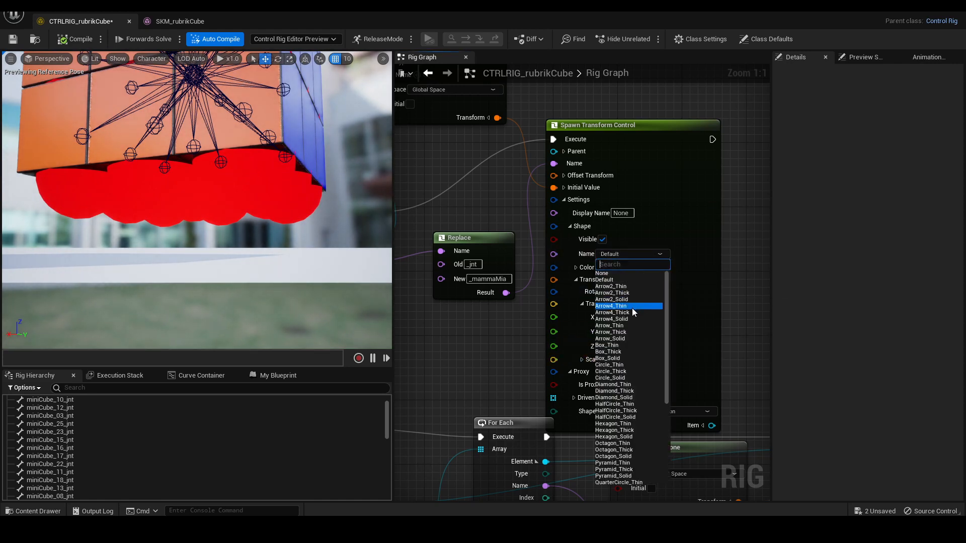
{"action": "left_click", "coordinate": [632, 351]}
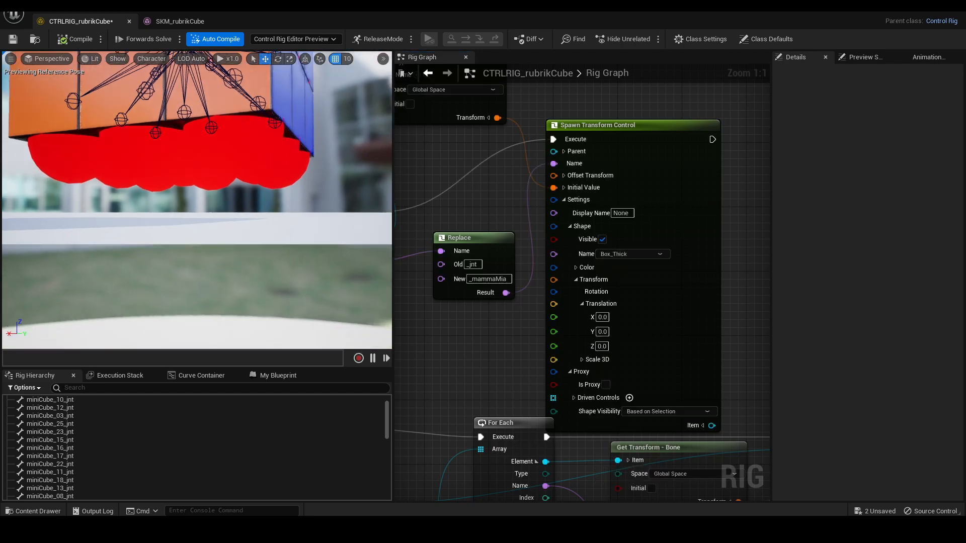
{"action": "right_click_drag", "start_coordinate": [151, 120], "coordinate": [184, 181]}
Set the box shape's Scale 3D to 1.2 on X, Y and Z, and compile the rig
{"action": "left_click", "coordinate": [582, 360]}
{"action": "scroll", "coordinate": [654, 372], "scroll_direction": "down", "scroll_amount": 2}
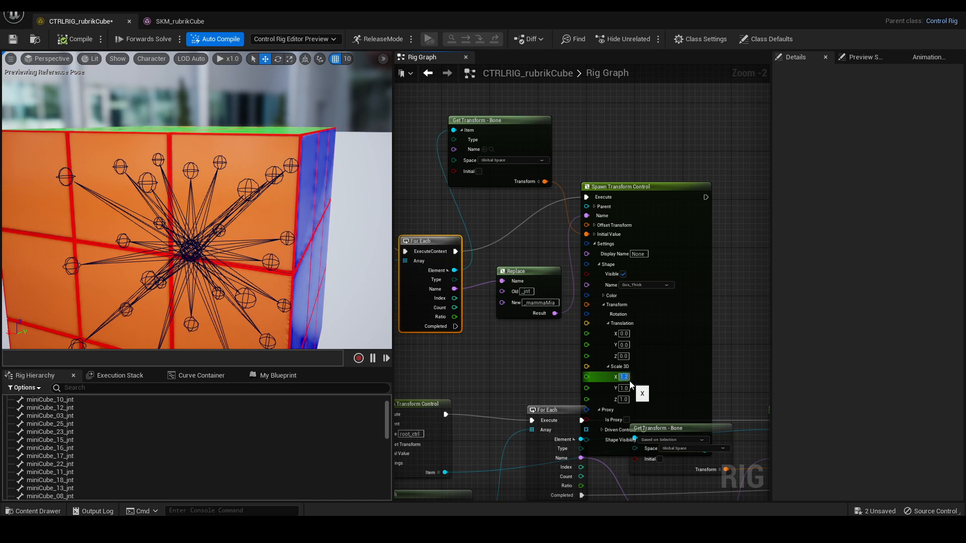
{"action": "left_click", "coordinate": [625, 388]}
{"action": "type", "text": "1.2"}
{"action": "left_click", "coordinate": [625, 400]}
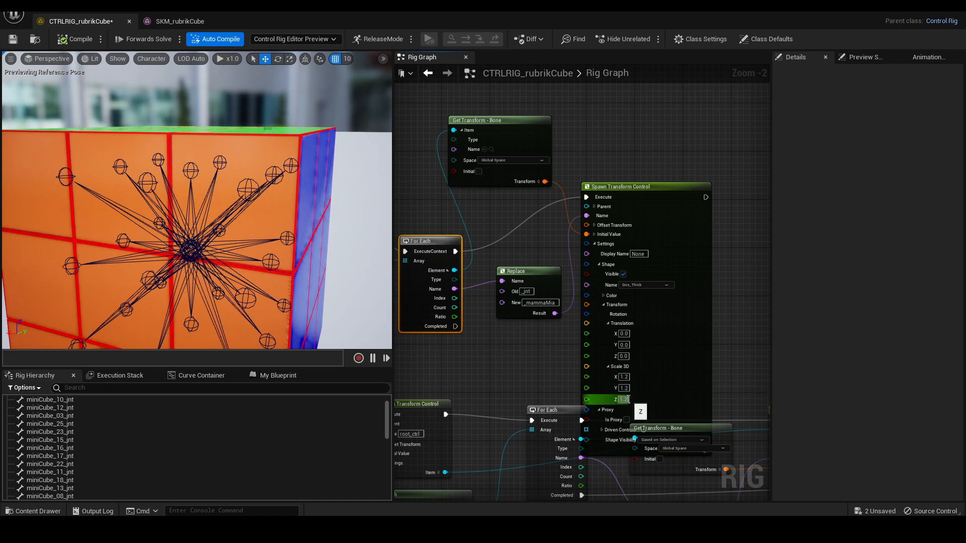
{"action": "left_click", "coordinate": [82, 38]}
{"action": "left_click_drag", "start_coordinate": [191, 171], "coordinate": [307, 168], "text": "alt"}
Reposition the expanded Spawn Transform Control node and the Construction Event node to tidy the upper chain of the graph
{"action": "right_click_drag", "start_coordinate": [612, 292], "coordinate": [627, 276]}
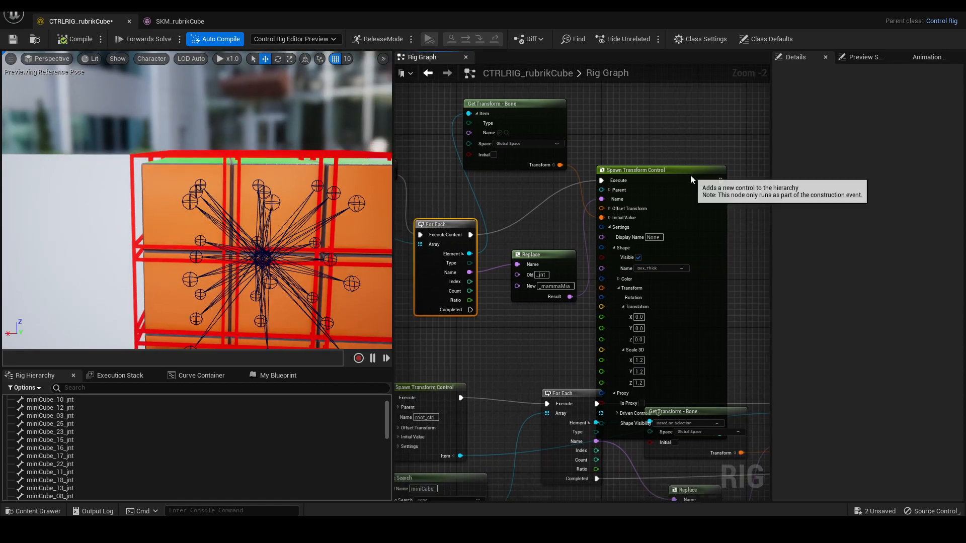
{"action": "left_click_drag", "start_coordinate": [691, 173], "coordinate": [745, 106]}
{"action": "right_click_drag", "start_coordinate": [610, 235], "coordinate": [647, 235]}
{"action": "left_click_drag", "start_coordinate": [201, 201], "coordinate": [337, 216], "text": "alt"}
{"action": "right_click_drag", "start_coordinate": [201, 201], "coordinate": [70, 189]}
{"action": "right_click_drag", "start_coordinate": [491, 181], "coordinate": [548, 187]}
{"action": "scroll", "coordinate": [547, 184], "scroll_direction": "down", "scroll_amount": 2}
{"action": "left_click_drag", "start_coordinate": [478, 174], "coordinate": [449, 167]}
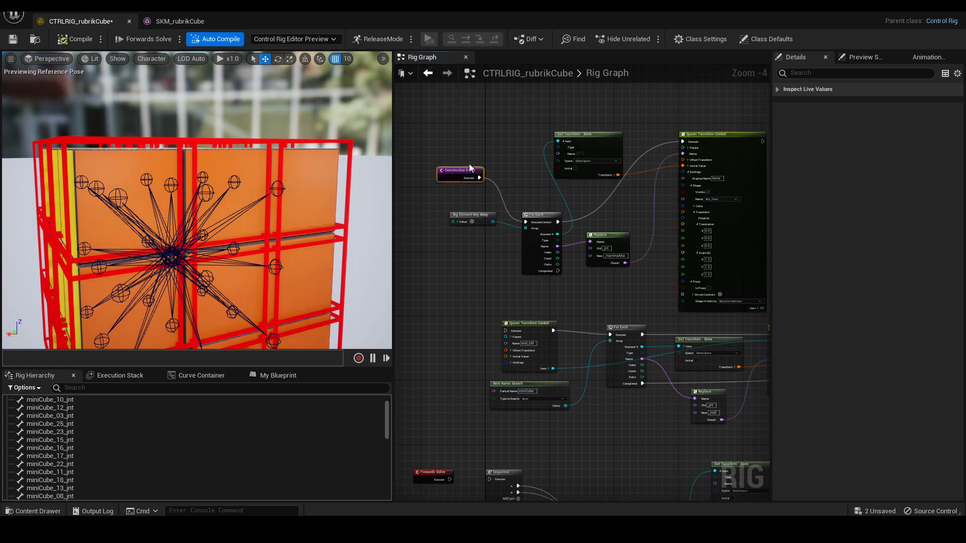
{"action": "scroll", "coordinate": [545, 145], "scroll_direction": "up", "scroll_amount": 2}
{"action": "right_click_drag", "start_coordinate": [544, 144], "coordinate": [475, 158]}
{"action": "right_click_drag", "start_coordinate": [604, 226], "coordinate": [533, 214]}
{"action": "left_click_drag", "start_coordinate": [668, 131], "coordinate": [668, 179]}
{"action": "right_click_drag", "start_coordinate": [592, 139], "coordinate": [688, 119]}
Select the miniCube_26_mammaMia control on the cube and locate it in the rig hierarchy
{"action": "left_click", "coordinate": [342, 143]}
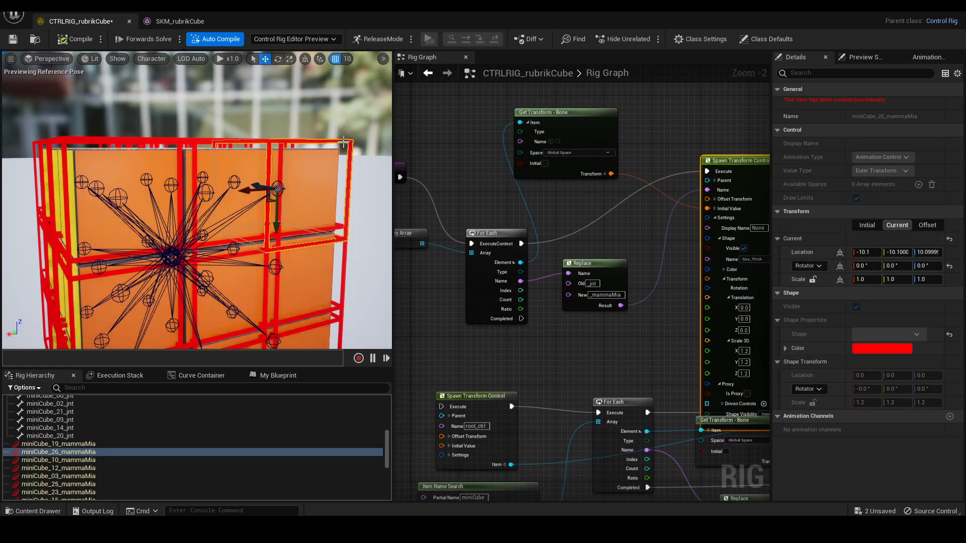
{"action": "scroll", "coordinate": [221, 415], "scroll_direction": "up", "scroll_amount": 9}
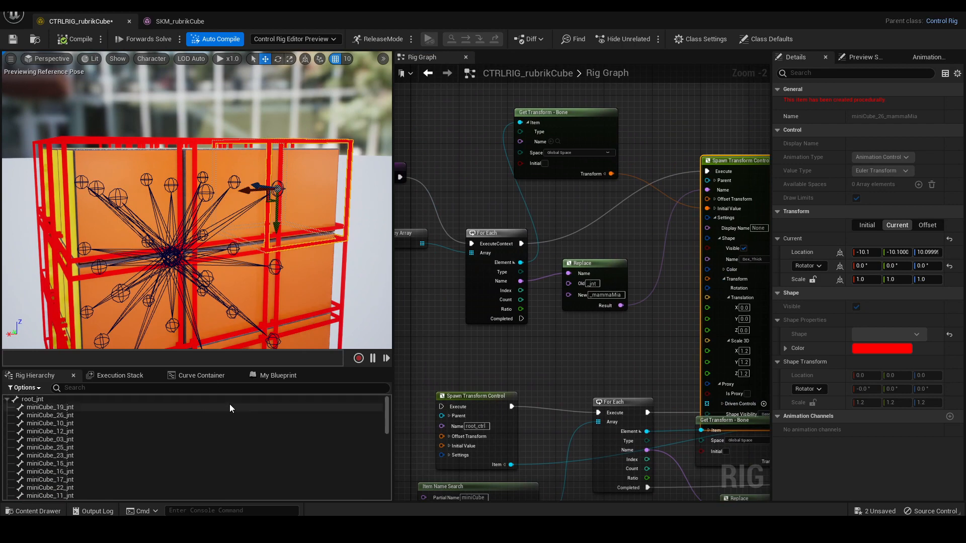
{"action": "scroll", "coordinate": [229, 404], "scroll_direction": "down", "scroll_amount": 9}
Move the expanded Spawn Transform Control node up, clear of the Get Transform node in the lower chain
{"action": "right_click_drag", "start_coordinate": [506, 346], "coordinate": [595, 316]}
{"action": "scroll", "coordinate": [596, 315], "scroll_direction": "down", "scroll_amount": 3}
{"action": "right_click_drag", "start_coordinate": [659, 312], "coordinate": [559, 309]}
{"action": "scroll", "coordinate": [559, 309], "scroll_direction": "up", "scroll_amount": 3}
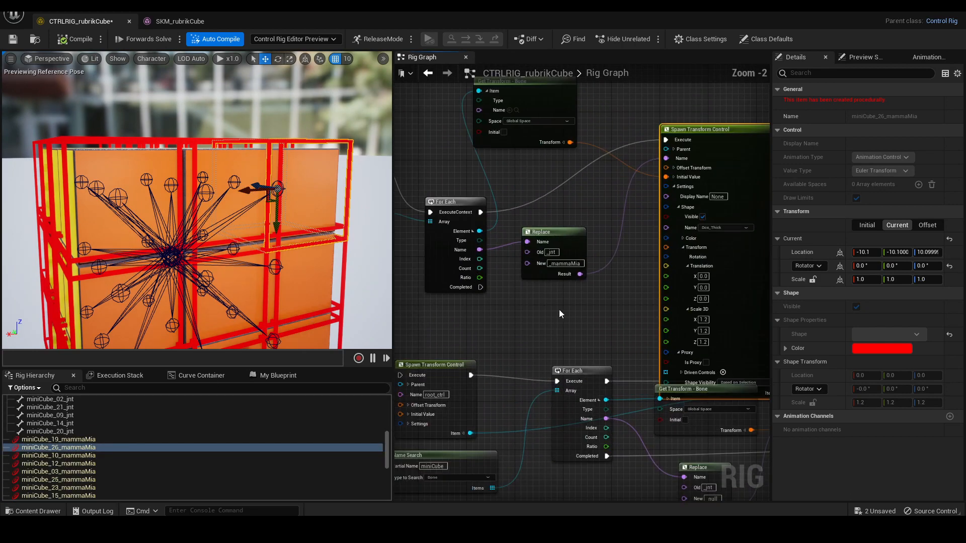
{"action": "right_click_drag", "start_coordinate": [630, 310], "coordinate": [562, 316]}
{"action": "scroll", "coordinate": [562, 315], "scroll_direction": "down", "scroll_amount": 1}
{"action": "left_click_drag", "start_coordinate": [648, 159], "coordinate": [642, 109]}
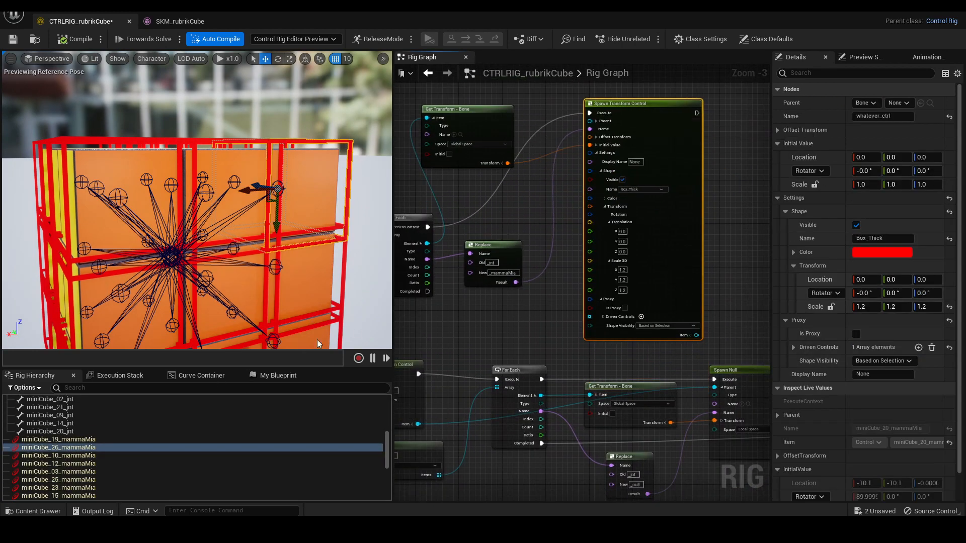
Select miniCube_19_mammaMia in the hierarchy and examine the box controls around the cube alongside the construction nodes
{"action": "left_click_drag", "start_coordinate": [151, 226], "coordinate": [217, 221], "text": "alt"}
{"action": "mouse_move", "coordinate": [201, 211]}
{"action": "right_mouse_down"}
{"action": "mouse_move", "coordinate": [191, 222]}
{"action": "mouse_move", "coordinate": [241, 196]}
{"action": "mouse_move", "coordinate": [201, 201]}
{"action": "right_mouse_up"}
{"action": "left_click", "coordinate": [89, 441]}
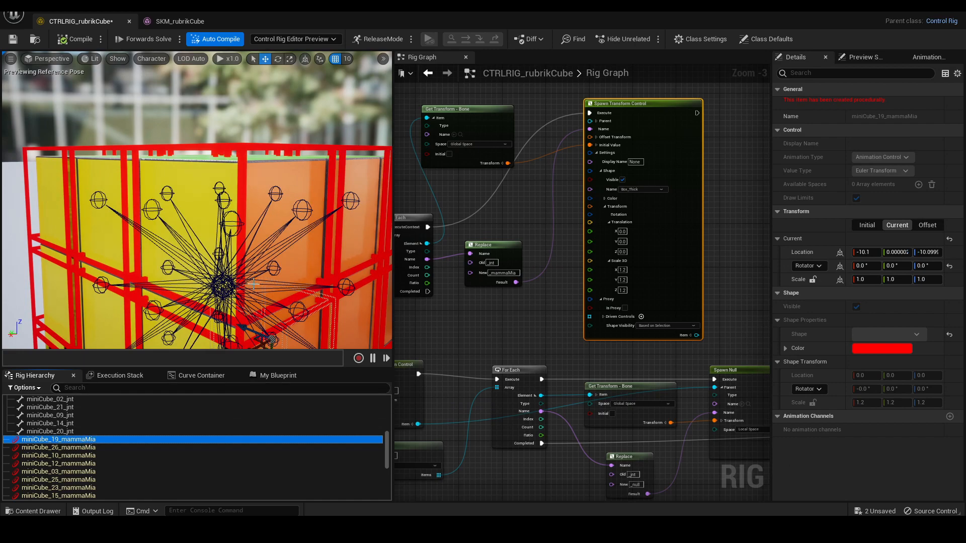
{"action": "left_click_drag", "start_coordinate": [253, 284], "coordinate": [274, 286], "text": "alt"}
{"action": "right_click_drag", "start_coordinate": [500, 228], "coordinate": [651, 277]}
{"action": "scroll", "coordinate": [578, 220], "scroll_direction": "down", "scroll_amount": 3}
{"action": "scroll", "coordinate": [578, 220], "scroll_direction": "up", "scroll_amount": 4}
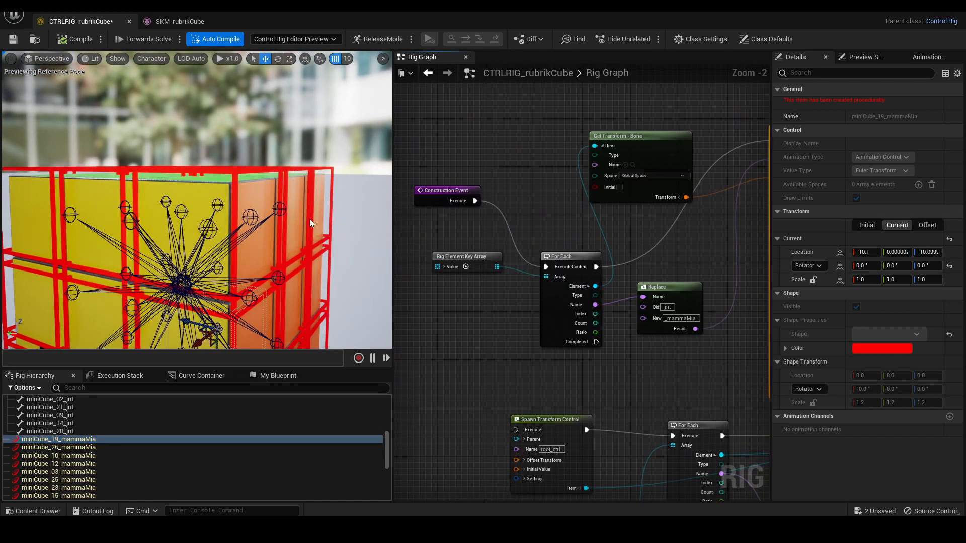
{"action": "left_click_drag", "start_coordinate": [271, 229], "coordinate": [272, 251], "text": "alt"}
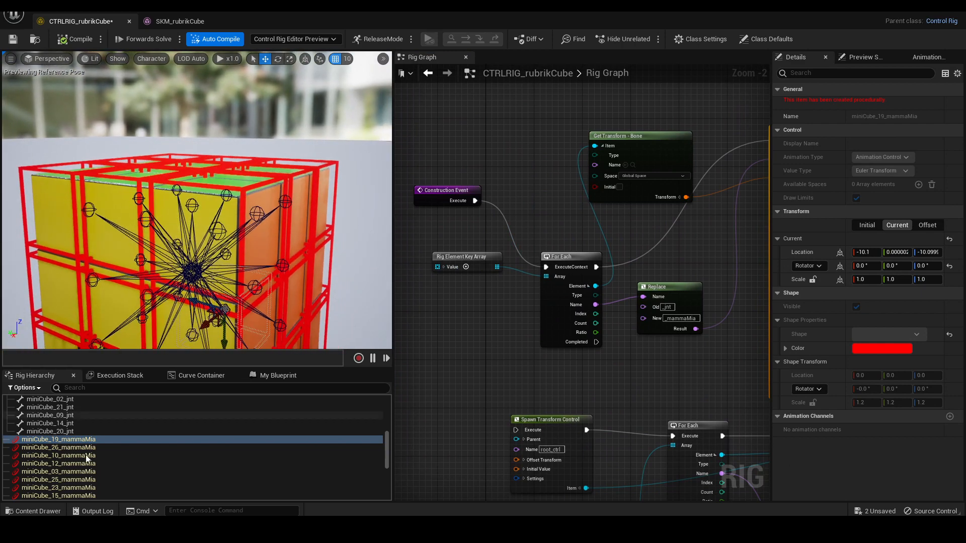
Select all procedurally spawned mammaMia controls in the hierarchy, from miniCube_19_mammaMia to miniCube_20_mammaMia
{"action": "left_click", "coordinate": [88, 440]}
{"action": "left_click", "coordinate": [91, 489], "text": "shift"}
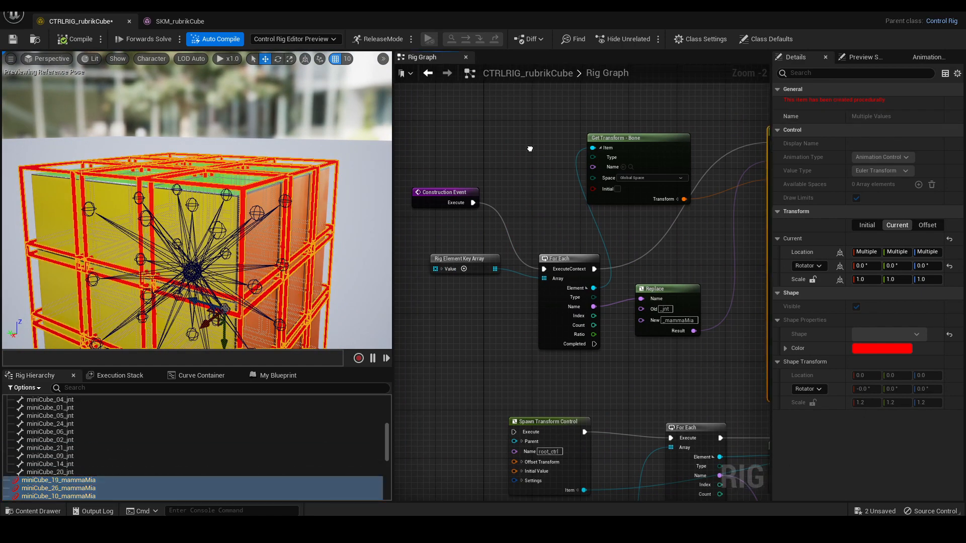
{"action": "right_click_drag", "start_coordinate": [533, 149], "coordinate": [505, 135]}
{"action": "scroll", "coordinate": [106, 450], "scroll_direction": "down", "scroll_amount": 6}
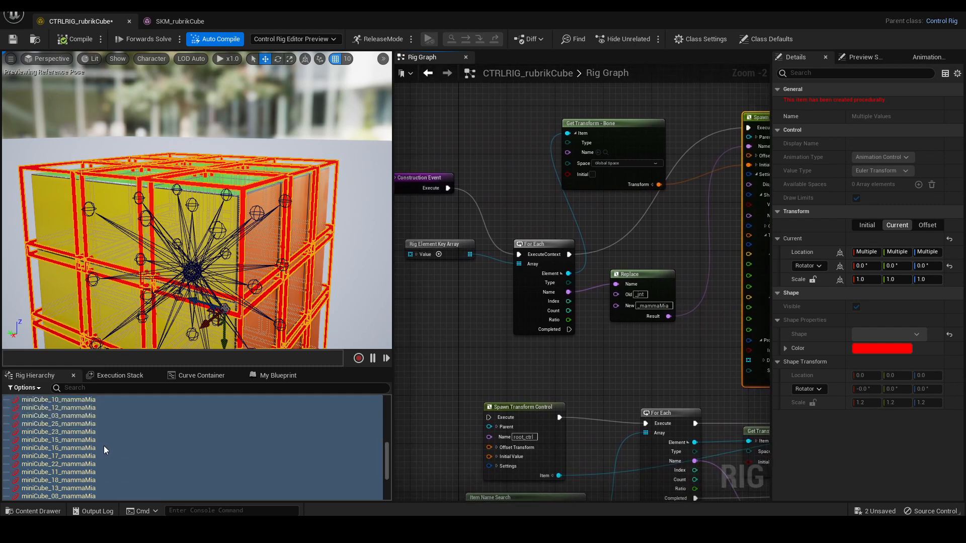
{"action": "scroll", "coordinate": [105, 448], "scroll_direction": "up", "scroll_amount": 5}
{"action": "left_click", "coordinate": [103, 462]}
{"action": "scroll", "coordinate": [121, 459], "scroll_direction": "down", "scroll_amount": 6}
{"action": "scroll", "coordinate": [590, 184], "scroll_direction": "down", "scroll_amount": 4}
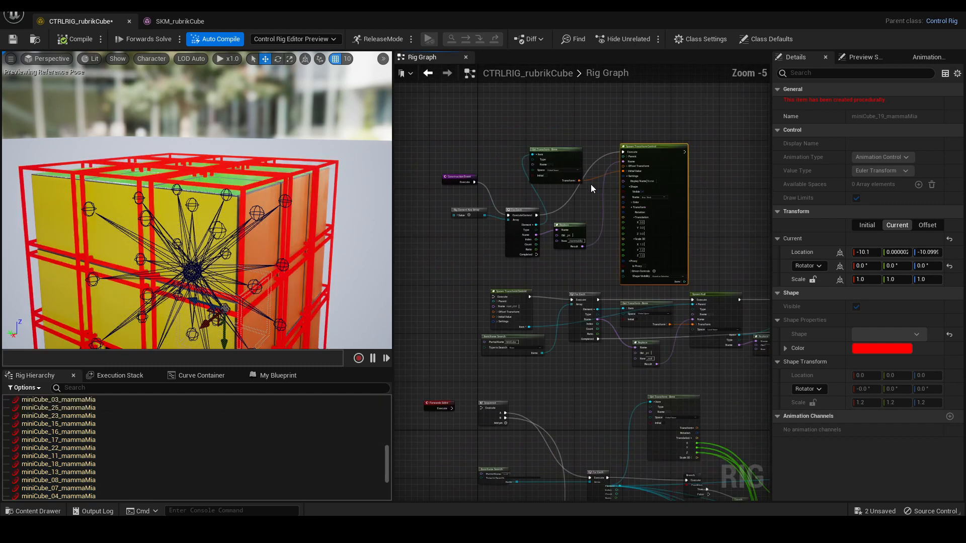
{"action": "left_click", "coordinate": [90, 490], "text": "shift"}
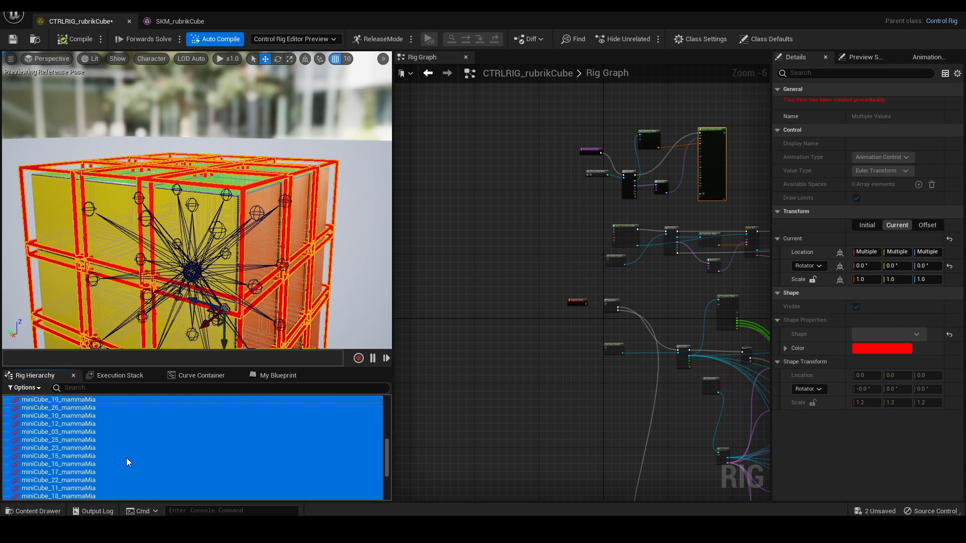
Copy the selected mammaMia controls and paste them into the rig hierarchy
{"action": "scroll", "coordinate": [125, 458], "scroll_direction": "up", "scroll_amount": 5}
{"action": "right_click", "coordinate": [101, 469]}
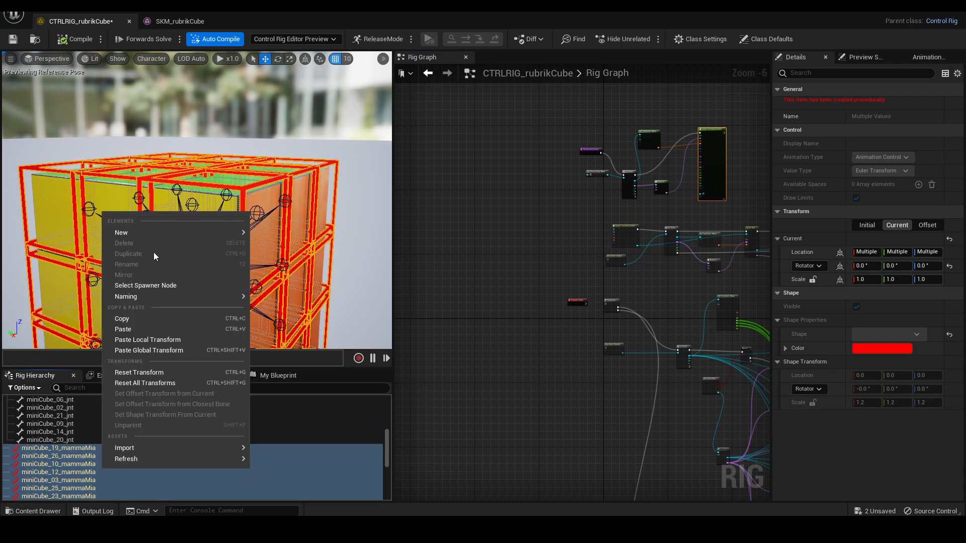
{"action": "left_click", "coordinate": [159, 320]}
{"action": "scroll", "coordinate": [172, 398], "scroll_direction": "down", "scroll_amount": 3}
{"action": "right_click", "coordinate": [153, 427]}
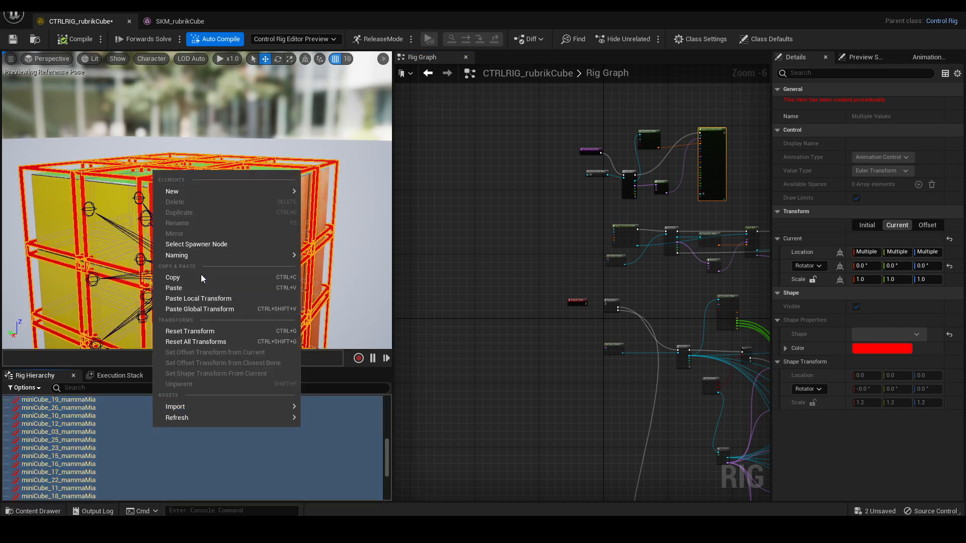
{"action": "left_click", "coordinate": [200, 288]}
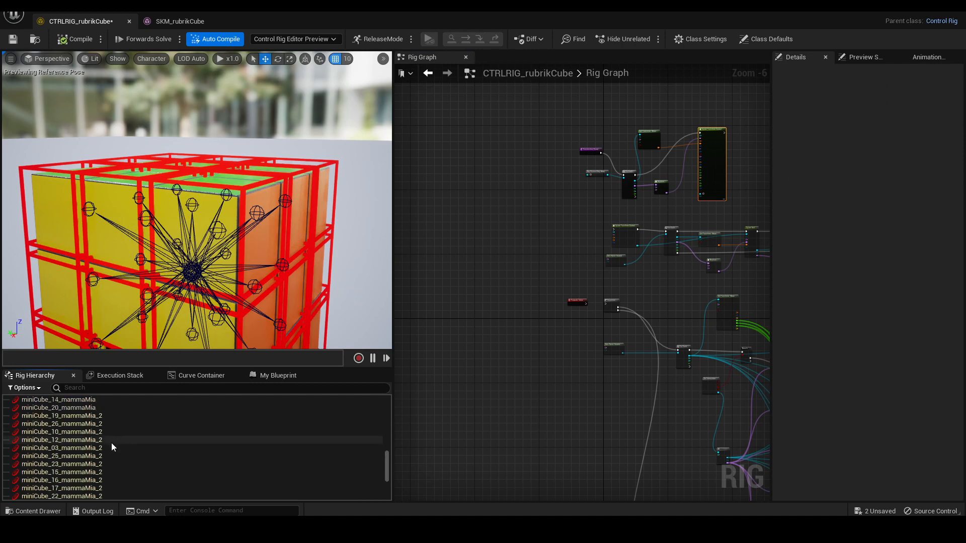
Select the pasted controls from miniCube_20_mammaMia up to miniCube_19_mammaMia and review them against the spawned ones
{"action": "scroll", "coordinate": [103, 438], "scroll_direction": "up", "scroll_amount": 2}
{"action": "left_click", "coordinate": [102, 437]}
{"action": "scroll", "coordinate": [95, 432], "scroll_direction": "up", "scroll_amount": 5}
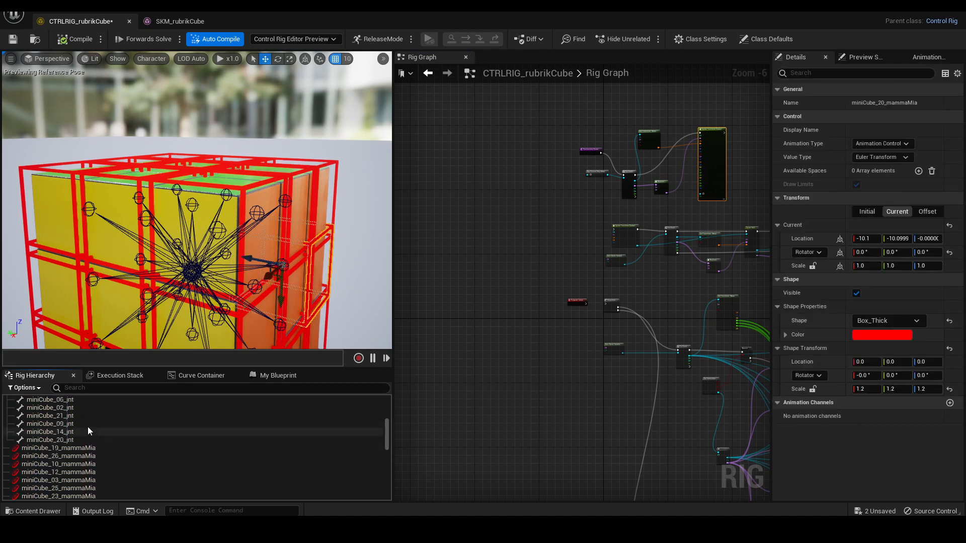
{"action": "left_click", "coordinate": [128, 439], "text": "shift"}
{"action": "scroll", "coordinate": [133, 436], "scroll_direction": "down", "scroll_amount": 5}
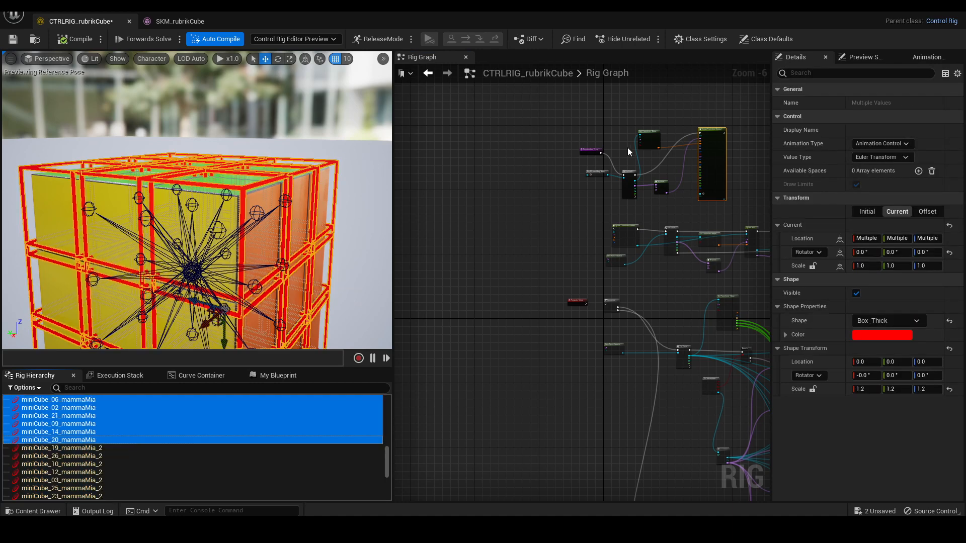
Disconnect the Construction Event from the For Each node and compile the rig
{"action": "scroll", "coordinate": [552, 192], "scroll_direction": "up", "scroll_amount": 6}
{"action": "left_click_drag", "start_coordinate": [547, 250], "coordinate": [614, 237]}
{"action": "left_click", "coordinate": [66, 39]}
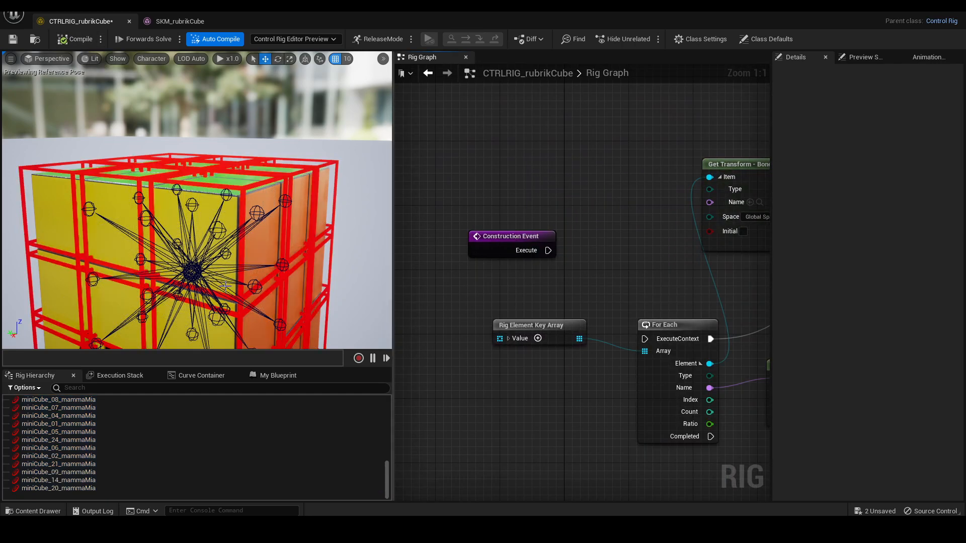
Select all remaining mammaMia controls, from miniCube_20_mammaMia to miniCube_19_mammaMia, and inspect them around the cube
{"action": "left_click", "coordinate": [81, 486]}
{"action": "scroll", "coordinate": [107, 460], "scroll_direction": "up", "scroll_amount": 3}
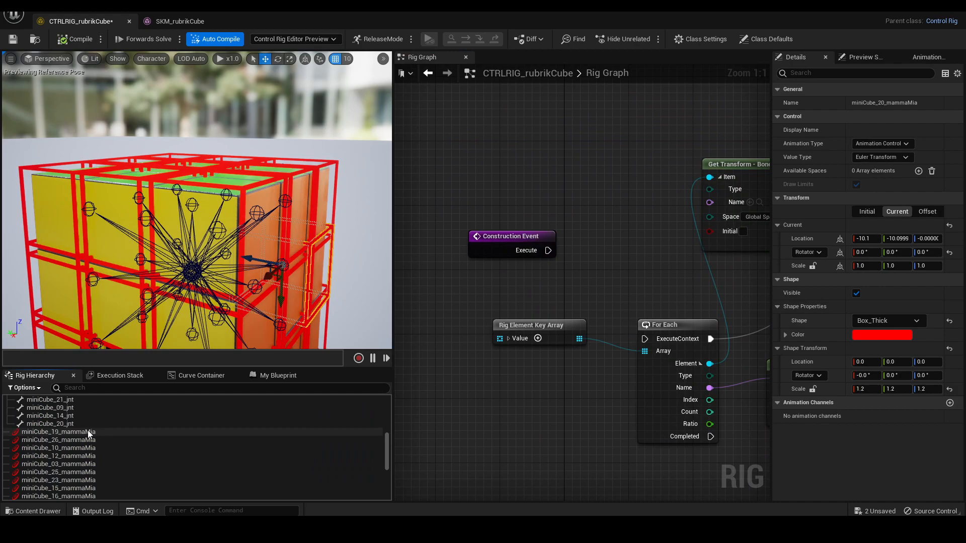
{"action": "left_click", "coordinate": [88, 432], "text": "shift"}
{"action": "left_click_drag", "start_coordinate": [196, 226], "coordinate": [376, 210], "text": "alt"}
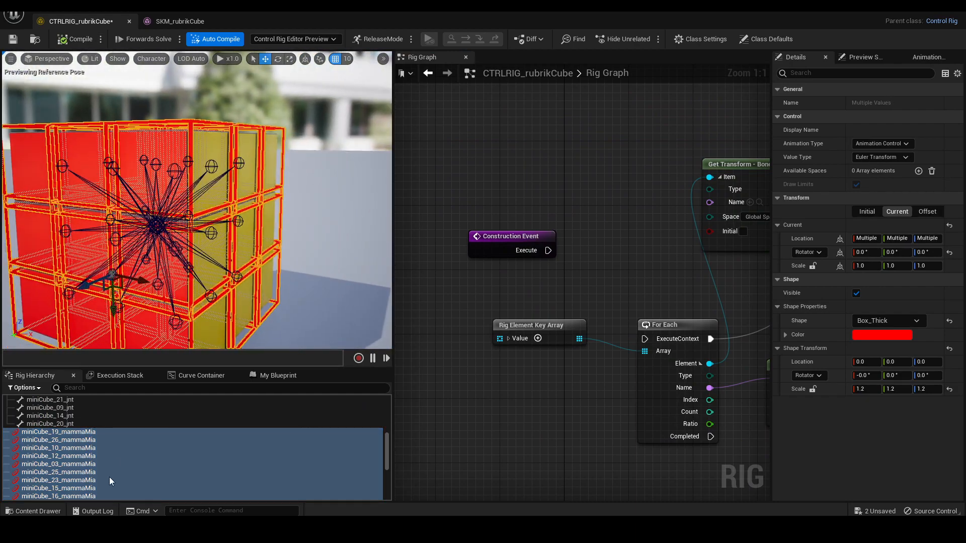
Review the selected controls in the hierarchy and collapse the root_jnt branch
{"action": "scroll", "coordinate": [101, 434], "scroll_direction": "down", "scroll_amount": 9}
{"action": "scroll", "coordinate": [108, 438], "scroll_direction": "up", "scroll_amount": 14}
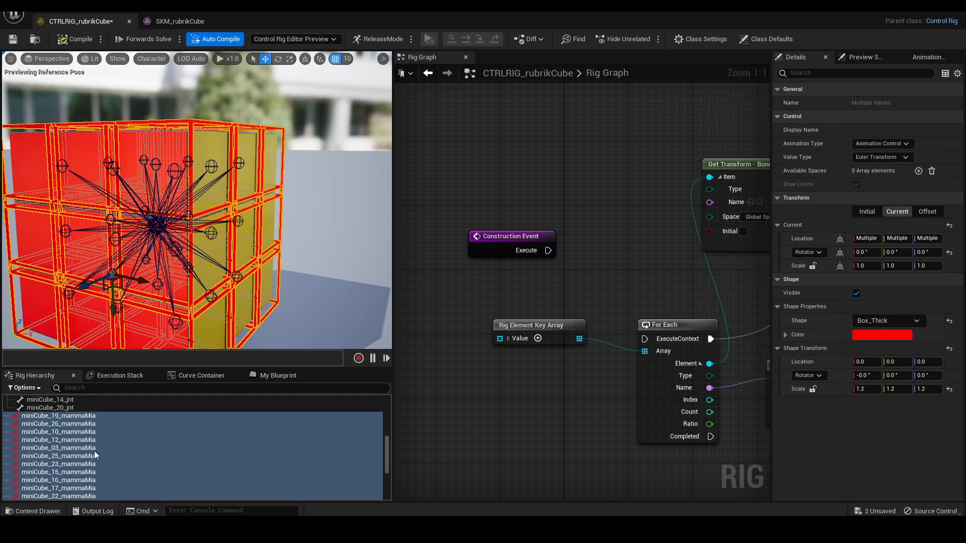
{"action": "scroll", "coordinate": [100, 454], "scroll_direction": "down", "scroll_amount": 8}
{"action": "scroll", "coordinate": [101, 451], "scroll_direction": "up", "scroll_amount": 14}
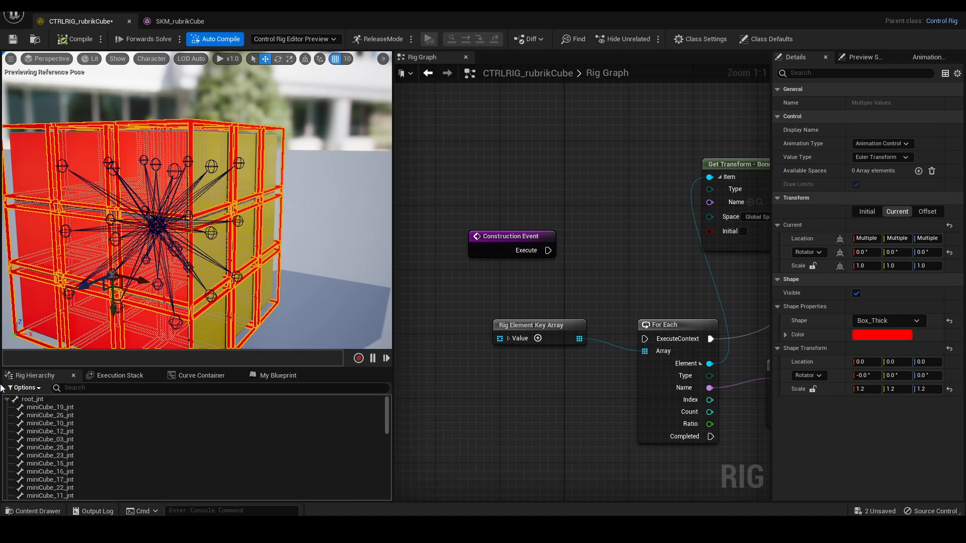
{"action": "left_click", "coordinate": [7, 400]}
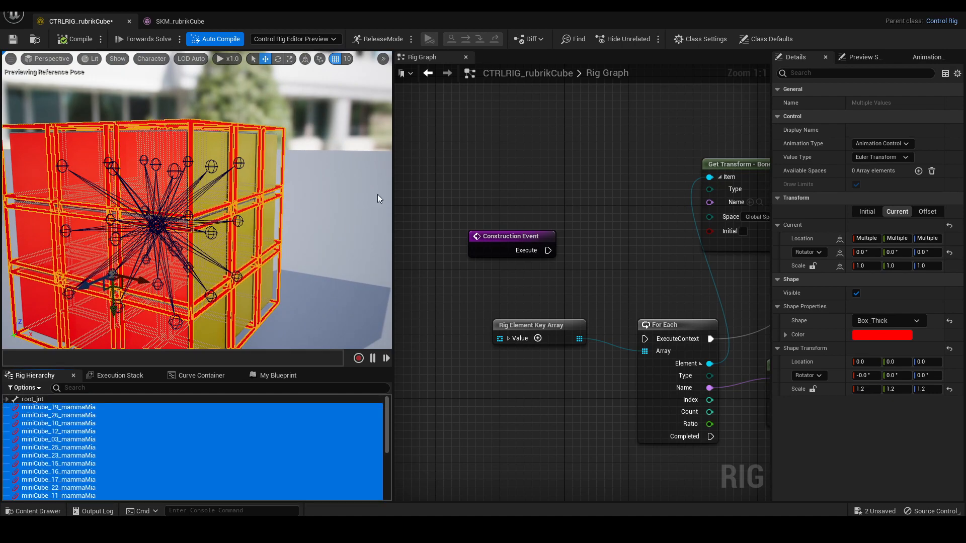
Inspect the selected mammaMia controls around the cube from several sides, and check miniCube_25_mammaMia on its own
{"action": "left_click_drag", "start_coordinate": [319, 176], "coordinate": [241, 169], "text": "alt"}
{"action": "key", "text": "s"}
{"action": "right_click_drag", "start_coordinate": [242, 168], "coordinate": [298, 193]}
{"action": "key", "text": "w"}
{"action": "key", "text": "a"}
{"action": "key", "text": "a"}
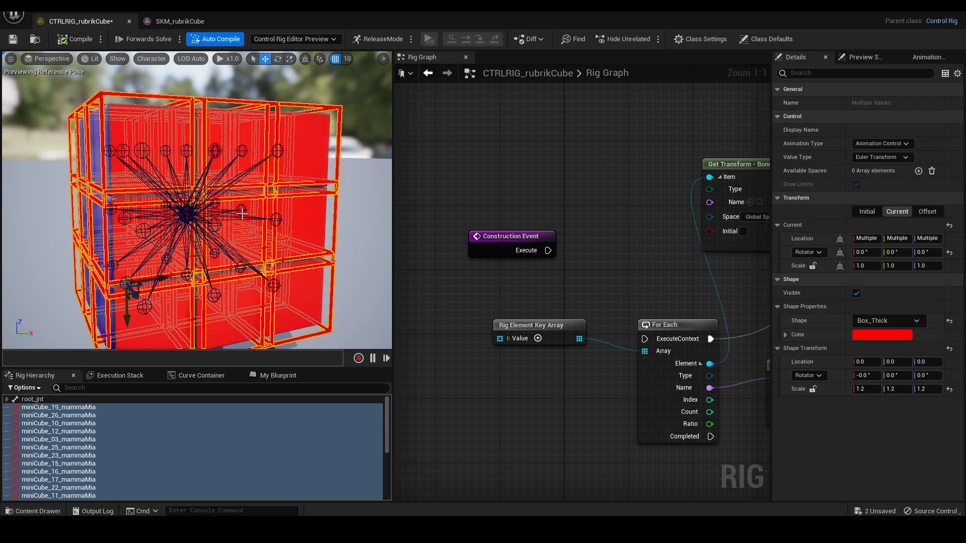
{"action": "right_click_drag", "start_coordinate": [242, 213], "coordinate": [229, 207]}
{"action": "key", "text": "w"}
{"action": "left_click", "coordinate": [88, 447]}
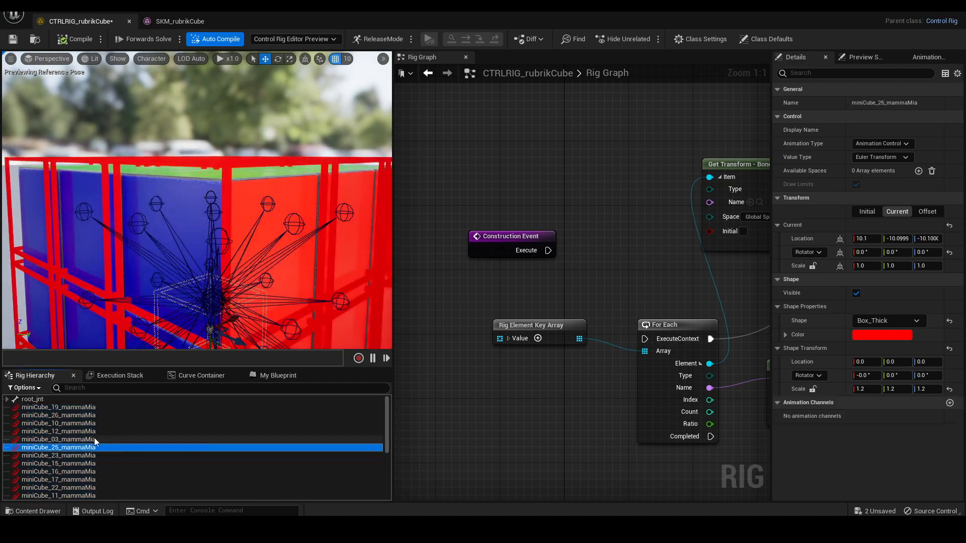
Review the control-spawning nodes and the mammaMia control list, checking miniCube_20_mammaMia and selecting all the controls
{"action": "scroll", "coordinate": [592, 264], "scroll_direction": "down", "scroll_amount": 4}
{"action": "right_click_drag", "start_coordinate": [677, 260], "coordinate": [599, 258]}
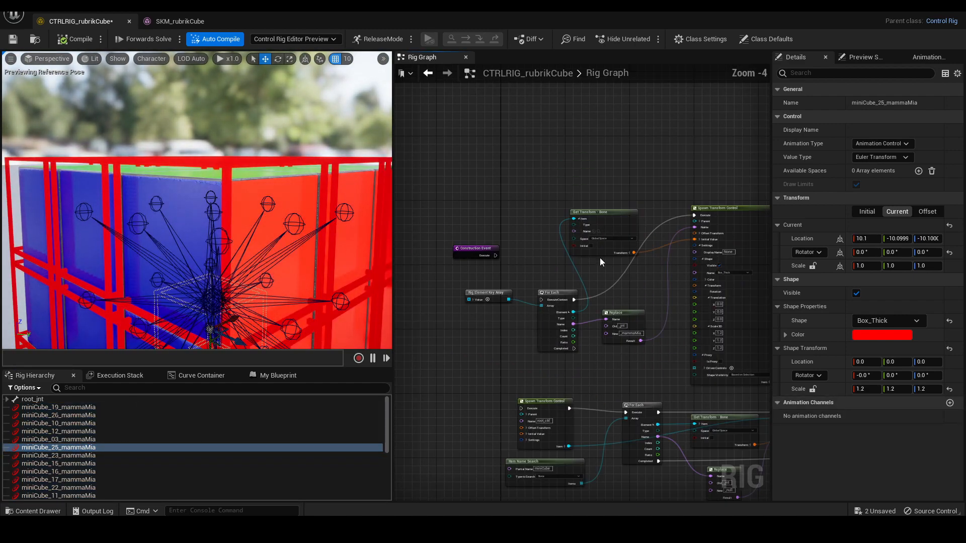
{"action": "right_click_drag", "start_coordinate": [707, 267], "coordinate": [632, 261]}
{"action": "scroll", "coordinate": [629, 262], "scroll_direction": "up", "scroll_amount": 2}
{"action": "right_click_drag", "start_coordinate": [409, 320], "coordinate": [494, 299]}
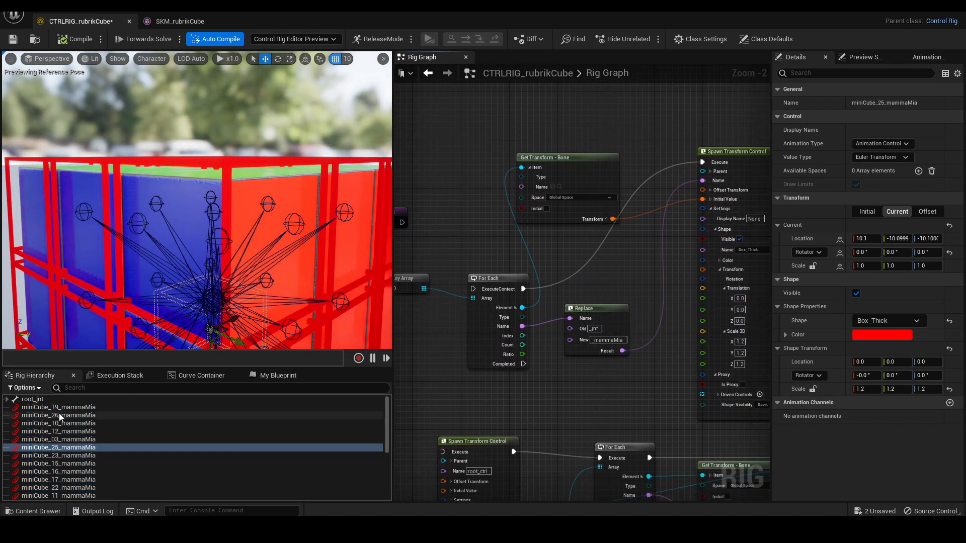
{"action": "scroll", "coordinate": [124, 451], "scroll_direction": "down", "scroll_amount": 7}
{"action": "left_click", "coordinate": [90, 487]}
{"action": "scroll", "coordinate": [88, 470], "scroll_direction": "up", "scroll_amount": 4}
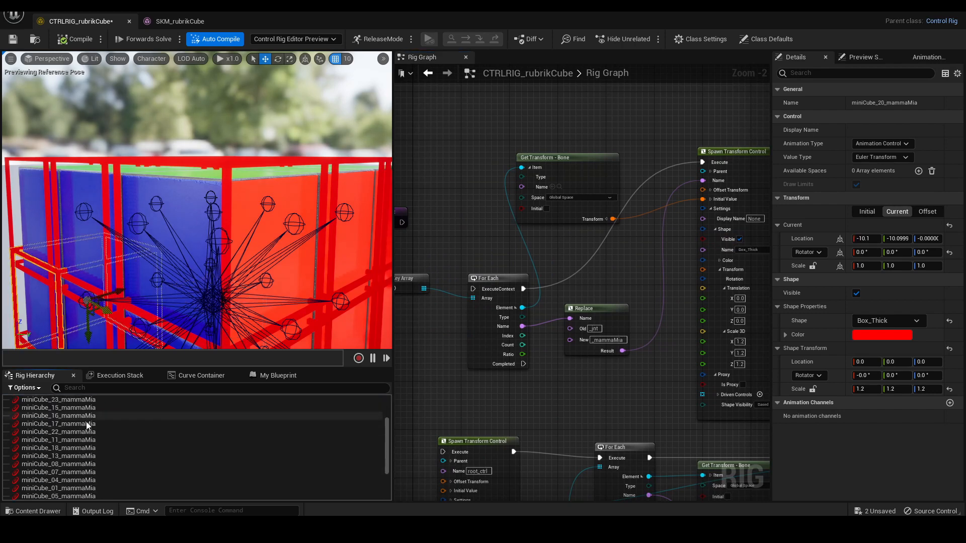
{"action": "scroll", "coordinate": [82, 416], "scroll_direction": "up", "scroll_amount": 3}
{"action": "key", "text": "ctrl+a"}
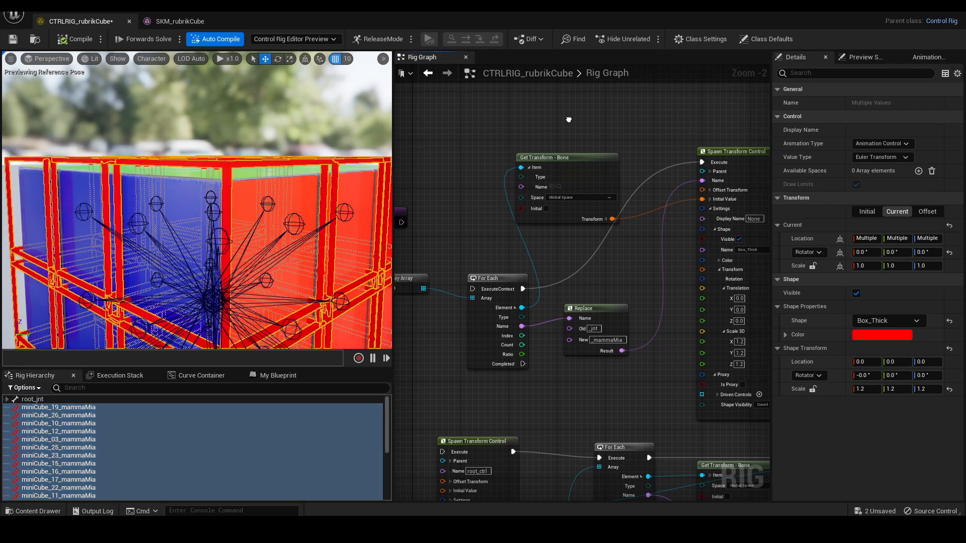
Delete the mammaMia spawning nodes from the graph: For Each, Get Transform, Replace, Spawn Transform Control and Rig Element Key Array
{"action": "scroll", "coordinate": [568, 120], "scroll_direction": "down", "scroll_amount": 2}
{"action": "left_click_drag", "start_coordinate": [535, 132], "coordinate": [703, 288]}
{"action": "scroll", "coordinate": [593, 125], "scroll_direction": "down", "scroll_amount": 2}
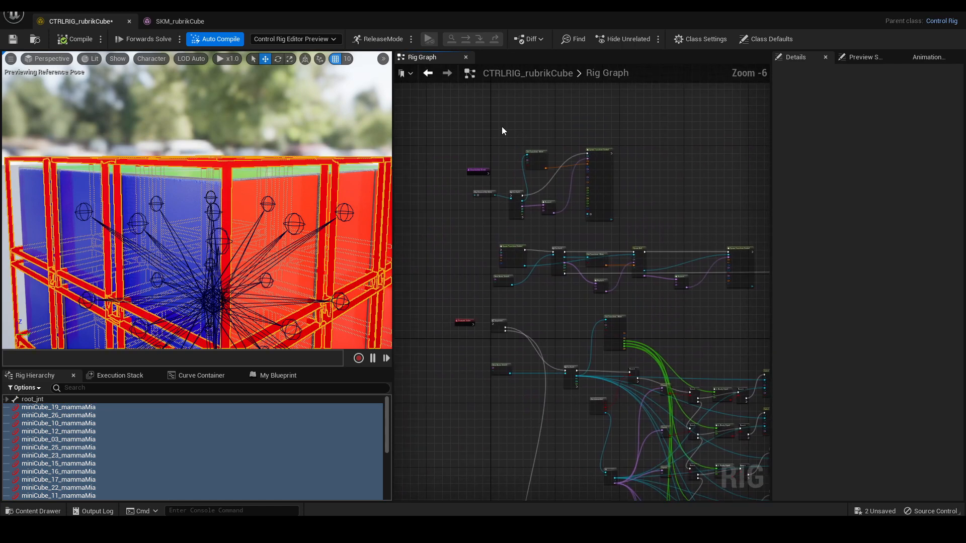
{"action": "left_click_drag", "start_coordinate": [505, 136], "coordinate": [653, 219]}
{"action": "key", "text": "Delete"}
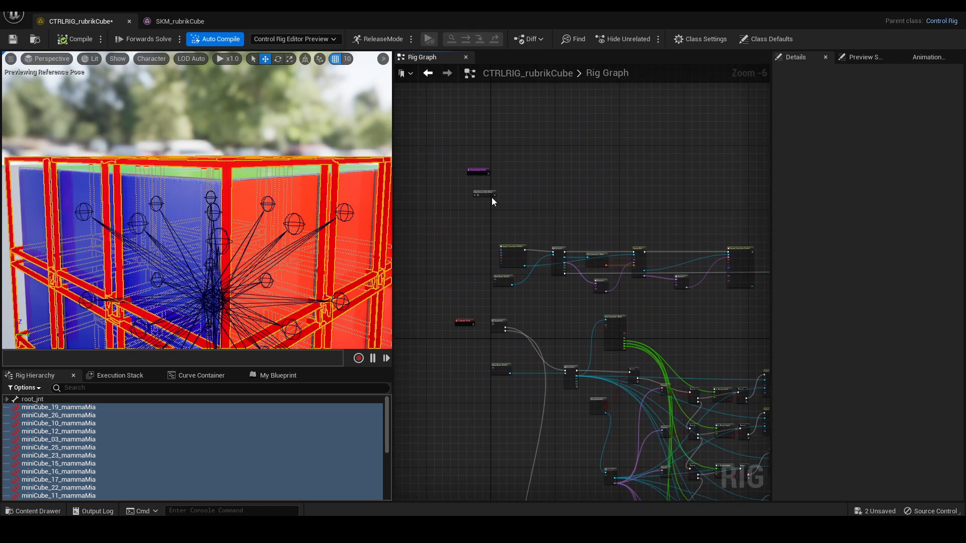
{"action": "left_click", "coordinate": [487, 194]}
{"action": "key", "text": "Delete"}
Place the Construction Event beside the root_ctrl Spawn Transform Control node and connect their Execute pins
{"action": "right_click_drag", "start_coordinate": [547, 193], "coordinate": [569, 159]}
{"action": "scroll", "coordinate": [569, 159], "scroll_direction": "up", "scroll_amount": 2}
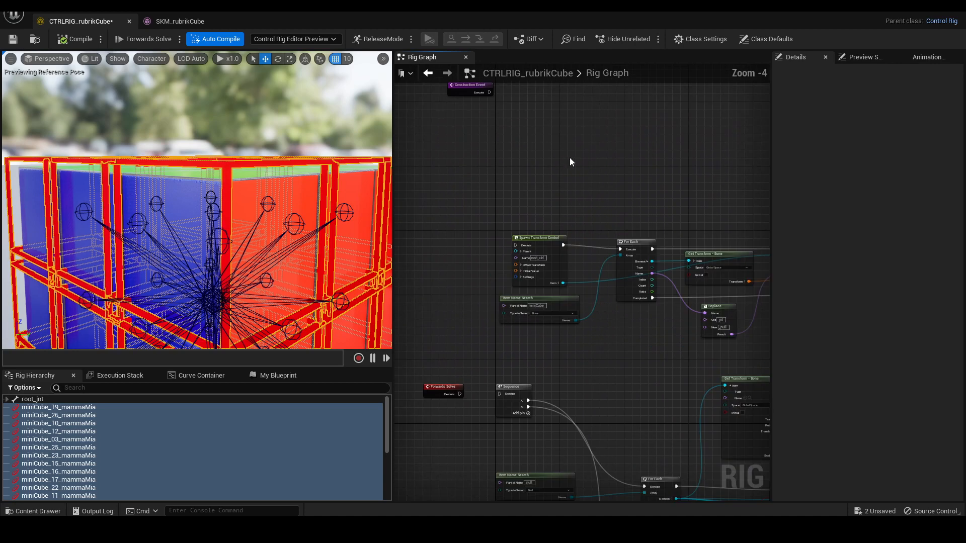
{"action": "left_click_drag", "start_coordinate": [472, 91], "coordinate": [431, 247]}
{"action": "scroll", "coordinate": [432, 246], "scroll_direction": "up", "scroll_amount": 3}
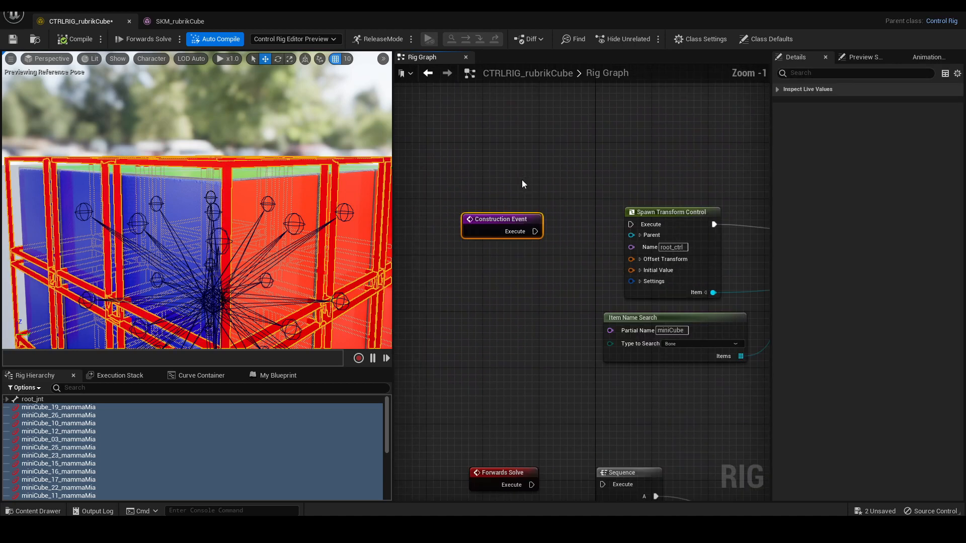
{"action": "left_click", "coordinate": [560, 210]}
{"action": "left_click_drag", "start_coordinate": [505, 224], "coordinate": [506, 218]}
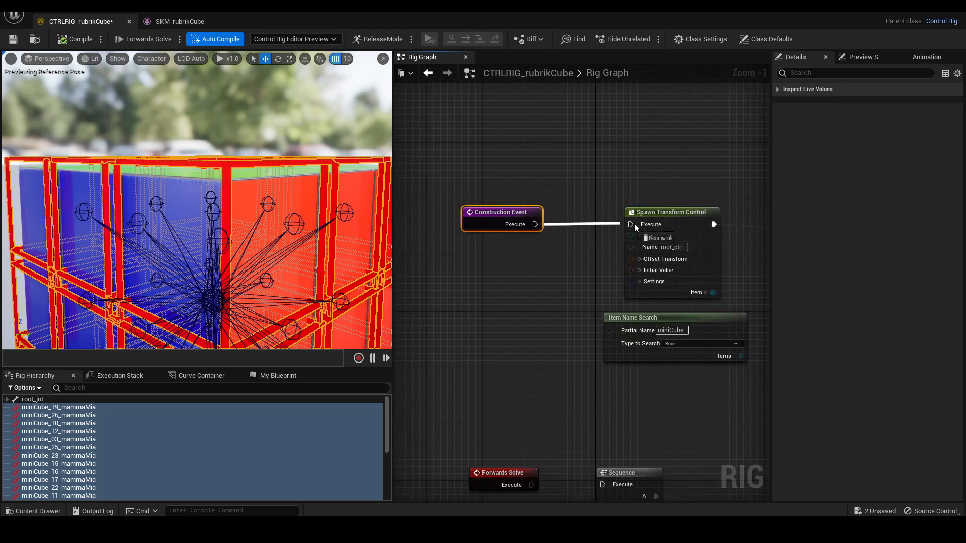
{"action": "left_click_drag", "start_coordinate": [635, 223], "coordinate": [633, 226]}
Connect the Forwards Solve event to the Sequence node and compile the rig
{"action": "right_click_drag", "start_coordinate": [478, 359], "coordinate": [478, 260]}
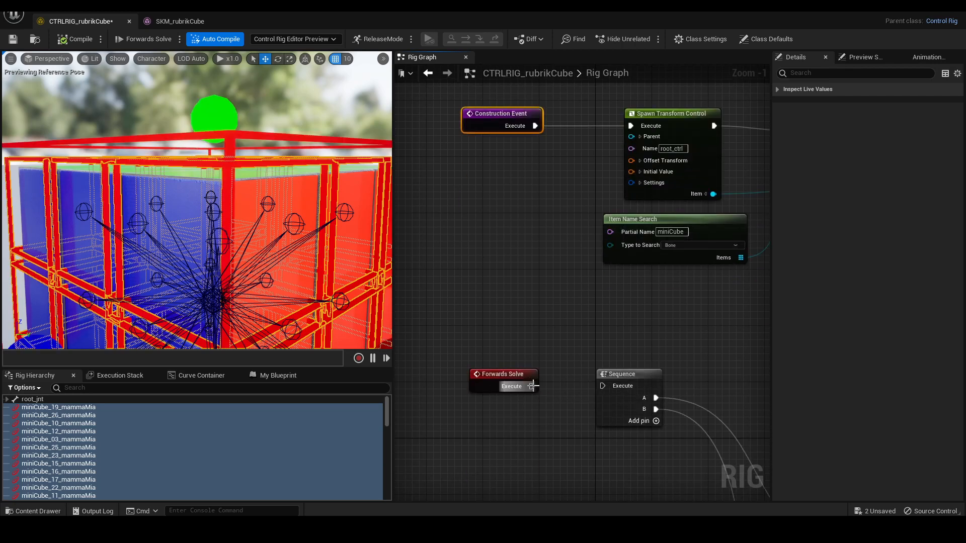
{"action": "right_click_drag", "start_coordinate": [626, 347], "coordinate": [584, 315]}
{"action": "scroll", "coordinate": [549, 342], "scroll_direction": "down", "scroll_amount": 3}
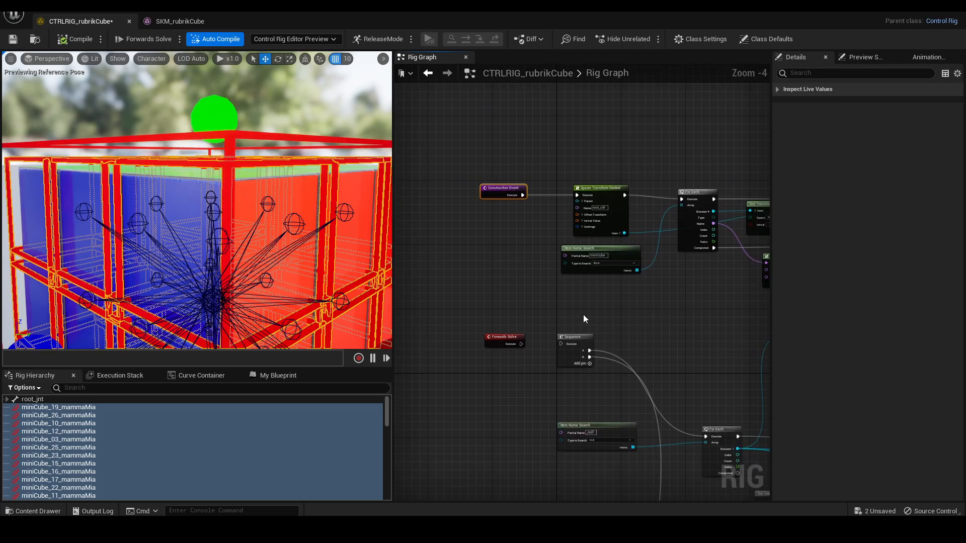
{"action": "scroll", "coordinate": [583, 315], "scroll_direction": "up", "scroll_amount": 2}
{"action": "scroll", "coordinate": [572, 360], "scroll_direction": "up", "scroll_amount": 2}
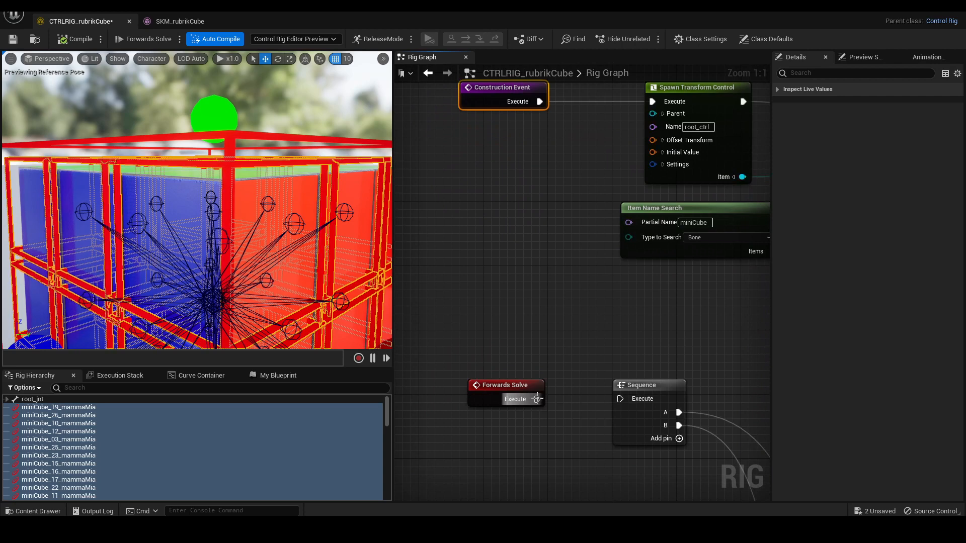
{"action": "left_click_drag", "start_coordinate": [535, 399], "coordinate": [650, 397]}
{"action": "scroll", "coordinate": [596, 339], "scroll_direction": "down", "scroll_amount": 1}
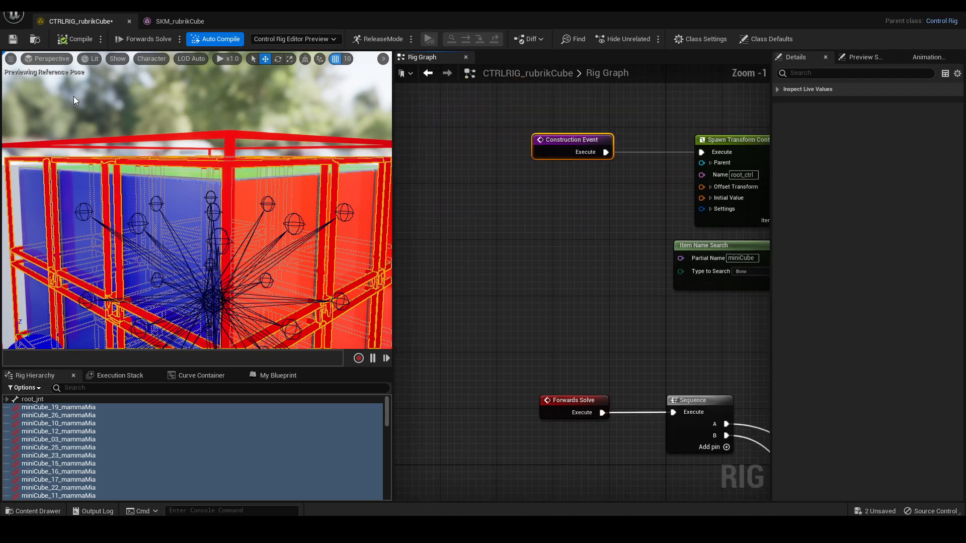
{"action": "left_click", "coordinate": [64, 44]}
Delete all mammaMia controls from miniCube_19_mammaMia to miniCube_20_mammaMia in the hierarchy and recompile the rig
{"action": "right_click_drag", "start_coordinate": [124, 222], "coordinate": [156, 243]}
{"action": "scroll", "coordinate": [124, 222], "scroll_direction": "down", "scroll_amount": 3}
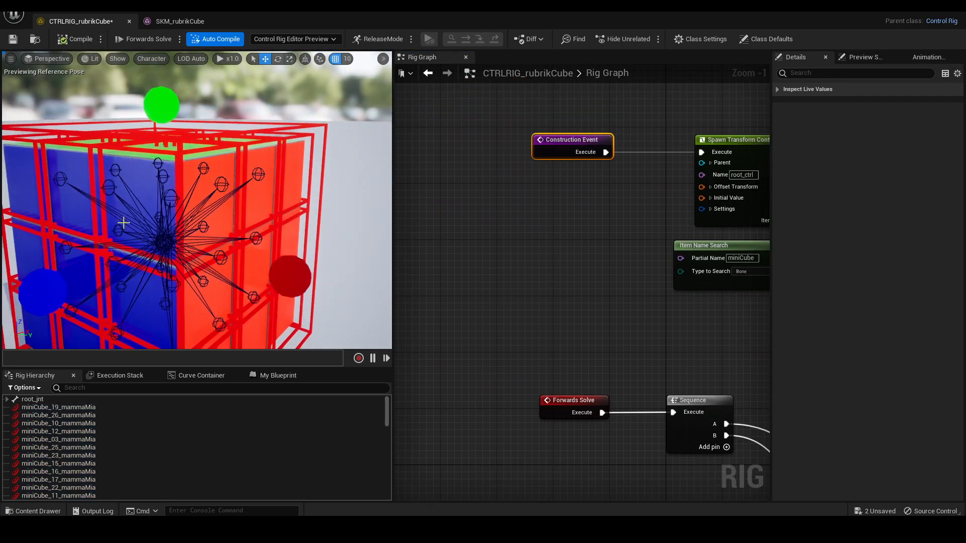
{"action": "left_click", "coordinate": [69, 407]}
{"action": "scroll", "coordinate": [101, 446], "scroll_direction": "down", "scroll_amount": 5}
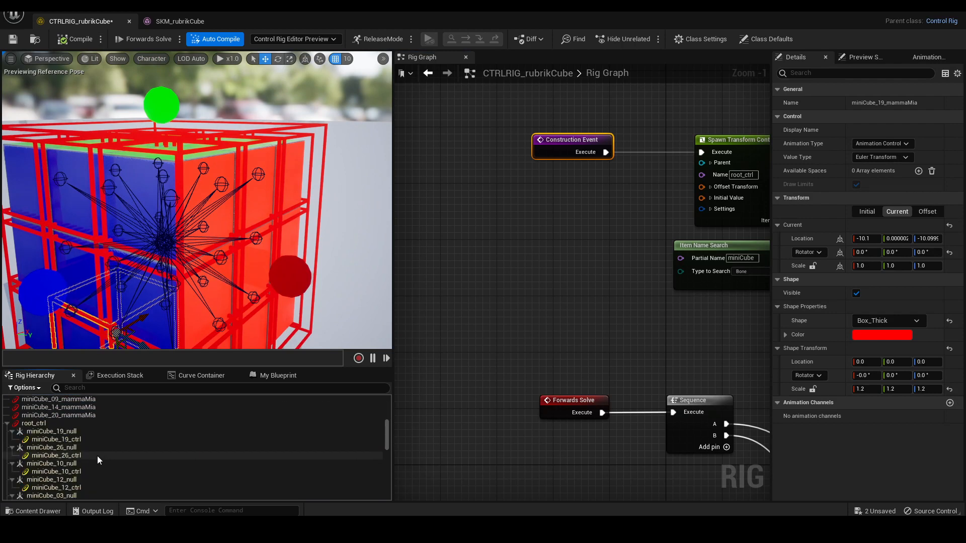
{"action": "left_click", "coordinate": [95, 412], "text": "shift"}
{"action": "key", "text": "Delete"}
{"action": "left_click", "coordinate": [74, 37]}
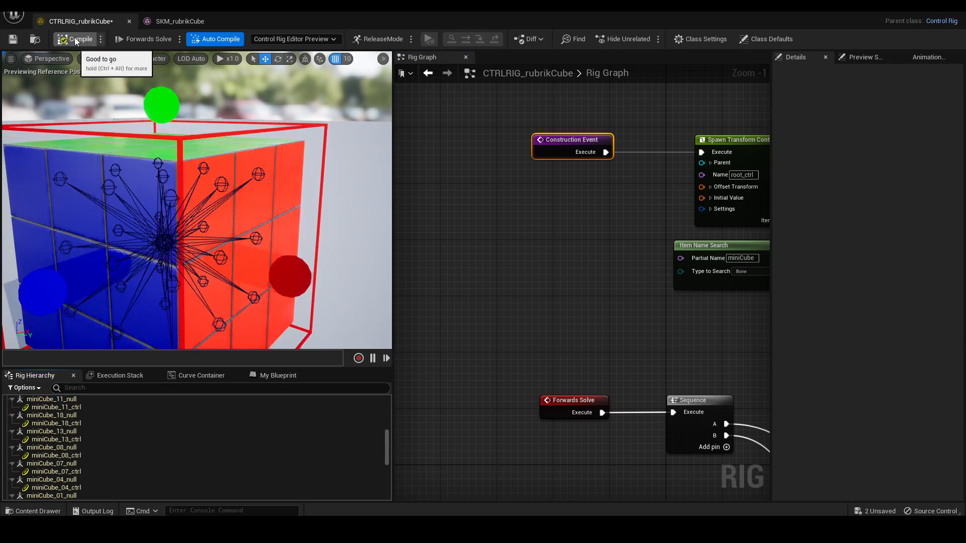
Set the viewport's bone drawing to None and check root_ctrl around the cube
{"action": "right_click_drag", "start_coordinate": [273, 175], "coordinate": [241, 123]}
{"action": "left_click", "coordinate": [145, 58]}
{"action": "mouse_move", "coordinate": [182, 107]}
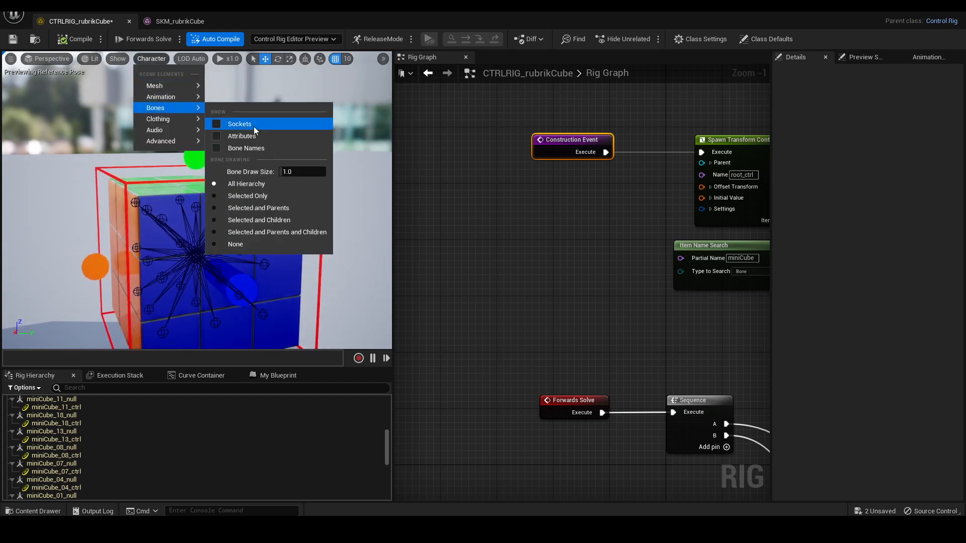
{"action": "left_click", "coordinate": [262, 245]}
{"action": "right_click_drag", "start_coordinate": [320, 145], "coordinate": [389, 161]}
{"action": "right_click_drag", "start_coordinate": [221, 126], "coordinate": [267, 131]}
{"action": "left_click", "coordinate": [260, 153]}
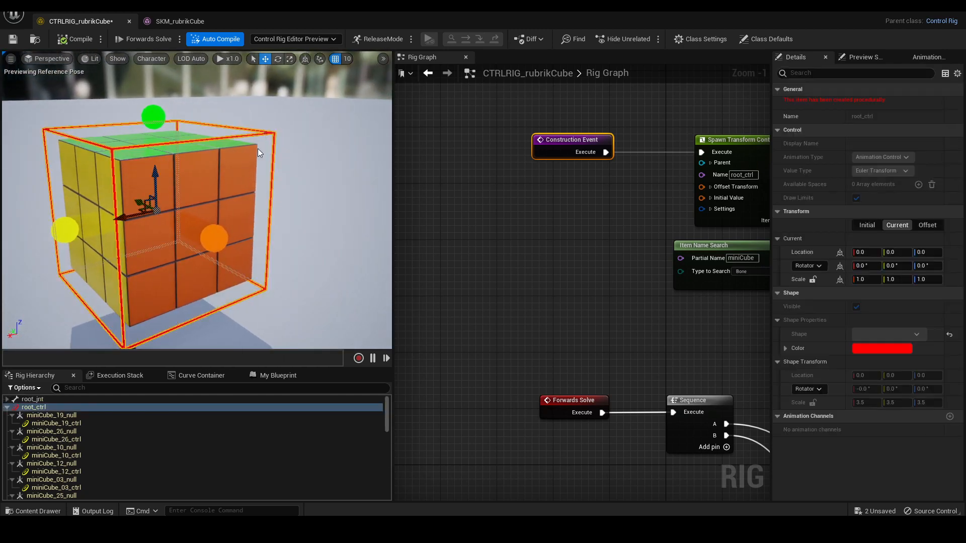
{"action": "right_click_drag", "start_coordinate": [150, 201], "coordinate": [181, 207]}
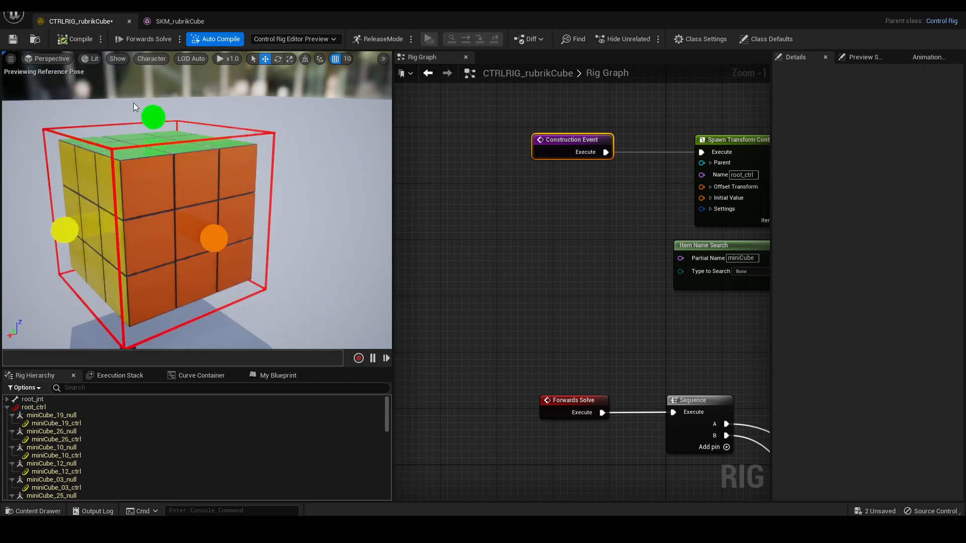
Test the green faceB_ctrl by rotating the cube's upper layer about a quarter turn
{"action": "left_click", "coordinate": [153, 116]}
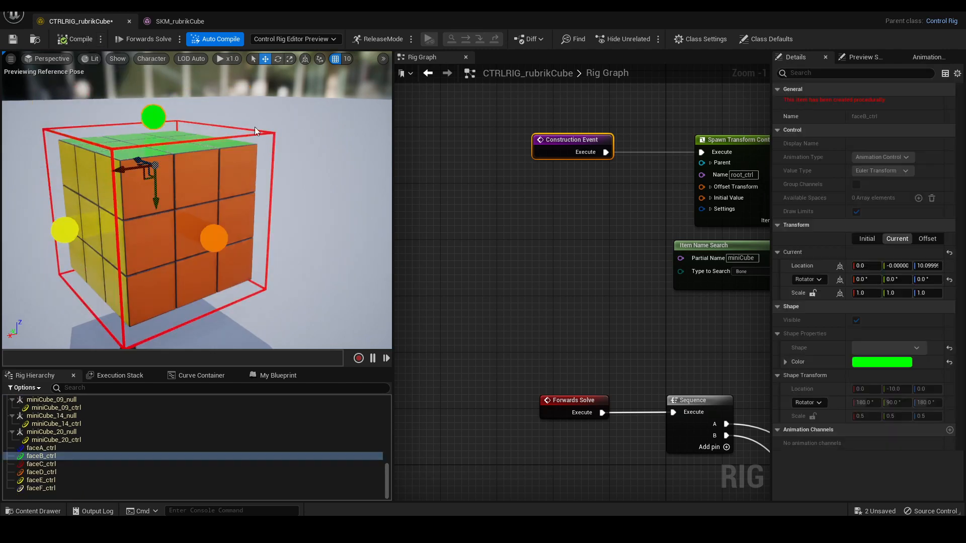
{"action": "right_click_drag", "start_coordinate": [161, 131], "coordinate": [202, 133]}
{"action": "key", "text": "e"}
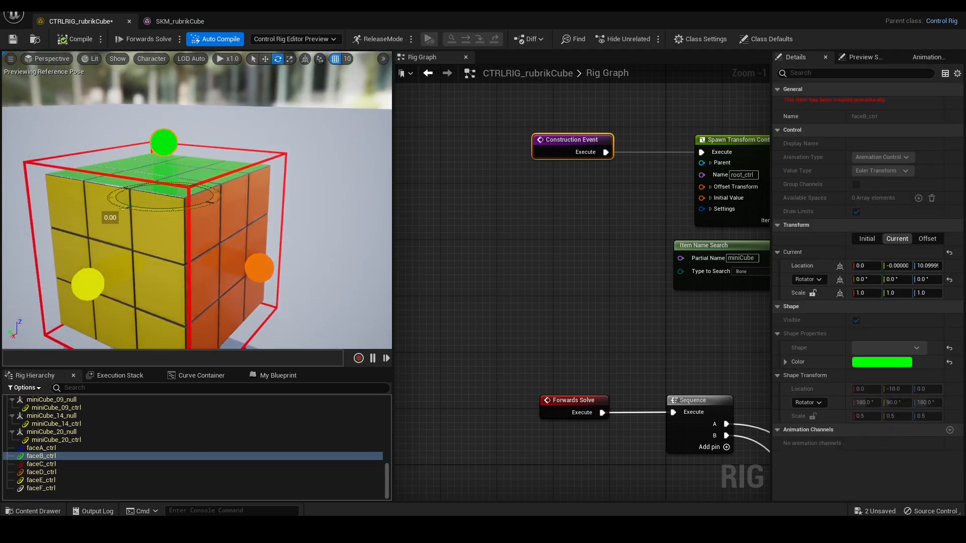
{"action": "left_click_drag", "start_coordinate": [128, 206], "coordinate": [118, 197]}
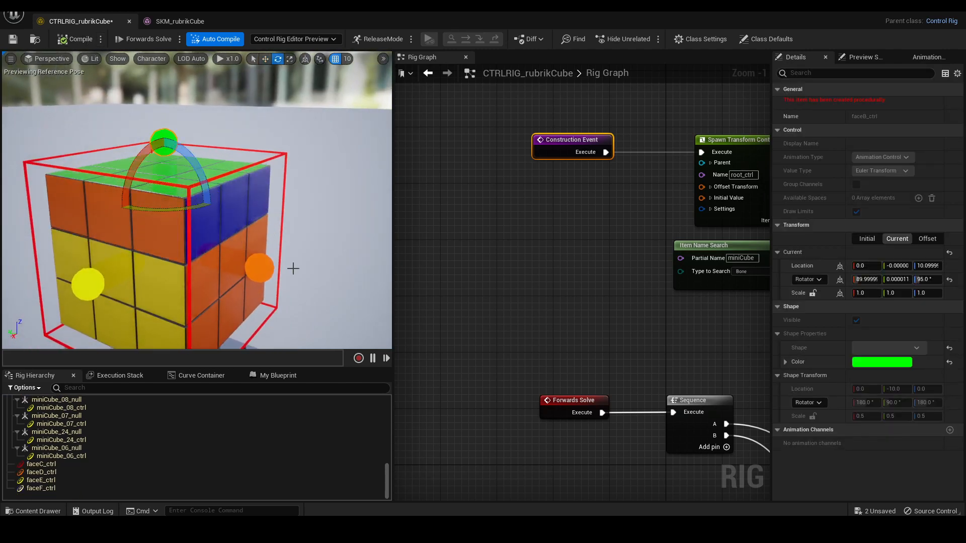
Test the orange faceD_ctrl and the yellow faceE_ctrl by rotating their cube layers
{"action": "left_click", "coordinate": [259, 267]}
{"action": "left_click_drag", "start_coordinate": [202, 212], "coordinate": [201, 302]}
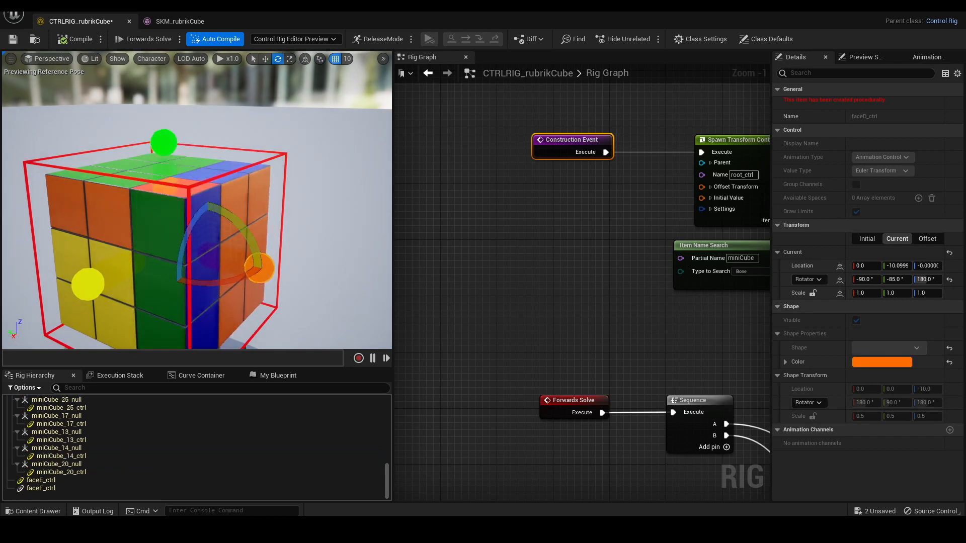
{"action": "left_click", "coordinate": [88, 284]}
{"action": "left_click_drag", "start_coordinate": [172, 168], "coordinate": [100, 218]}
{"action": "left_click", "coordinate": [324, 110]}
Test the blue faceA_ctrl and the red faceC_ctrl by rotating their cube layers
{"action": "right_click_drag", "start_coordinate": [324, 109], "coordinate": [282, 108]}
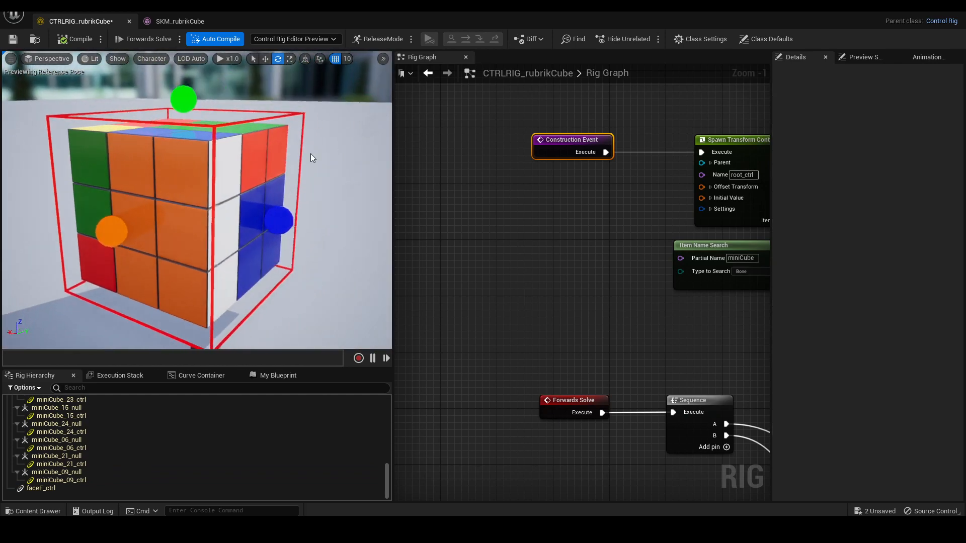
{"action": "left_click", "coordinate": [264, 219]}
{"action": "left_click_drag", "start_coordinate": [206, 161], "coordinate": [211, 221]}
{"action": "right_click_drag", "start_coordinate": [387, 176], "coordinate": [329, 180]}
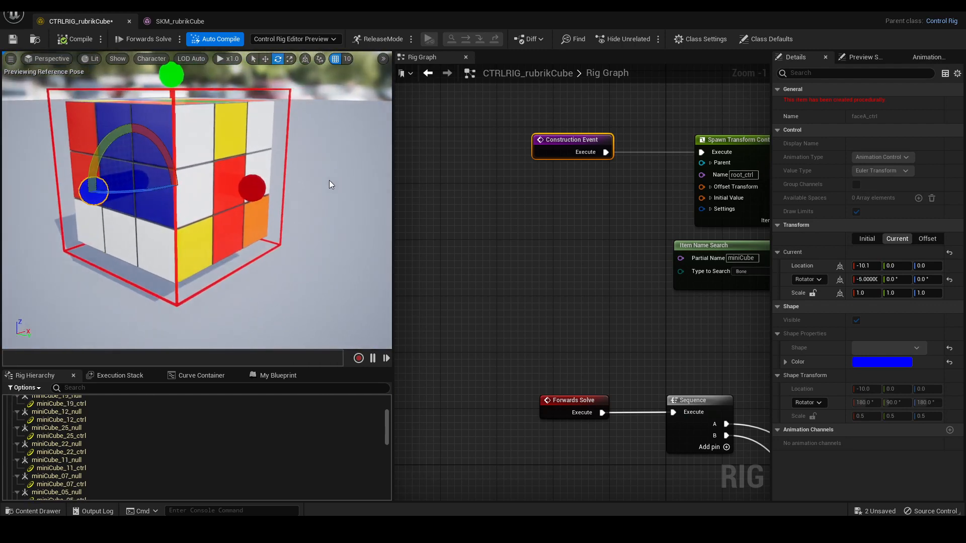
{"action": "left_click", "coordinate": [247, 187]}
{"action": "left_click_drag", "start_coordinate": [194, 136], "coordinate": [199, 199]}
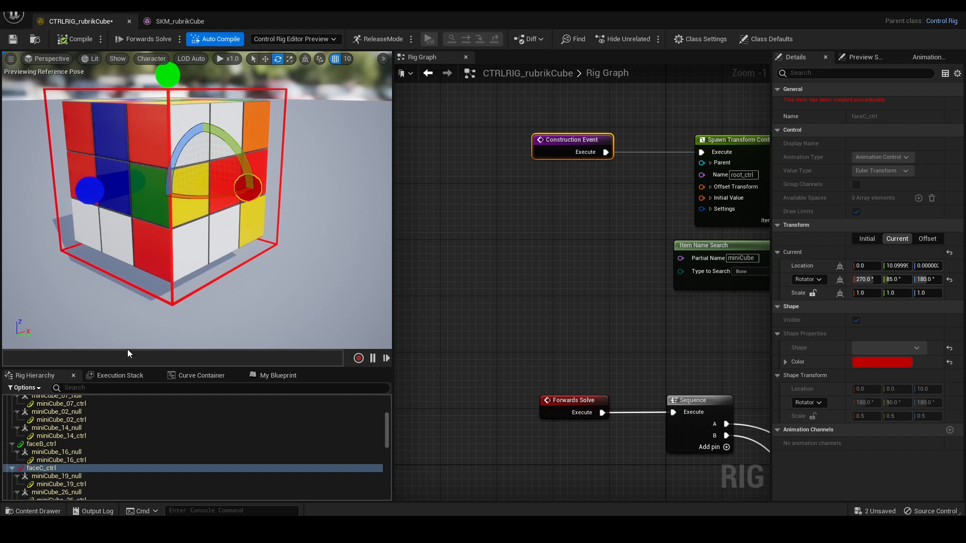
Enlarge the Rig Hierarchy, compile to reset the cube, and collapse the null branches under root_ctrl to show the face controls
{"action": "left_click_drag", "start_coordinate": [133, 367], "coordinate": [131, 286]}
{"action": "left_click", "coordinate": [78, 39]}
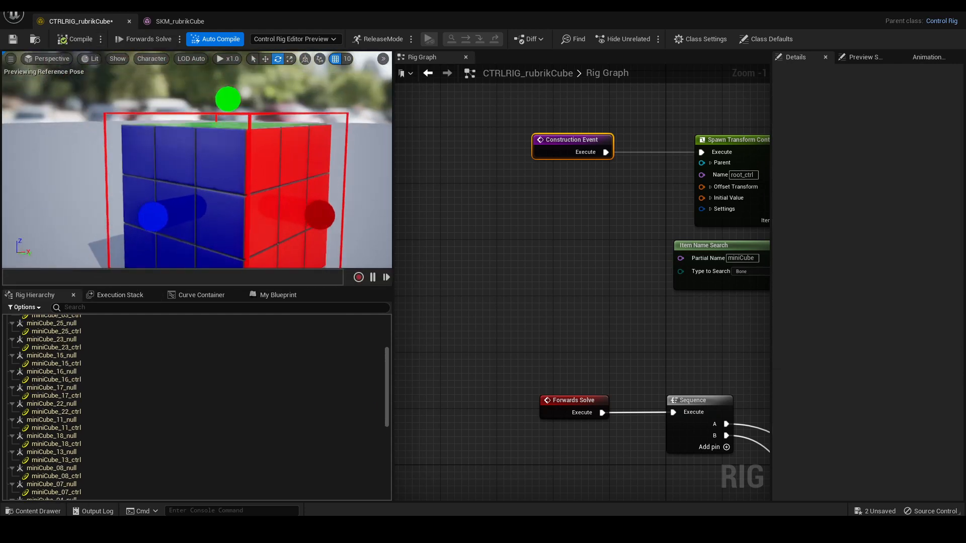
{"action": "left_click", "coordinate": [7, 327]}
{"action": "left_click", "coordinate": [7, 327]}
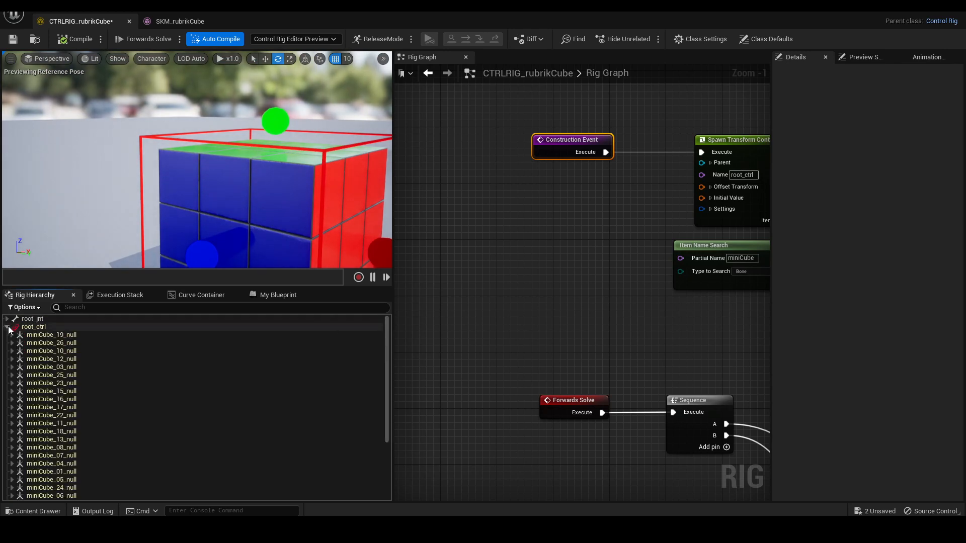
{"action": "scroll", "coordinate": [104, 358], "scroll_direction": "down", "scroll_amount": 4}
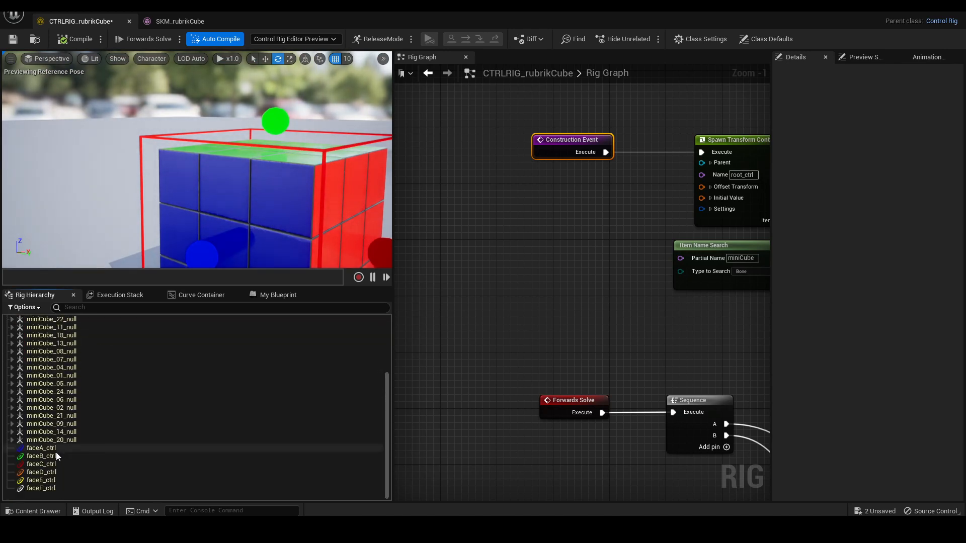
Rotate the green faceB_ctrl about a quarter turn to check which miniCube nulls get parented under it
{"action": "mouse_move", "coordinate": [203, 111]}
{"action": "right_mouse_down"}
{"action": "mouse_move", "coordinate": [256, 112]}
{"action": "mouse_move", "coordinate": [203, 112]}
{"action": "right_mouse_up"}
{"action": "key", "text": "a"}
{"action": "key", "text": "s"}
{"action": "left_click", "coordinate": [202, 128]}
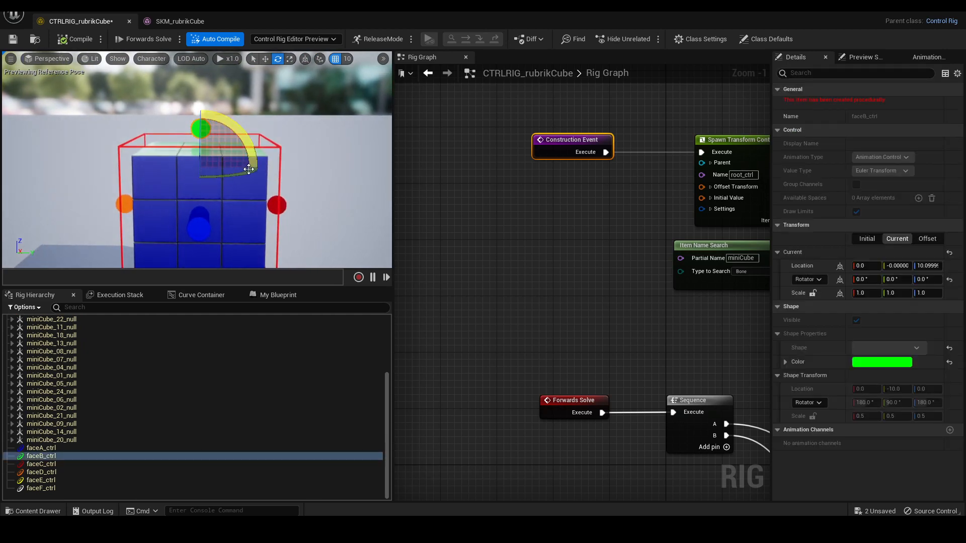
{"action": "left_click_drag", "start_coordinate": [248, 168], "coordinate": [190, 176]}
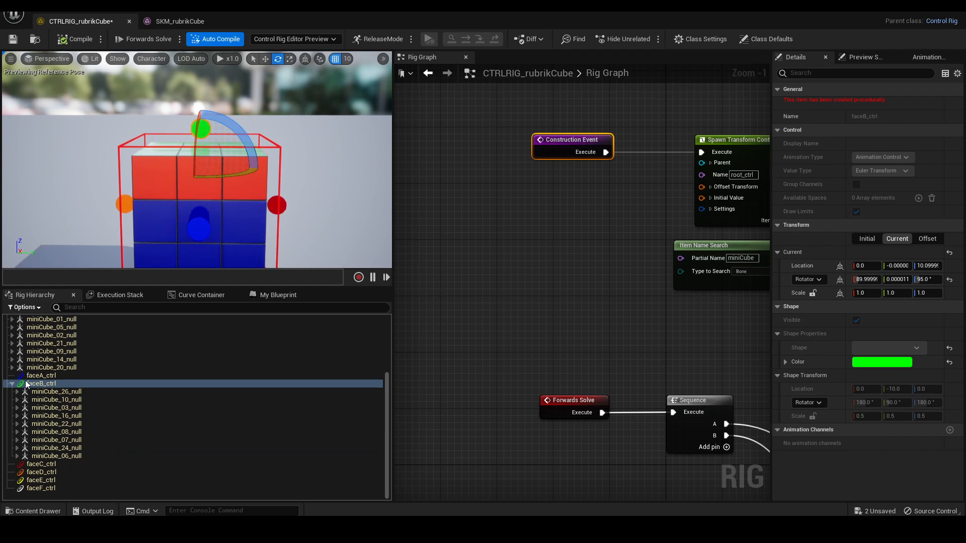
Rotate the orange faceD_ctrl about a quarter turn to check how the miniCube nulls are reparented in the hierarchy
{"action": "key", "text": "a"}
{"action": "right_click_drag", "start_coordinate": [196, 217], "coordinate": [234, 214]}
{"action": "left_click", "coordinate": [155, 212]}
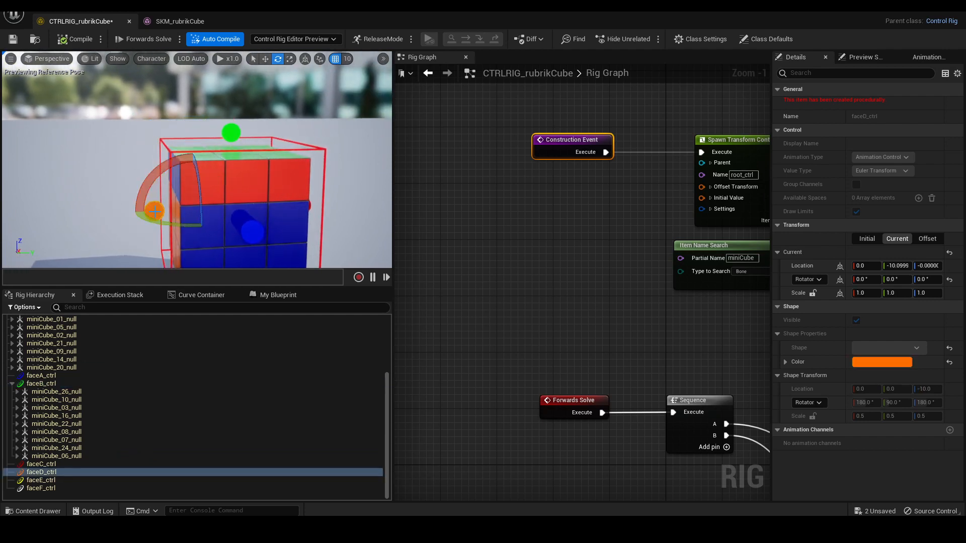
{"action": "left_click_drag", "start_coordinate": [194, 162], "coordinate": [190, 187]}
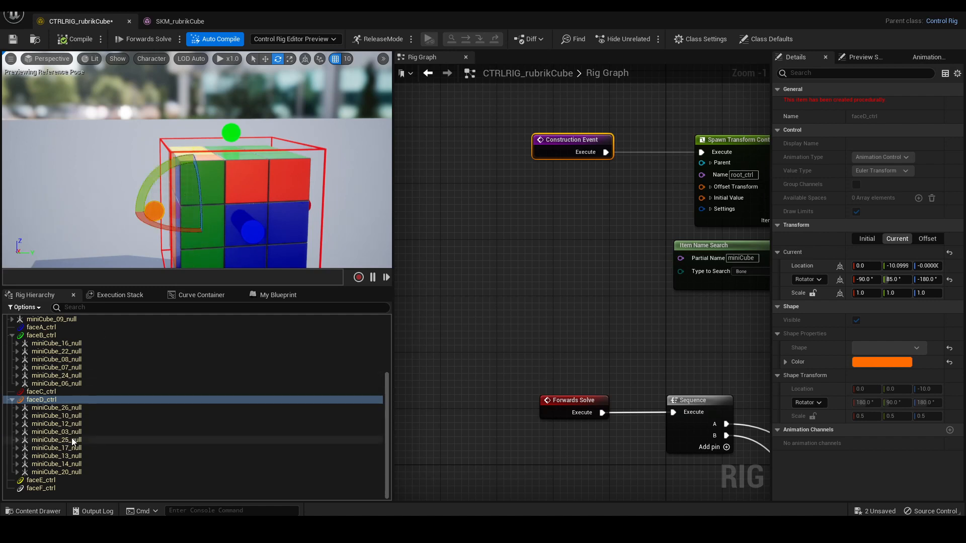
Examine the construction graph's opening nodes, from the Construction Event through the root_ctrl spawn and the For Each loop
{"action": "key", "text": "a"}
{"action": "right_click_drag", "start_coordinate": [261, 130], "coordinate": [294, 131]}
{"action": "key", "text": "s"}
{"action": "scroll", "coordinate": [573, 214], "scroll_direction": "down", "scroll_amount": 4}
{"action": "right_click_drag", "start_coordinate": [639, 183], "coordinate": [520, 163]}
{"action": "right_click_drag", "start_coordinate": [579, 137], "coordinate": [485, 106]}
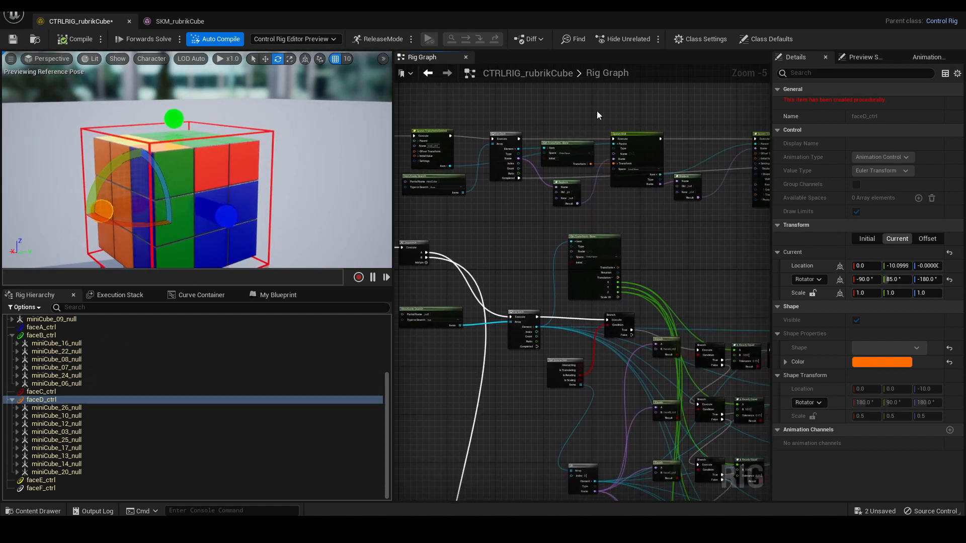
{"action": "right_click_drag", "start_coordinate": [597, 115], "coordinate": [653, 131]}
{"action": "right_click_drag", "start_coordinate": [533, 128], "coordinate": [653, 141]}
{"action": "scroll", "coordinate": [597, 142], "scroll_direction": "up", "scroll_amount": 3}
Review the loop's node chain: Get Transform - Bone, the name Replace nodes, Spawn Null and Spawn Transform Control
{"action": "left_click_drag", "start_coordinate": [535, 161], "coordinate": [769, 303]}
{"action": "right_click_drag", "start_coordinate": [744, 121], "coordinate": [498, 97]}
{"action": "right_click_drag", "start_coordinate": [627, 153], "coordinate": [584, 144]}
{"action": "scroll", "coordinate": [585, 143], "scroll_direction": "down", "scroll_amount": 2}
{"action": "left_click", "coordinate": [664, 131]}
{"action": "right_click_drag", "start_coordinate": [741, 141], "coordinate": [553, 134]}
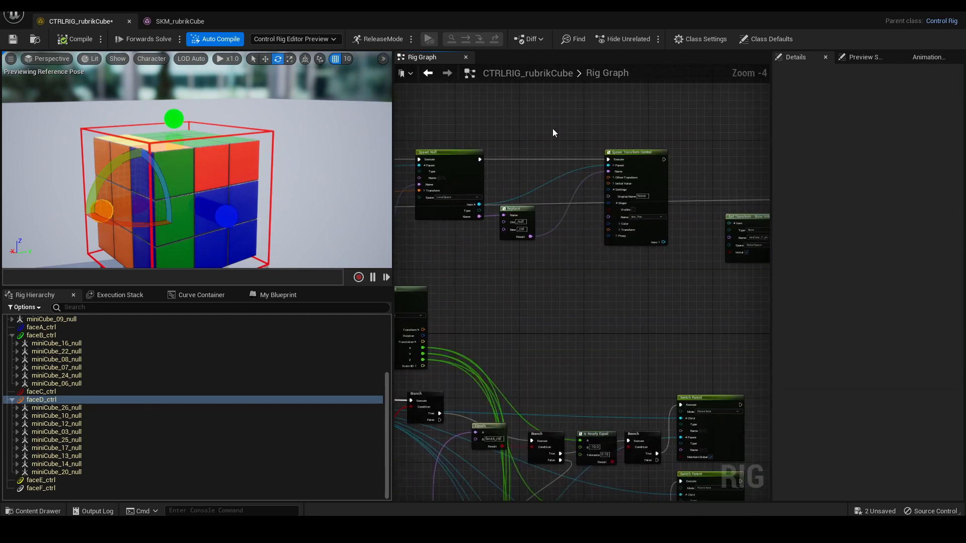
{"action": "scroll", "coordinate": [575, 132], "scroll_direction": "up", "scroll_amount": 1}
{"action": "right_click_drag", "start_coordinate": [633, 138], "coordinate": [764, 131]}
{"action": "right_click_drag", "start_coordinate": [510, 147], "coordinate": [769, 134]}
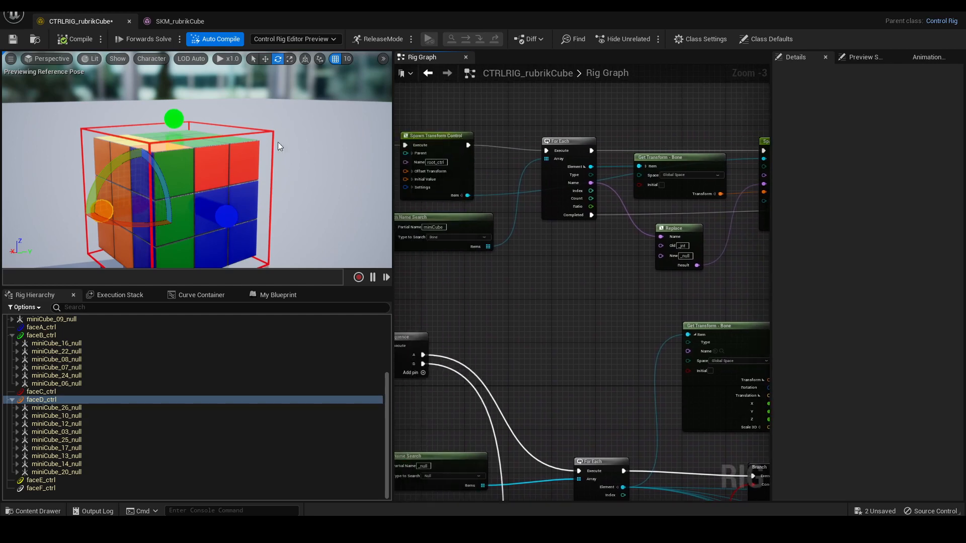
{"action": "right_click_drag", "start_coordinate": [535, 116], "coordinate": [432, 106]}
{"action": "right_click_drag", "start_coordinate": [551, 103], "coordinate": [395, 96]}
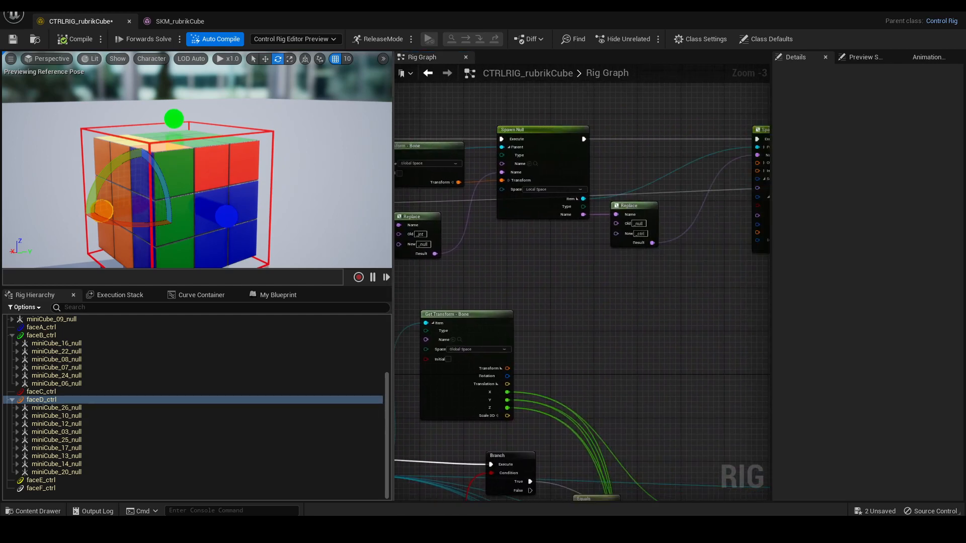
Widen the Rig Graph area and move the loop's Spawn Transform Control node closer to the Replace node
{"action": "left_click", "coordinate": [390, 113]}
{"action": "left_click_drag", "start_coordinate": [393, 114], "coordinate": [301, 110]}
{"action": "scroll", "coordinate": [401, 115], "scroll_direction": "up", "scroll_amount": 3}
{"action": "right_click_drag", "start_coordinate": [401, 115], "coordinate": [306, 128]}
{"action": "right_click_drag", "start_coordinate": [590, 121], "coordinate": [457, 120]}
{"action": "left_click_drag", "start_coordinate": [628, 149], "coordinate": [547, 148]}
{"action": "right_click_drag", "start_coordinate": [547, 148], "coordinate": [729, 149]}
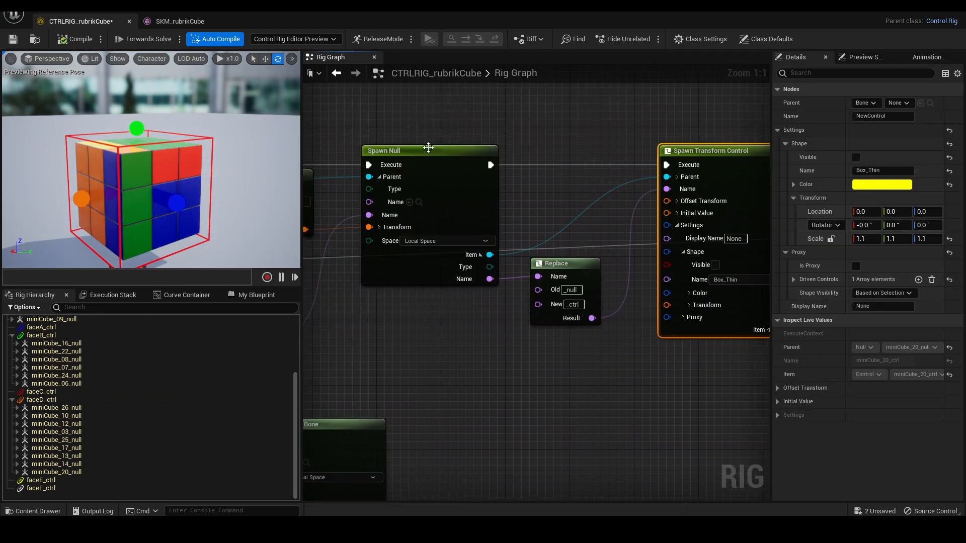
Adjust the Spawn Null node's position in the graph and select it to show its settings
{"action": "left_click_drag", "start_coordinate": [409, 152], "coordinate": [439, 153]}
{"action": "right_click_drag", "start_coordinate": [445, 148], "coordinate": [536, 144]}
{"action": "left_click_drag", "start_coordinate": [500, 147], "coordinate": [485, 149]}
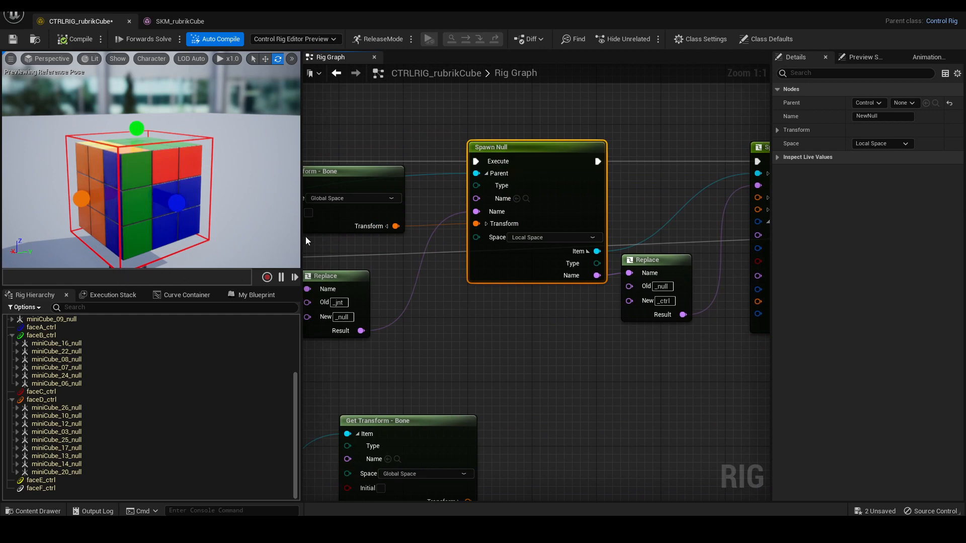
{"action": "right_click_drag", "start_coordinate": [641, 157], "coordinate": [533, 162]}
{"action": "left_click", "coordinate": [686, 151]}
{"action": "left_click", "coordinate": [424, 151]}
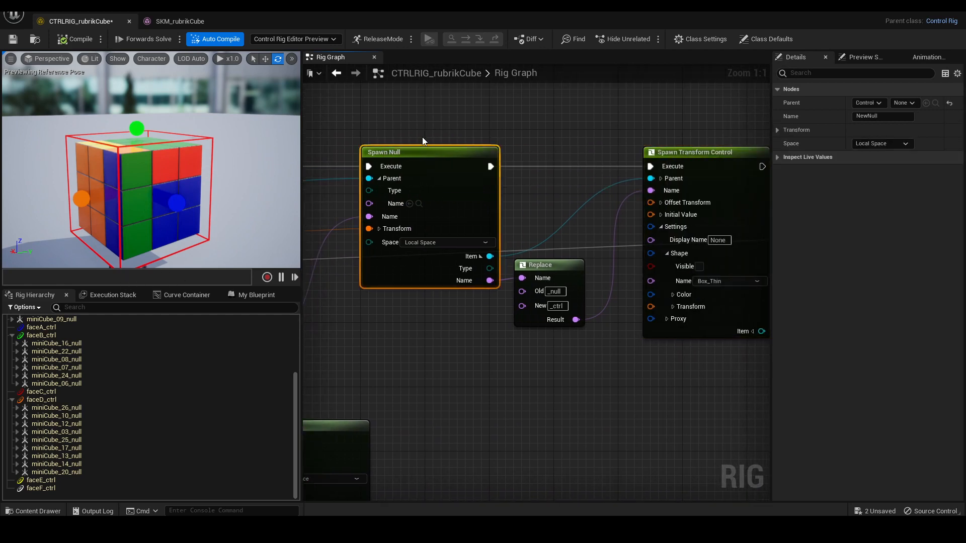
{"action": "right_click_drag", "start_coordinate": [422, 141], "coordinate": [570, 138]}
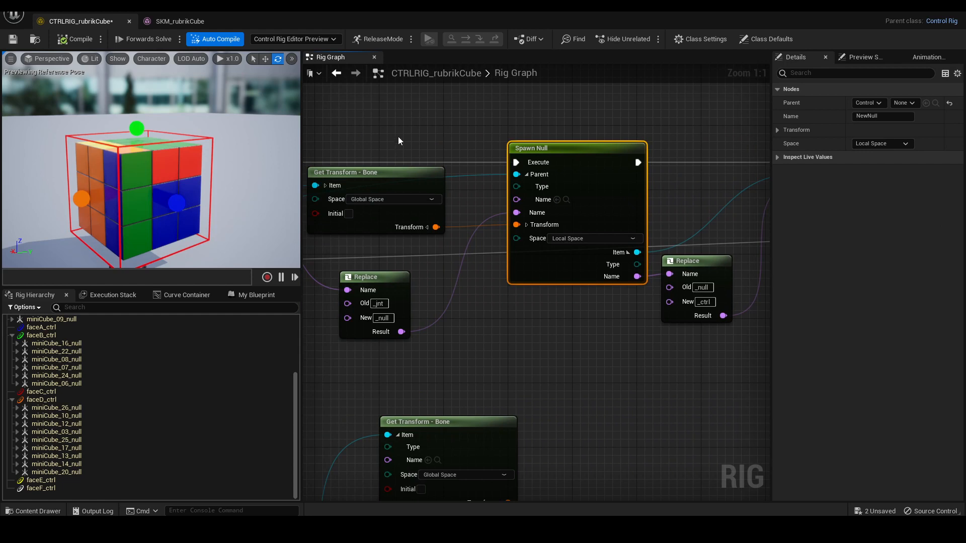
{"action": "right_click_drag", "start_coordinate": [414, 153], "coordinate": [406, 136]}
Expand several miniCube null entries under root_ctrl in the rig hierarchy to reveal their child controls
{"action": "scroll", "coordinate": [95, 347], "scroll_direction": "up", "scroll_amount": 3}
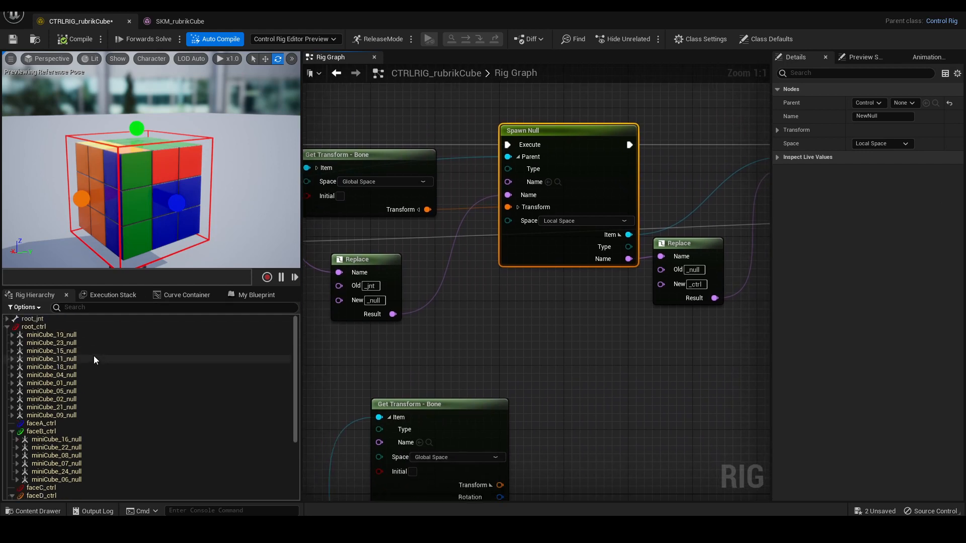
{"action": "scroll", "coordinate": [42, 375], "scroll_direction": "up", "scroll_amount": 3}
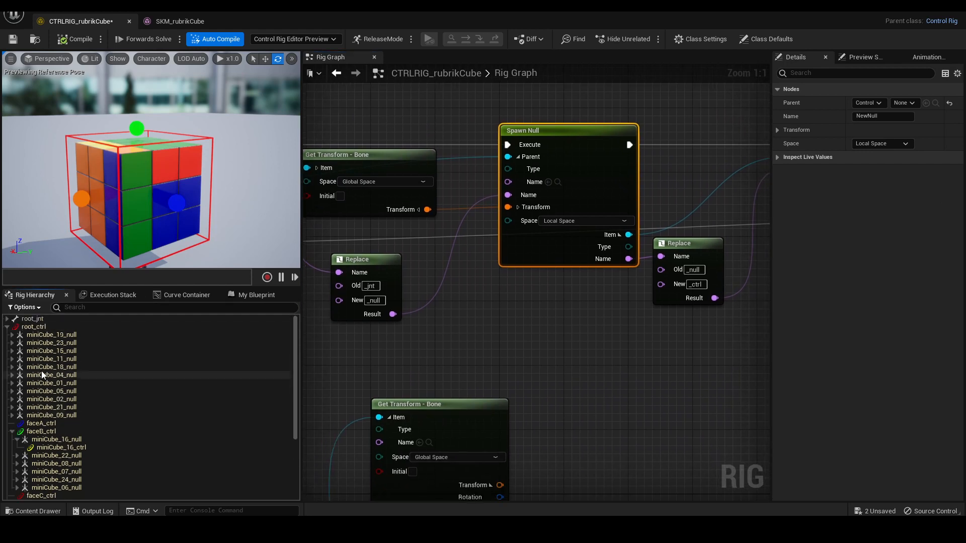
{"action": "left_click", "coordinate": [11, 334]}
{"action": "left_click", "coordinate": [12, 342]}
{"action": "left_click", "coordinate": [12, 350]}
{"action": "left_click", "coordinate": [12, 359]}
{"action": "left_click", "coordinate": [11, 366]}
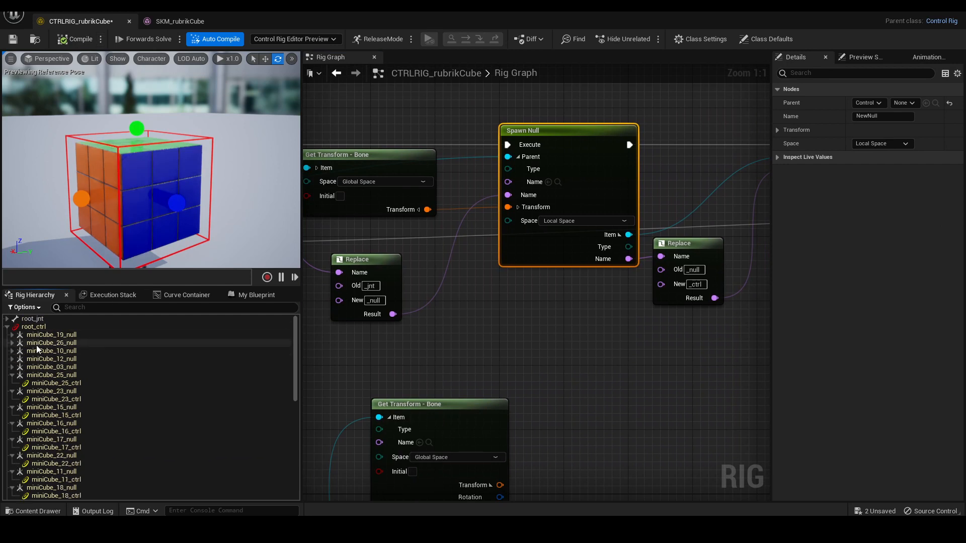
Expand miniCube_19_null, select miniCube_19_ctrl and show its move gizmo on the cube
{"action": "left_click", "coordinate": [62, 336]}
{"action": "left_click", "coordinate": [12, 334]}
{"action": "left_click", "coordinate": [54, 343]}
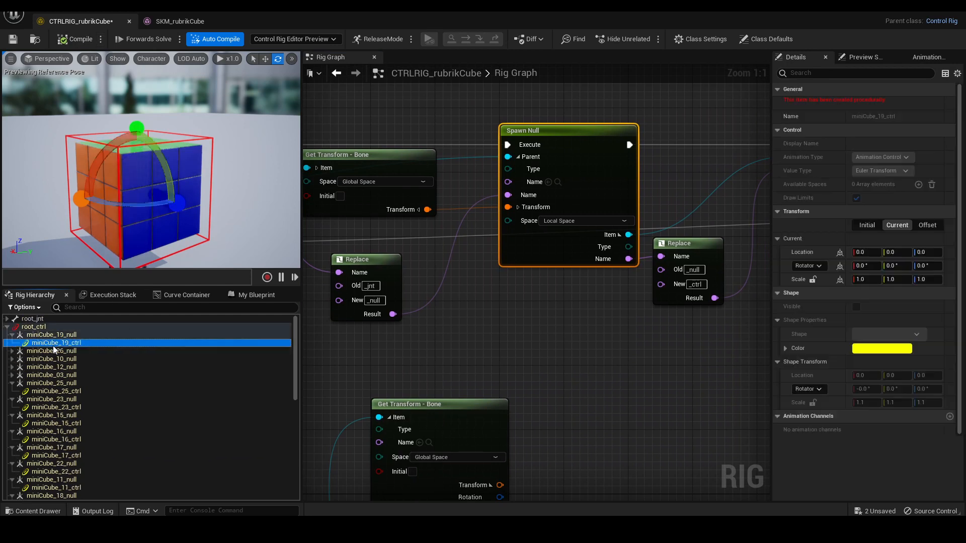
{"action": "key", "text": "w"}
{"action": "right_click_drag", "start_coordinate": [155, 229], "coordinate": [123, 172]}
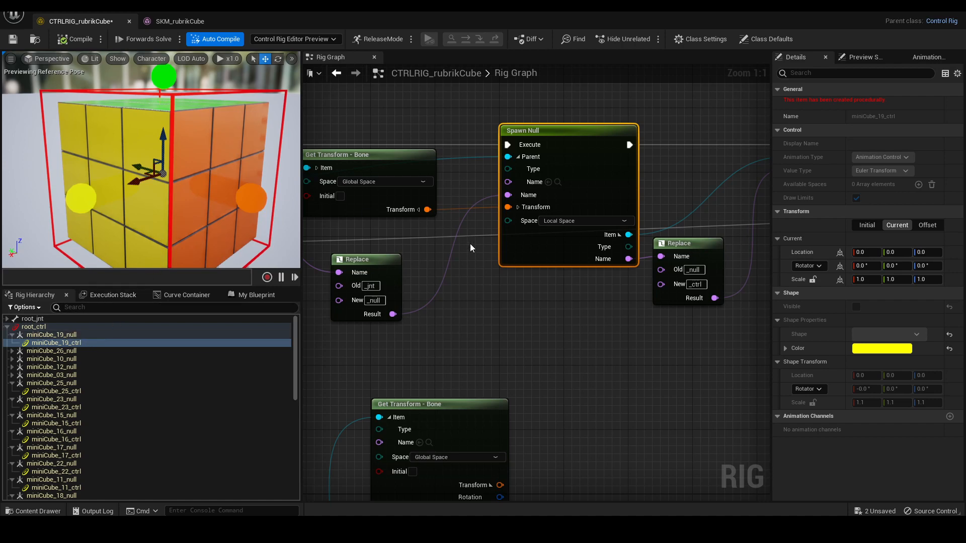
Examine how the miniCube loop nodes lead into the first Get Transform - Bone Initial and faceA_ctrl spawn nodes
{"action": "right_click_drag", "start_coordinate": [480, 258], "coordinate": [415, 237]}
{"action": "scroll", "coordinate": [415, 236], "scroll_direction": "down", "scroll_amount": 2}
{"action": "right_click_drag", "start_coordinate": [384, 269], "coordinate": [459, 270]}
{"action": "scroll", "coordinate": [459, 271], "scroll_direction": "up", "scroll_amount": 2}
{"action": "scroll", "coordinate": [530, 297], "scroll_direction": "down", "scroll_amount": 1}
{"action": "right_click_drag", "start_coordinate": [745, 300], "coordinate": [523, 312]}
{"action": "scroll", "coordinate": [523, 312], "scroll_direction": "up", "scroll_amount": 1}
{"action": "right_click_drag", "start_coordinate": [375, 301], "coordinate": [553, 318]}
{"action": "scroll", "coordinate": [553, 318], "scroll_direction": "down", "scroll_amount": 2}
{"action": "scroll", "coordinate": [499, 228], "scroll_direction": "down", "scroll_amount": 1}
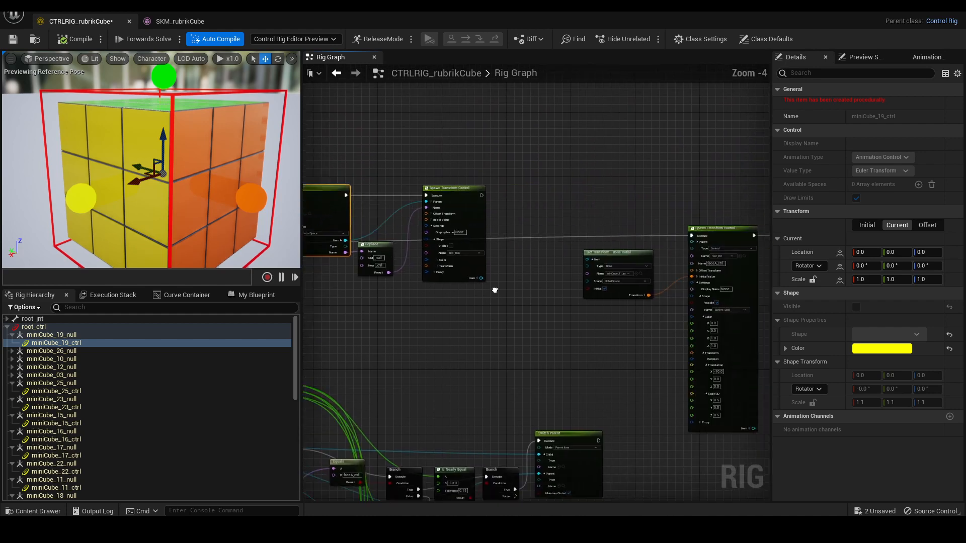
{"action": "left_click_drag", "start_coordinate": [378, 155], "coordinate": [685, 312]}
{"action": "right_click_drag", "start_coordinate": [663, 310], "coordinate": [731, 343]}
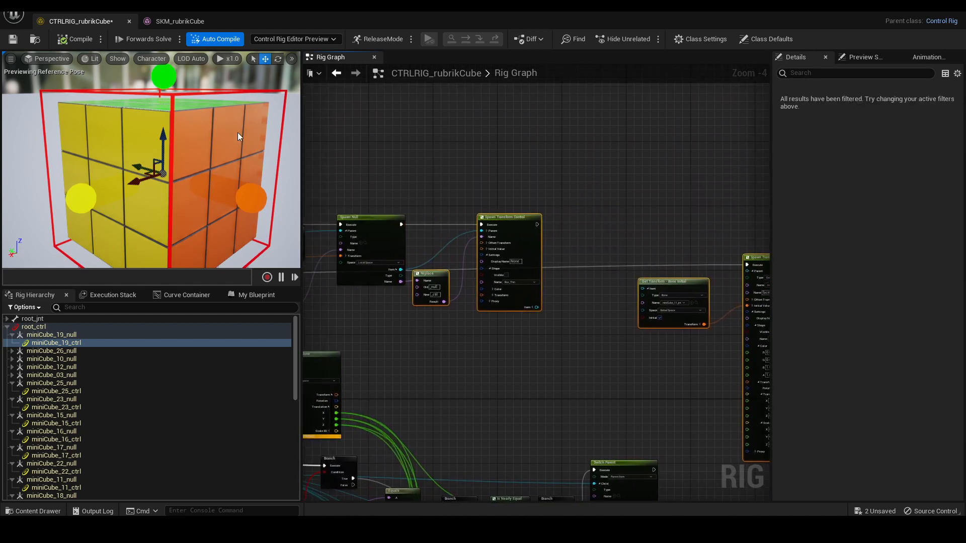
Select the green faceB_ctrl control and set the viewport's bone drawing to All Hierarchy
{"action": "left_click", "coordinate": [164, 80]}
{"action": "scroll", "coordinate": [145, 121], "scroll_direction": "up", "scroll_amount": 4}
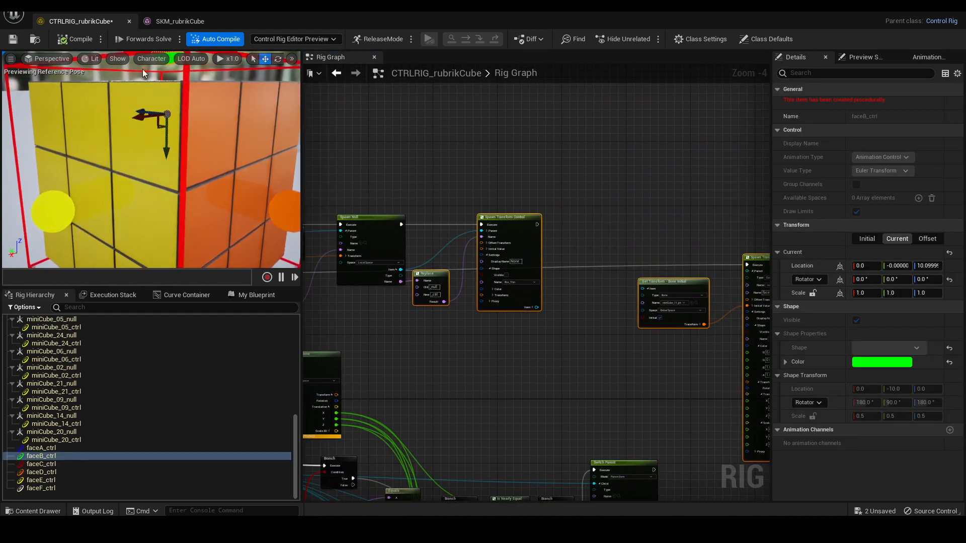
{"action": "left_click", "coordinate": [153, 59]}
{"action": "mouse_move", "coordinate": [177, 107]}
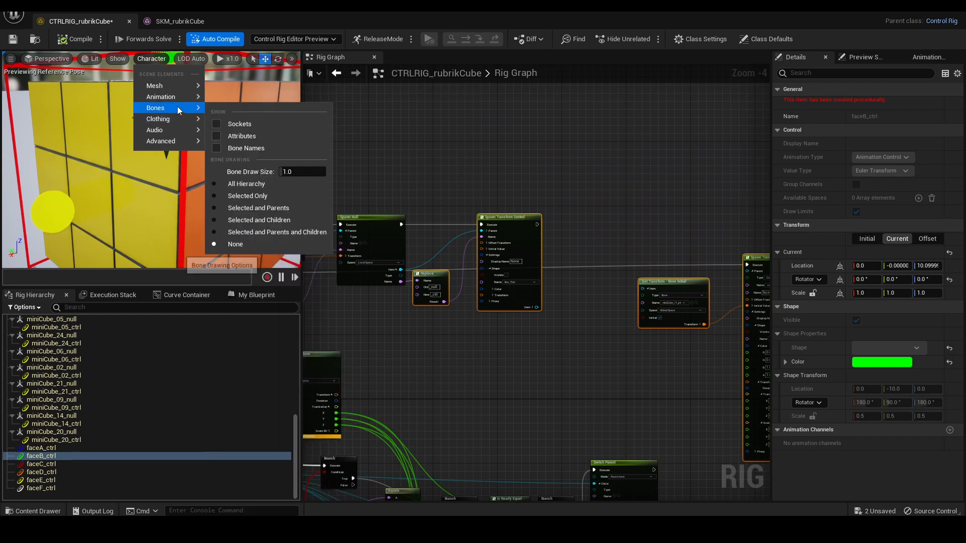
{"action": "left_click", "coordinate": [256, 184]}
Select the green face's centre bone miniCube_16_jnt, and reselect faceB_ctrl to compare their positions
{"action": "left_click_drag", "start_coordinate": [149, 160], "coordinate": [177, 204], "text": "alt"}
{"action": "left_click", "coordinate": [149, 164]}
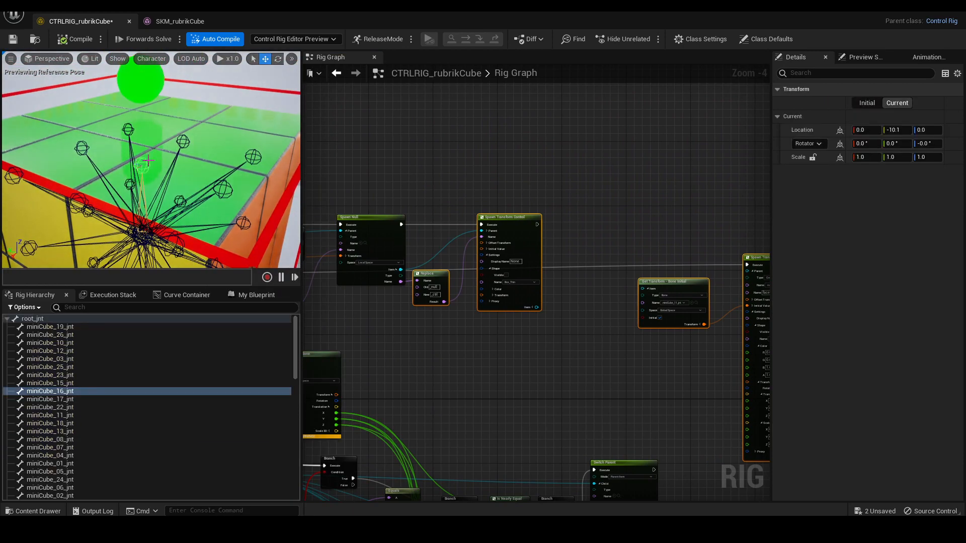
{"action": "left_click_drag", "start_coordinate": [145, 165], "coordinate": [146, 172], "text": "alt"}
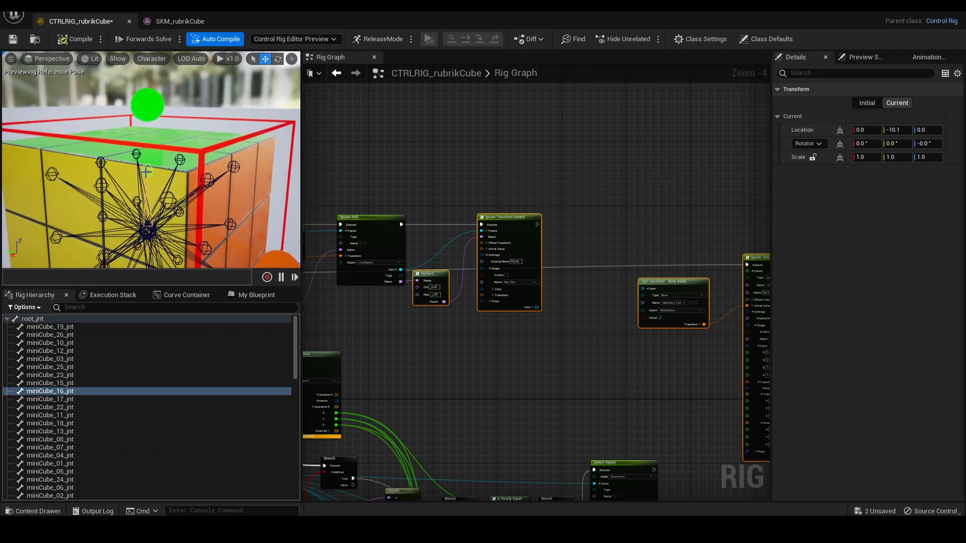
{"action": "left_click_drag", "start_coordinate": [156, 118], "coordinate": [145, 116], "text": "alt"}
{"action": "left_click", "coordinate": [144, 116]}
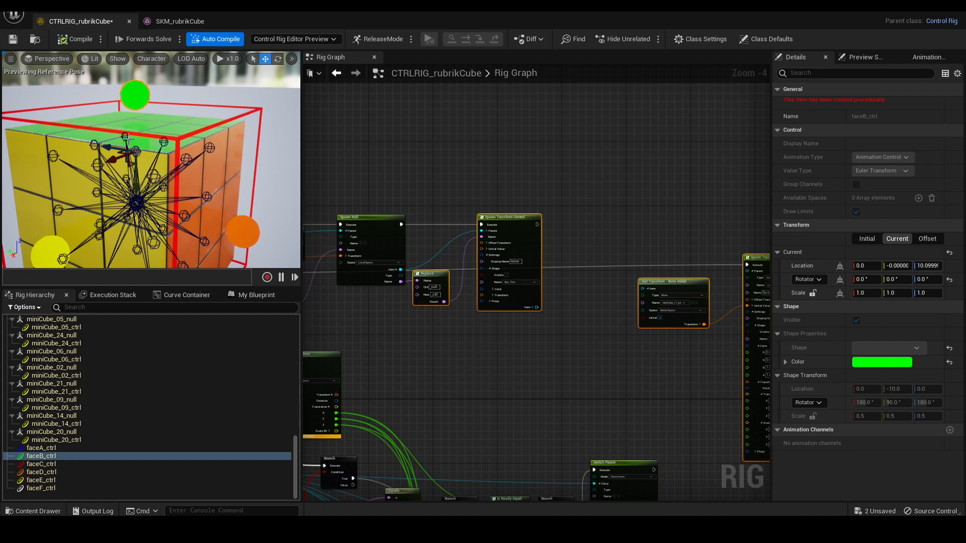
Select the orange faceD_ctrl control and the orange face's centre bone miniCube_13_jnt
{"action": "mouse_move", "coordinate": [144, 162]}
{"action": "left_mouse_down", "text": "alt"}
{"action": "mouse_move", "coordinate": [199, 156]}
{"action": "mouse_move", "coordinate": [130, 163]}
{"action": "left_mouse_up", "text": "alt"}
{"action": "left_click", "coordinate": [136, 200]}
{"action": "left_click_drag", "start_coordinate": [136, 200], "coordinate": [203, 168], "text": "alt"}
{"action": "left_click", "coordinate": [202, 169]}
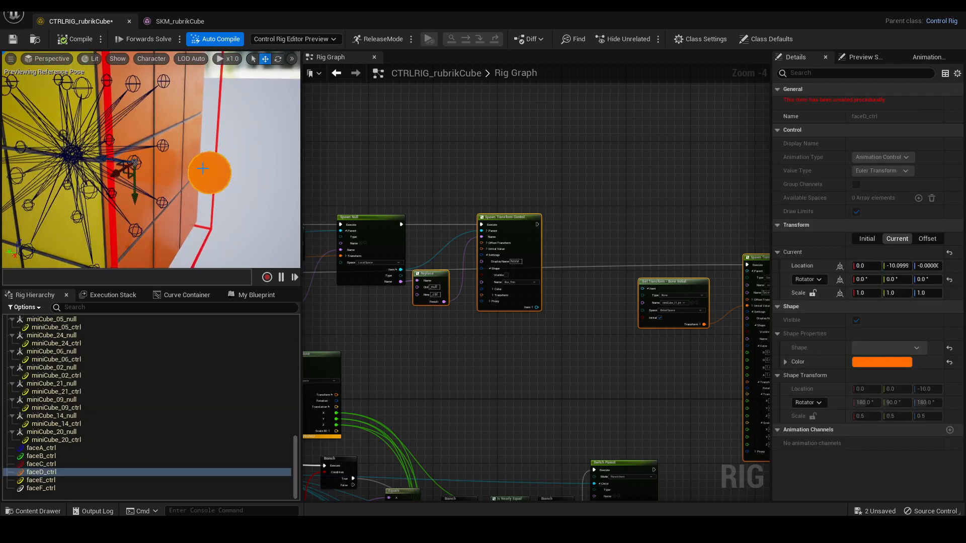
{"action": "left_click", "coordinate": [134, 161]}
Shift the faceA_ctrl spawn node with its Get Transform - Bone Initial node, and select the spawn node to show its settings
{"action": "scroll", "coordinate": [568, 194], "scroll_direction": "up", "scroll_amount": 5}
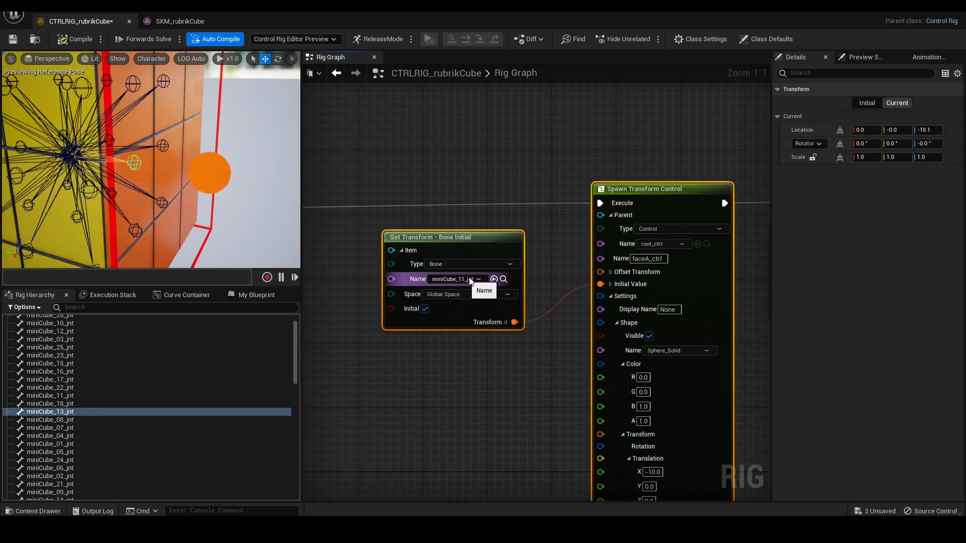
{"action": "left_click_drag", "start_coordinate": [436, 236], "coordinate": [453, 229]}
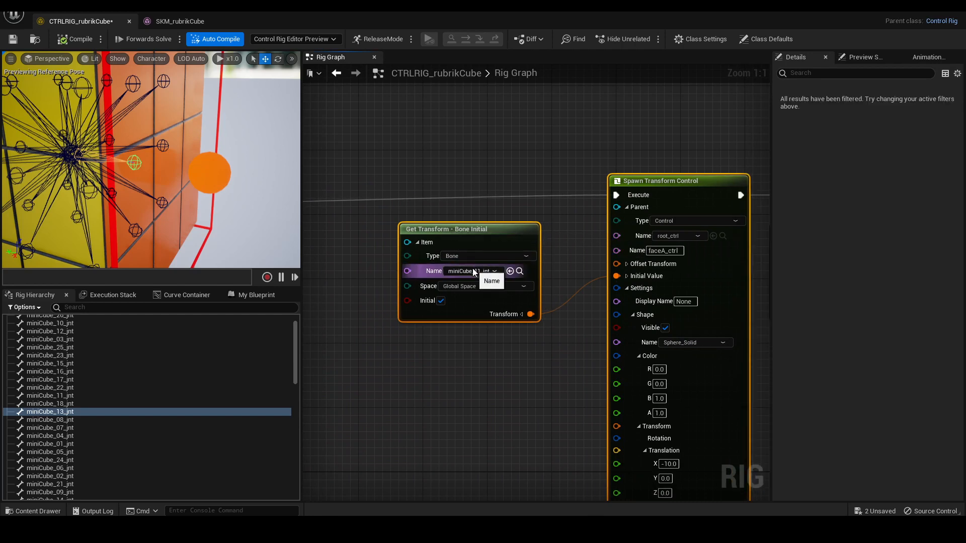
{"action": "left_click", "coordinate": [619, 173]}
{"action": "scroll", "coordinate": [561, 299], "scroll_direction": "down", "scroll_amount": 5}
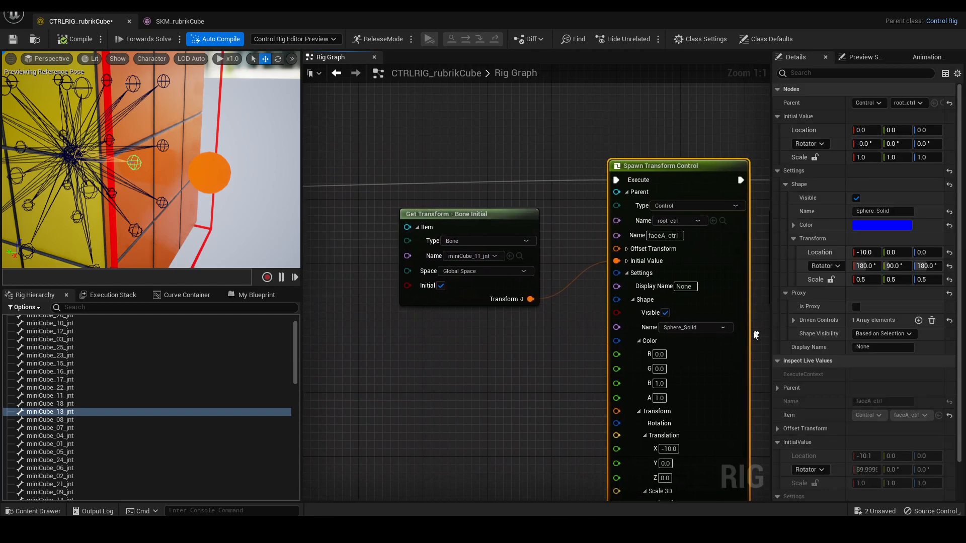
Move the construction chain's For Each node slightly within the graph
{"action": "scroll", "coordinate": [560, 299], "scroll_direction": "up", "scroll_amount": 3}
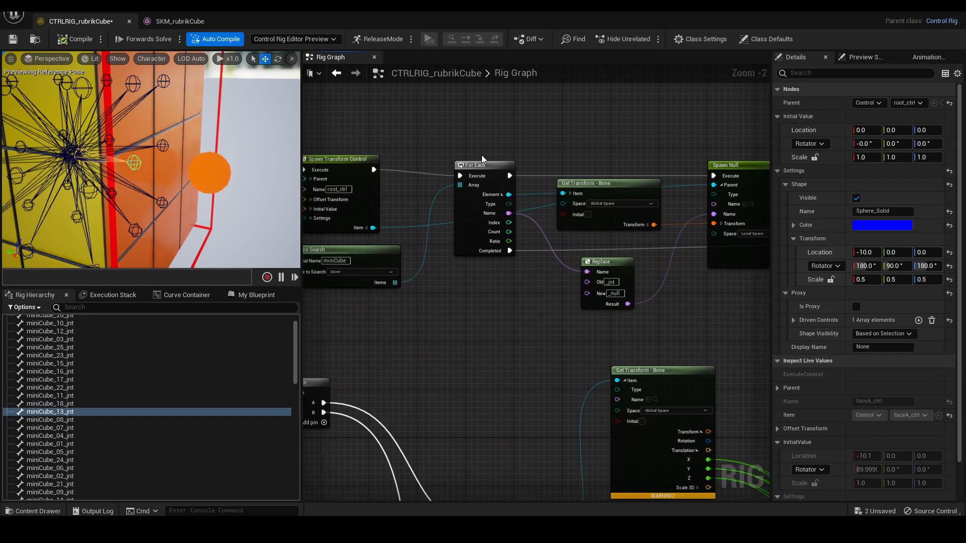
{"action": "left_click", "coordinate": [459, 152]}
{"action": "left_click_drag", "start_coordinate": [458, 152], "coordinate": [476, 159]}
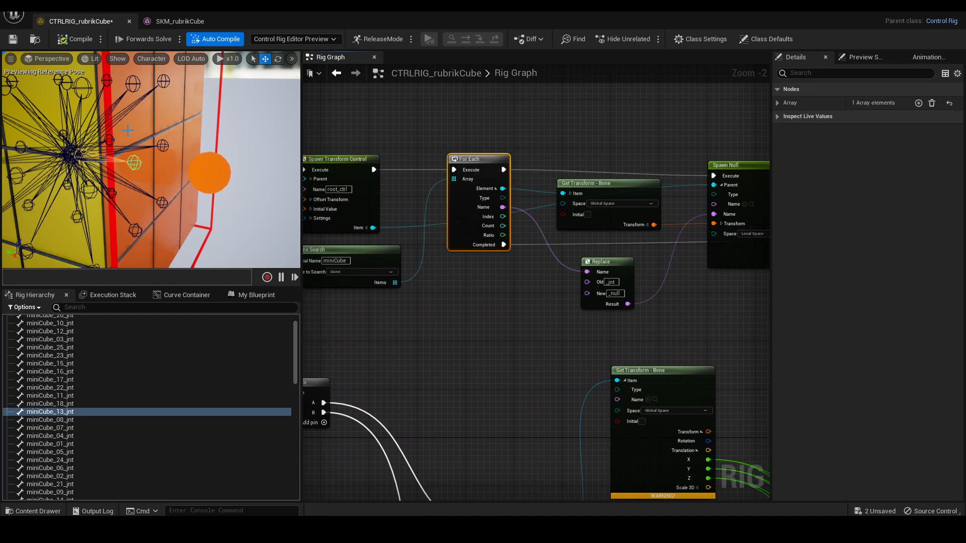
Examine the construction chain from the For Each loop through to the row of face control spawn nodes
{"action": "right_click_drag", "start_coordinate": [688, 129], "coordinate": [508, 146]}
{"action": "scroll", "coordinate": [509, 145], "scroll_direction": "down", "scroll_amount": 2}
{"action": "right_click_drag", "start_coordinate": [579, 137], "coordinate": [496, 134]}
{"action": "scroll", "coordinate": [513, 134], "scroll_direction": "down", "scroll_amount": 2}
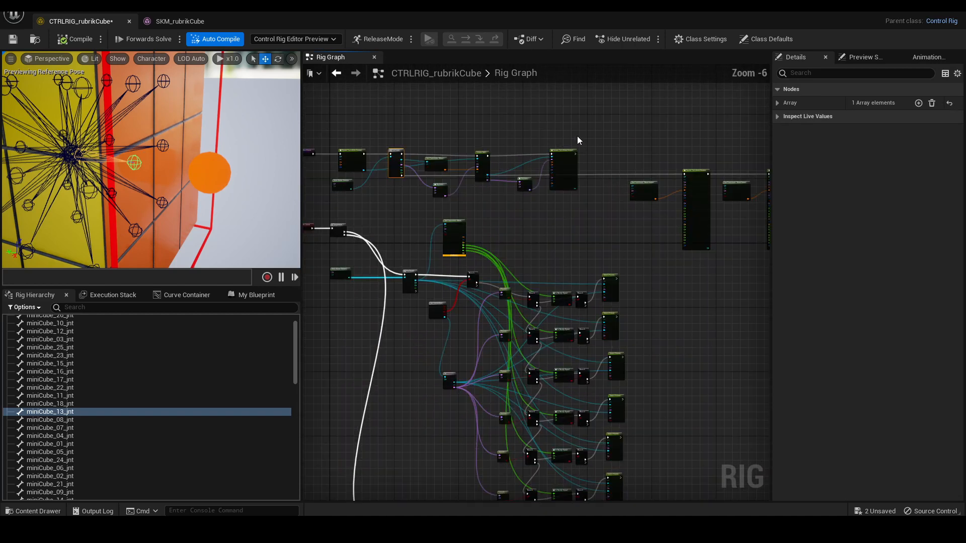
{"action": "right_click_drag", "start_coordinate": [577, 136], "coordinate": [521, 138]}
{"action": "scroll", "coordinate": [521, 137], "scroll_direction": "up", "scroll_amount": 1}
{"action": "scroll", "coordinate": [521, 137], "scroll_direction": "up", "scroll_amount": 1}
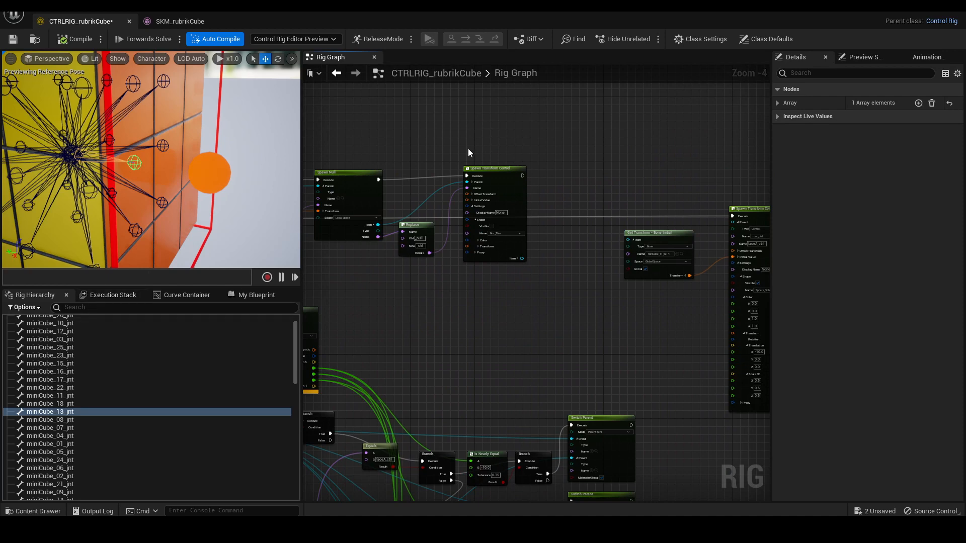
{"action": "right_click_drag", "start_coordinate": [568, 144], "coordinate": [508, 144]}
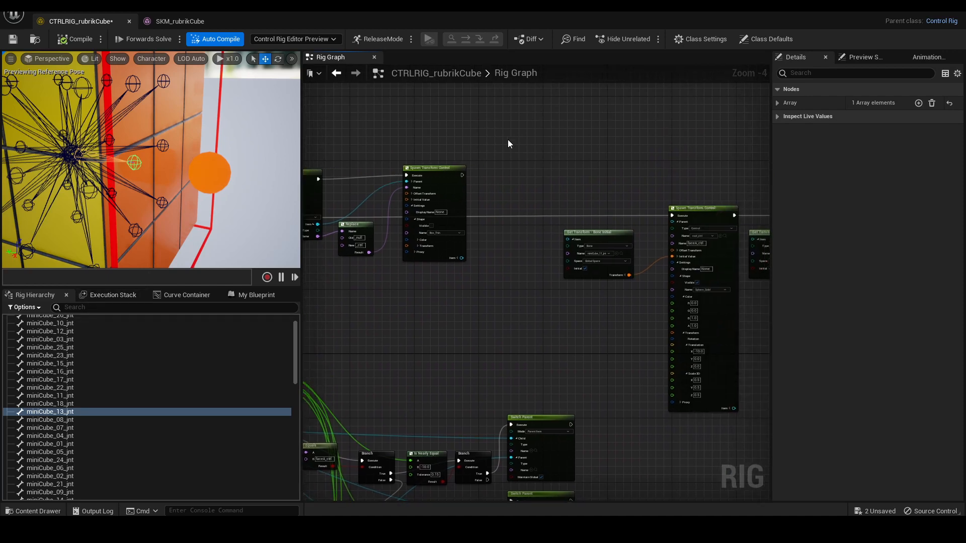
{"action": "right_click_drag", "start_coordinate": [590, 153], "coordinate": [416, 143]}
{"action": "scroll", "coordinate": [415, 143], "scroll_direction": "down", "scroll_amount": 1}
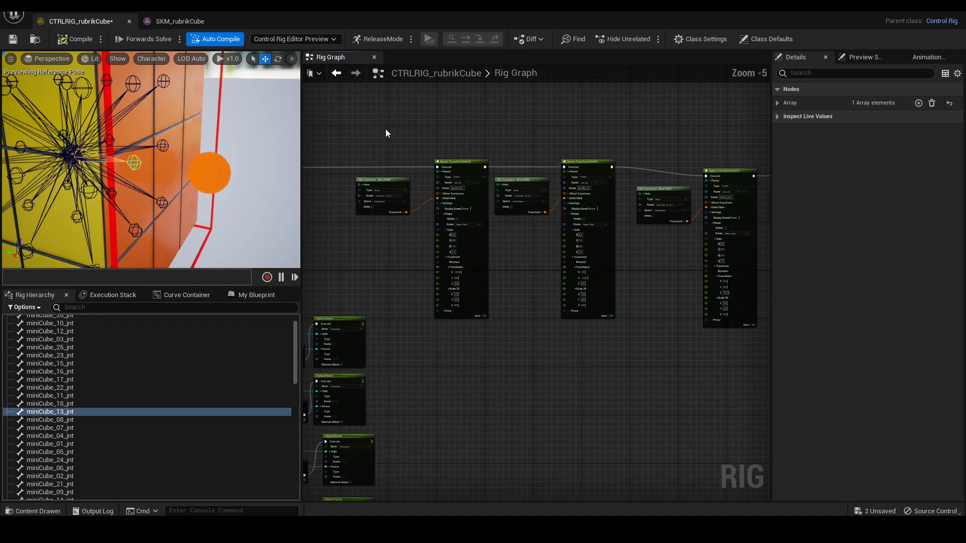
Go through the face controls' node pairs one by one, selecting each Get Transform - Bone Initial with its Spawn Transform Control
{"action": "left_click_drag", "start_coordinate": [385, 129], "coordinate": [727, 243]}
{"action": "scroll", "coordinate": [454, 137], "scroll_direction": "down", "scroll_amount": 3}
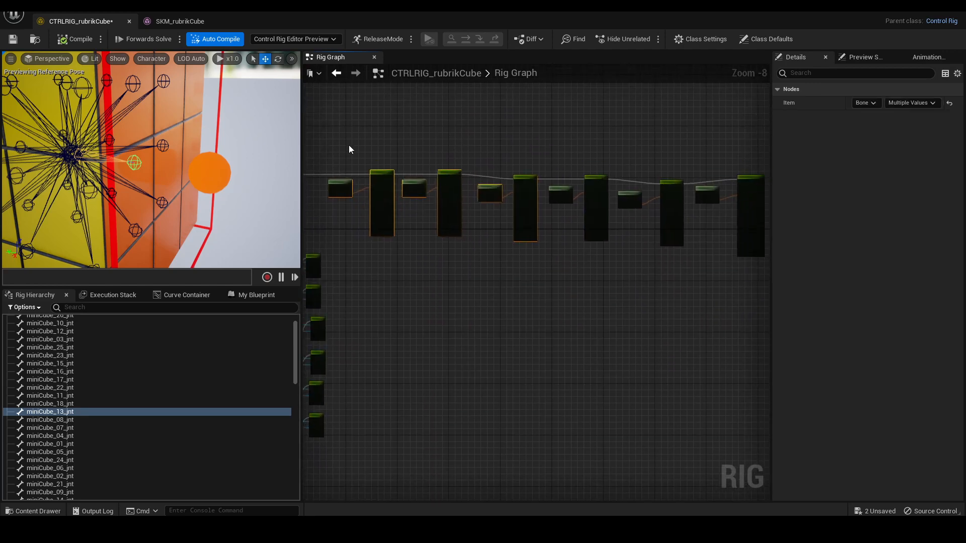
{"action": "left_click_drag", "start_coordinate": [373, 188], "coordinate": [389, 208]}
{"action": "left_click_drag", "start_coordinate": [412, 148], "coordinate": [449, 205]}
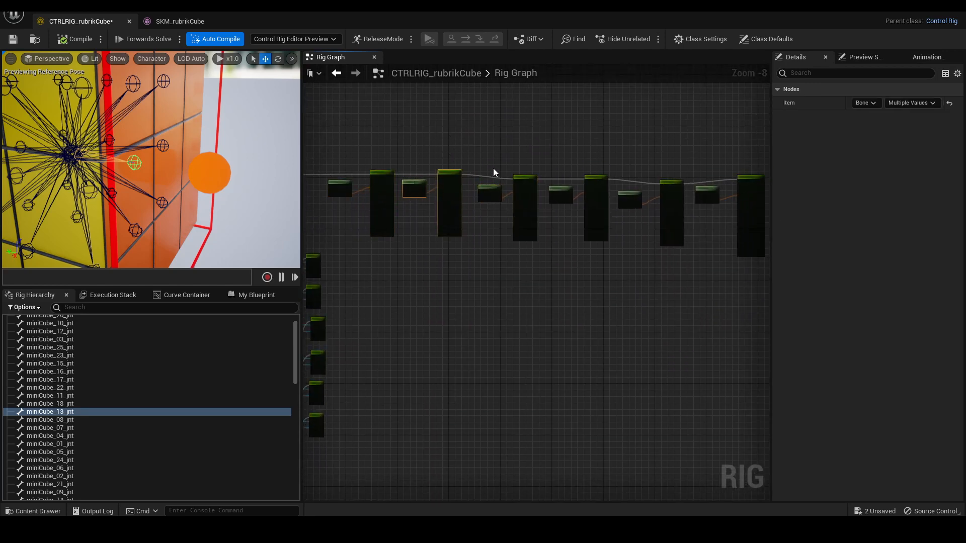
{"action": "left_click_drag", "start_coordinate": [493, 161], "coordinate": [534, 206]}
{"action": "left_click_drag", "start_coordinate": [551, 156], "coordinate": [606, 211]}
{"action": "left_click_drag", "start_coordinate": [629, 162], "coordinate": [683, 217]}
{"action": "right_click_drag", "start_coordinate": [687, 133], "coordinate": [575, 147]}
{"action": "left_click_drag", "start_coordinate": [593, 175], "coordinate": [637, 216]}
{"action": "right_click_drag", "start_coordinate": [627, 166], "coordinate": [669, 159]}
Select the green face's centre bone miniCube_16_jnt and open the shape's Z translation on the faceC_ctrl spawn node
{"action": "left_click", "coordinate": [207, 173]}
{"action": "right_click_drag", "start_coordinate": [207, 173], "coordinate": [155, 194]}
{"action": "left_click", "coordinate": [176, 135]}
{"action": "left_click", "coordinate": [129, 135]}
{"action": "left_click", "coordinate": [183, 190]}
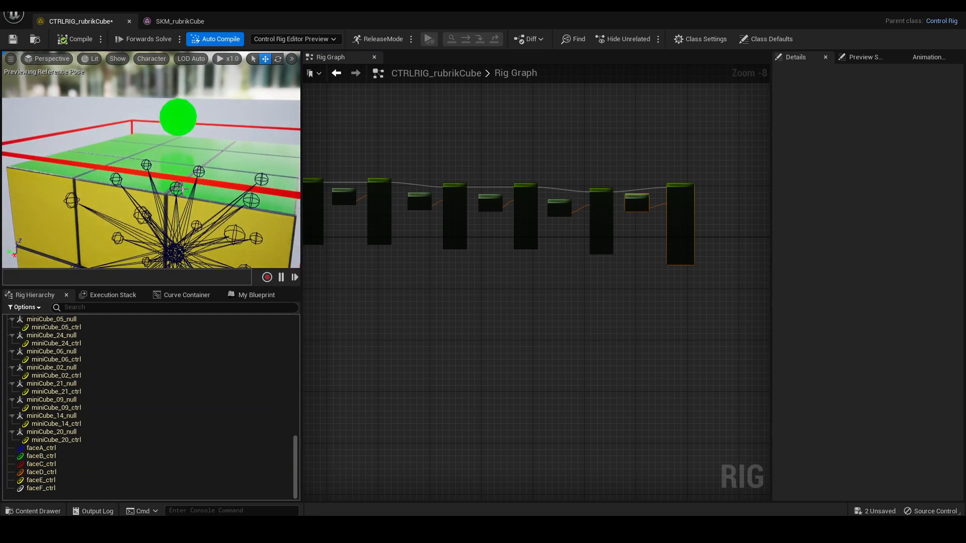
{"action": "left_click", "coordinate": [176, 189]}
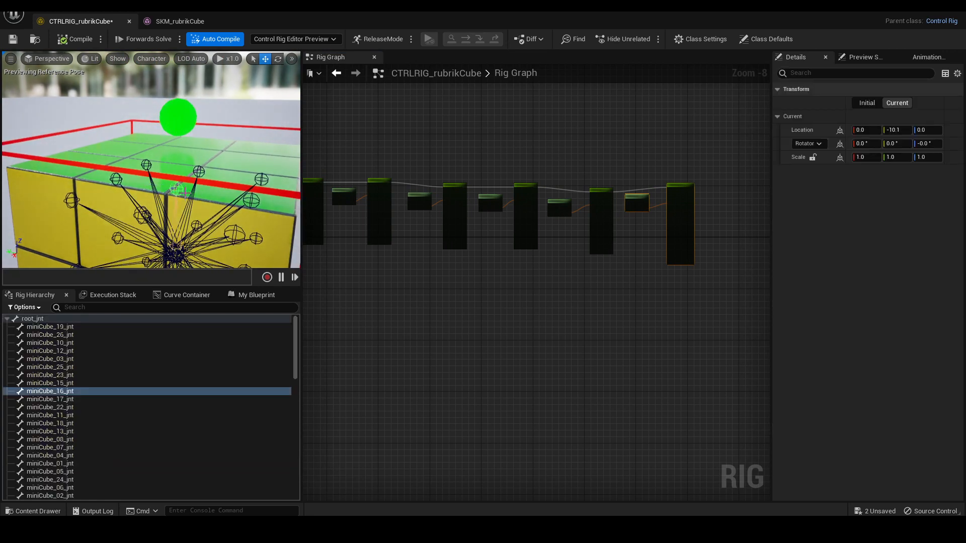
{"action": "scroll", "coordinate": [538, 251], "scroll_direction": "up", "scroll_amount": 8}
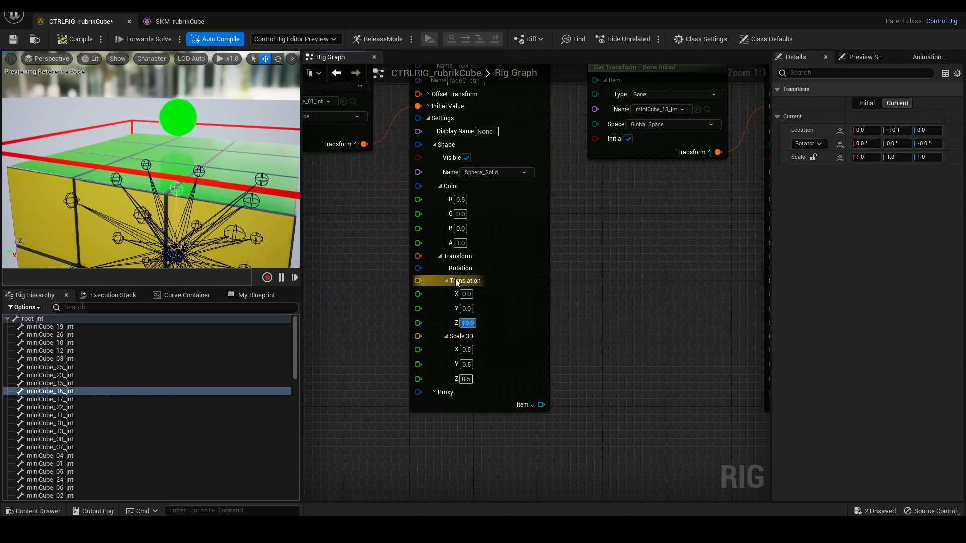
Select the whole construction chain of nodes and move it up, clear of the Forwards Solve network
{"action": "scroll", "coordinate": [496, 243], "scroll_direction": "down", "scroll_amount": 8}
{"action": "scroll", "coordinate": [495, 243], "scroll_direction": "down", "scroll_amount": 3}
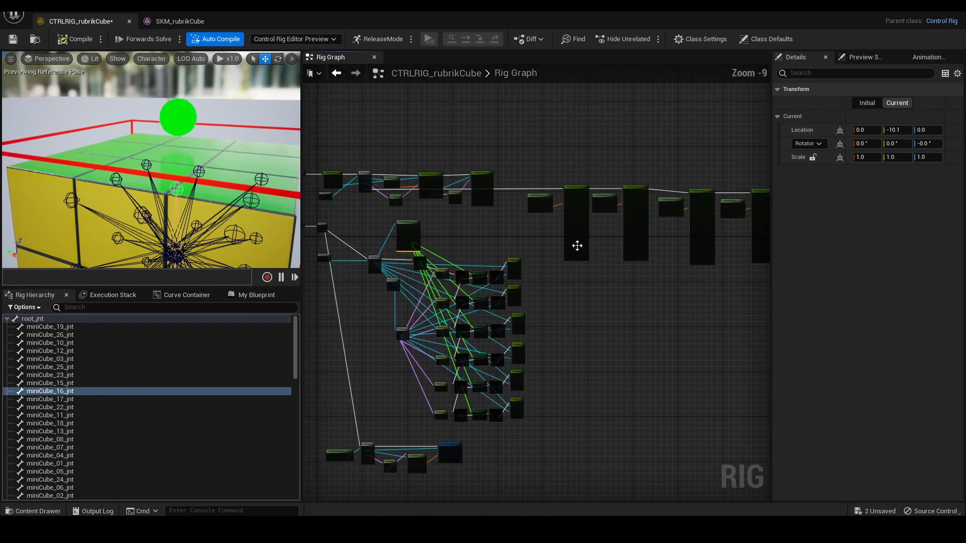
{"action": "left_click_drag", "start_coordinate": [346, 163], "coordinate": [703, 219]}
{"action": "right_click_drag", "start_coordinate": [494, 149], "coordinate": [656, 179]}
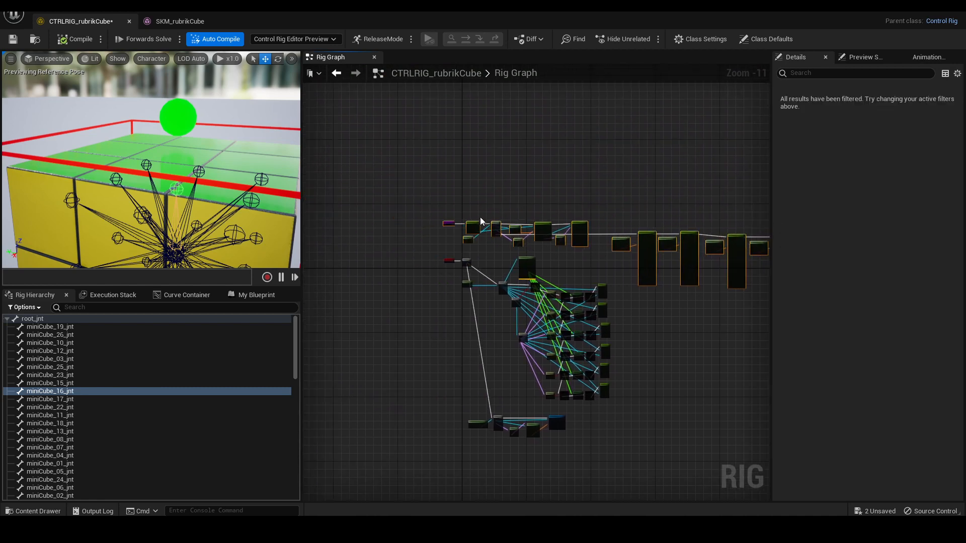
{"action": "left_click_drag", "start_coordinate": [470, 217], "coordinate": [470, 151]}
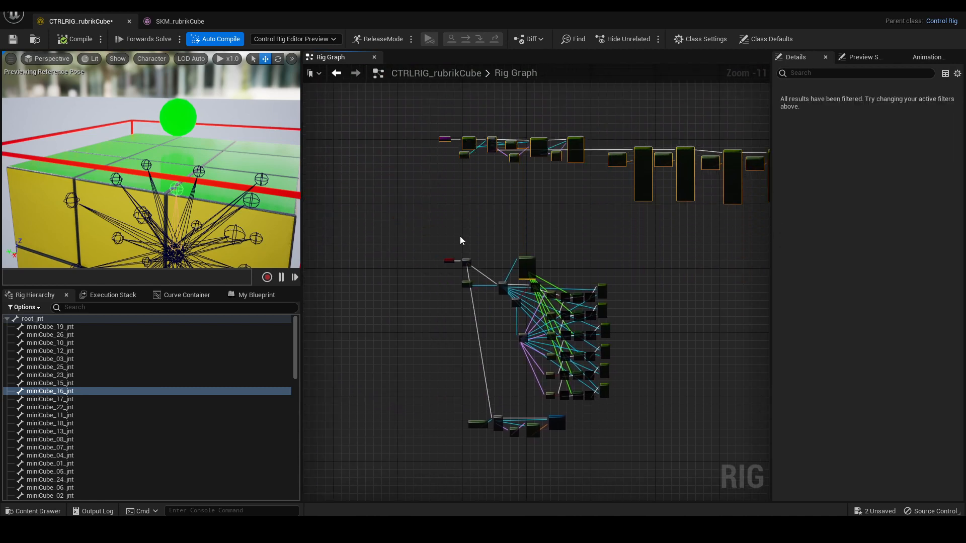
Move the Forwards Solve and Sequence nodes down beside the lower For Each loop
{"action": "scroll", "coordinate": [509, 191], "scroll_direction": "up", "scroll_amount": 4}
{"action": "right_click_drag", "start_coordinate": [550, 214], "coordinate": [541, 120]}
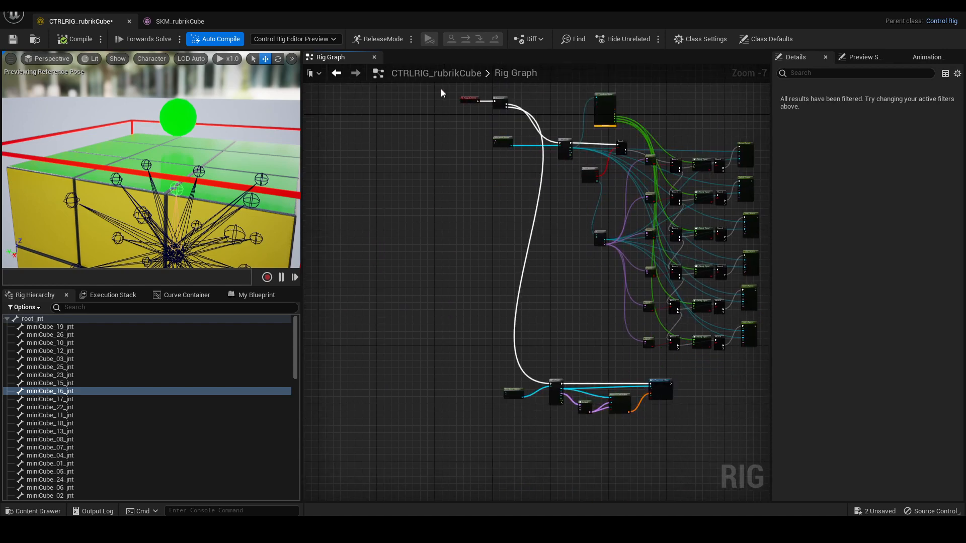
{"action": "left_click_drag", "start_coordinate": [496, 117], "coordinate": [481, 271]}
{"action": "right_click_drag", "start_coordinate": [481, 270], "coordinate": [475, 225]}
{"action": "scroll", "coordinate": [475, 226], "scroll_direction": "up", "scroll_amount": 4}
{"action": "scroll", "coordinate": [445, 219], "scroll_direction": "down", "scroll_amount": 4}
{"action": "right_click_drag", "start_coordinate": [442, 414], "coordinate": [431, 183]}
{"action": "scroll", "coordinate": [431, 187], "scroll_direction": "up", "scroll_amount": 3}
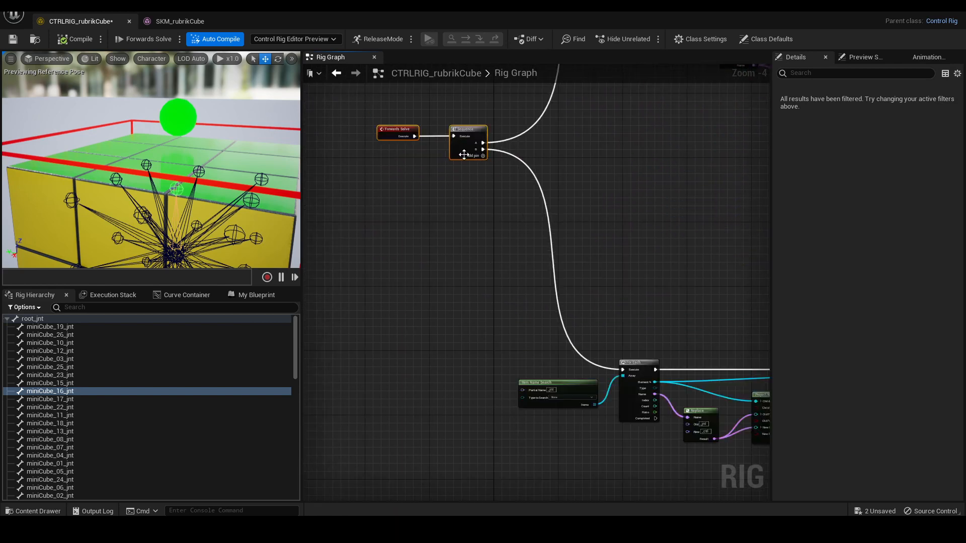
{"action": "left_click_drag", "start_coordinate": [463, 154], "coordinate": [485, 263]}
Disconnect the Sequence node's A output so only the B branch runs, and compile the rig
{"action": "scroll", "coordinate": [466, 293], "scroll_direction": "up", "scroll_amount": 3}
{"action": "scroll", "coordinate": [491, 282], "scroll_direction": "down", "scroll_amount": 7}
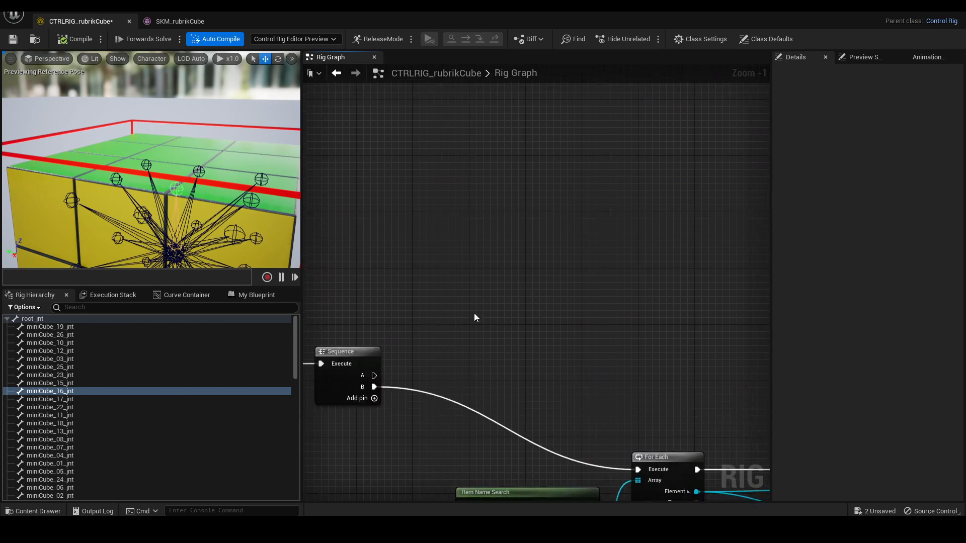
{"action": "left_click_drag", "start_coordinate": [407, 100], "coordinate": [733, 316]}
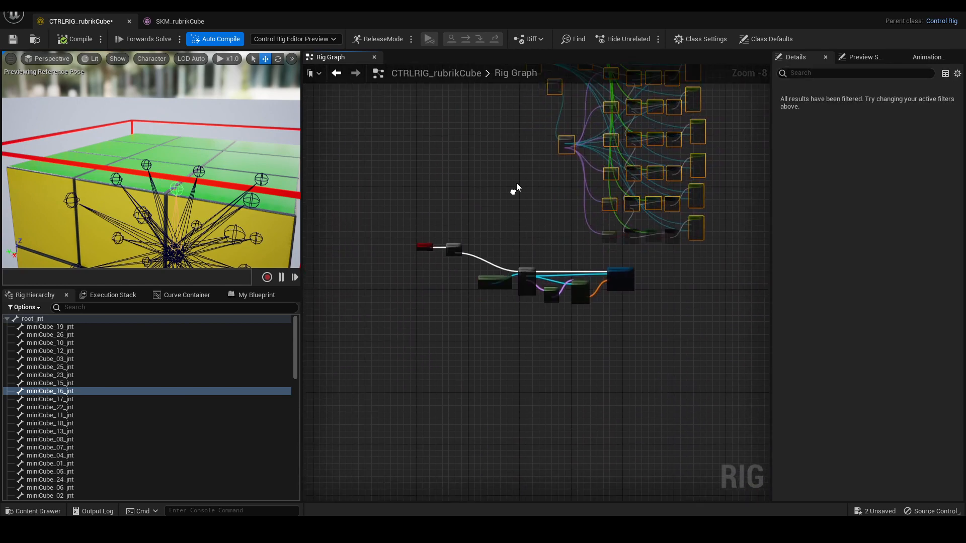
{"action": "scroll", "coordinate": [478, 249], "scroll_direction": "up", "scroll_amount": 5}
{"action": "left_click", "coordinate": [64, 36]}
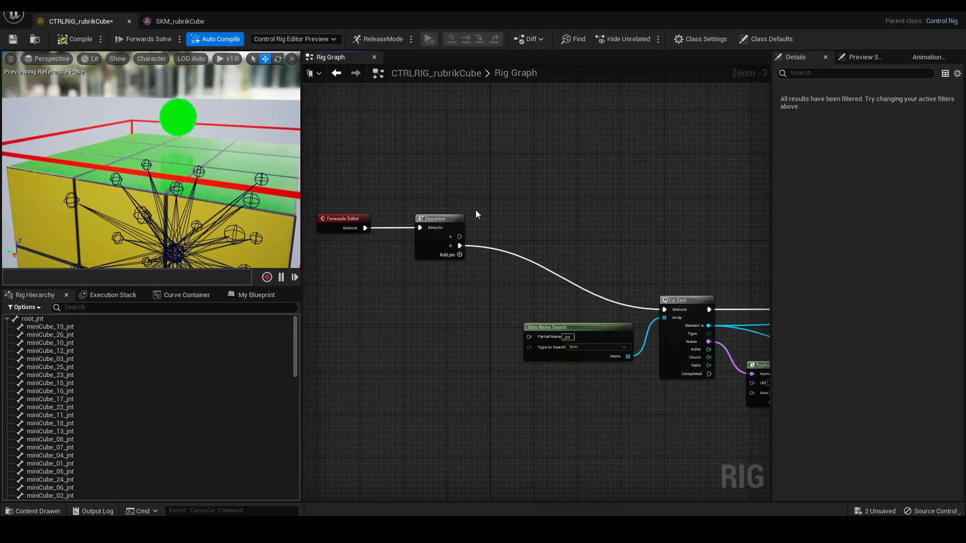
Examine the B branch's Item Name Search for _jnt bones, its For Each loop and the Replace node's _ctrl value
{"action": "right_click_drag", "start_coordinate": [484, 228], "coordinate": [447, 166]}
{"action": "scroll", "coordinate": [447, 166], "scroll_direction": "up", "scroll_amount": 2}
{"action": "right_click_drag", "start_coordinate": [649, 237], "coordinate": [466, 185]}
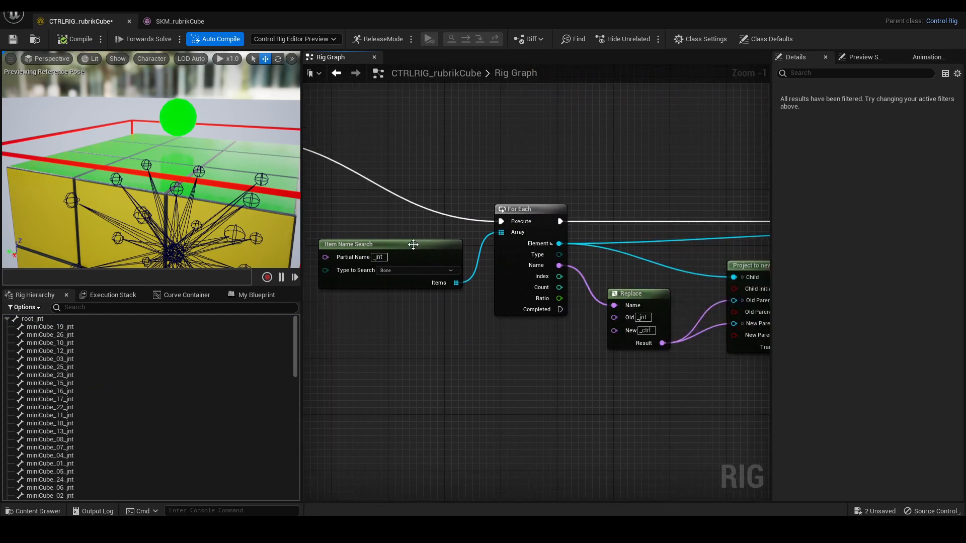
{"action": "left_click_drag", "start_coordinate": [412, 244], "coordinate": [415, 238]}
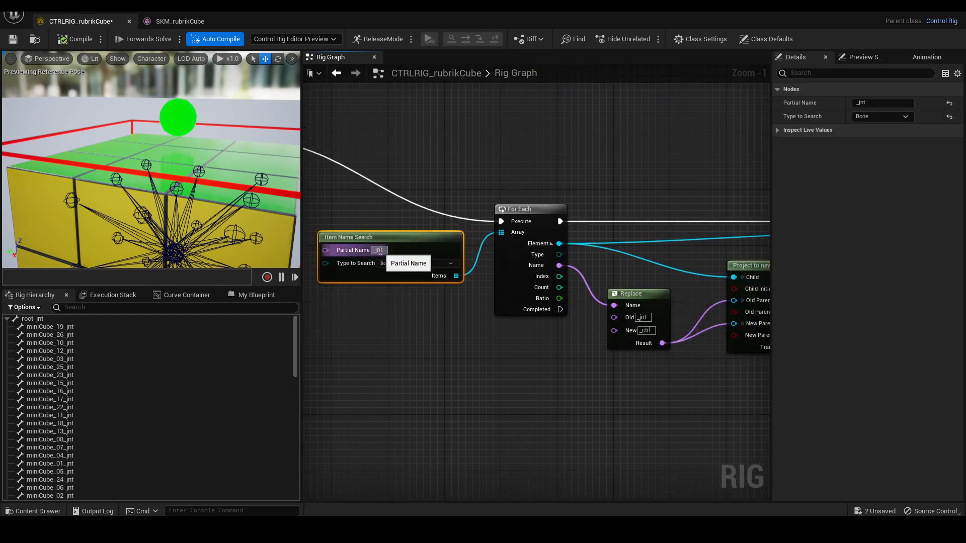
{"action": "mouse_move", "coordinate": [564, 165]}
{"action": "right_mouse_down"}
{"action": "mouse_move", "coordinate": [453, 158]}
{"action": "mouse_move", "coordinate": [562, 164]}
{"action": "right_mouse_up"}
{"action": "left_click", "coordinate": [614, 284]}
{"action": "scroll", "coordinate": [566, 222], "scroll_direction": "up", "scroll_amount": 2}
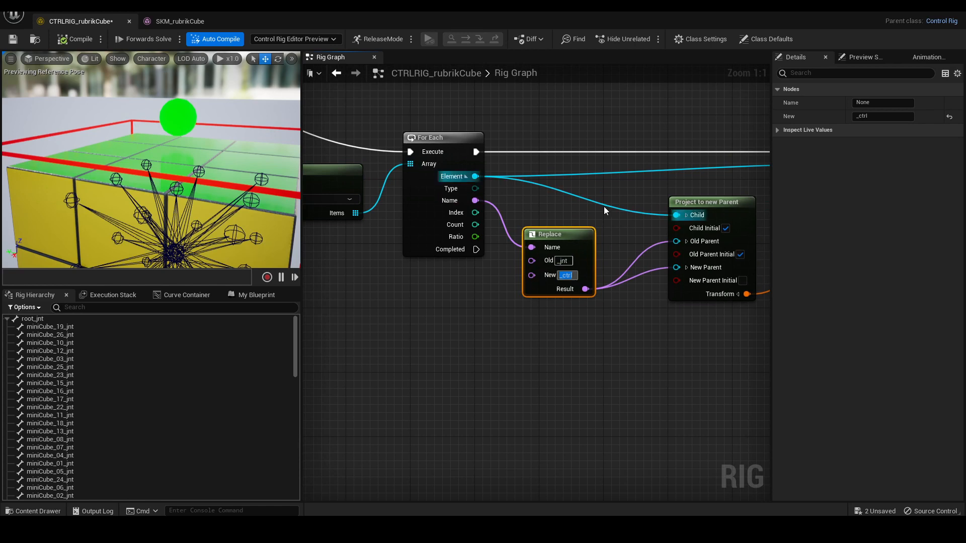
Inspect the Project to new Parent node, its link from the Replace node and the Set Transform - Bone node
{"action": "right_click_drag", "start_coordinate": [604, 207], "coordinate": [465, 203]}
{"action": "right_click_drag", "start_coordinate": [592, 183], "coordinate": [513, 188]}
{"action": "left_click_drag", "start_coordinate": [520, 203], "coordinate": [544, 207]}
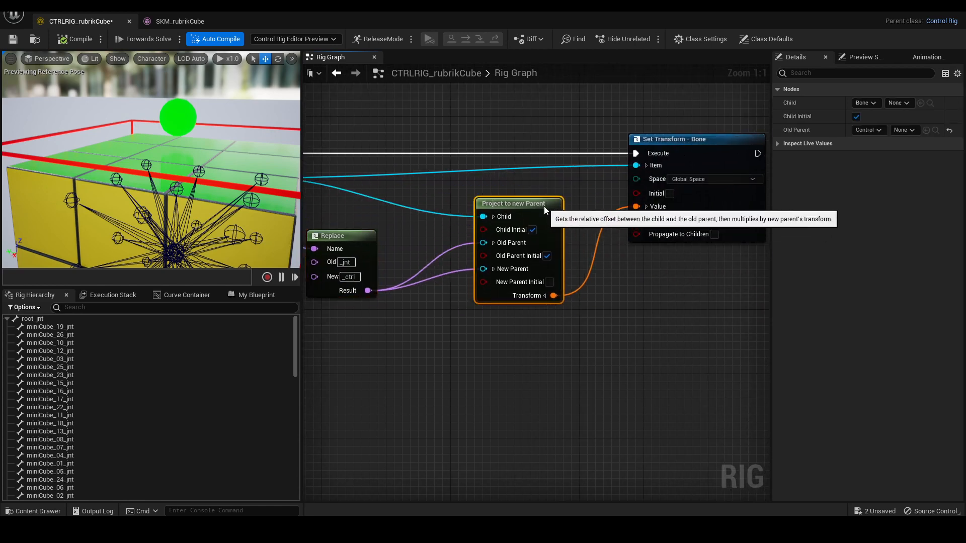
{"action": "right_click_drag", "start_coordinate": [576, 201], "coordinate": [555, 232]}
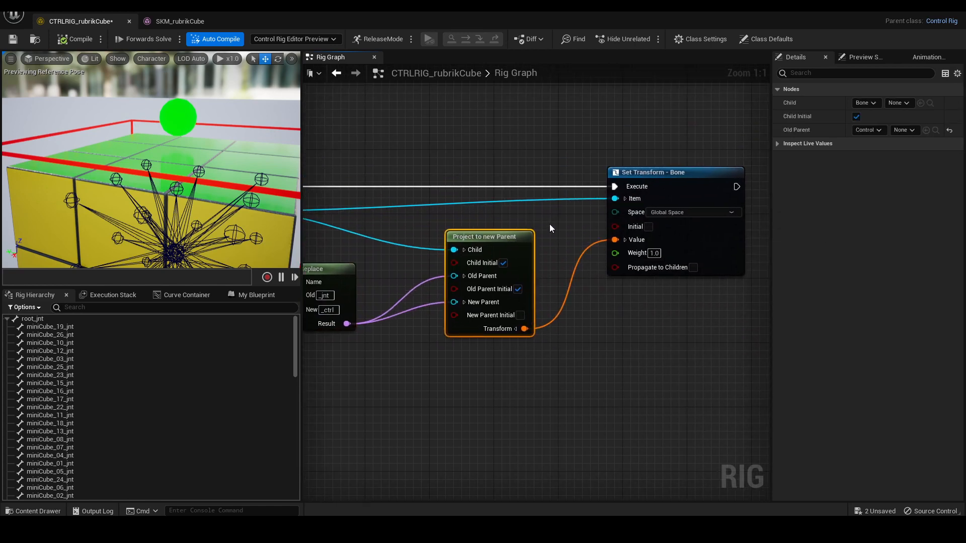
{"action": "right_click_drag", "start_coordinate": [430, 245], "coordinate": [500, 248]}
{"action": "left_click_drag", "start_coordinate": [404, 264], "coordinate": [438, 263]}
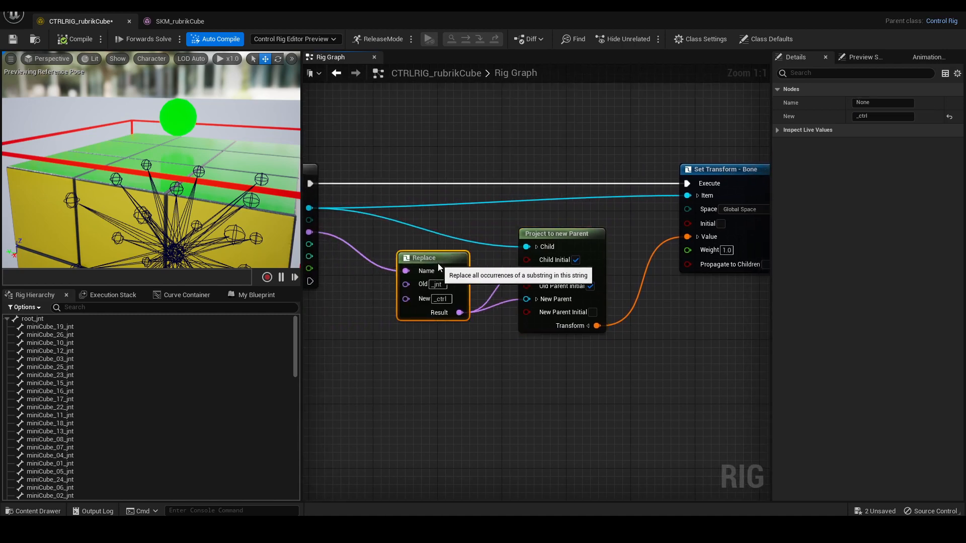
{"action": "right_click_drag", "start_coordinate": [692, 155], "coordinate": [621, 181]}
{"action": "left_click", "coordinate": [652, 196]}
Look over the complete B branch, selecting the nodes from For Each to Set Transform - Bone together
{"action": "right_click_drag", "start_coordinate": [501, 166], "coordinate": [546, 208]}
{"action": "scroll", "coordinate": [603, 172], "scroll_direction": "down", "scroll_amount": 3}
{"action": "scroll", "coordinate": [588, 166], "scroll_direction": "down", "scroll_amount": 4}
{"action": "scroll", "coordinate": [546, 209], "scroll_direction": "up", "scroll_amount": 3}
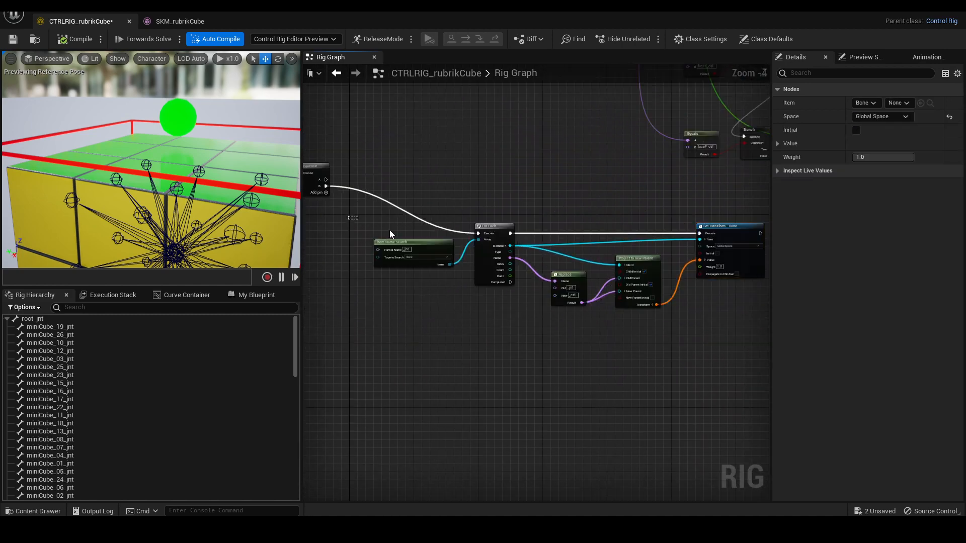
{"action": "left_click_drag", "start_coordinate": [745, 322], "coordinate": [746, 321]}
{"action": "left_click", "coordinate": [715, 320]}
{"action": "right_click_drag", "start_coordinate": [726, 323], "coordinate": [701, 341]}
{"action": "scroll", "coordinate": [701, 341], "scroll_direction": "up", "scroll_amount": 1}
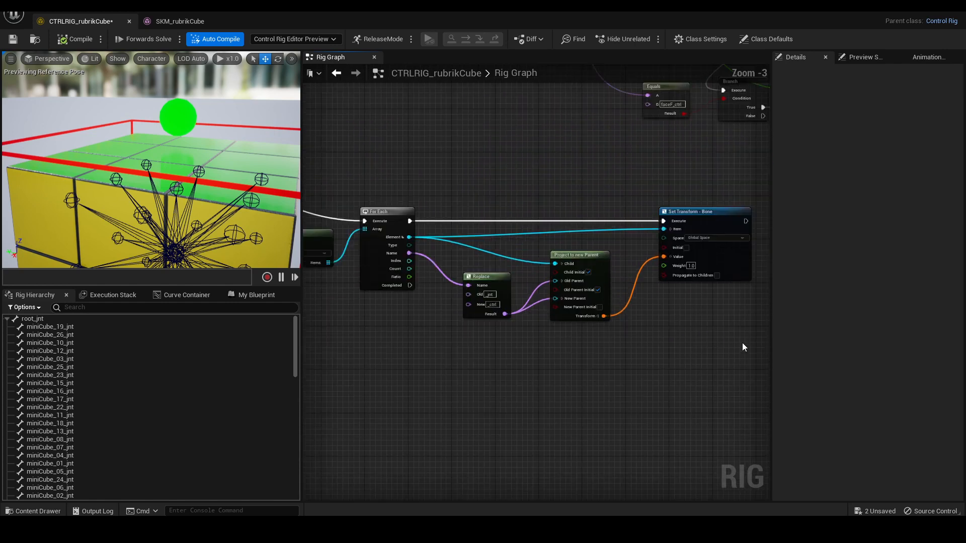
{"action": "left_click_drag", "start_coordinate": [319, 178], "coordinate": [321, 178]}
{"action": "right_click_drag", "start_coordinate": [413, 174], "coordinate": [424, 174]}
{"action": "scroll", "coordinate": [423, 174], "scroll_direction": "down", "scroll_amount": 1}
{"action": "left_click", "coordinate": [368, 182]}
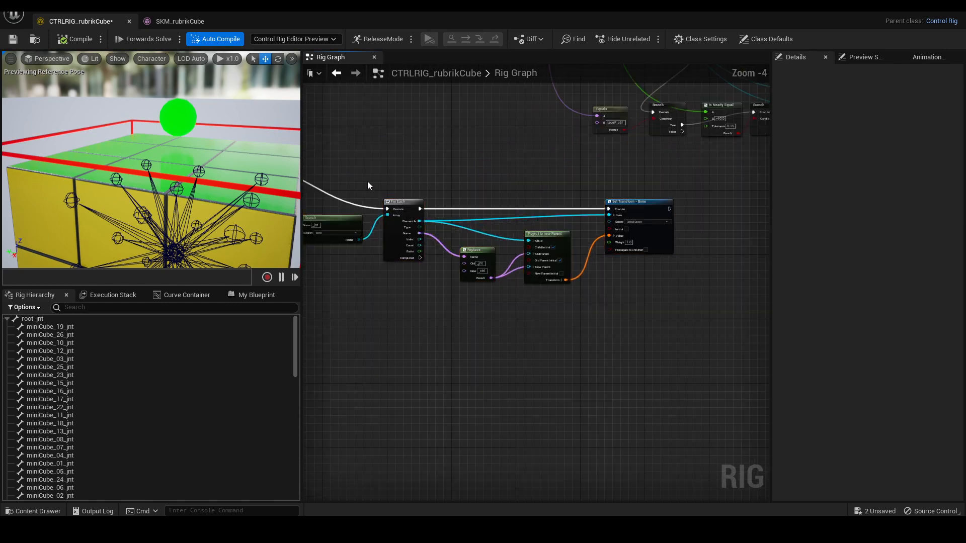
{"action": "left_click_drag", "start_coordinate": [626, 301], "coordinate": [627, 302]}
{"action": "right_click_drag", "start_coordinate": [629, 303], "coordinate": [657, 313]}
{"action": "scroll", "coordinate": [657, 313], "scroll_direction": "up", "scroll_amount": 2}
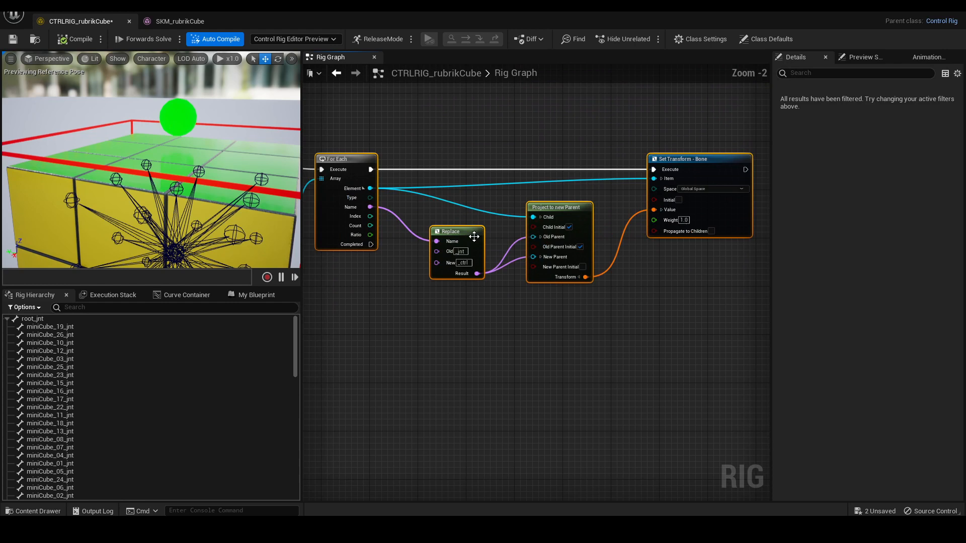
{"action": "left_click", "coordinate": [495, 317]}
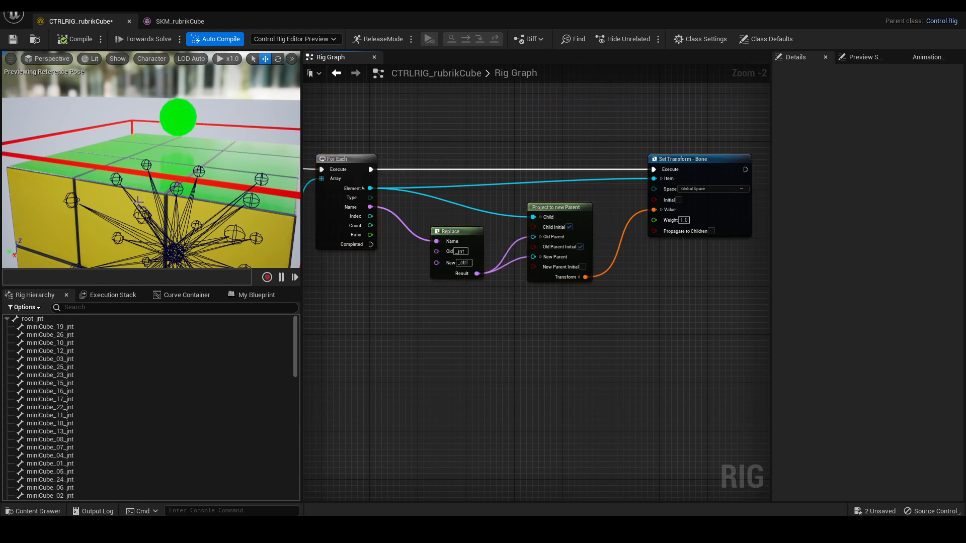
Select miniCube_25_ctrl in the rig hierarchy and view the cube's joints around it
{"action": "scroll", "coordinate": [74, 373], "scroll_direction": "down", "scroll_amount": 10}
{"action": "left_click", "coordinate": [80, 359]}
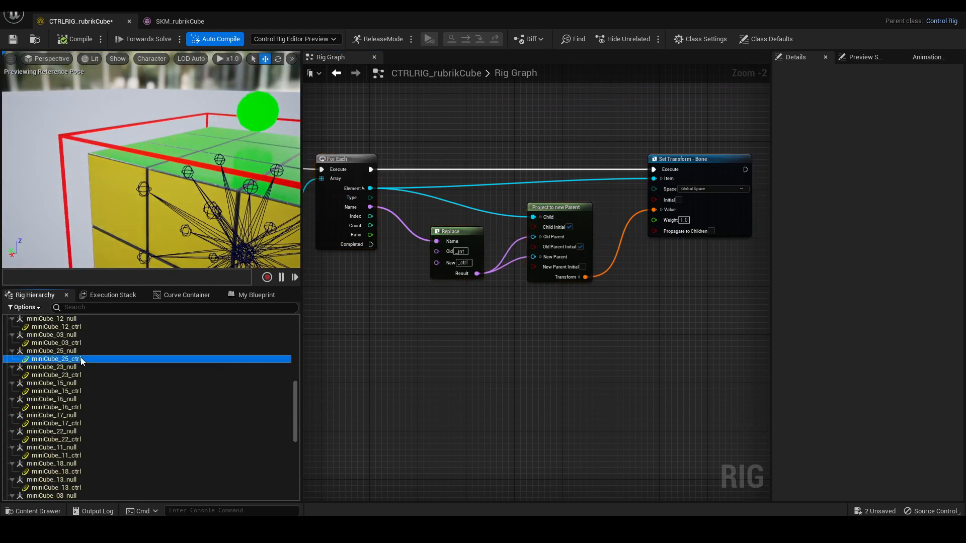
{"action": "mouse_move", "coordinate": [185, 235]}
{"action": "right_mouse_down"}
{"action": "mouse_move", "coordinate": [202, 240]}
{"action": "mouse_move", "coordinate": [176, 239]}
{"action": "right_mouse_up"}
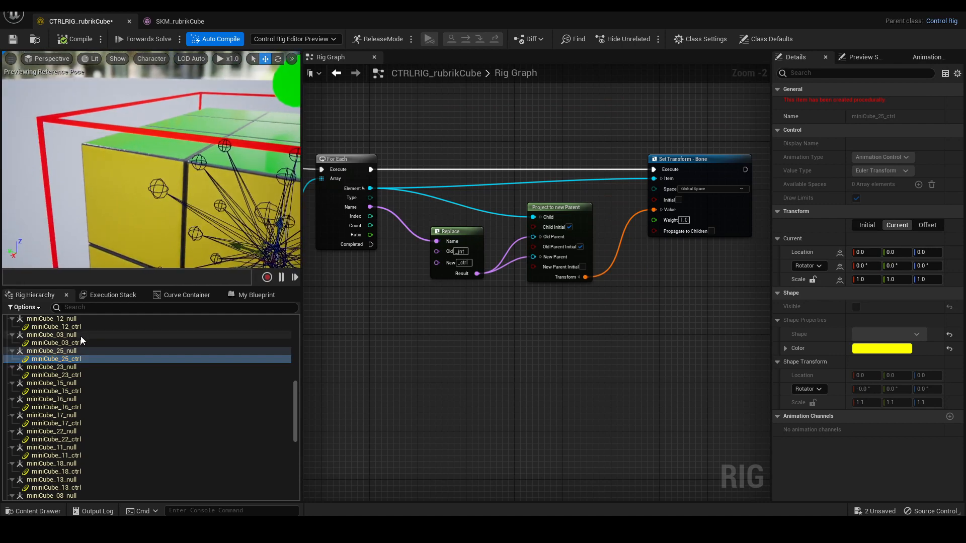
{"action": "scroll", "coordinate": [461, 273], "scroll_direction": "up", "scroll_amount": 2}
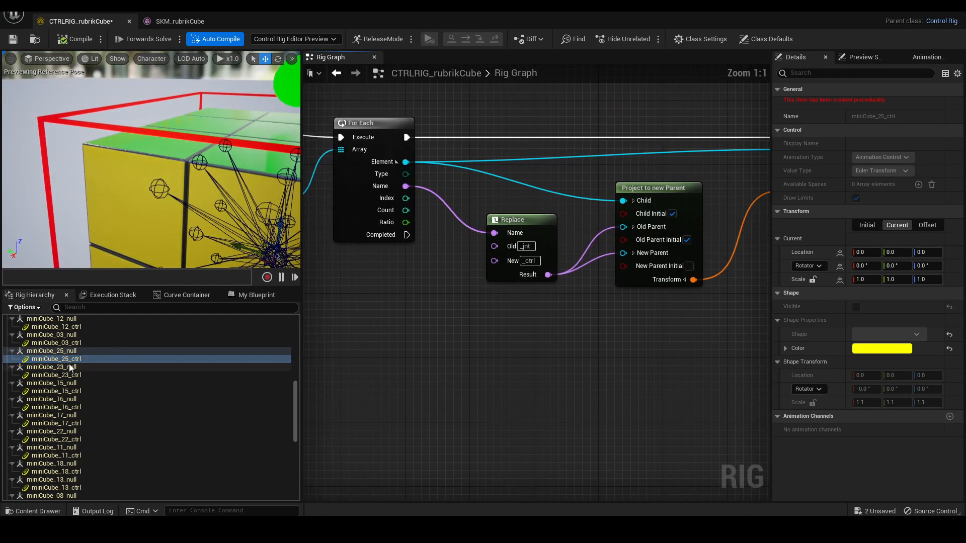
{"action": "right_click_drag", "start_coordinate": [153, 231], "coordinate": [212, 230]}
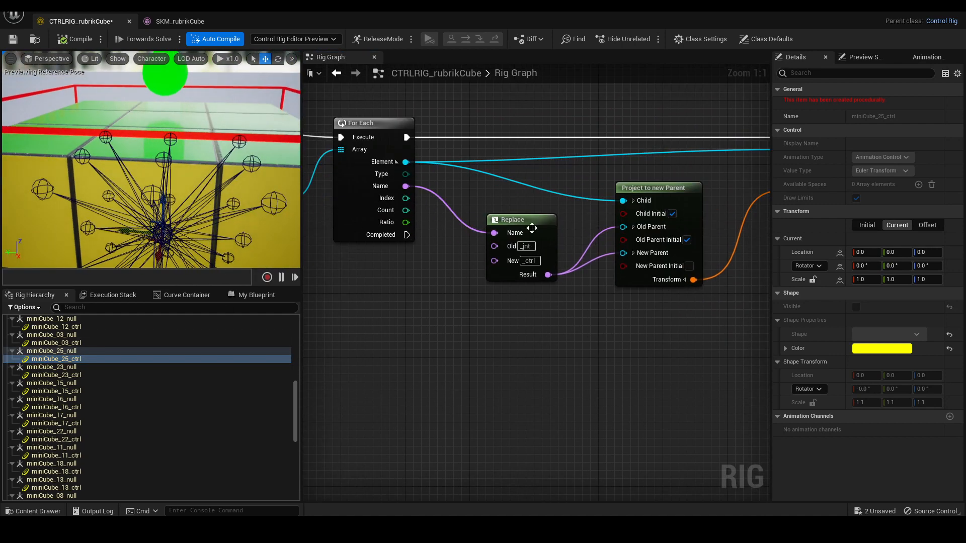
Go through the Replace, Project to new Parent and Set Transform - Bone nodes one after another
{"action": "mouse_move", "coordinate": [531, 227]}
{"action": "left_mouse_down"}
{"action": "mouse_move", "coordinate": [541, 222]}
{"action": "mouse_move", "coordinate": [524, 220]}
{"action": "left_mouse_up"}
{"action": "right_click_drag", "start_coordinate": [649, 164], "coordinate": [539, 178]}
{"action": "left_click_drag", "start_coordinate": [556, 208], "coordinate": [532, 201]}
{"action": "right_click_drag", "start_coordinate": [616, 195], "coordinate": [508, 218]}
{"action": "left_click_drag", "start_coordinate": [609, 162], "coordinate": [639, 164]}
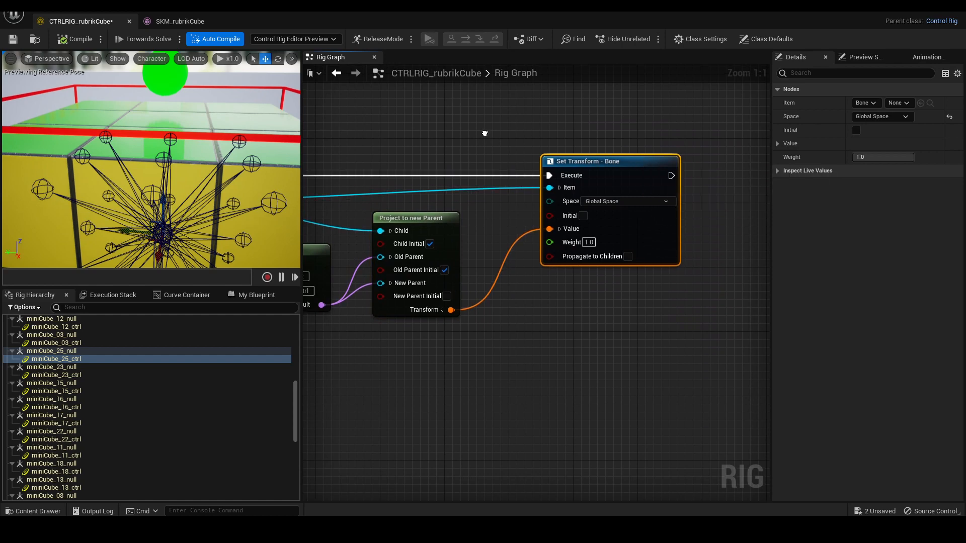
View the cube from its red face and select miniCube_03_ctrl in the rig hierarchy
{"action": "right_click_drag", "start_coordinate": [485, 134], "coordinate": [622, 150]}
{"action": "scroll", "coordinate": [622, 150], "scroll_direction": "down", "scroll_amount": 2}
{"action": "right_click_drag", "start_coordinate": [132, 201], "coordinate": [261, 196]}
{"action": "left_click", "coordinate": [57, 342]}
Move the Forwards Solve and Sequence nodes back up beside the upper Item Name Search node
{"action": "scroll", "coordinate": [578, 178], "scroll_direction": "down", "scroll_amount": 5}
{"action": "right_click_drag", "start_coordinate": [515, 152], "coordinate": [496, 239]}
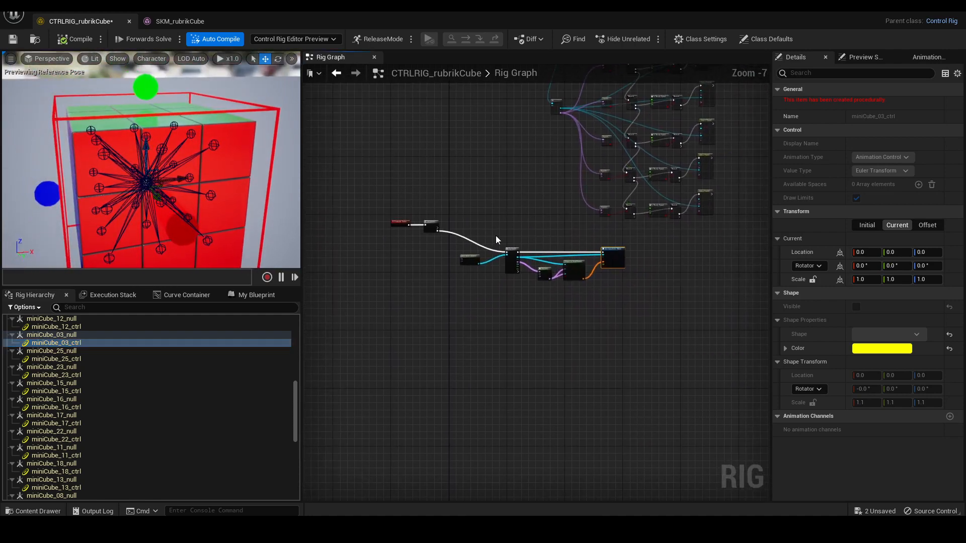
{"action": "left_click", "coordinate": [704, 326]}
{"action": "scroll", "coordinate": [533, 261], "scroll_direction": "up", "scroll_amount": 3}
{"action": "left_click_drag", "start_coordinate": [475, 351], "coordinate": [492, 94]}
{"action": "left_click_drag", "start_coordinate": [461, 345], "coordinate": [538, 123]}
{"action": "right_click_drag", "start_coordinate": [527, 138], "coordinate": [467, 321]}
{"action": "scroll", "coordinate": [540, 211], "scroll_direction": "down", "scroll_amount": 1}
{"action": "right_click_drag", "start_coordinate": [545, 204], "coordinate": [561, 321]}
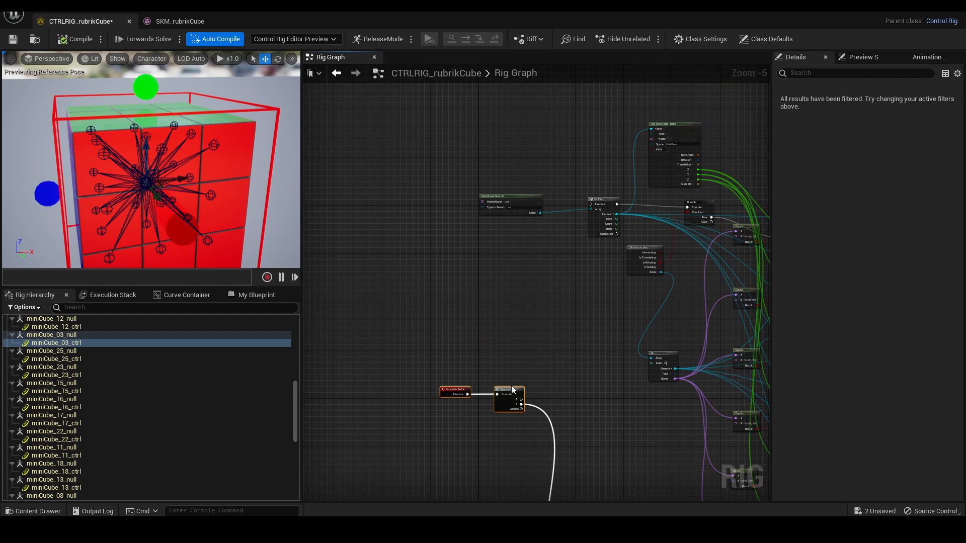
{"action": "left_click_drag", "start_coordinate": [513, 389], "coordinate": [512, 154]}
Connect the Sequence node's A output to the upper For Each and place Forwards Solve and Sequence below Item Name Search
{"action": "scroll", "coordinate": [512, 154], "scroll_direction": "up", "scroll_amount": 4}
{"action": "right_click_drag", "start_coordinate": [573, 162], "coordinate": [506, 124]}
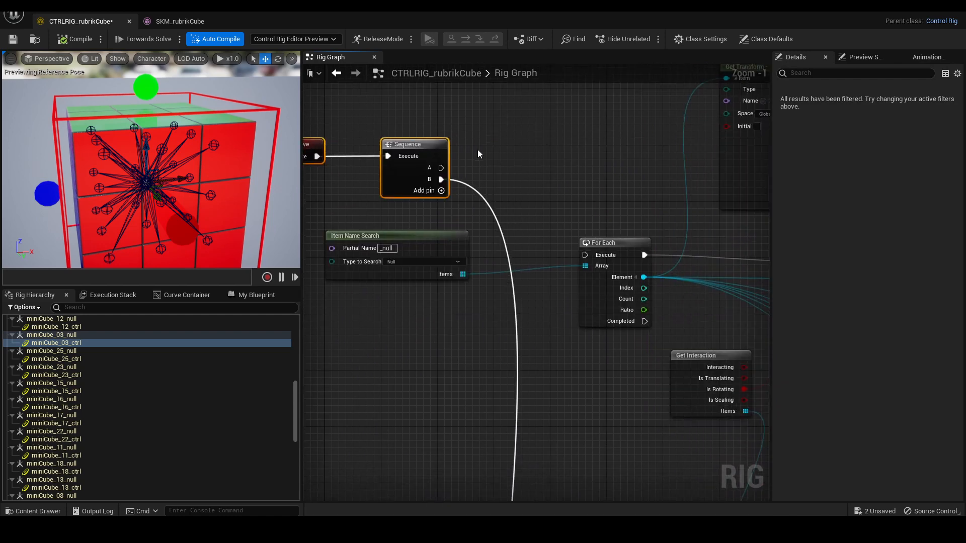
{"action": "left_click_drag", "start_coordinate": [422, 146], "coordinate": [599, 256]}
{"action": "scroll", "coordinate": [519, 150], "scroll_direction": "down", "scroll_amount": 2}
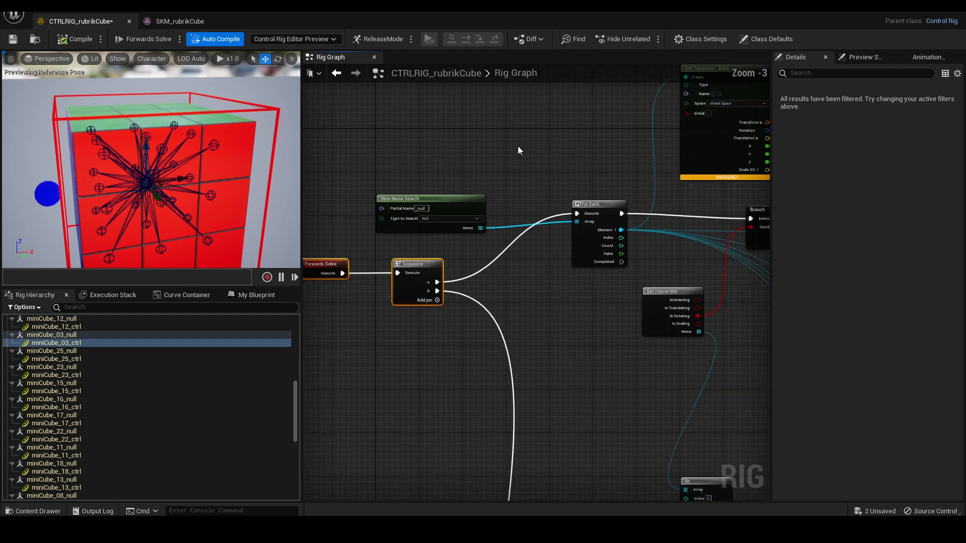
Turn off bone drawing in the preview viewport
{"action": "left_click", "coordinate": [154, 59]}
{"action": "mouse_move", "coordinate": [198, 118]}
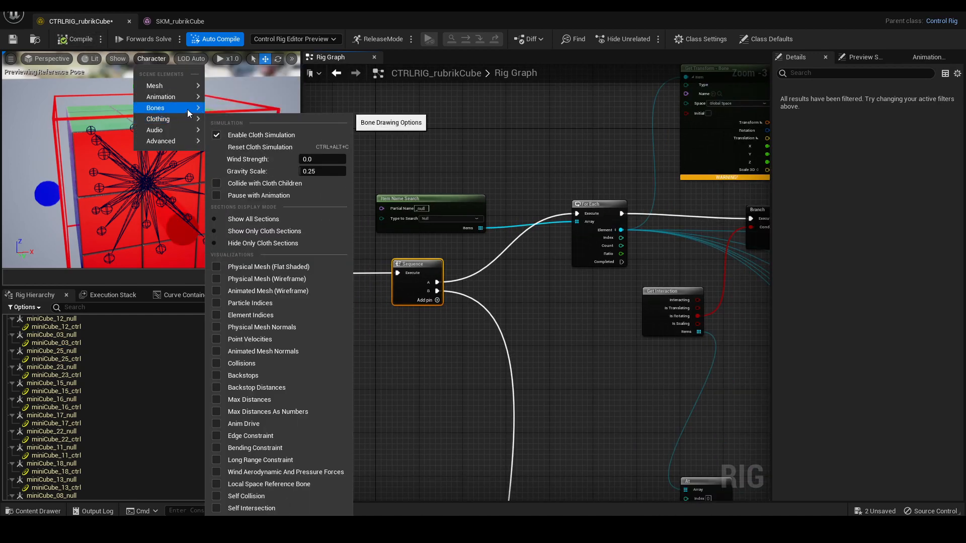
{"action": "left_click", "coordinate": [261, 243]}
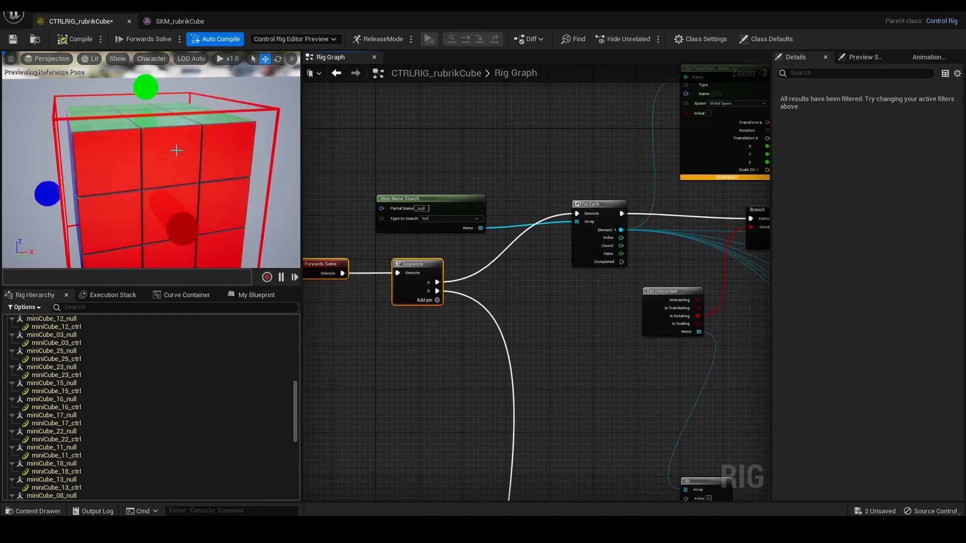
Try rotating the red face's sphere control in the viewport and recompile the rig
{"action": "left_click", "coordinate": [193, 224]}
{"action": "right_click_drag", "start_coordinate": [193, 224], "coordinate": [117, 169]}
{"action": "key", "text": "e"}
{"action": "left_click_drag", "start_coordinate": [108, 157], "coordinate": [164, 146]}
{"action": "left_click", "coordinate": [68, 41]}
Select the upper Item Name Search node and inspect its partial name _null and search type Null
{"action": "scroll", "coordinate": [562, 134], "scroll_direction": "up", "scroll_amount": 2}
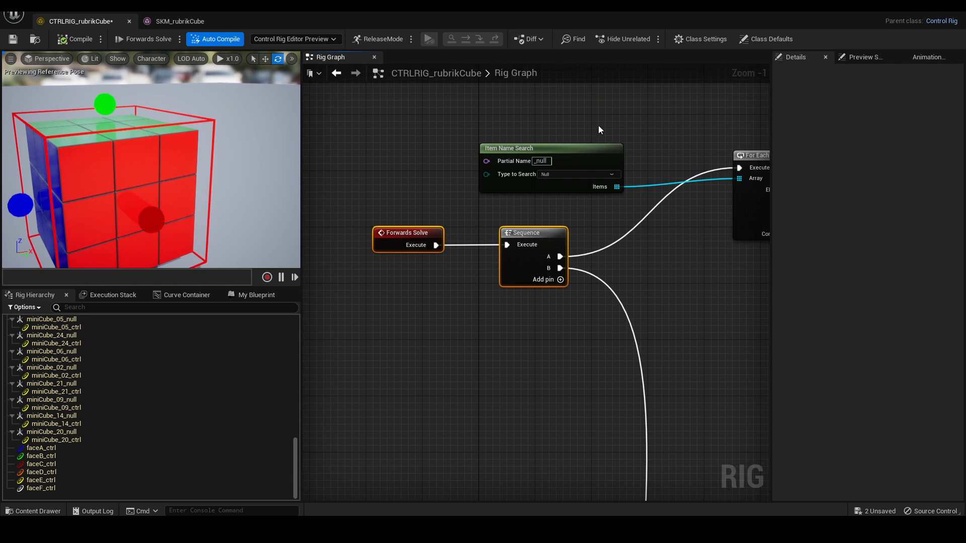
{"action": "scroll", "coordinate": [553, 131], "scroll_direction": "down", "scroll_amount": 1}
{"action": "left_click", "coordinate": [505, 154]}
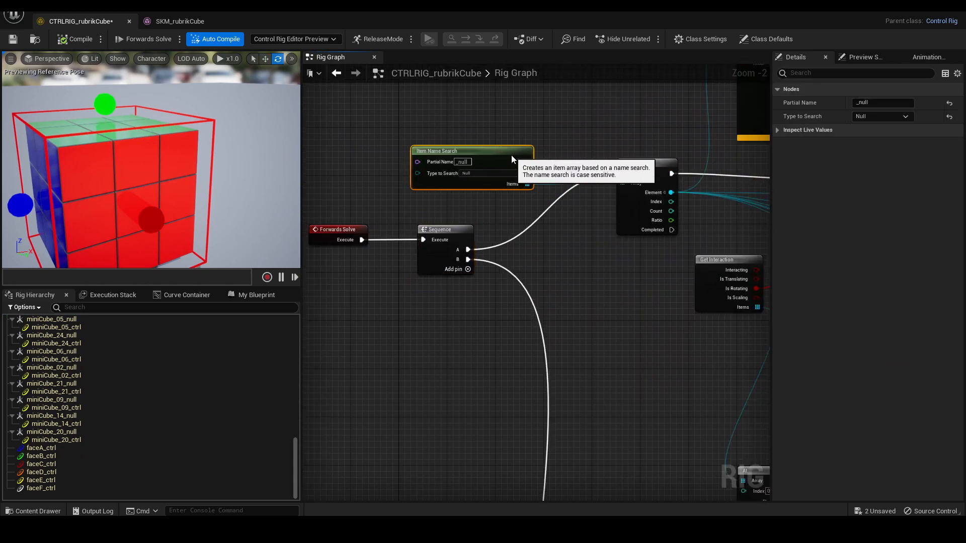
{"action": "scroll", "coordinate": [532, 146], "scroll_direction": "up", "scroll_amount": 2}
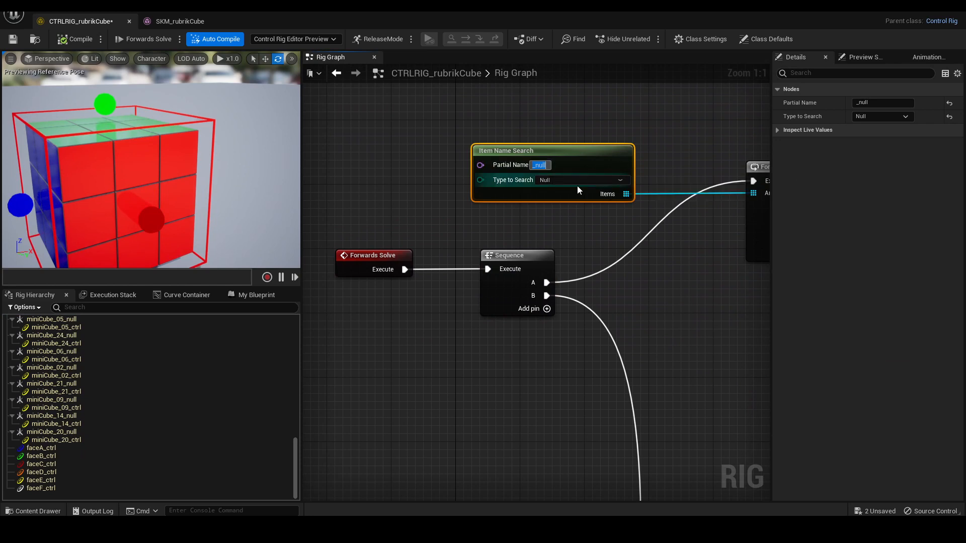
Collapse the root_jnt and root_ctrl branches in the rig hierarchy
{"action": "left_click_drag", "start_coordinate": [295, 443], "coordinate": [295, 322]}
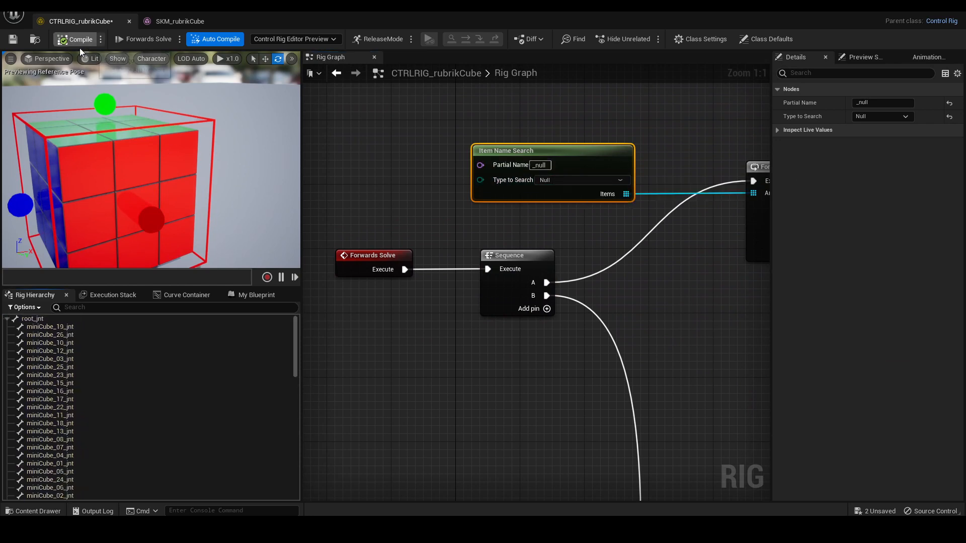
{"action": "left_click", "coordinate": [7, 319]}
{"action": "left_click", "coordinate": [8, 327]}
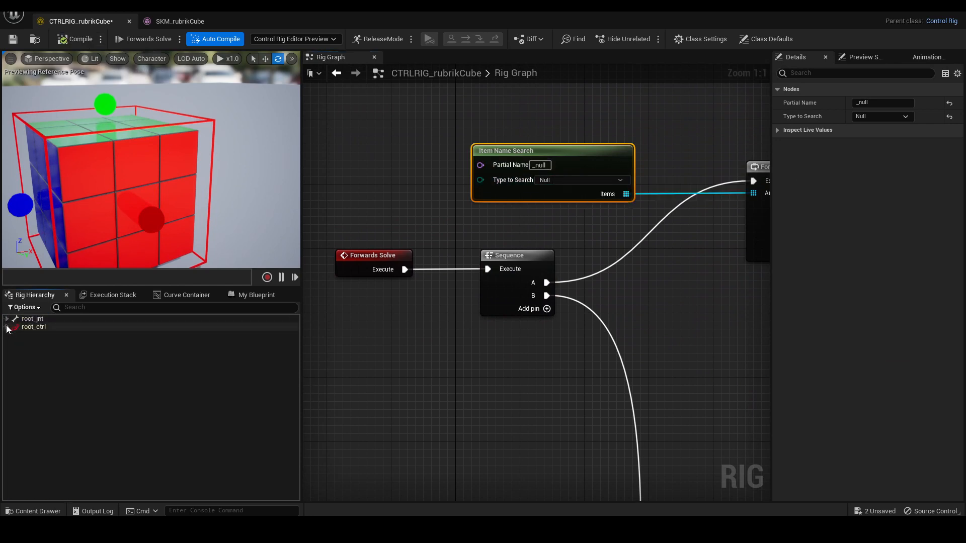
Expand root_ctrl in the rig hierarchy and collapse the individual null branches from miniCube_19_null down to miniCube_05_null
{"action": "left_click", "coordinate": [8, 328]}
{"action": "left_click", "coordinate": [12, 335]}
{"action": "left_click", "coordinate": [12, 343]}
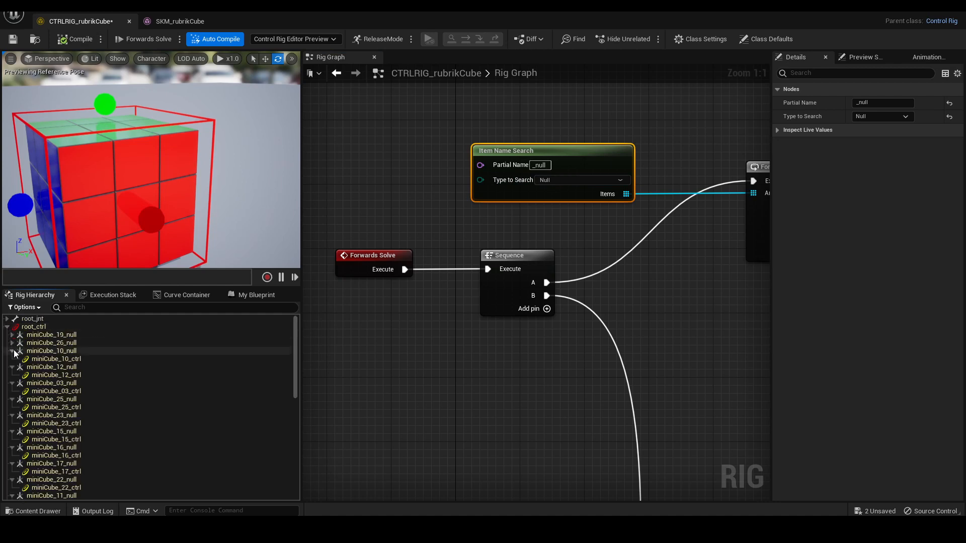
{"action": "left_click", "coordinate": [12, 351]}
{"action": "left_click", "coordinate": [12, 359]}
{"action": "left_click", "coordinate": [12, 368]}
{"action": "left_click", "coordinate": [12, 375]}
{"action": "left_click", "coordinate": [12, 383]}
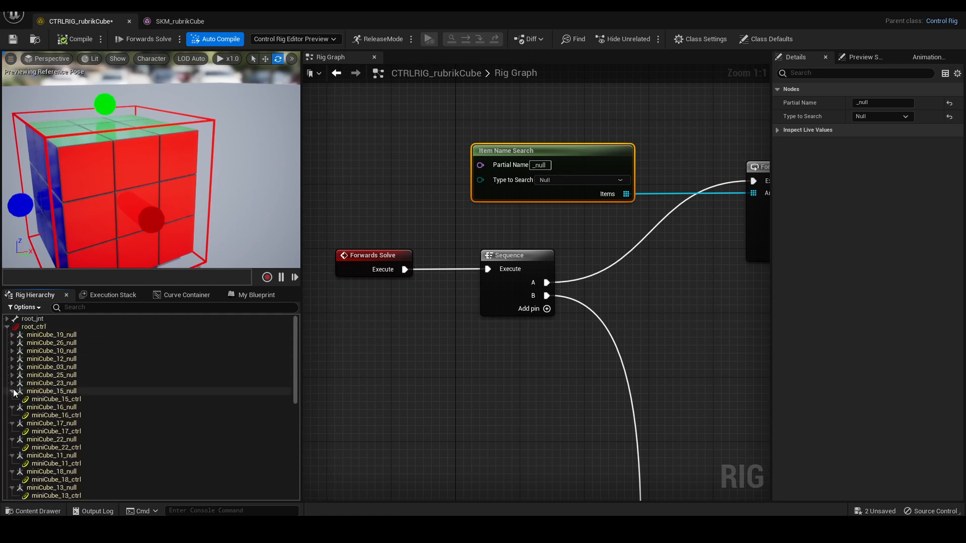
{"action": "left_click", "coordinate": [12, 392]}
{"action": "left_click", "coordinate": [12, 399]}
{"action": "left_click", "coordinate": [12, 408]}
{"action": "left_click", "coordinate": [12, 415]}
{"action": "left_click", "coordinate": [12, 423]}
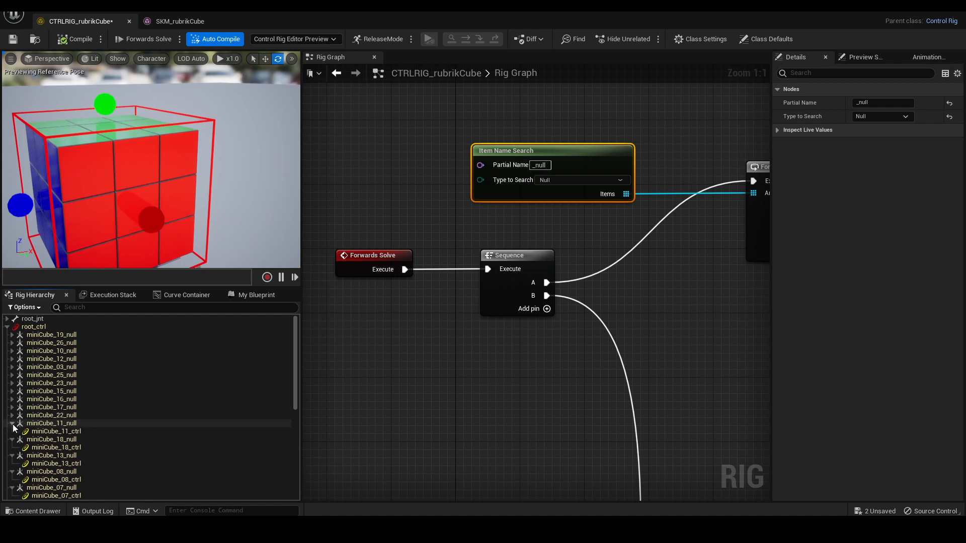
{"action": "left_click", "coordinate": [12, 432]}
{"action": "left_click", "coordinate": [12, 440]}
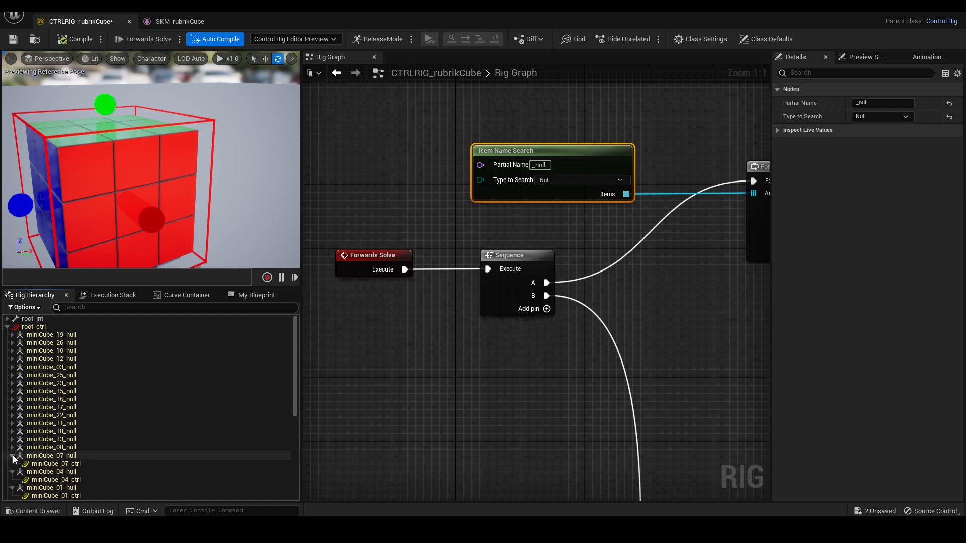
{"action": "scroll", "coordinate": [16, 467], "scroll_direction": "down", "scroll_amount": 3}
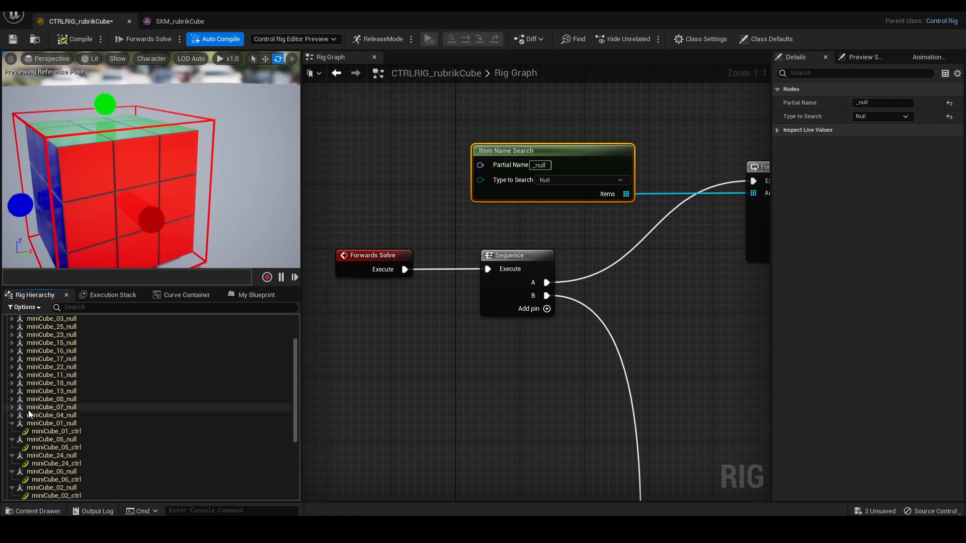
{"action": "left_click", "coordinate": [12, 431]}
Select the nulls miniCube_19_null through miniCube_05_null in the hierarchy, and shift the upper Item Name Search node slightly away from the Sequence node
{"action": "scroll", "coordinate": [50, 392], "scroll_direction": "up", "scroll_amount": 3}
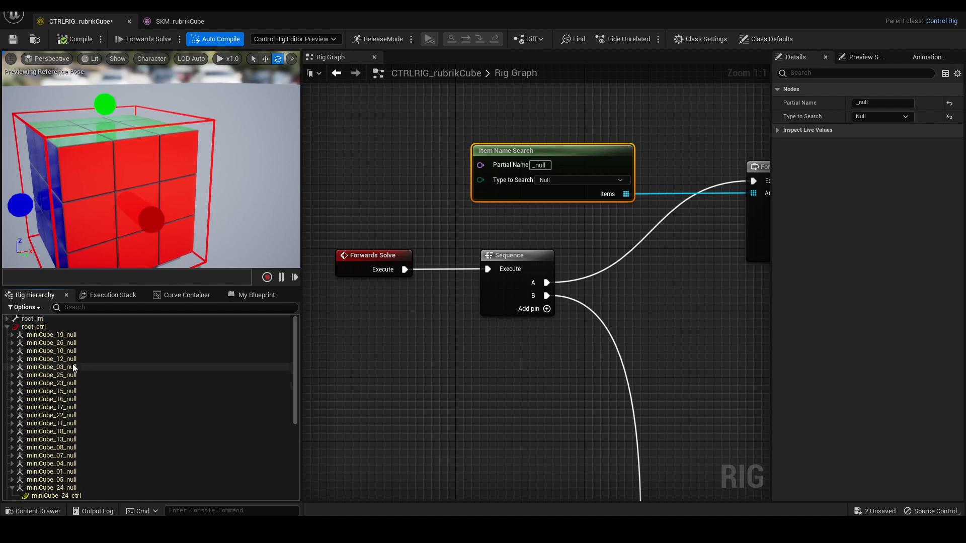
{"action": "left_click", "coordinate": [80, 334]}
{"action": "left_click", "coordinate": [83, 479], "text": "shift"}
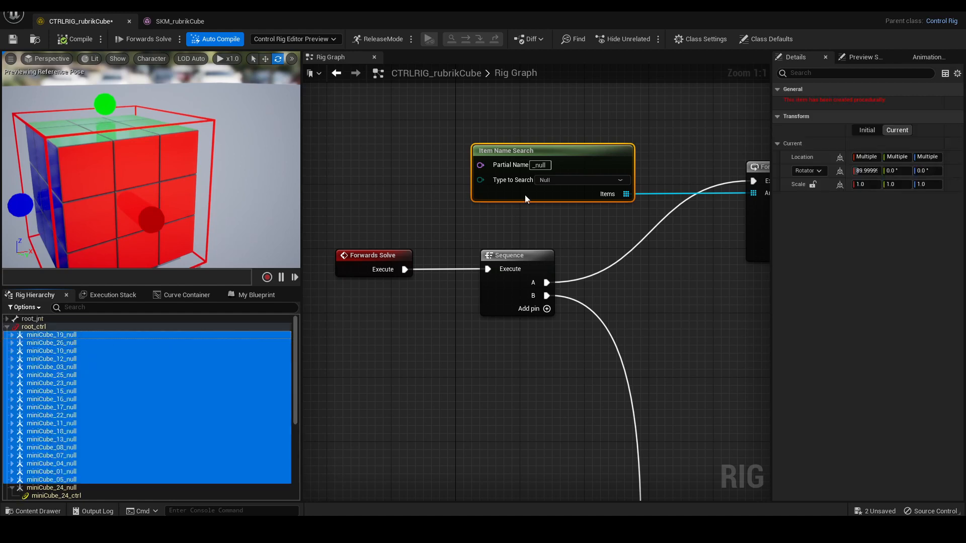
{"action": "left_click_drag", "start_coordinate": [525, 199], "coordinate": [464, 180]}
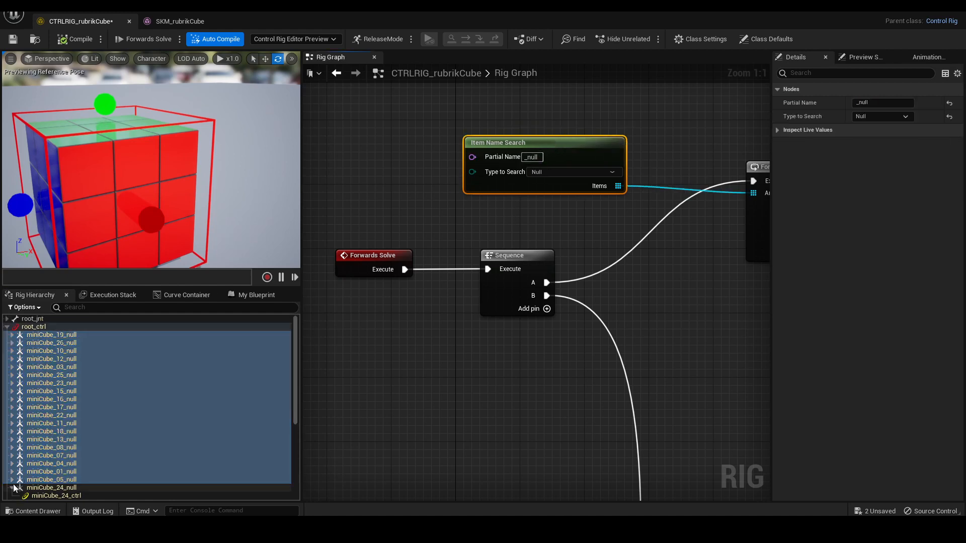
Select the For Each node fed by the null search and examine its array input and element output
{"action": "scroll", "coordinate": [40, 460], "scroll_direction": "down", "scroll_amount": 2}
{"action": "right_click_drag", "start_coordinate": [687, 268], "coordinate": [426, 281]}
{"action": "left_click", "coordinate": [527, 186]}
{"action": "right_click_drag", "start_coordinate": [671, 185], "coordinate": [526, 255]}
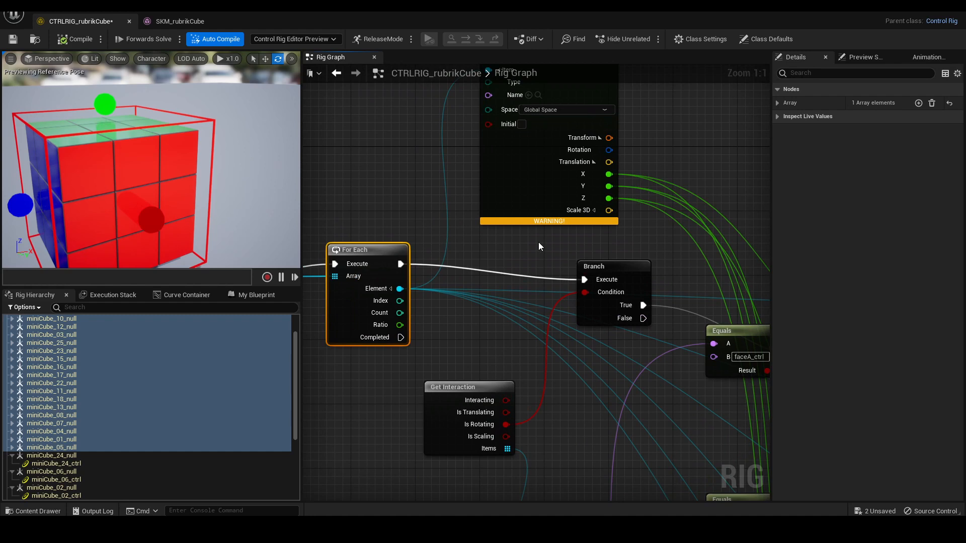
Select the Get Interaction node and inspect how its Is Rotating output drives the Branch condition
{"action": "right_click_drag", "start_coordinate": [472, 355], "coordinate": [516, 283]}
{"action": "mouse_move", "coordinate": [486, 313]}
{"action": "left_mouse_down"}
{"action": "mouse_move", "coordinate": [440, 298]}
{"action": "mouse_move", "coordinate": [482, 311]}
{"action": "left_mouse_up"}
{"action": "right_click_drag", "start_coordinate": [495, 278], "coordinate": [425, 278]}
{"action": "left_click", "coordinate": [473, 254]}
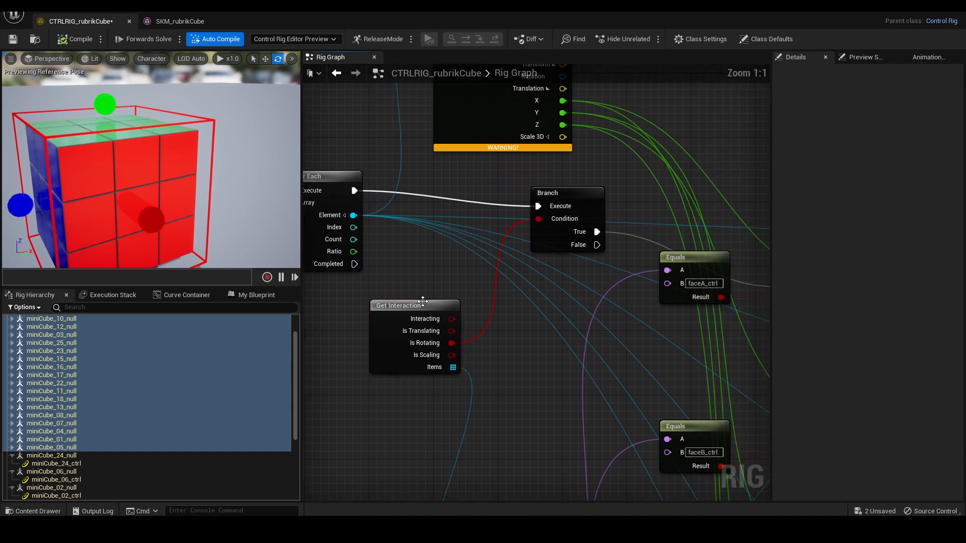
{"action": "left_click_drag", "start_coordinate": [420, 305], "coordinate": [413, 308]}
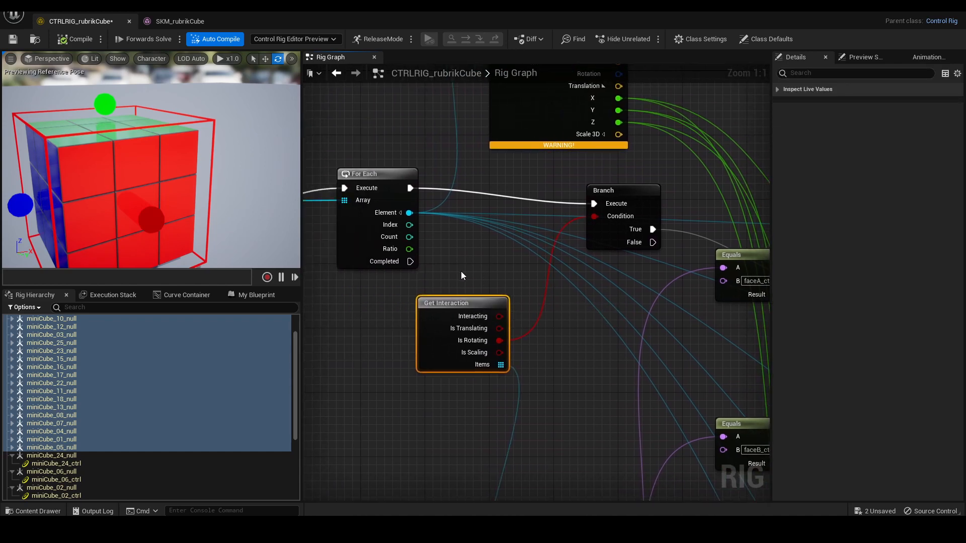
{"action": "right_click_drag", "start_coordinate": [476, 239], "coordinate": [492, 216]}
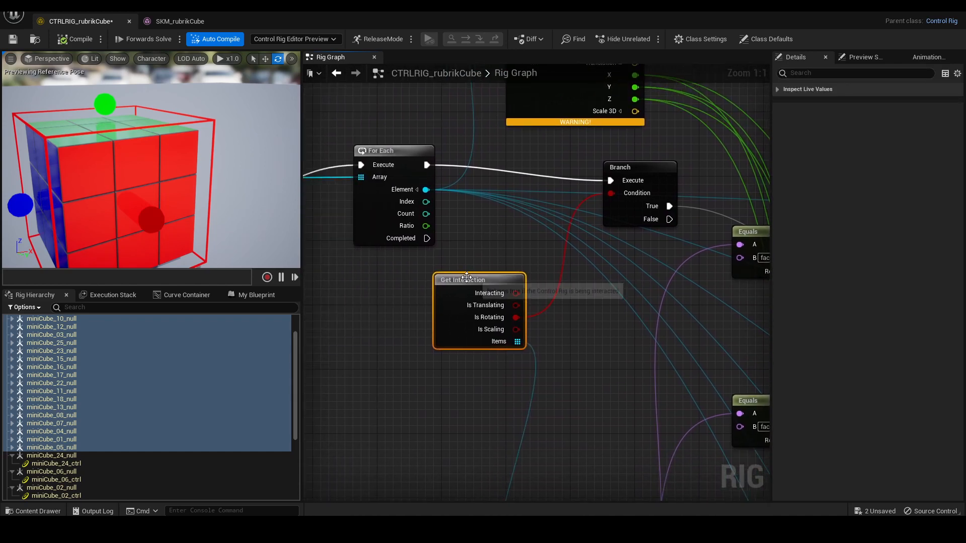
{"action": "right_click_drag", "start_coordinate": [558, 363], "coordinate": [498, 274]}
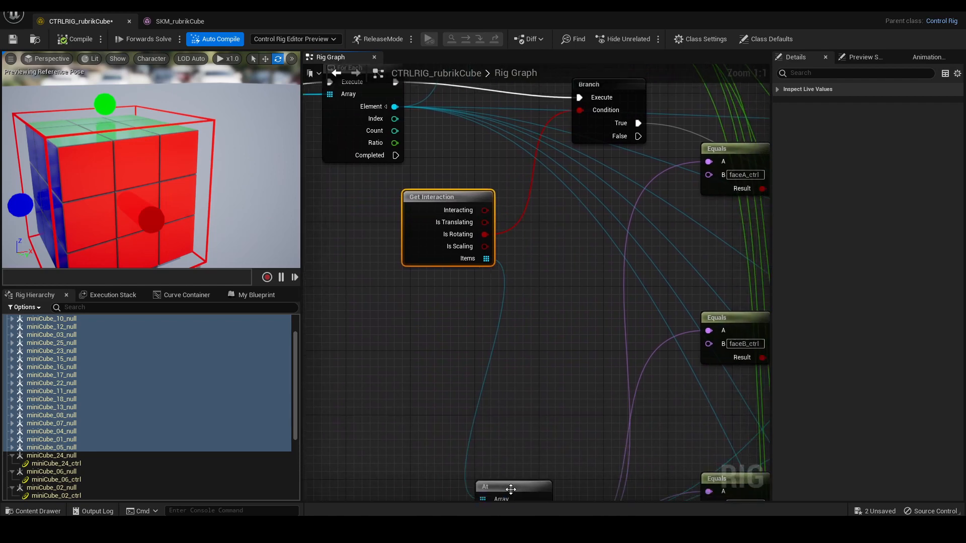
Reposition the At node below Get Interaction and examine the description of the Is Rotating output
{"action": "left_click_drag", "start_coordinate": [510, 489], "coordinate": [580, 446]}
{"action": "right_click_drag", "start_coordinate": [528, 278], "coordinate": [550, 357]}
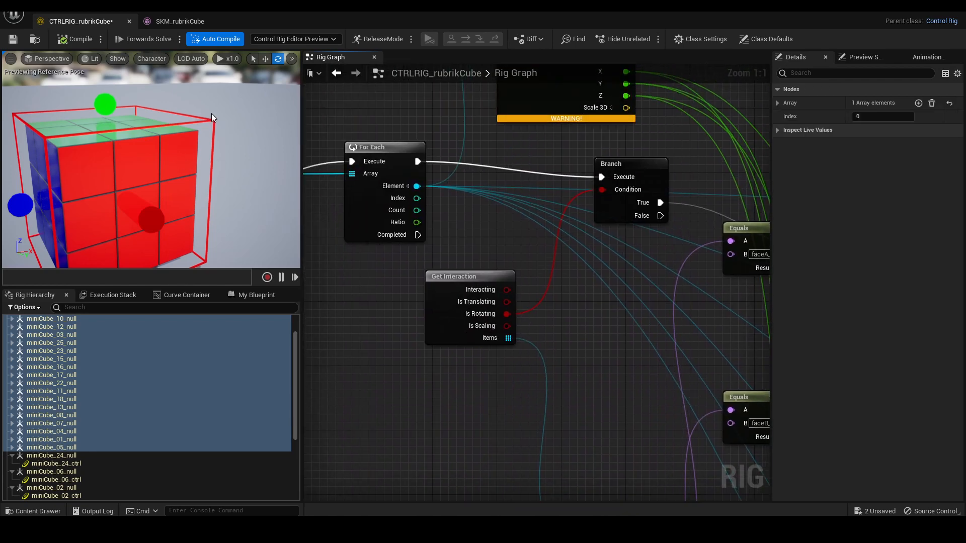
{"action": "right_click_drag", "start_coordinate": [526, 319], "coordinate": [487, 297]}
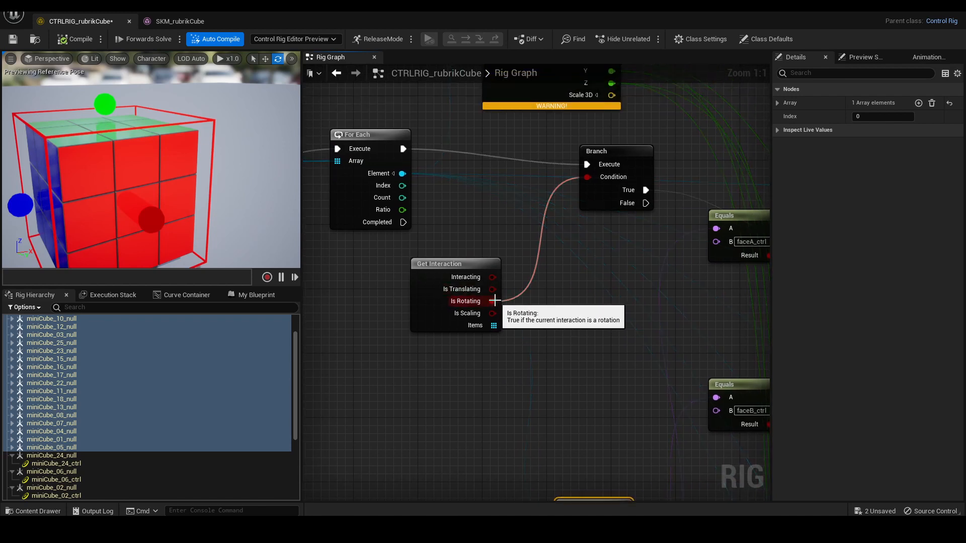
{"action": "right_click_drag", "start_coordinate": [512, 301], "coordinate": [492, 271]}
{"action": "right_click_drag", "start_coordinate": [542, 311], "coordinate": [409, 204]}
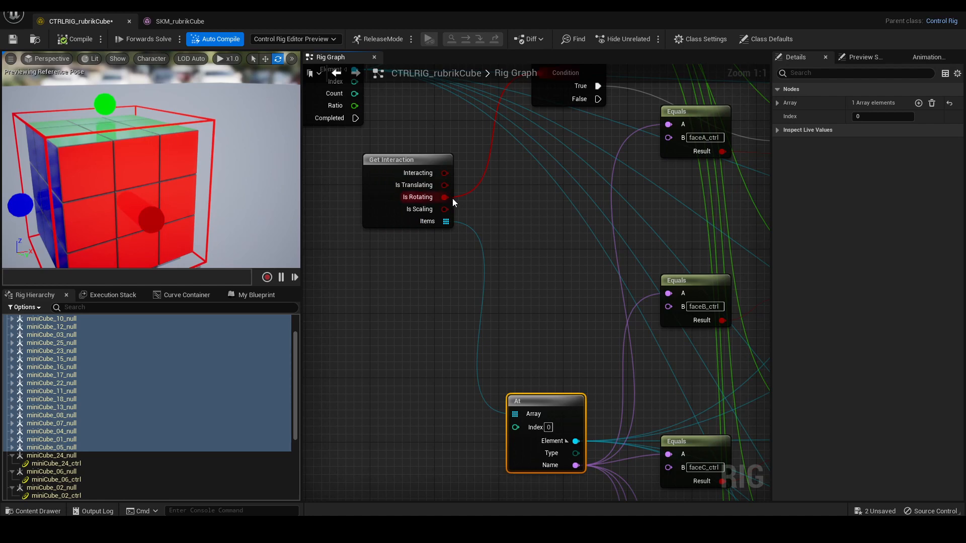
{"action": "right_click_drag", "start_coordinate": [347, 176], "coordinate": [353, 222]}
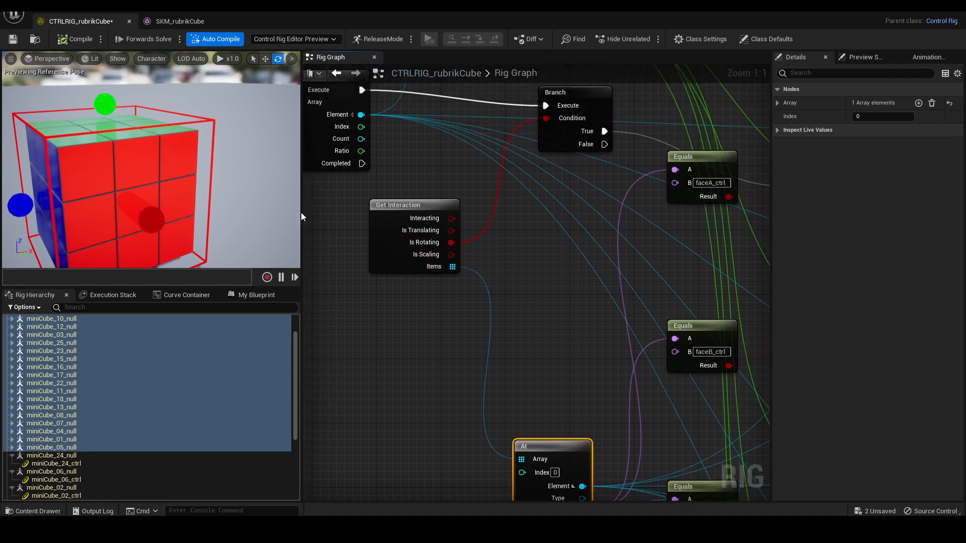
Select the green face's sphere control in the preview viewport and trace Get Interaction's Items output to the At node
{"action": "left_click", "coordinate": [105, 104]}
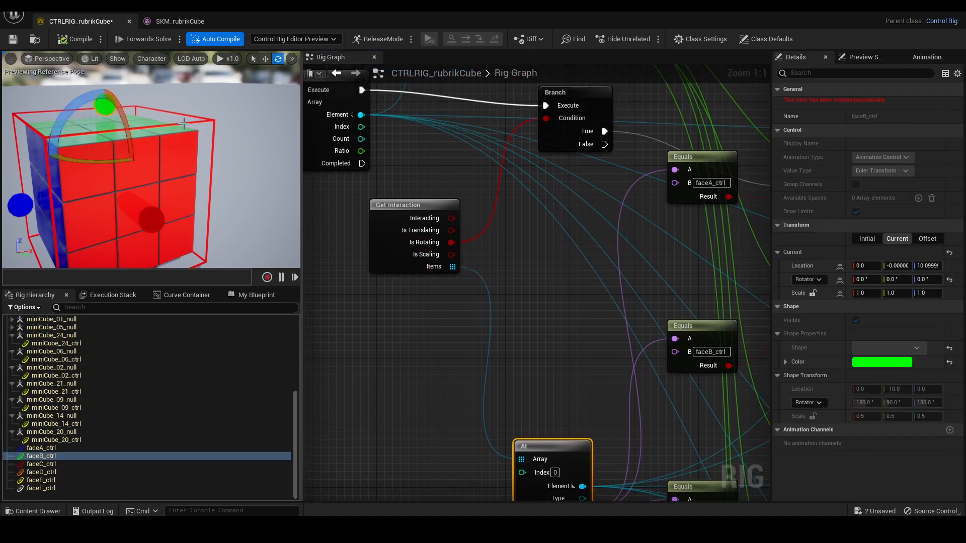
{"action": "left_click_drag", "start_coordinate": [184, 123], "coordinate": [241, 121], "text": "alt"}
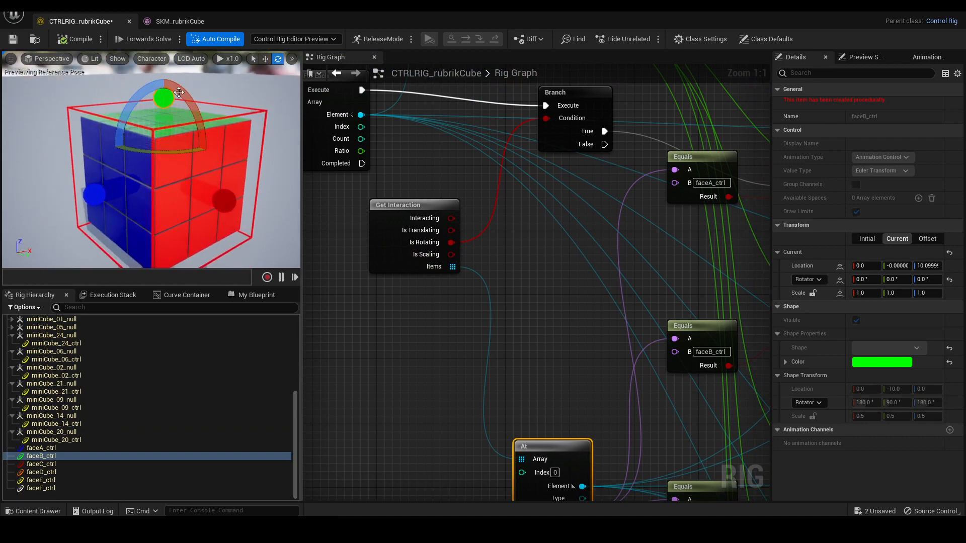
{"action": "right_click_drag", "start_coordinate": [474, 238], "coordinate": [439, 246]}
{"action": "right_click_drag", "start_coordinate": [497, 343], "coordinate": [496, 264]}
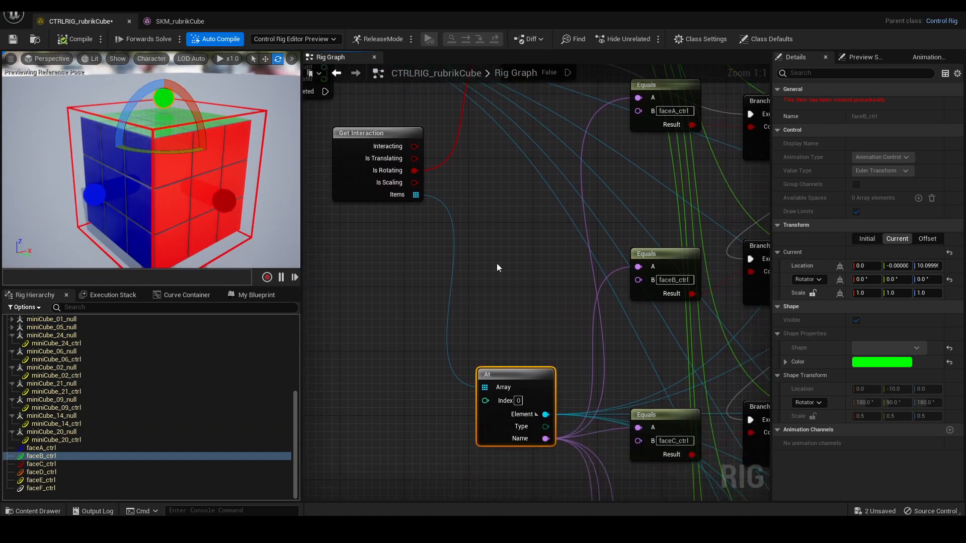
Move the At node beside Get Interaction to check its index input, and put it back further below
{"action": "left_click_drag", "start_coordinate": [512, 373], "coordinate": [486, 187]}
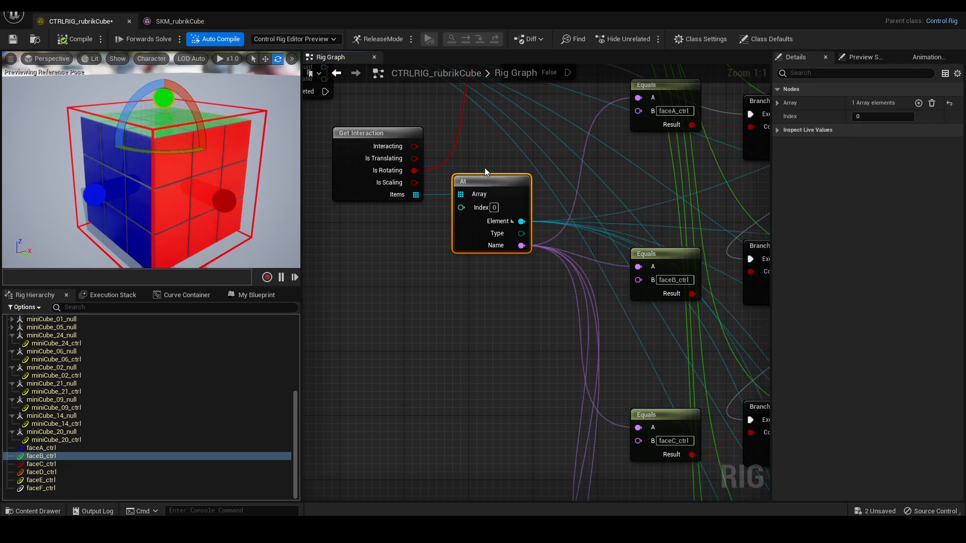
{"action": "right_click_drag", "start_coordinate": [424, 205], "coordinate": [456, 257]}
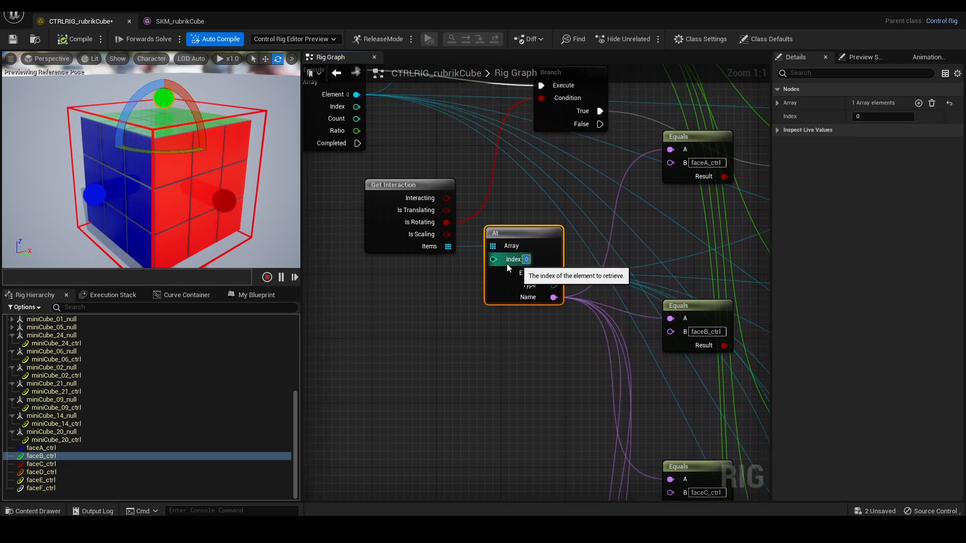
{"action": "left_click_drag", "start_coordinate": [525, 235], "coordinate": [550, 421]}
{"action": "right_click_drag", "start_coordinate": [526, 281], "coordinate": [550, 376]}
{"action": "scroll", "coordinate": [538, 344], "scroll_direction": "down", "scroll_amount": 2}
{"action": "right_click_drag", "start_coordinate": [528, 332], "coordinate": [510, 313]}
{"action": "scroll", "coordinate": [435, 270], "scroll_direction": "up", "scroll_amount": 2}
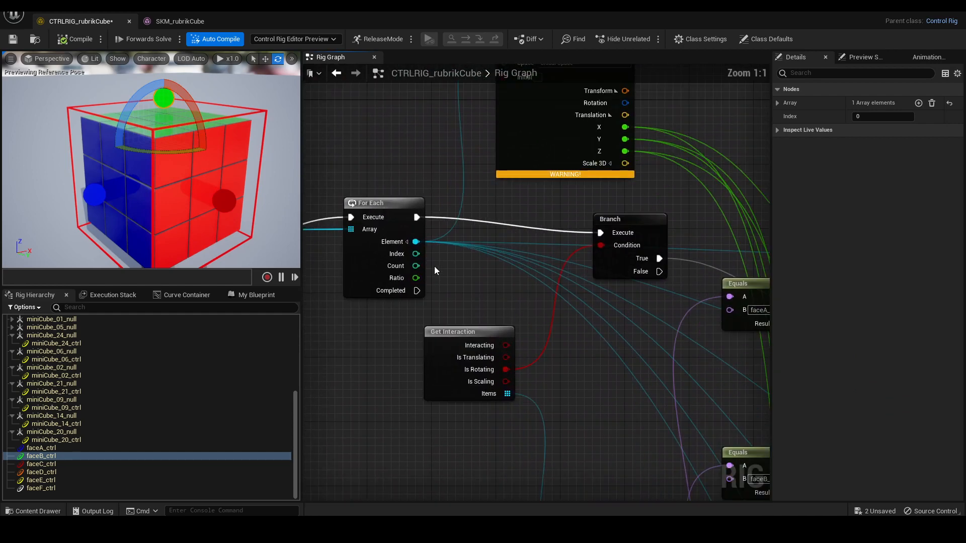
Examine the For Each node with its Get Transform - Bone and Branch nodes, and reselect the green face's sphere control
{"action": "left_click", "coordinate": [383, 206]}
{"action": "right_click_drag", "start_coordinate": [412, 172], "coordinate": [365, 267]}
{"action": "scroll", "coordinate": [363, 271], "scroll_direction": "down", "scroll_amount": 1}
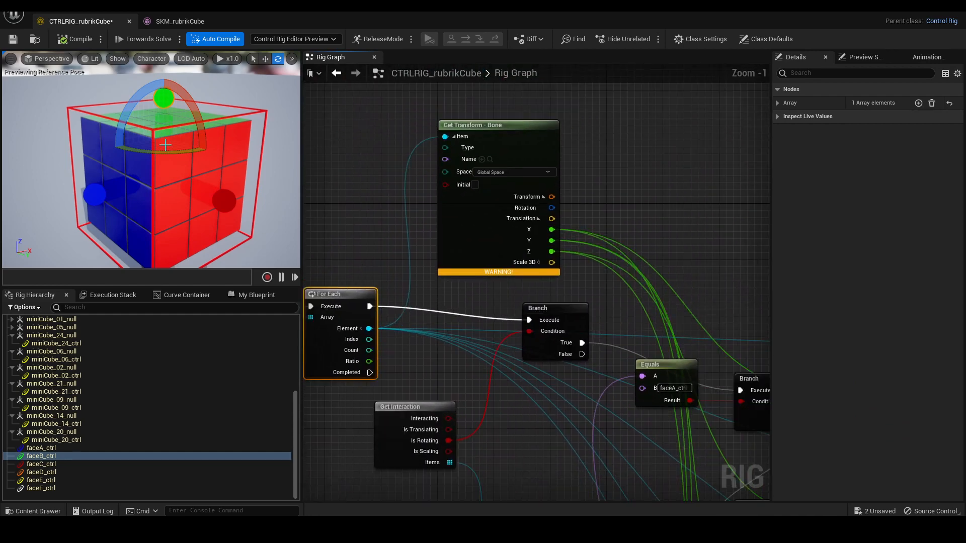
{"action": "right_click_drag", "start_coordinate": [507, 304], "coordinate": [495, 235]}
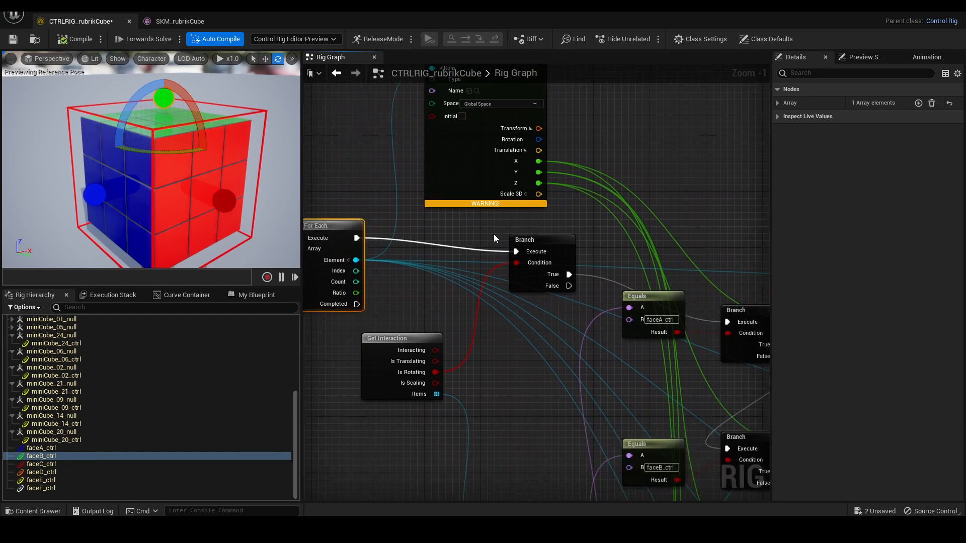
{"action": "scroll", "coordinate": [496, 234], "scroll_direction": "up", "scroll_amount": 1}
{"action": "right_click_drag", "start_coordinate": [517, 276], "coordinate": [520, 227]}
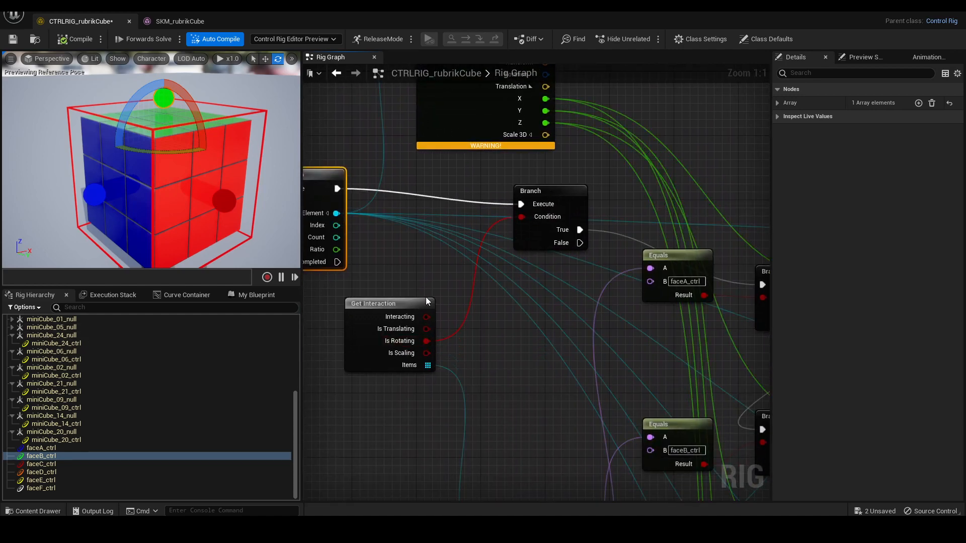
{"action": "left_click", "coordinate": [225, 80]}
{"action": "left_click", "coordinate": [162, 91]}
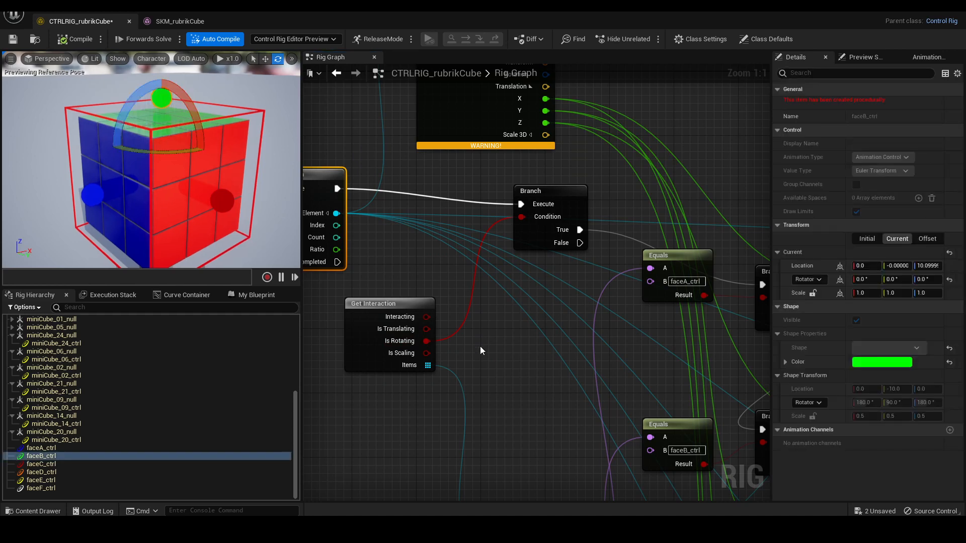
Move the faceA_ctrl Equals node aside to expose its wires, and place it back above the faceB_ctrl Equals node
{"action": "right_click_drag", "start_coordinate": [547, 268], "coordinate": [481, 257]}
{"action": "right_click_drag", "start_coordinate": [565, 234], "coordinate": [499, 189]}
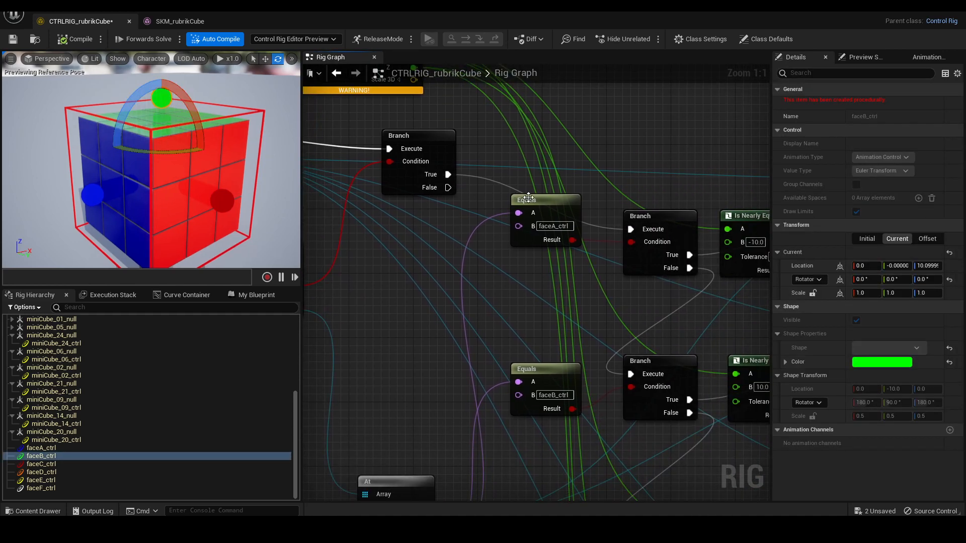
{"action": "left_click", "coordinate": [523, 221]}
{"action": "left_click_drag", "start_coordinate": [523, 221], "coordinate": [499, 293]}
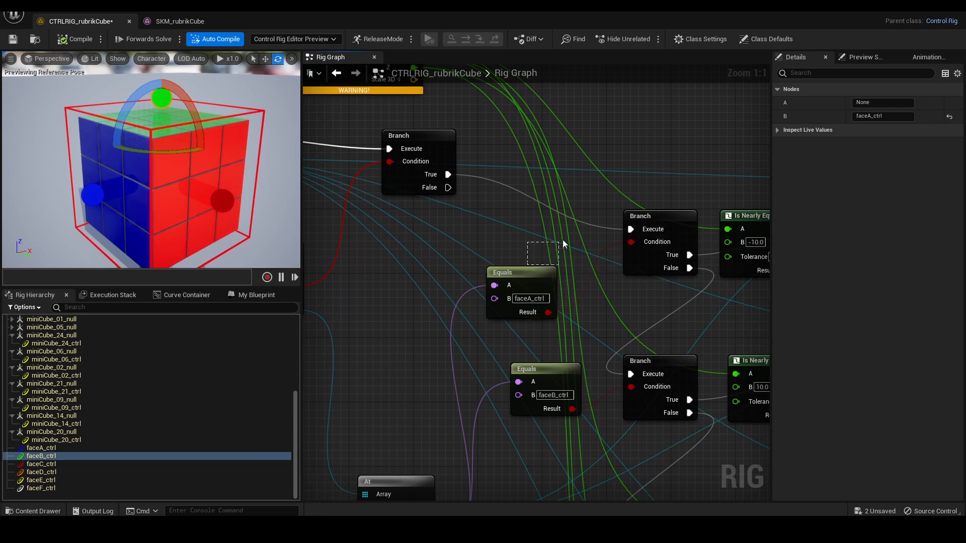
{"action": "left_click_drag", "start_coordinate": [562, 239], "coordinate": [563, 233]}
{"action": "left_click_drag", "start_coordinate": [529, 271], "coordinate": [563, 231]}
{"action": "right_click_drag", "start_coordinate": [623, 168], "coordinate": [574, 179]}
{"action": "scroll", "coordinate": [534, 164], "scroll_direction": "down", "scroll_amount": 1}
{"action": "left_click_drag", "start_coordinate": [523, 240], "coordinate": [523, 235]}
{"action": "right_click_drag", "start_coordinate": [498, 221], "coordinate": [517, 152]}
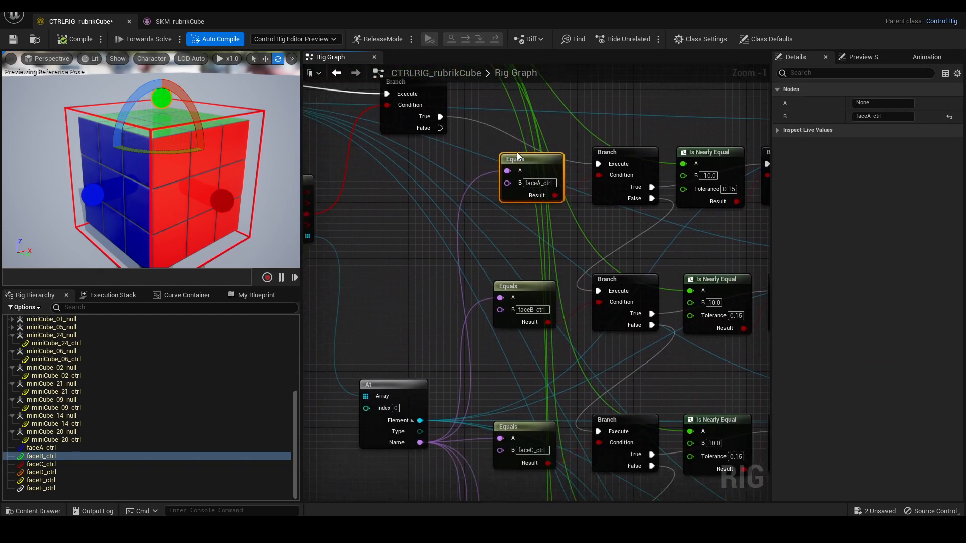
Inspect the Equals node that compares against faceB_ctrl, and select the red face's sphere control in the viewport
{"action": "scroll", "coordinate": [517, 152], "scroll_direction": "down", "scroll_amount": 2}
{"action": "left_click", "coordinate": [518, 257]}
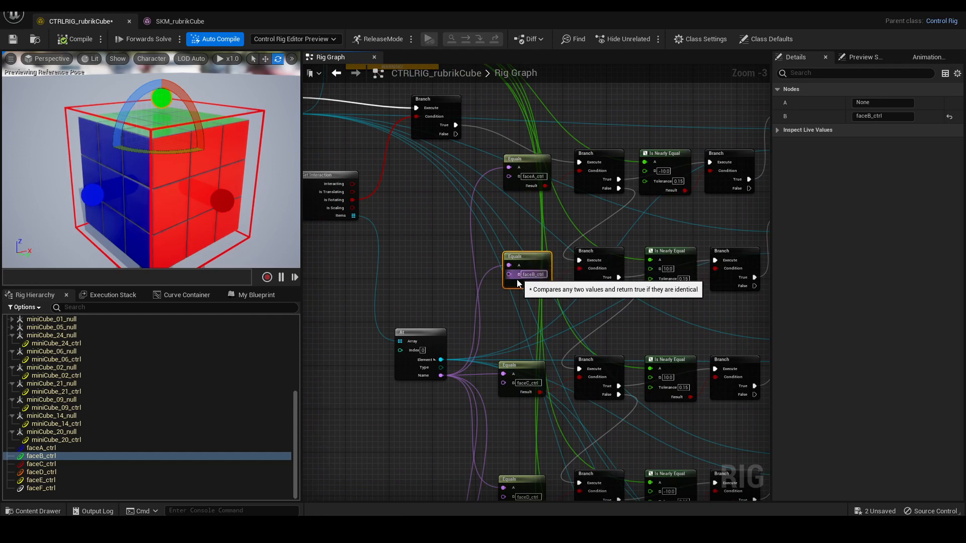
{"action": "left_click", "coordinate": [225, 201]}
Move the At node up closer to Get Interaction, and select the Equals node that compares against faceA_ctrl
{"action": "right_click_drag", "start_coordinate": [406, 227], "coordinate": [450, 214]}
{"action": "scroll", "coordinate": [436, 192], "scroll_direction": "up", "scroll_amount": 3}
{"action": "scroll", "coordinate": [483, 222], "scroll_direction": "down", "scroll_amount": 1}
{"action": "left_click_drag", "start_coordinate": [463, 341], "coordinate": [437, 227]}
{"action": "scroll", "coordinate": [438, 227], "scroll_direction": "up", "scroll_amount": 1}
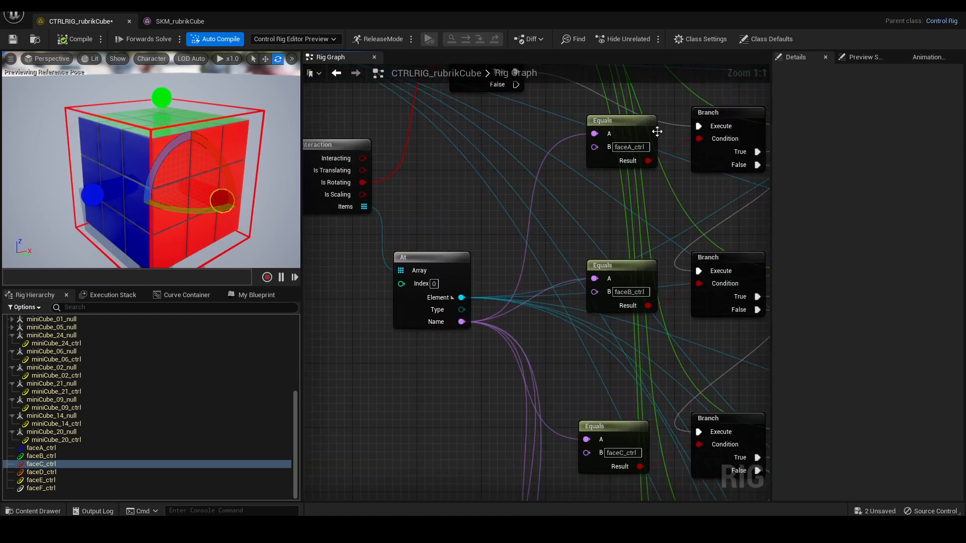
{"action": "left_click", "coordinate": [617, 133]}
{"action": "right_click_drag", "start_coordinate": [447, 201], "coordinate": [467, 186]}
{"action": "right_click_drag", "start_coordinate": [409, 191], "coordinate": [410, 217]}
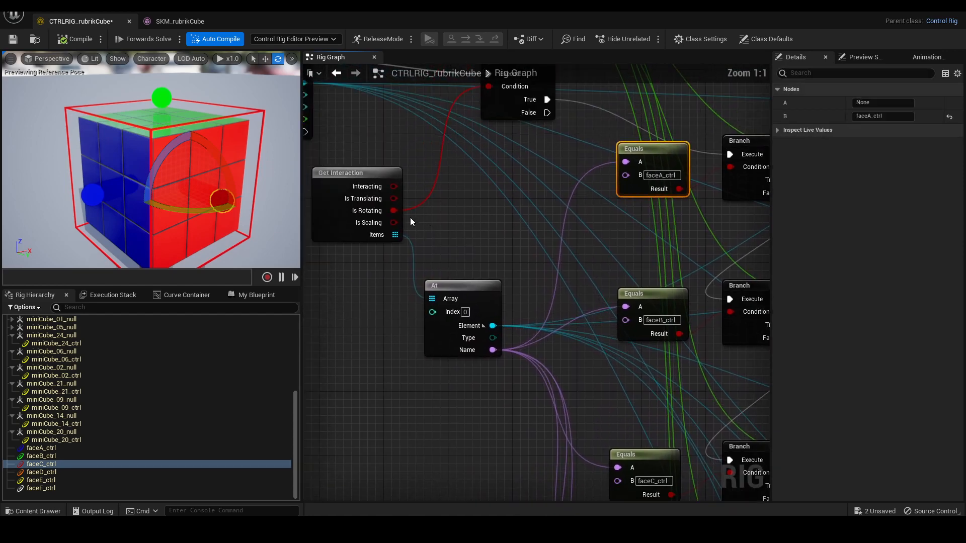
Select the green face's sphere control, try rotating it in the preview viewport, and clear the selection
{"action": "left_click", "coordinate": [162, 98]}
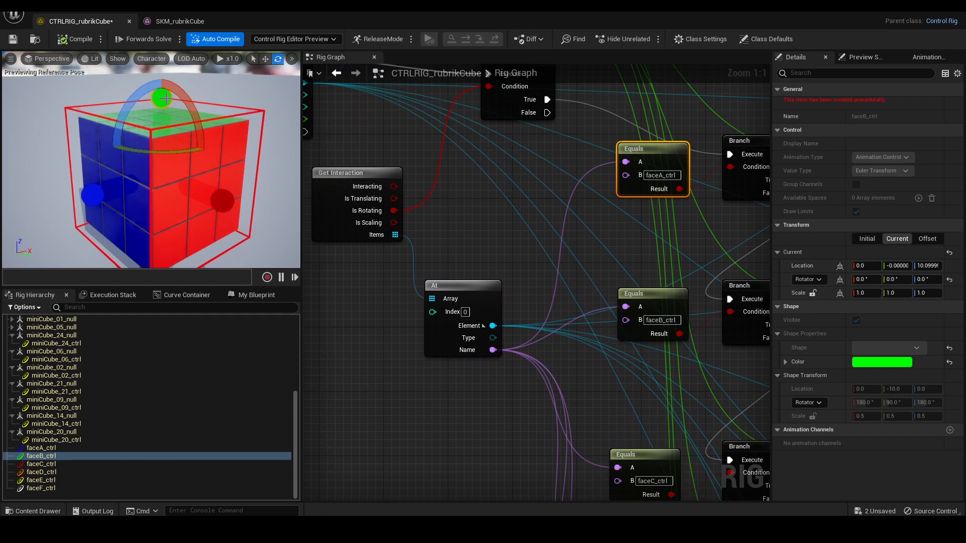
{"action": "mouse_move", "coordinate": [165, 154]}
{"action": "left_mouse_down"}
{"action": "mouse_move", "coordinate": [131, 153]}
{"action": "mouse_move", "coordinate": [174, 154]}
{"action": "left_mouse_up"}
{"action": "left_click", "coordinate": [197, 138]}
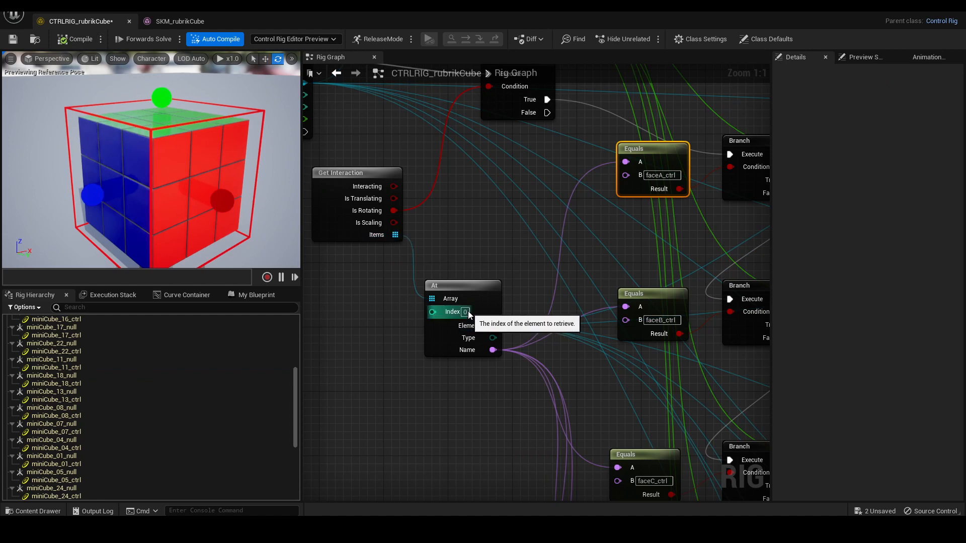
Select the Equals node that compares against faceA_ctrl and nudge it slightly to the left
{"action": "right_click_drag", "start_coordinate": [497, 283], "coordinate": [473, 344]}
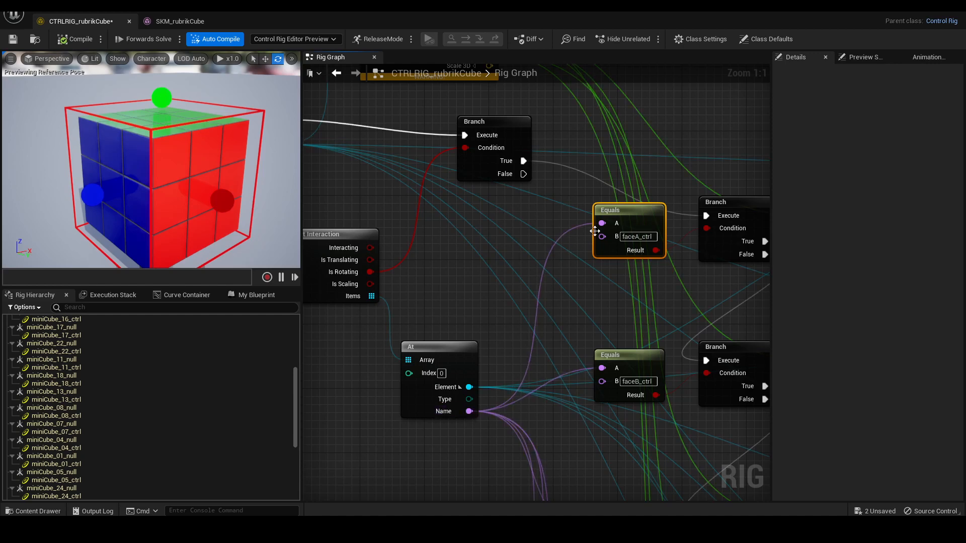
{"action": "right_click_drag", "start_coordinate": [629, 140], "coordinate": [504, 144]}
{"action": "left_click_drag", "start_coordinate": [495, 213], "coordinate": [489, 213]}
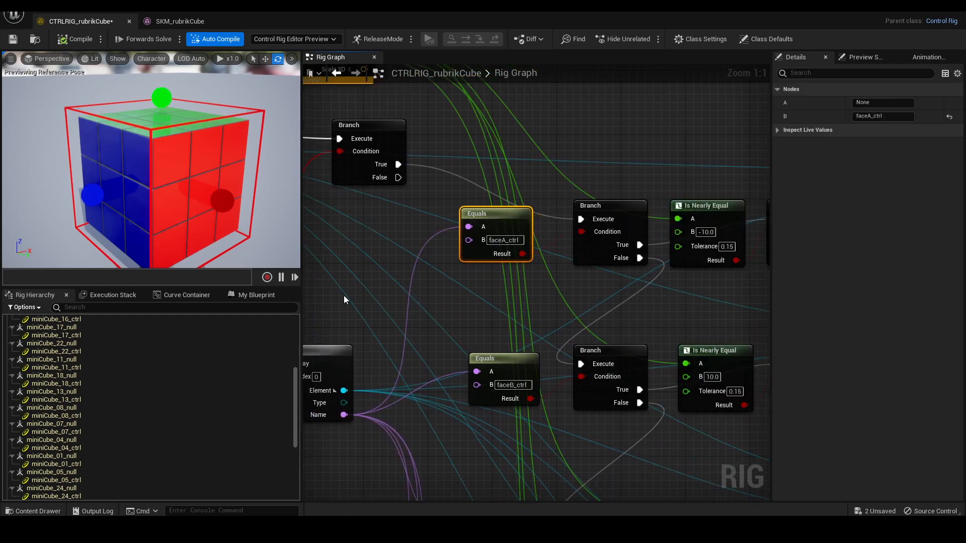
Collapse miniCube_19_null and miniCube_26_null in the rig hierarchy, and select faceA_ctrl
{"action": "scroll", "coordinate": [8, 329], "scroll_direction": "up", "scroll_amount": 6}
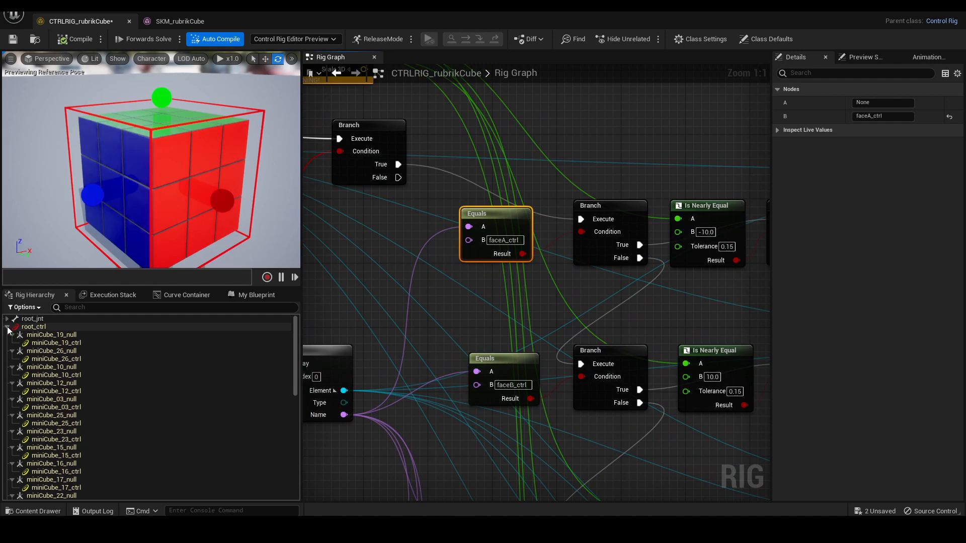
{"action": "left_click", "coordinate": [7, 327]}
{"action": "left_click", "coordinate": [8, 327]}
{"action": "left_click", "coordinate": [13, 334]}
{"action": "left_click", "coordinate": [12, 343]}
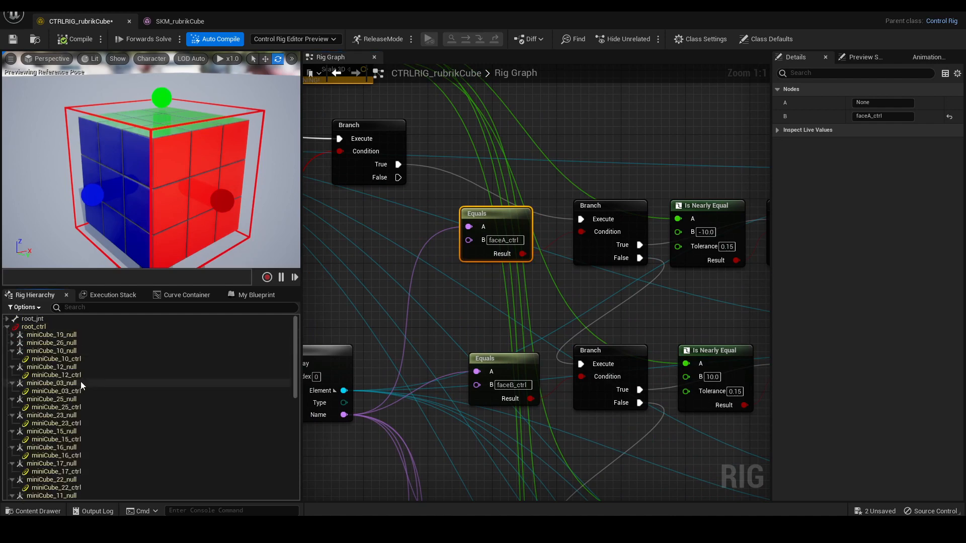
{"action": "scroll", "coordinate": [81, 381], "scroll_direction": "down", "scroll_amount": 8}
{"action": "left_click", "coordinate": [41, 448]}
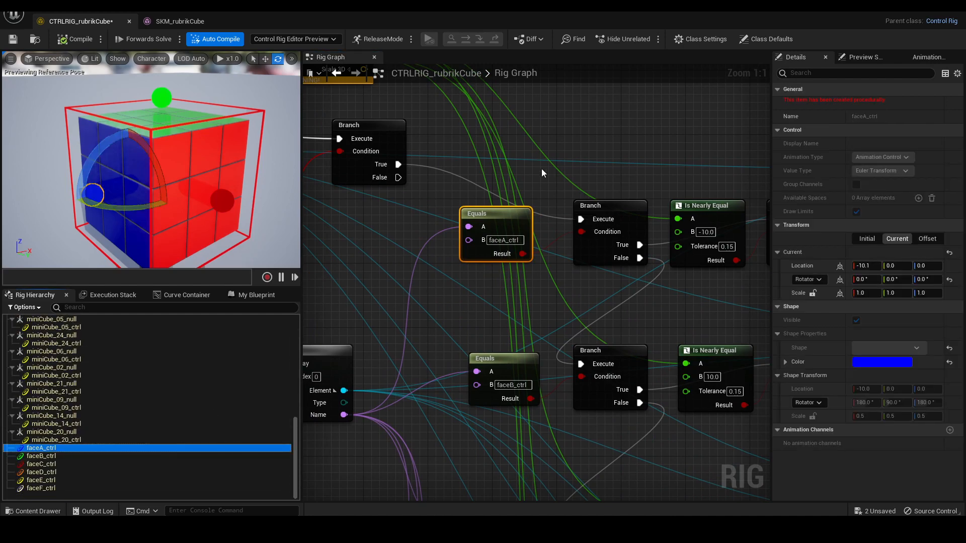
Select the Branch node beside the faceA_ctrl Equals node, and select the Get Transform - Bone node above the graph's first Branch
{"action": "right_click_drag", "start_coordinate": [541, 169], "coordinate": [471, 162]}
{"action": "right_click_drag", "start_coordinate": [578, 159], "coordinate": [531, 172]}
{"action": "left_click", "coordinate": [467, 199]}
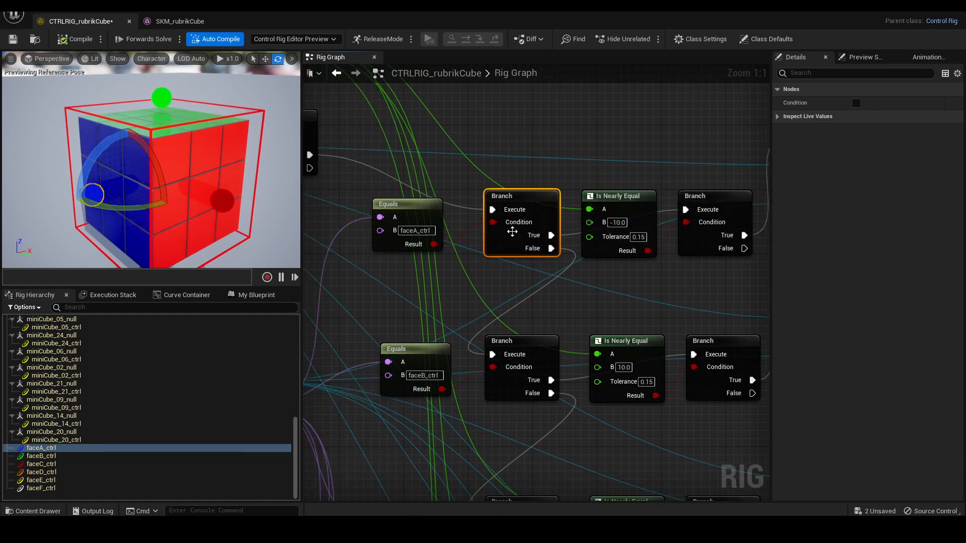
{"action": "right_click_drag", "start_coordinate": [491, 157], "coordinate": [567, 176]}
{"action": "scroll", "coordinate": [567, 175], "scroll_direction": "down", "scroll_amount": 2}
{"action": "right_click_drag", "start_coordinate": [349, 72], "coordinate": [442, 134]}
{"action": "left_click", "coordinate": [441, 134]}
{"action": "right_click_drag", "start_coordinate": [387, 149], "coordinate": [443, 206]}
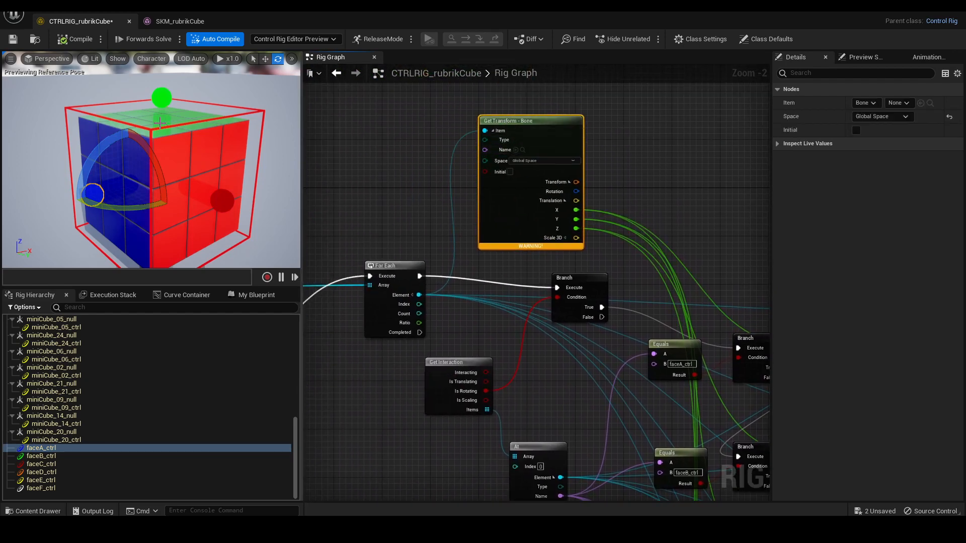
Set the preview viewport's bone drawing to All Hierarchy
{"action": "left_click", "coordinate": [151, 58]}
{"action": "mouse_move", "coordinate": [176, 109]}
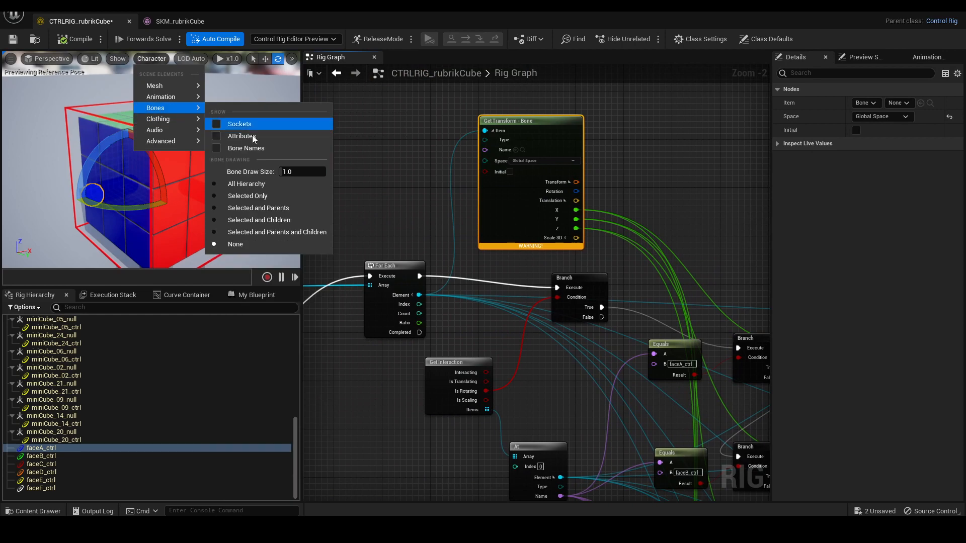
{"action": "left_click", "coordinate": [247, 195]}
{"action": "left_click", "coordinate": [147, 59]}
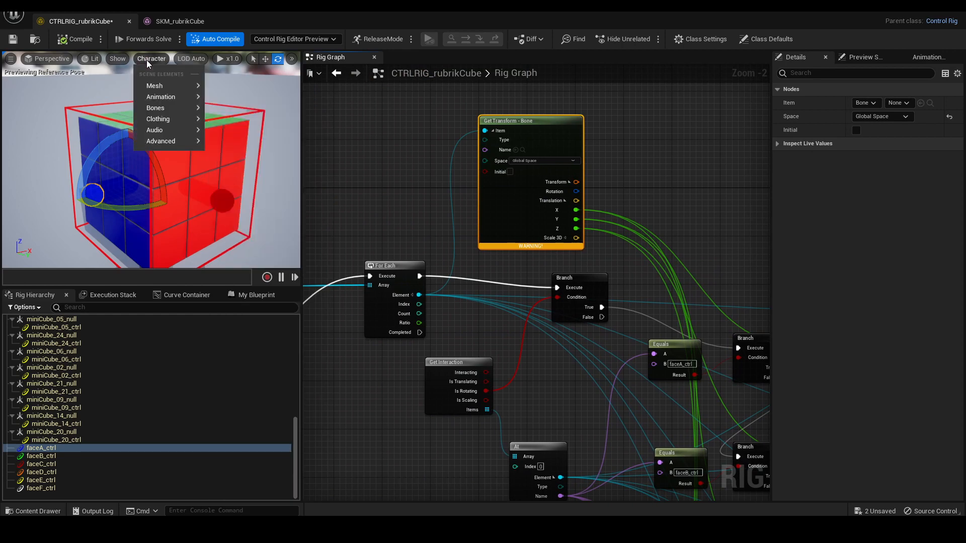
{"action": "mouse_move", "coordinate": [182, 106]}
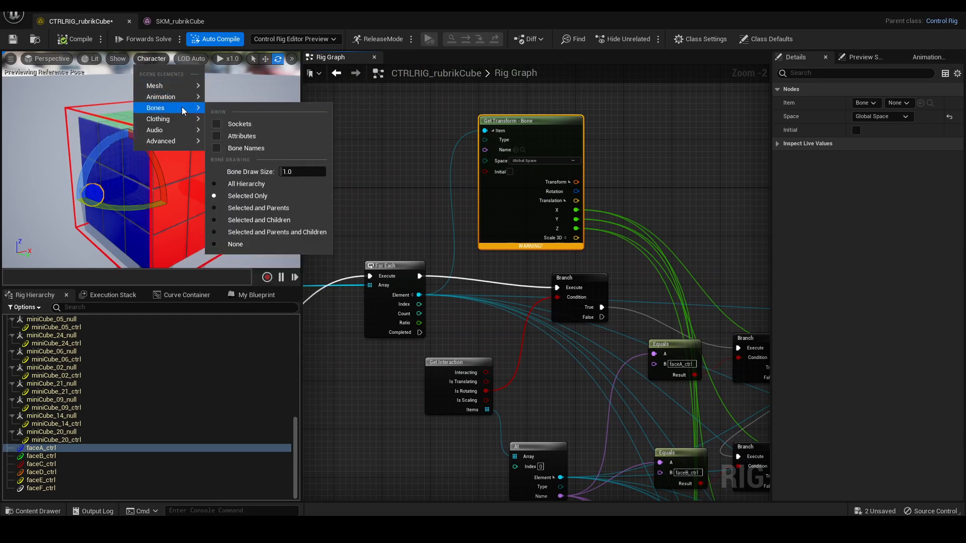
{"action": "left_click", "coordinate": [258, 182]}
Select the miniCube_03_jnt bone on the blue face, and trace the bone transform's translation X wire to the Is Nearly Equal node
{"action": "left_click_drag", "start_coordinate": [170, 181], "coordinate": [247, 180], "text": "alt"}
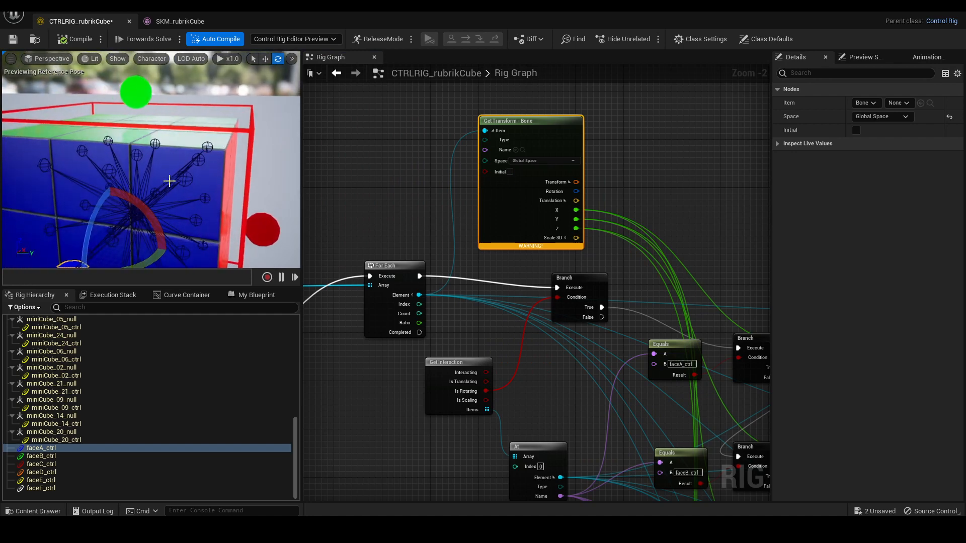
{"action": "left_click", "coordinate": [186, 180]}
{"action": "right_click_drag", "start_coordinate": [631, 220], "coordinate": [407, 86]}
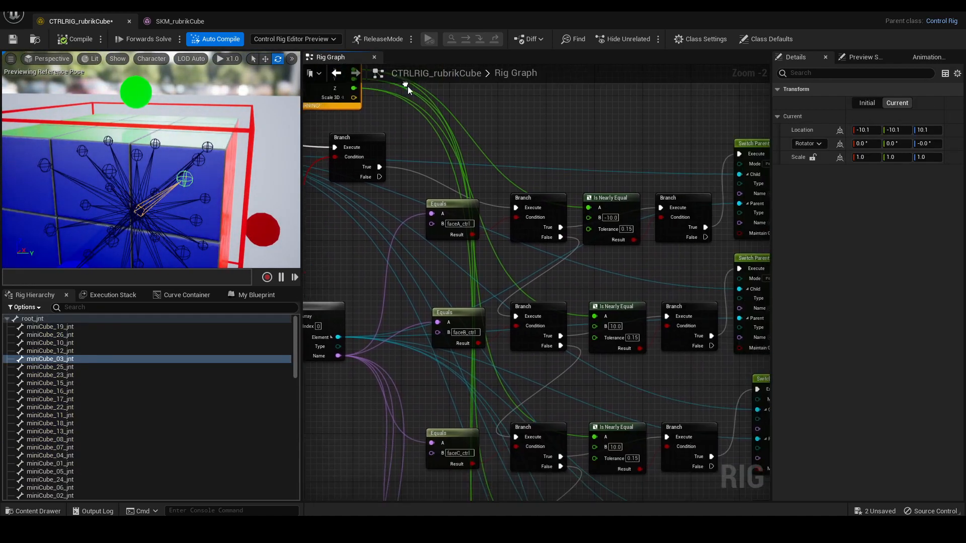
{"action": "scroll", "coordinate": [563, 156], "scroll_direction": "up", "scroll_amount": 2}
{"action": "right_click_drag", "start_coordinate": [604, 176], "coordinate": [575, 166]}
{"action": "right_click_drag", "start_coordinate": [459, 85], "coordinate": [577, 166]}
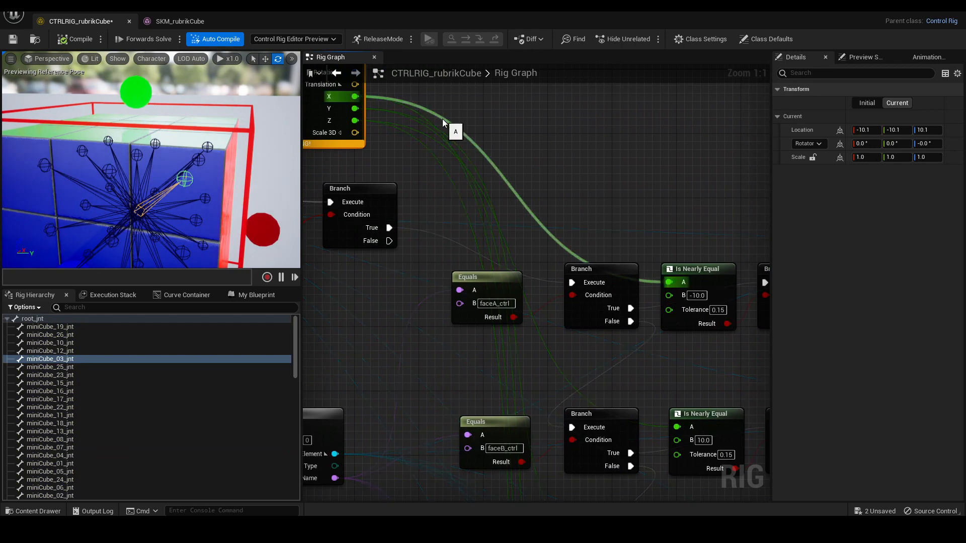
{"action": "right_click_drag", "start_coordinate": [617, 191], "coordinate": [493, 135]}
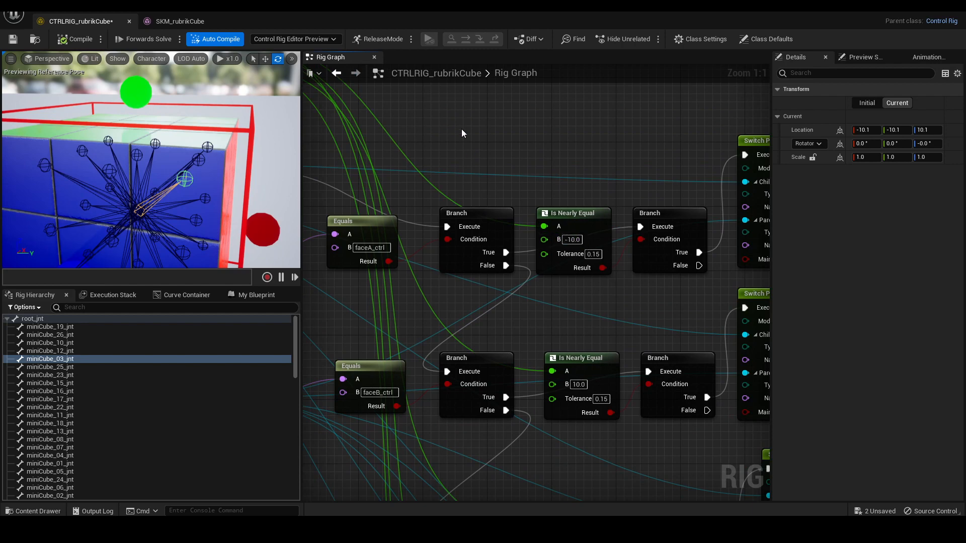
{"action": "right_click_drag", "start_coordinate": [449, 135], "coordinate": [521, 127]}
Compare the X locations of individual cube bones, including miniCube_02_jnt, miniCube_05_jnt and miniCube_15_jnt, and reselect miniCube_03_jnt
{"action": "left_click_drag", "start_coordinate": [211, 170], "coordinate": [168, 108], "text": "alt"}
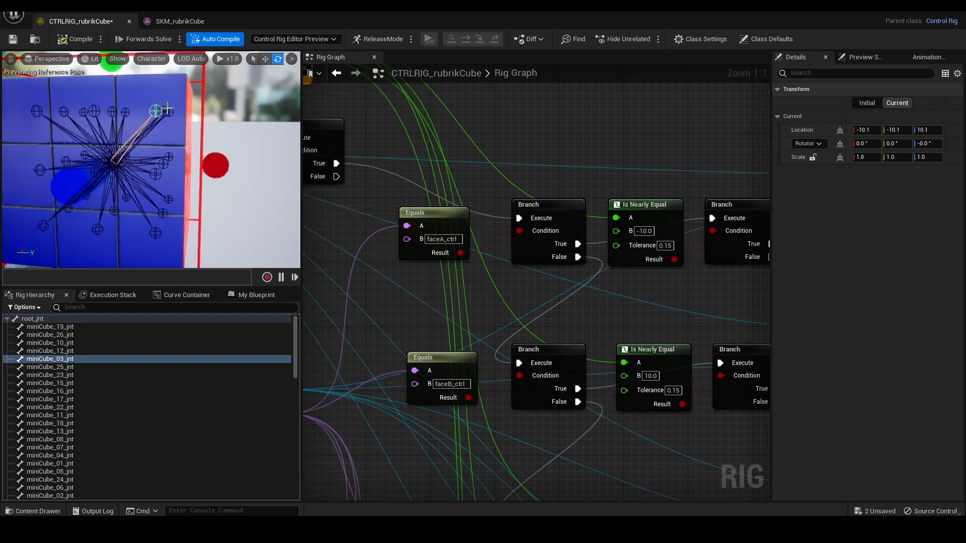
{"action": "left_click", "coordinate": [165, 110]}
{"action": "left_click", "coordinate": [170, 111]}
{"action": "left_click", "coordinate": [156, 174]}
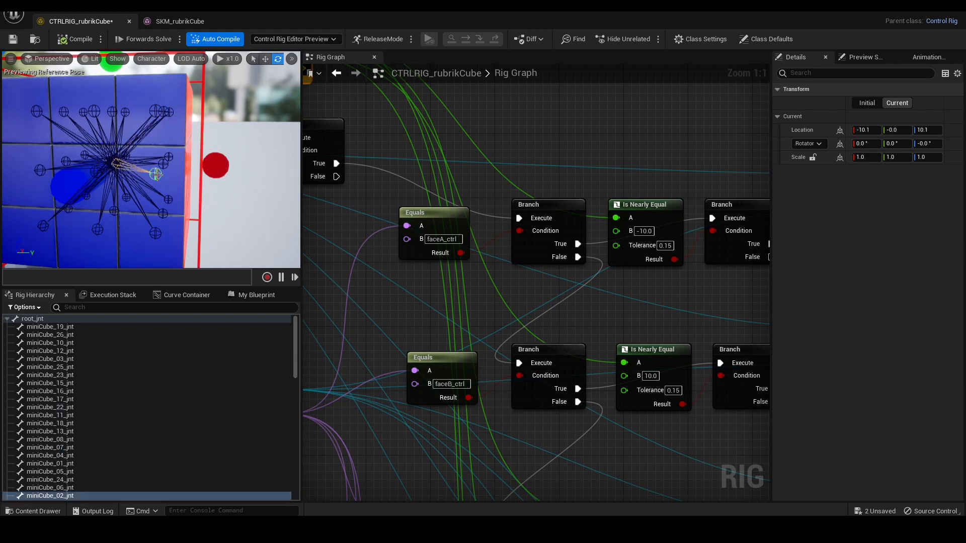
{"action": "left_click", "coordinate": [166, 162]}
{"action": "left_click", "coordinate": [169, 158]}
{"action": "left_click", "coordinate": [155, 233]}
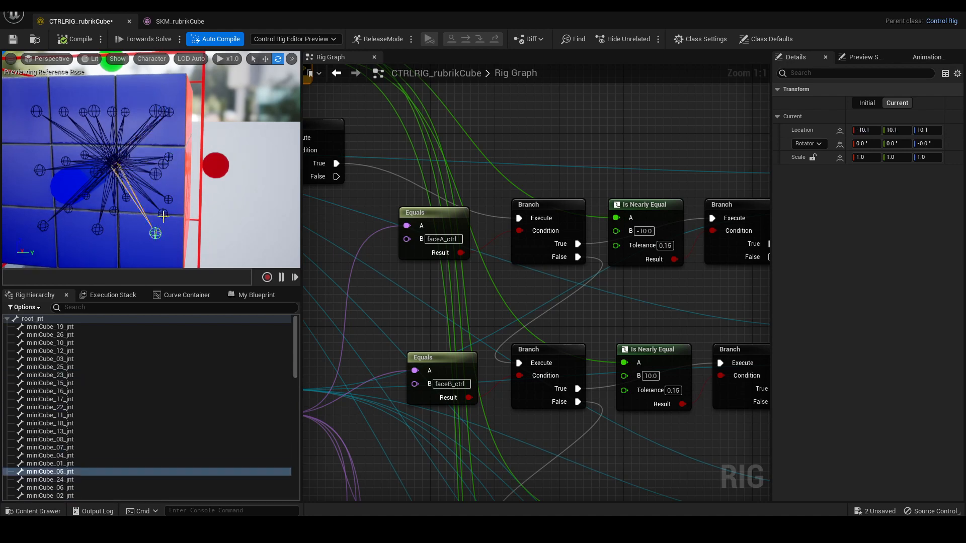
{"action": "left_click", "coordinate": [163, 213]}
{"action": "left_click", "coordinate": [168, 200]}
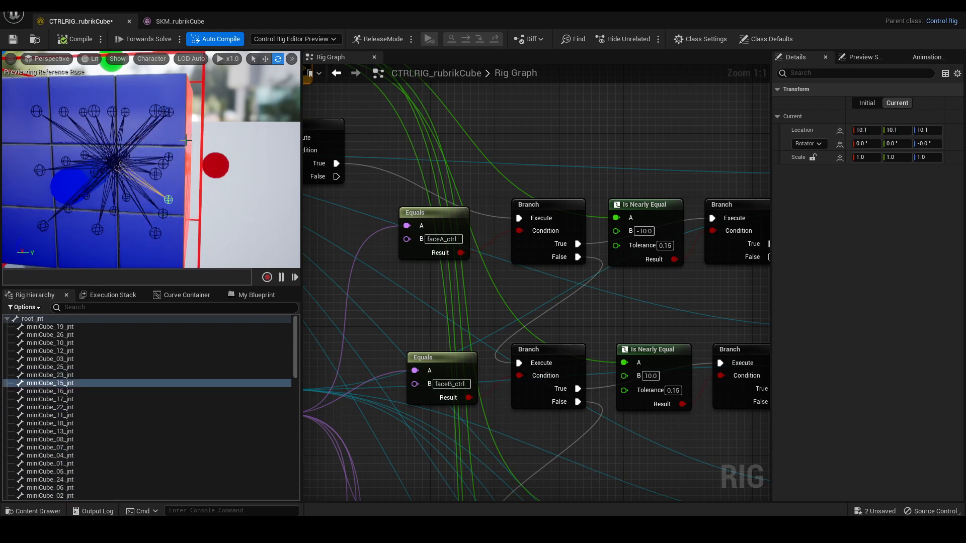
{"action": "left_click", "coordinate": [154, 110]}
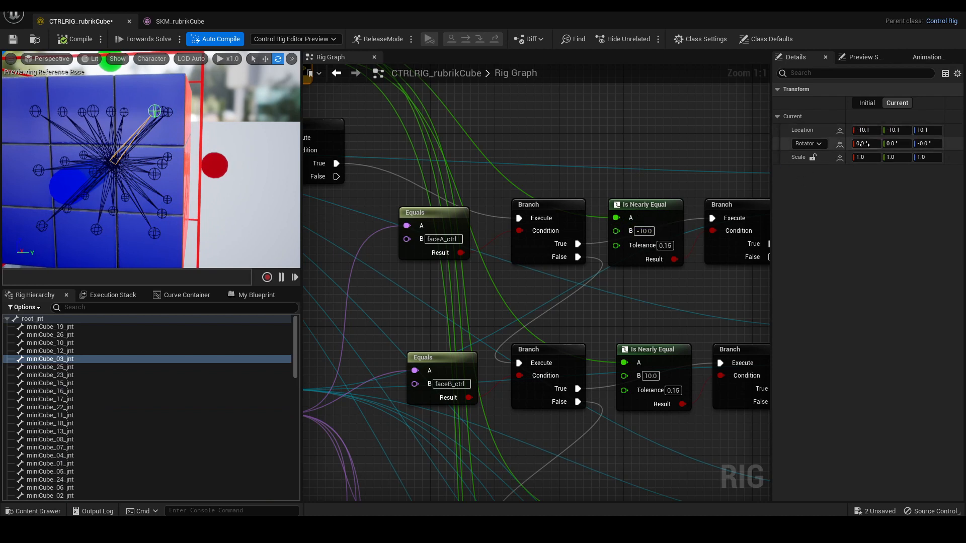
Recheck the translation X wire into the faceA_ctrl branch's Is Nearly Equal node, and inspect the location of miniCube_05_jnt
{"action": "right_click_drag", "start_coordinate": [580, 132], "coordinate": [661, 269]}
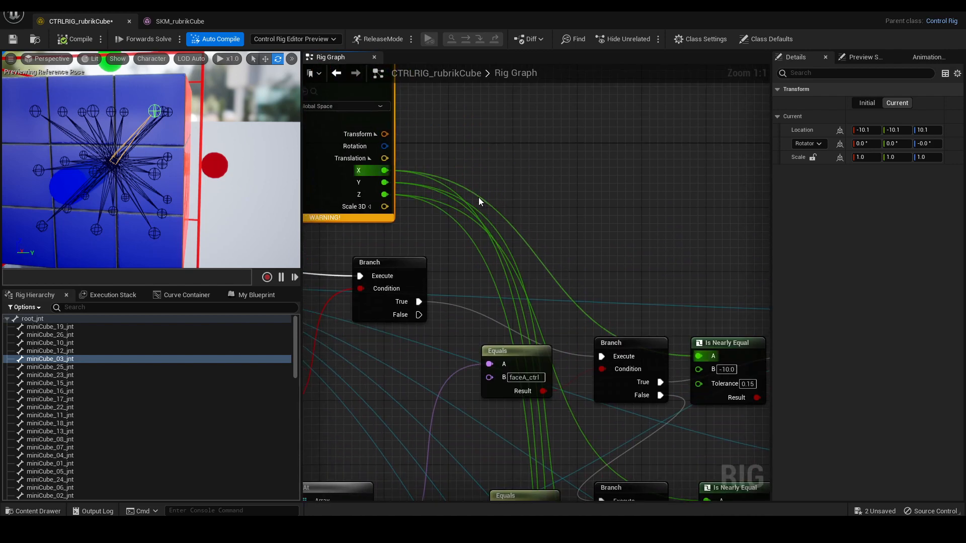
{"action": "right_click_drag", "start_coordinate": [581, 211], "coordinate": [507, 170]}
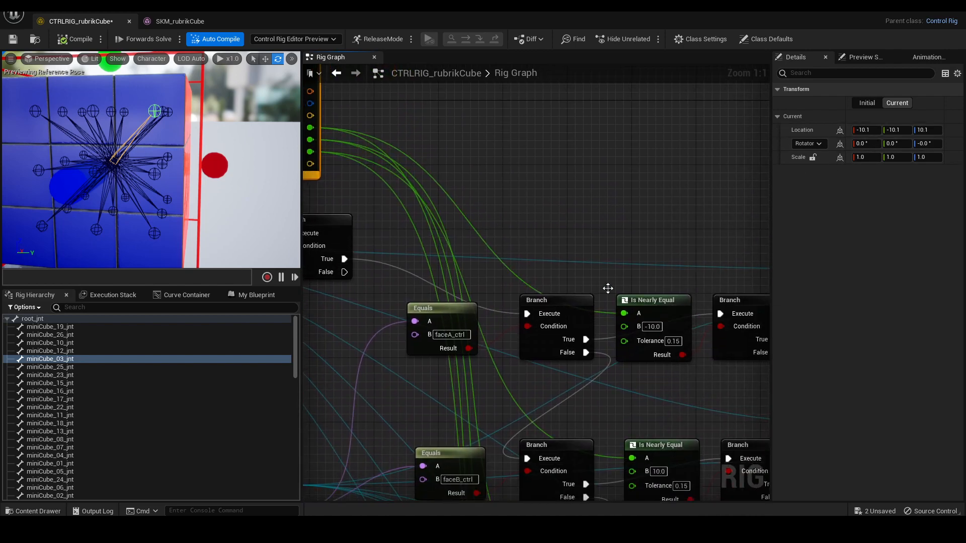
{"action": "left_click_drag", "start_coordinate": [156, 122], "coordinate": [155, 142], "text": "alt"}
{"action": "middle_click_drag", "start_coordinate": [155, 142], "coordinate": [155, 179], "text": "alt"}
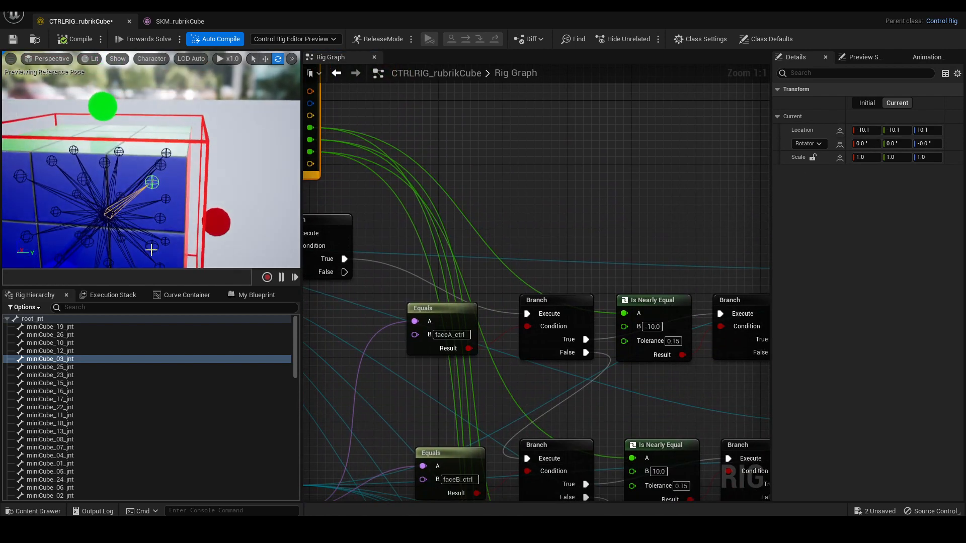
{"action": "left_click", "coordinate": [152, 246]}
{"action": "left_click_drag", "start_coordinate": [160, 225], "coordinate": [161, 206], "text": "alt"}
{"action": "middle_click_drag", "start_coordinate": [160, 259], "coordinate": [154, 230], "text": "alt"}
{"action": "left_click", "coordinate": [154, 229]}
Inspect the location of miniCube_22_jnt and compare it with miniCube_03_jnt on the blue face
{"action": "middle_click_drag", "start_coordinate": [150, 131], "coordinate": [164, 137], "text": "alt"}
{"action": "left_click_drag", "start_coordinate": [164, 137], "coordinate": [145, 147], "text": "alt"}
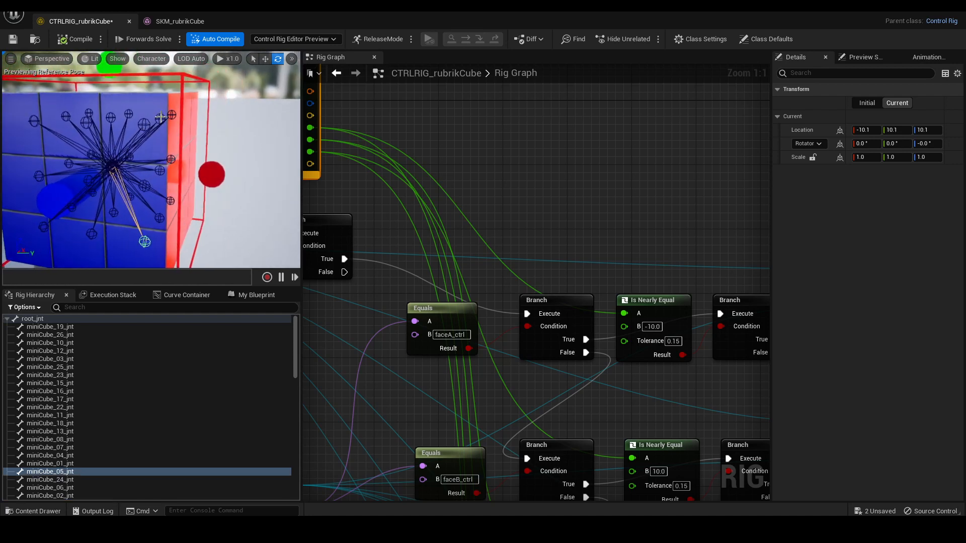
{"action": "left_click", "coordinate": [159, 119]}
{"action": "left_click", "coordinate": [171, 115]}
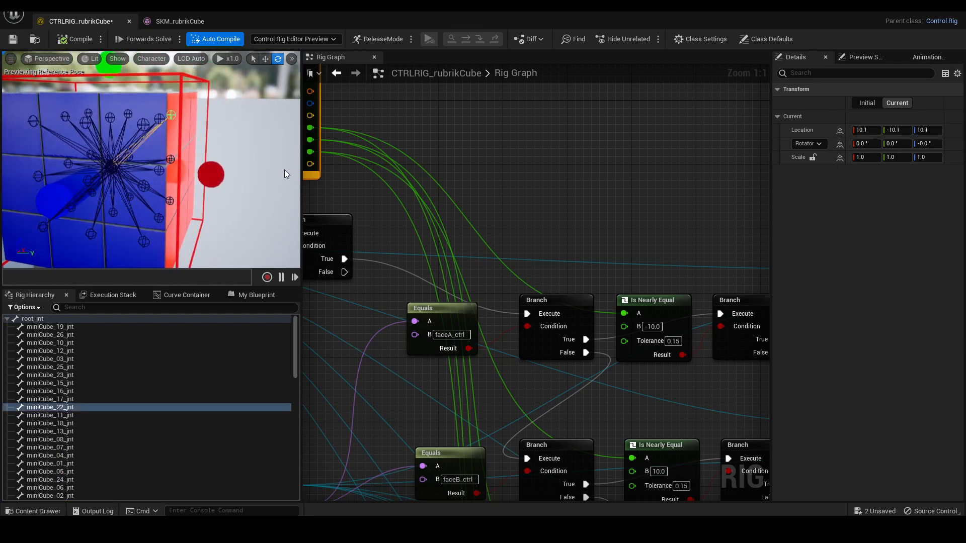
{"action": "left_click", "coordinate": [143, 125]}
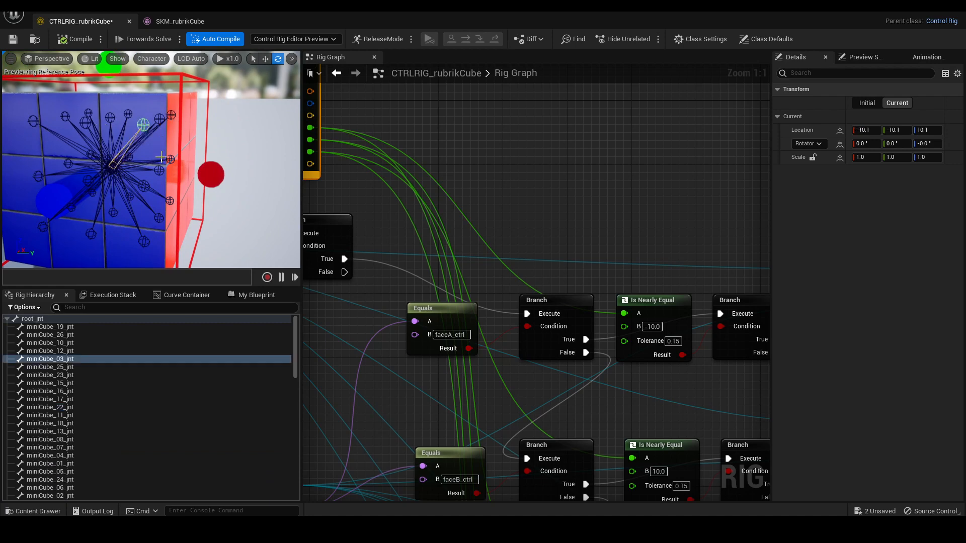
{"action": "left_click_drag", "start_coordinate": [159, 155], "coordinate": [187, 155], "text": "alt"}
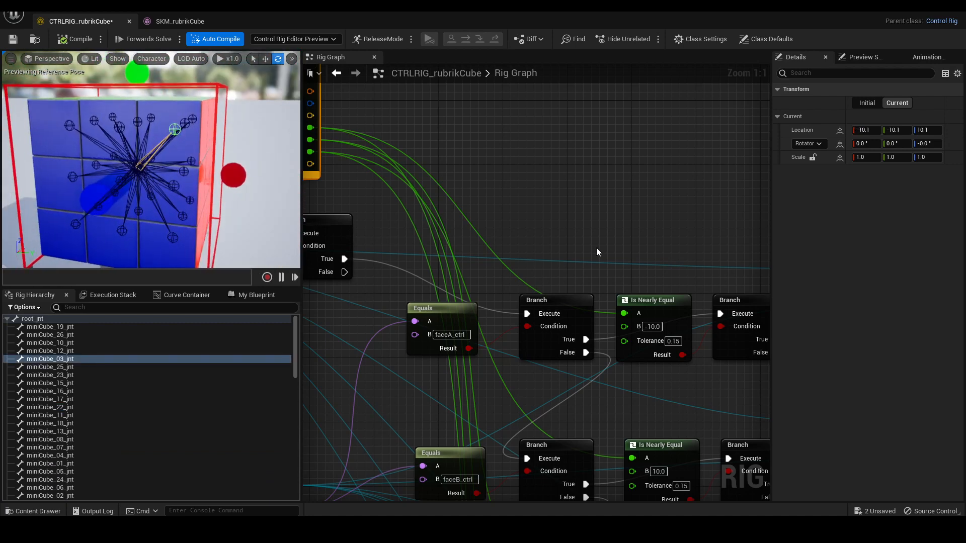
Select the Equals node that compares against faceA_ctrl, and select faceA_ctrl in the rig hierarchy
{"action": "right_click_drag", "start_coordinate": [597, 250], "coordinate": [647, 215]}
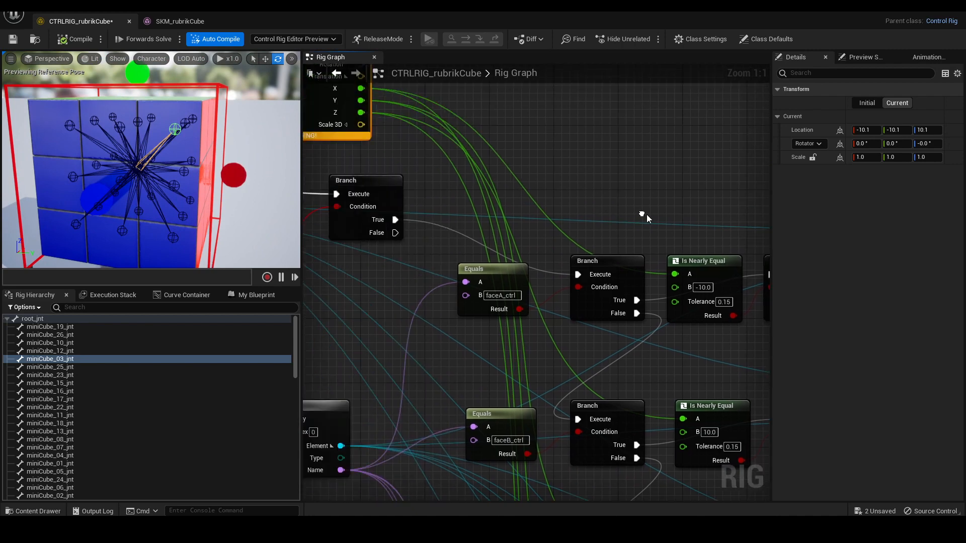
{"action": "scroll", "coordinate": [577, 193], "scroll_direction": "down", "scroll_amount": 2}
{"action": "right_click_drag", "start_coordinate": [577, 193], "coordinate": [569, 157]}
{"action": "mouse_move", "coordinate": [515, 215]}
{"action": "left_mouse_down"}
{"action": "mouse_move", "coordinate": [485, 185]}
{"action": "mouse_move", "coordinate": [517, 213]}
{"action": "left_mouse_up"}
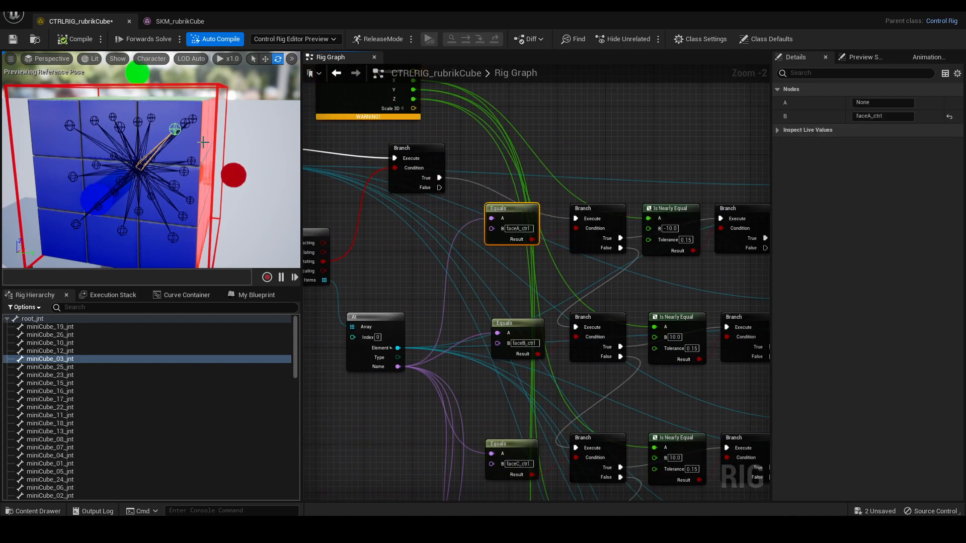
{"action": "left_click", "coordinate": [232, 175]}
{"action": "left_click", "coordinate": [79, 448]}
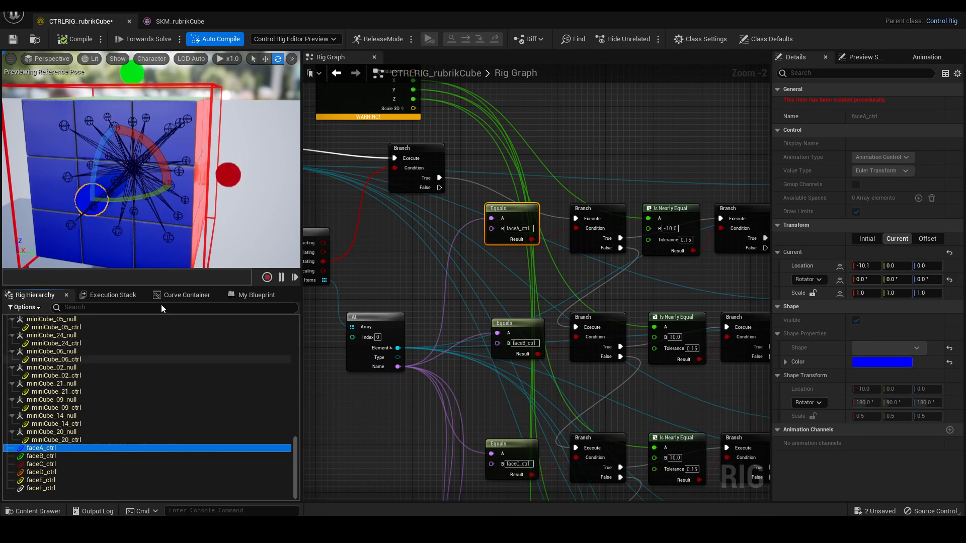
View the cube from the red face, and inspect the locations of miniCube_10_jnt and miniCube_03_jnt along the blue side
{"action": "right_click_drag", "start_coordinate": [201, 221], "coordinate": [75, 222]}
{"action": "key", "text": "d"}
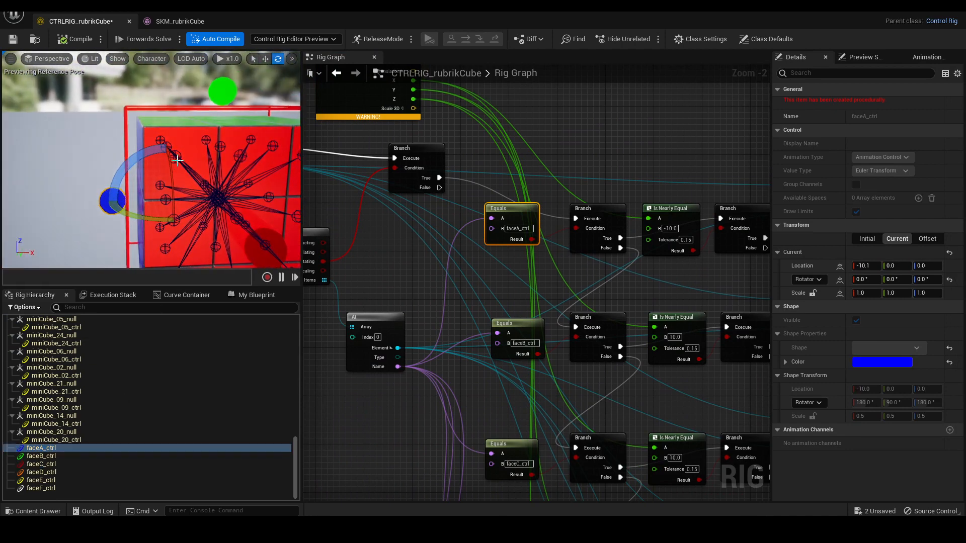
{"action": "left_click", "coordinate": [165, 147]}
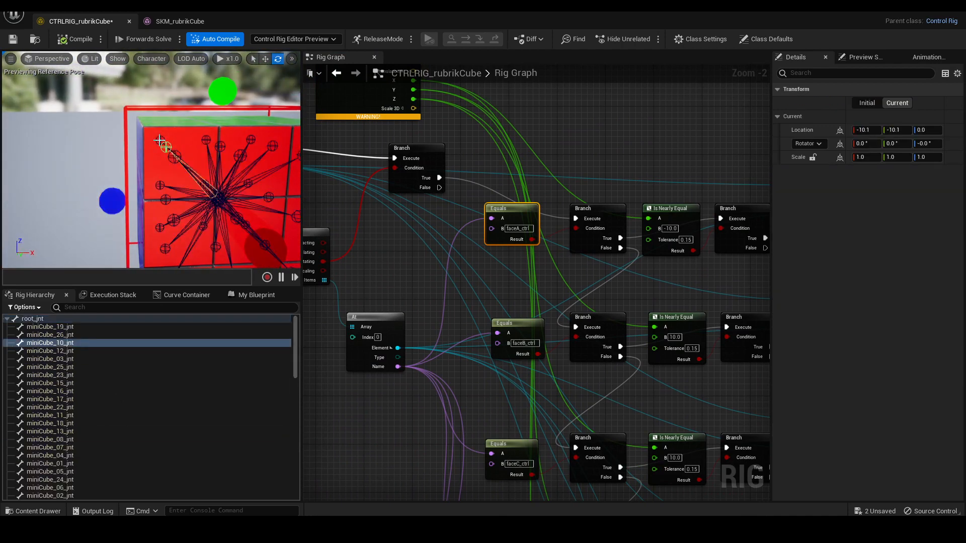
{"action": "left_click", "coordinate": [174, 162]}
{"action": "left_click", "coordinate": [165, 159]}
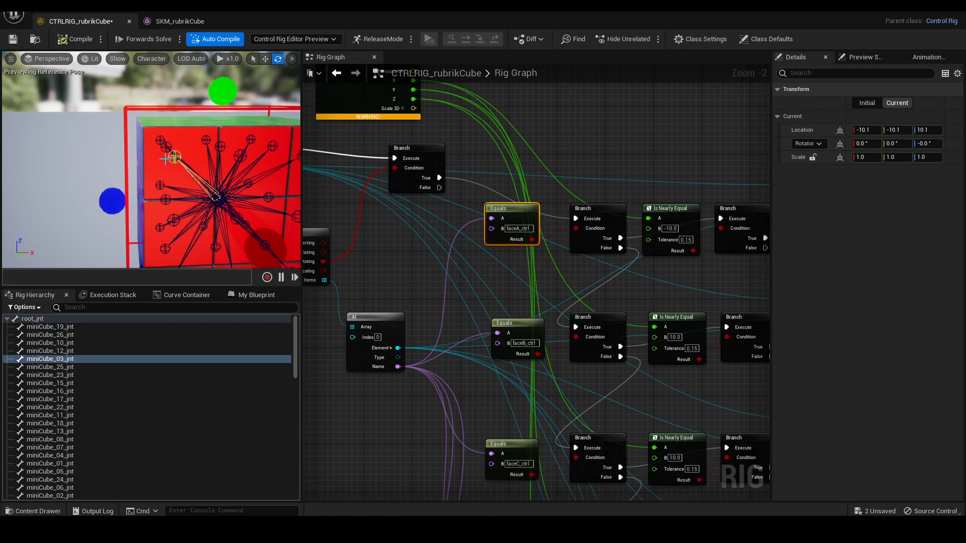
Select the blue face's sphere control in the preview viewport, and clear the selection
{"action": "left_click", "coordinate": [114, 201]}
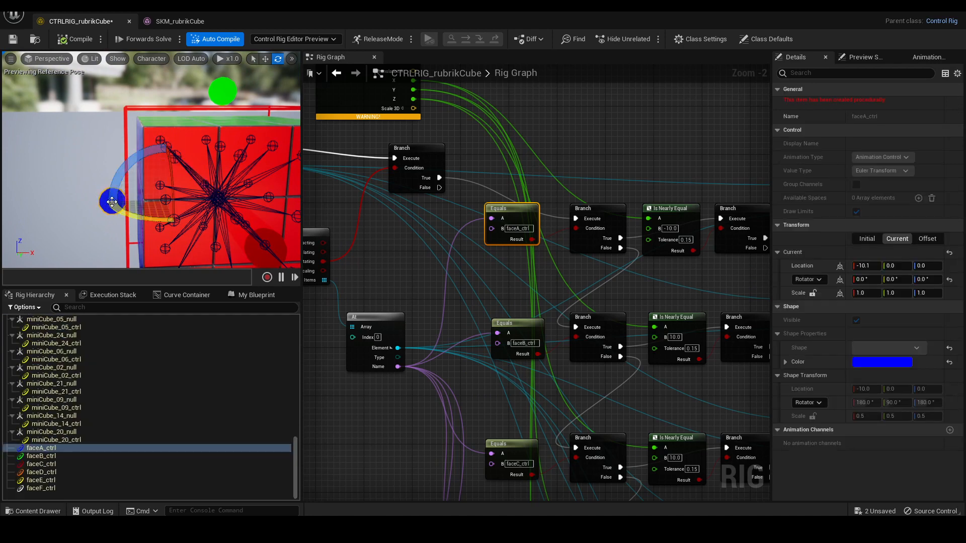
{"action": "right_click_drag", "start_coordinate": [116, 121], "coordinate": [133, 135]}
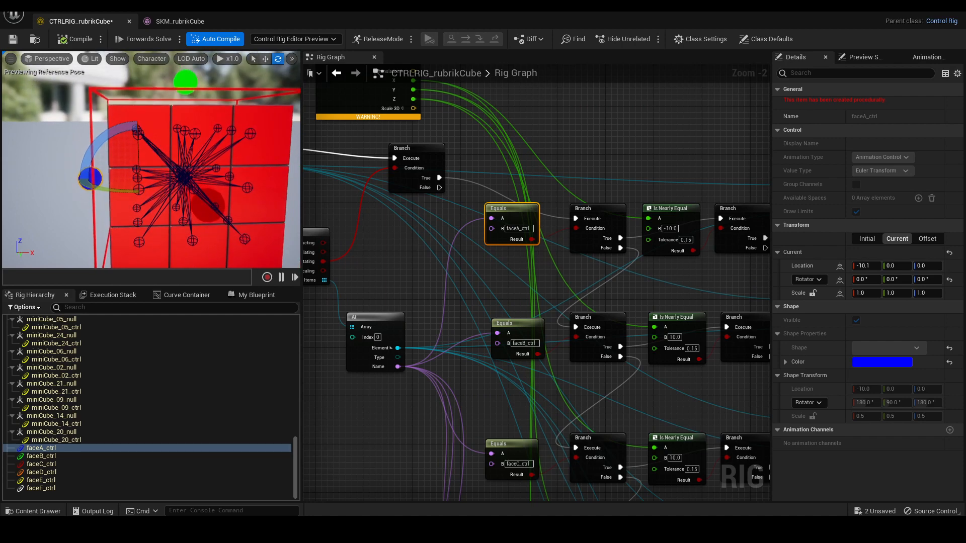
{"action": "left_click", "coordinate": [103, 169]}
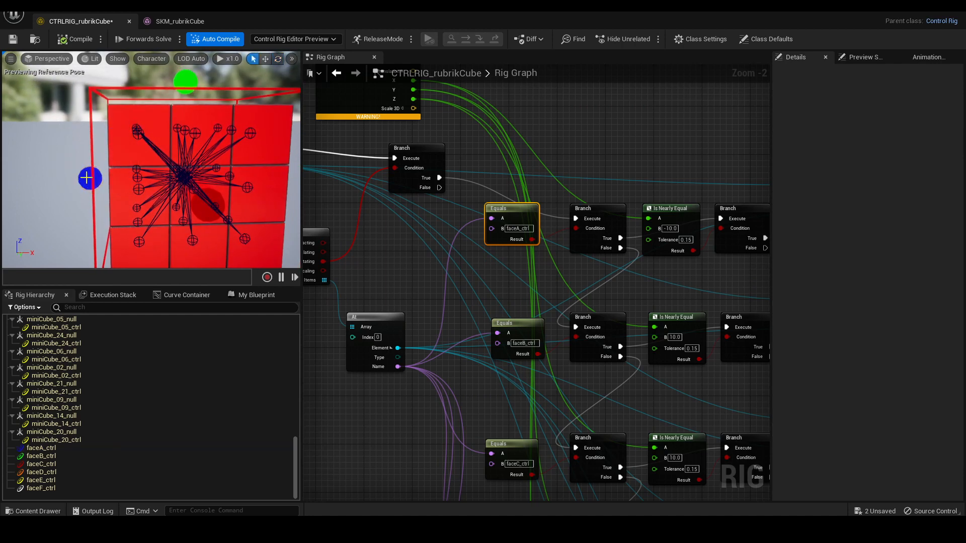
Compare the locations of faceA_ctrl and miniCube_03_jnt with the B value and tolerance of the faceA_ctrl row's Is Nearly Equal node
{"action": "left_click", "coordinate": [86, 178]}
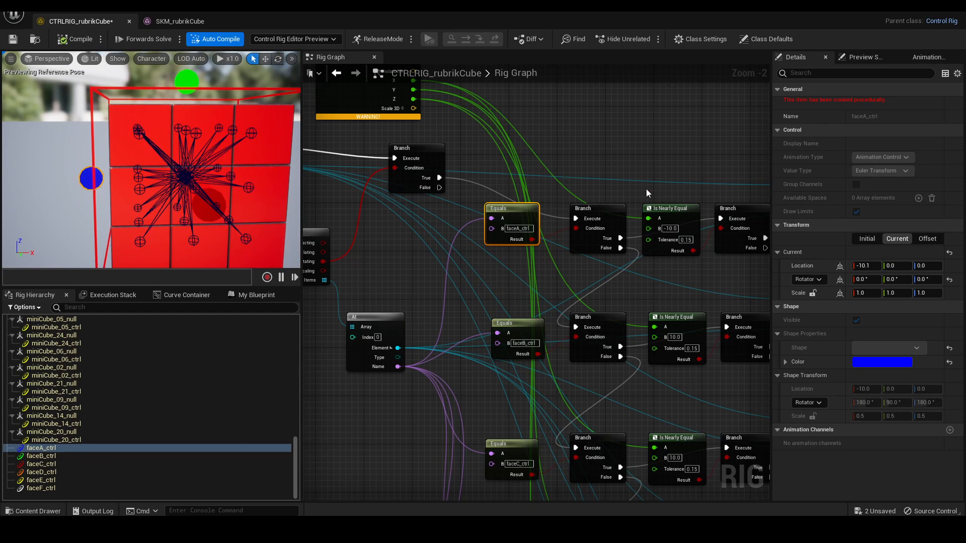
{"action": "scroll", "coordinate": [552, 177], "scroll_direction": "up", "scroll_amount": 2}
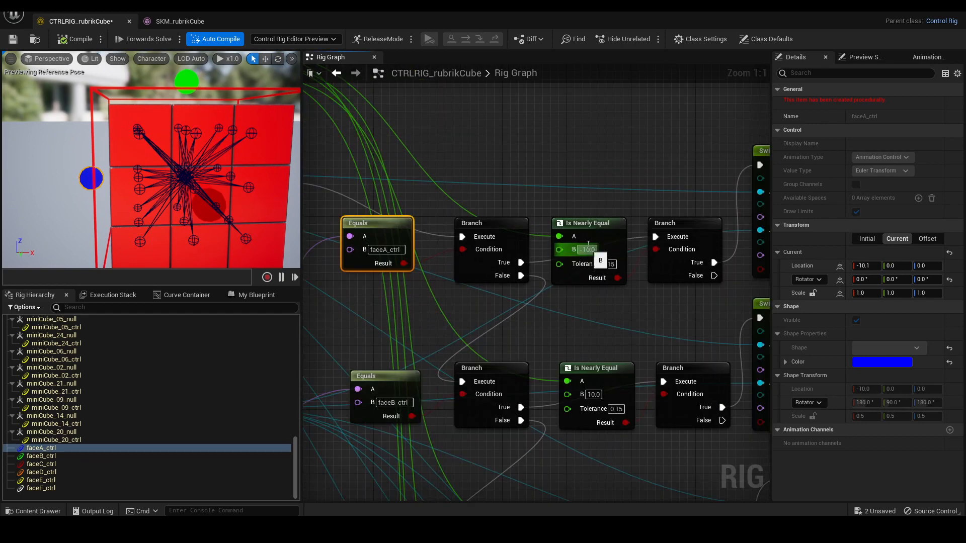
{"action": "right_click_drag", "start_coordinate": [588, 244], "coordinate": [569, 184]}
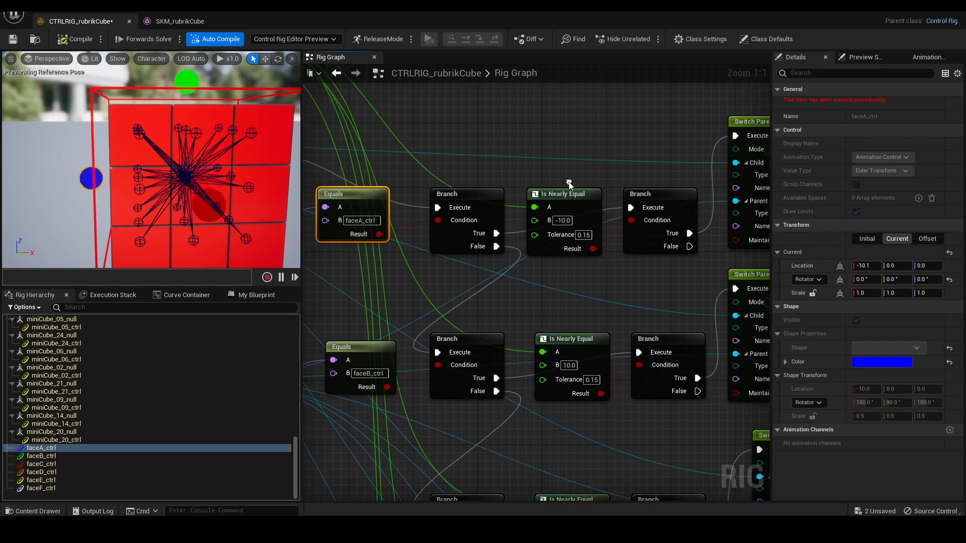
{"action": "left_click", "coordinate": [140, 133]}
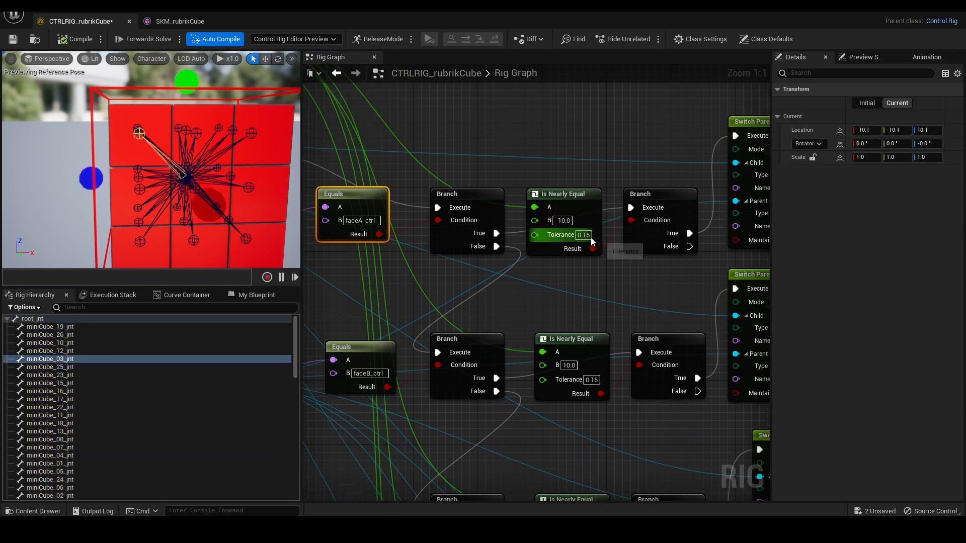
{"action": "right_click_drag", "start_coordinate": [640, 187], "coordinate": [491, 189]}
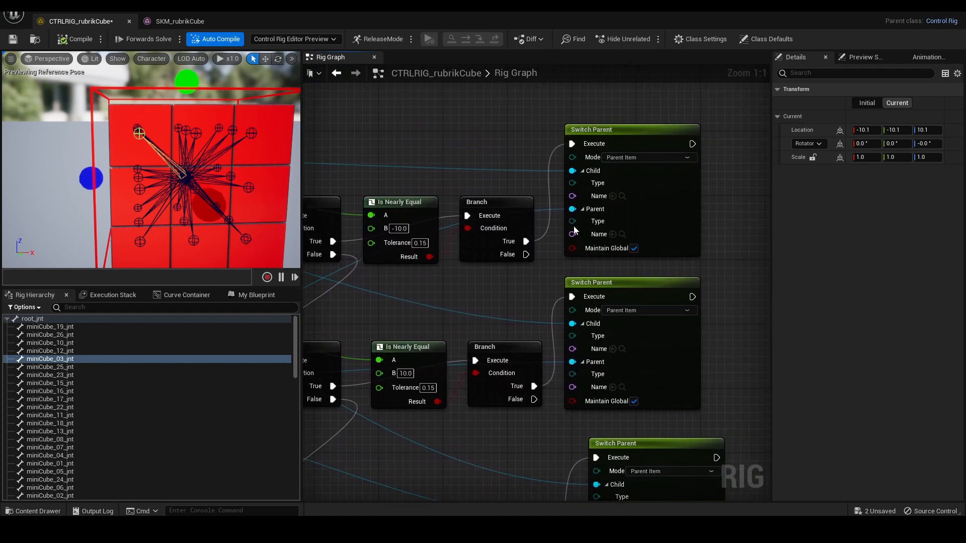
{"action": "scroll", "coordinate": [564, 146], "scroll_direction": "down", "scroll_amount": 2}
{"action": "right_click_drag", "start_coordinate": [511, 149], "coordinate": [588, 151]}
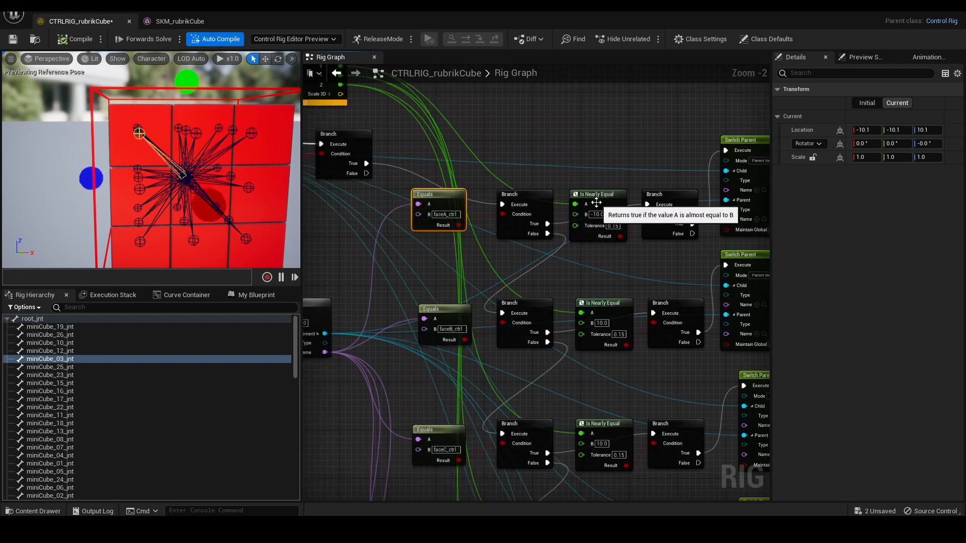
Nudge the Is Nearly Equal node and the Switch Parent node in the faceA_ctrl row to slightly different positions
{"action": "scroll", "coordinate": [568, 179], "scroll_direction": "up", "scroll_amount": 2}
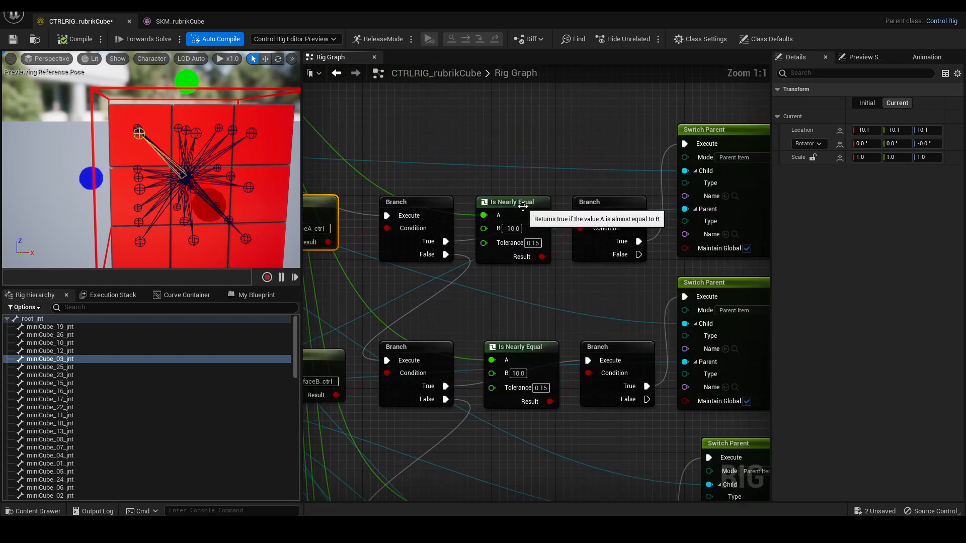
{"action": "left_click_drag", "start_coordinate": [518, 210], "coordinate": [518, 201]}
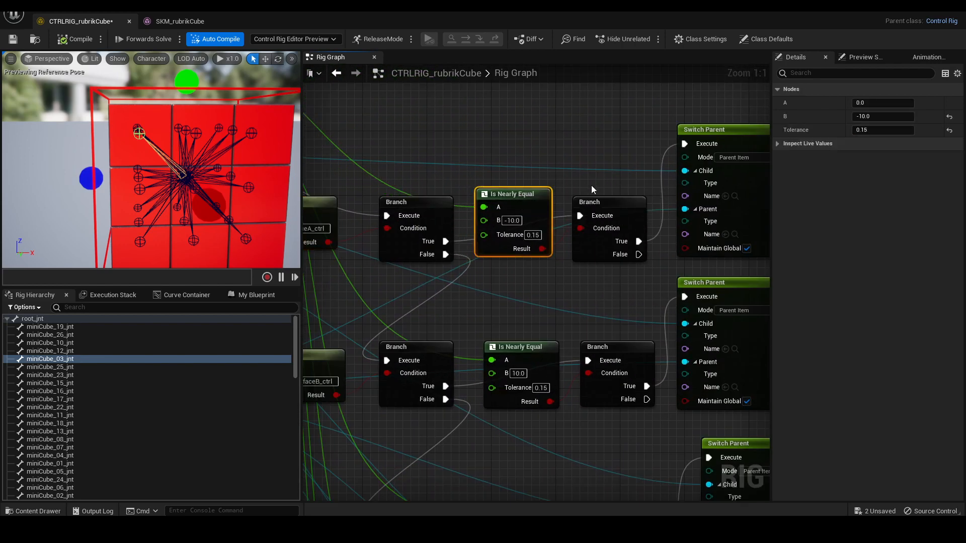
{"action": "right_click_drag", "start_coordinate": [608, 188], "coordinate": [472, 186]}
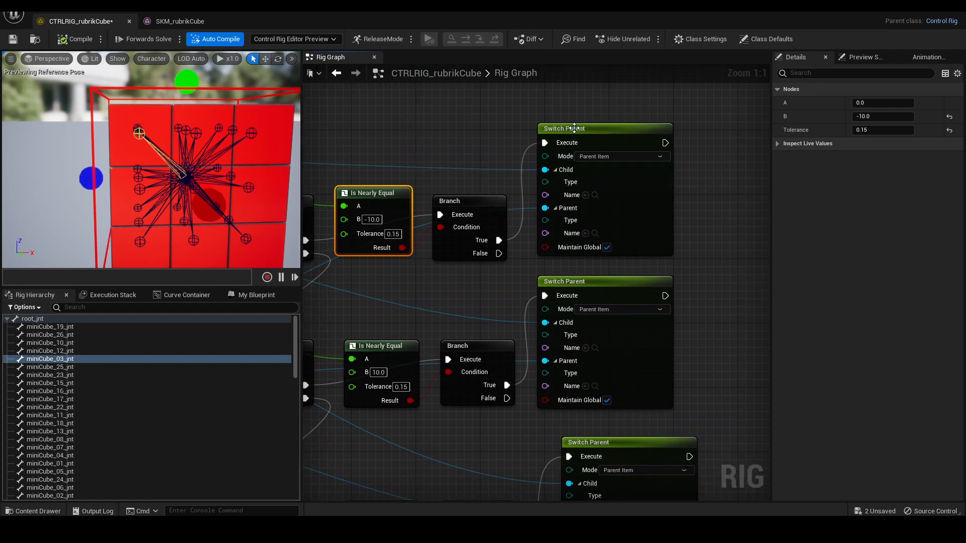
{"action": "mouse_move", "coordinate": [574, 129]}
{"action": "left_mouse_down"}
{"action": "mouse_move", "coordinate": [632, 106]}
{"action": "mouse_move", "coordinate": [582, 136]}
{"action": "left_mouse_up"}
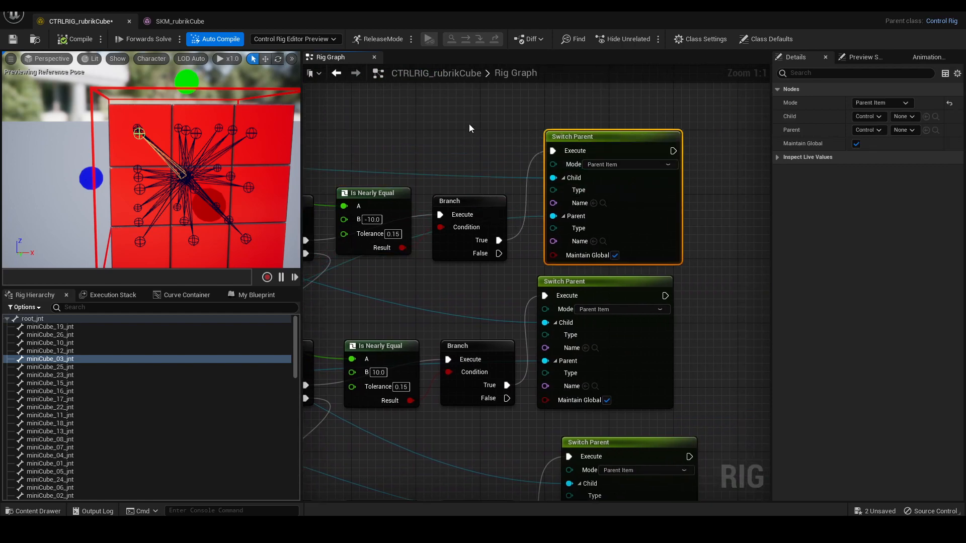
Collapse the mini cube nulls under root_ctrl in the rig hierarchy, down to miniCube_11_null
{"action": "scroll", "coordinate": [469, 128], "scroll_direction": "down", "scroll_amount": 3}
{"action": "scroll", "coordinate": [229, 358], "scroll_direction": "down", "scroll_amount": 5}
{"action": "scroll", "coordinate": [163, 376], "scroll_direction": "up", "scroll_amount": 10}
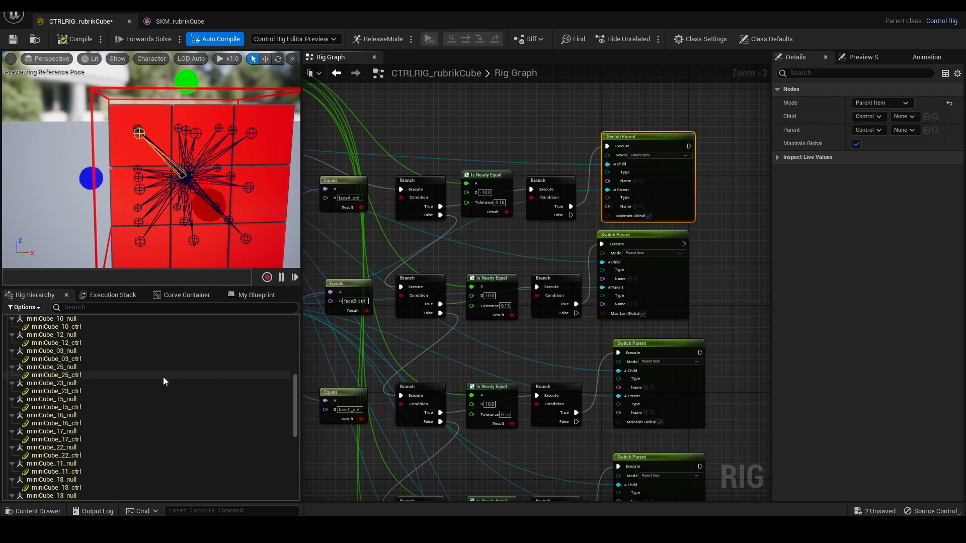
{"action": "left_click", "coordinate": [12, 398]}
{"action": "left_click", "coordinate": [12, 407]}
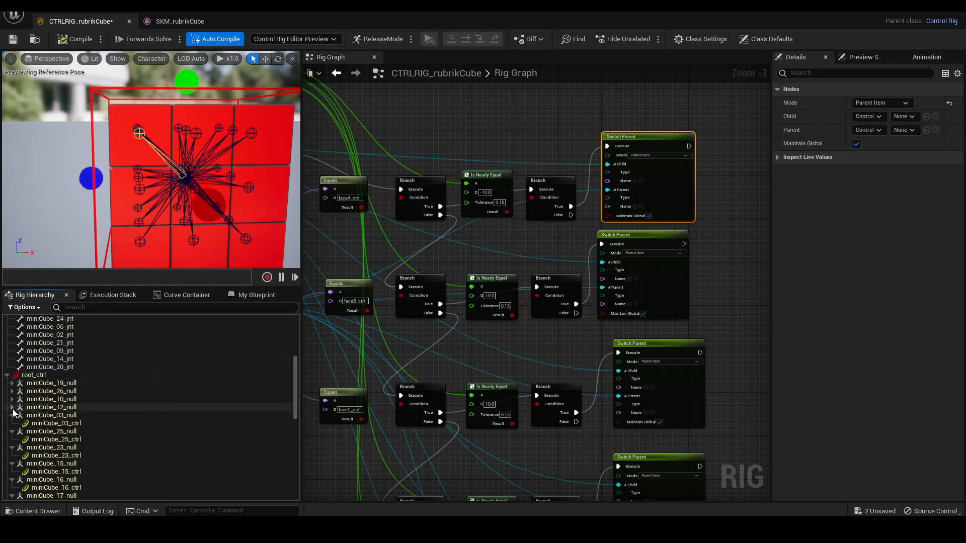
{"action": "left_click", "coordinate": [12, 415]}
{"action": "left_click", "coordinate": [12, 423]}
{"action": "left_click", "coordinate": [12, 431]}
{"action": "left_click", "coordinate": [12, 439]}
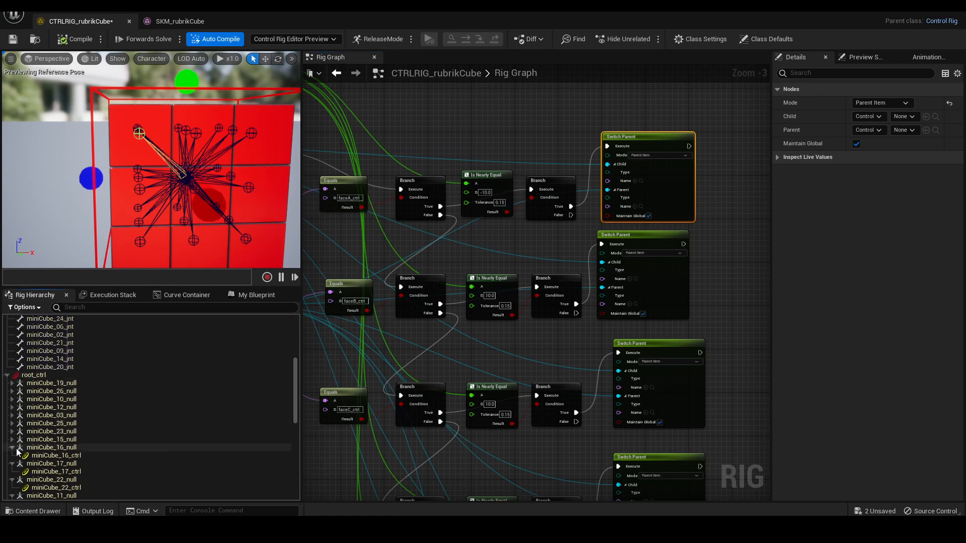
{"action": "left_click", "coordinate": [12, 447]}
{"action": "left_click", "coordinate": [12, 455]}
{"action": "left_click", "coordinate": [12, 463]}
{"action": "left_click", "coordinate": [12, 471]}
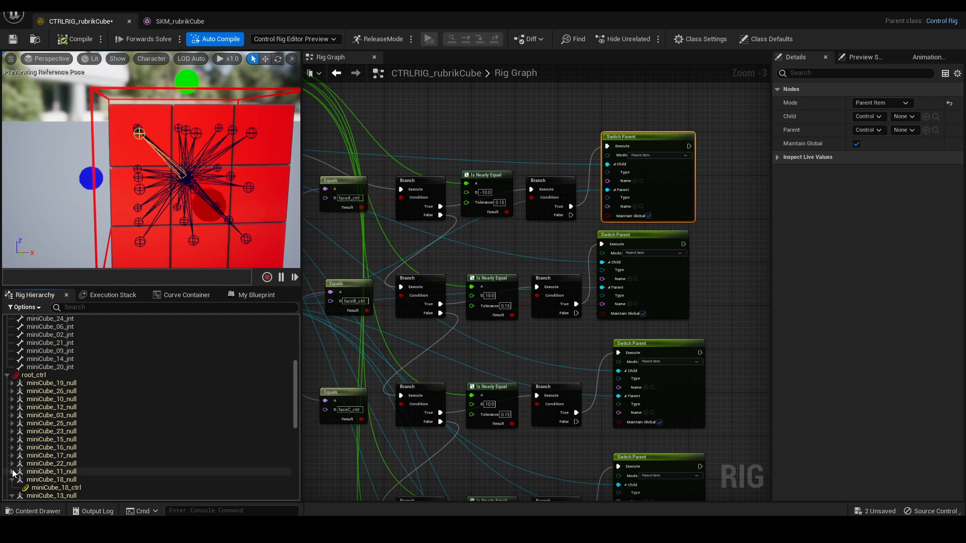
Trace the faceA_ctrl row from its Equals node through the Is Nearly Equal check to the Parent input of Switch Parent
{"action": "right_click_drag", "start_coordinate": [559, 102], "coordinate": [618, 129]}
{"action": "scroll", "coordinate": [618, 130], "scroll_direction": "up", "scroll_amount": 1}
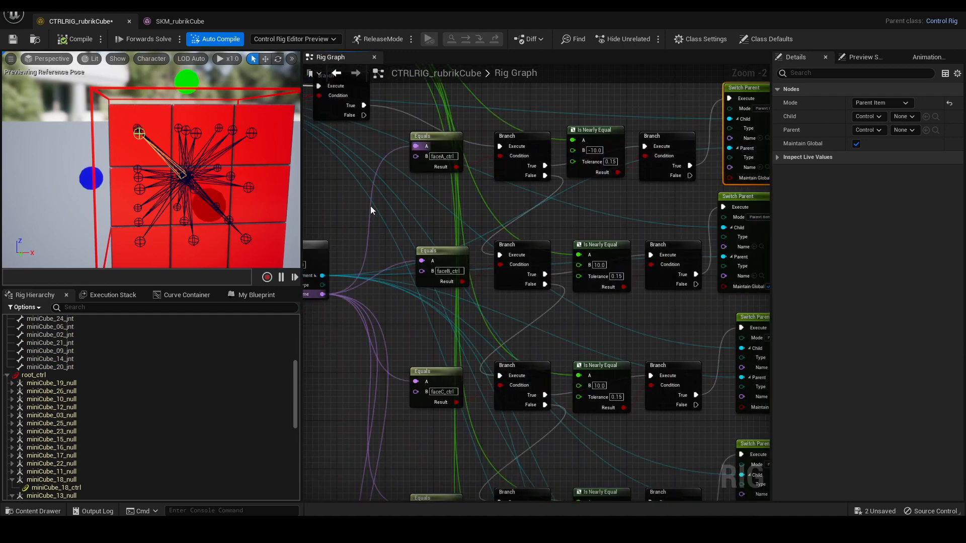
{"action": "right_click_drag", "start_coordinate": [344, 222], "coordinate": [442, 198]}
{"action": "scroll", "coordinate": [442, 198], "scroll_direction": "up", "scroll_amount": 2}
{"action": "right_click_drag", "start_coordinate": [715, 179], "coordinate": [574, 210]}
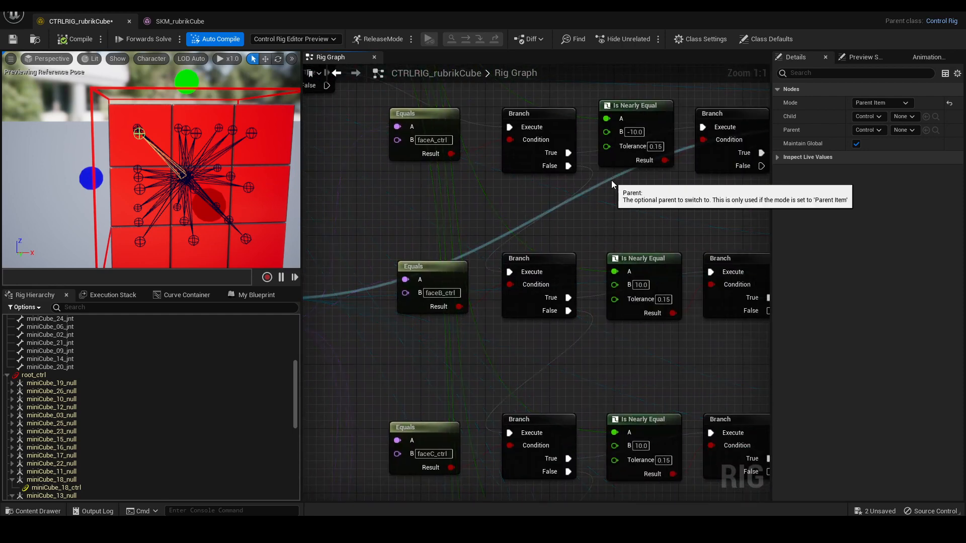
{"action": "right_click_drag", "start_coordinate": [611, 180], "coordinate": [463, 223]}
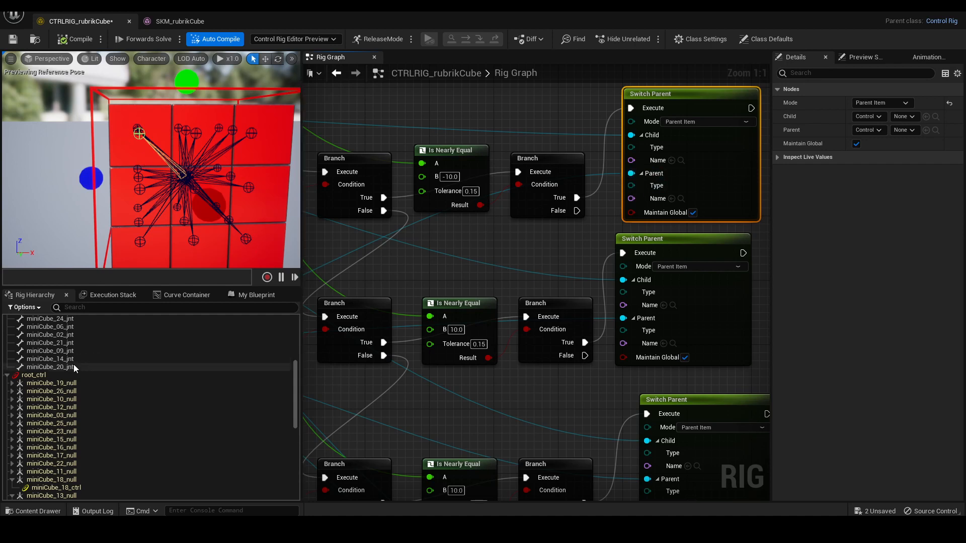
{"action": "left_click", "coordinate": [430, 157]}
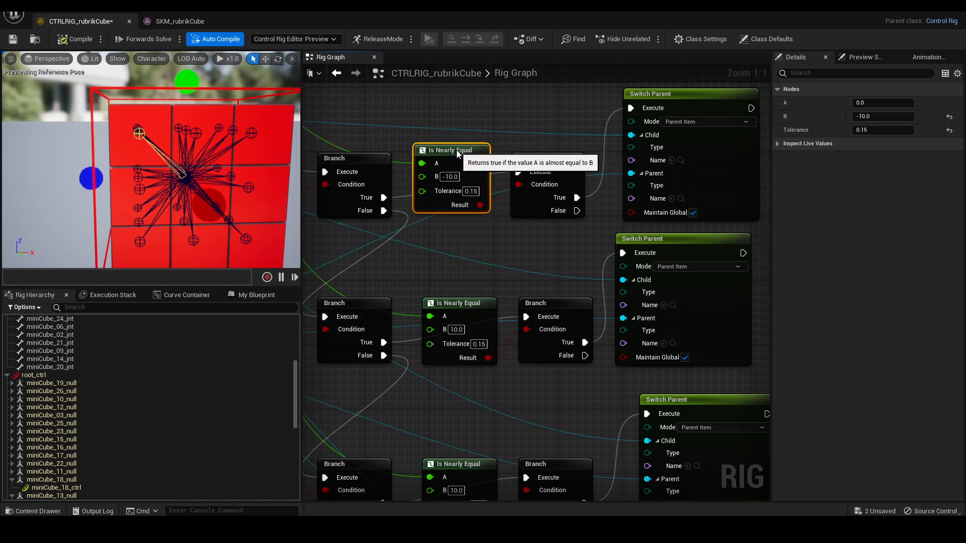
{"action": "right_click_drag", "start_coordinate": [457, 150], "coordinate": [636, 150]}
Rotate the blue face's faceA_ctrl by about 10° around X, and move its row's Is Nearly Equal node slightly higher
{"action": "left_click", "coordinate": [85, 180]}
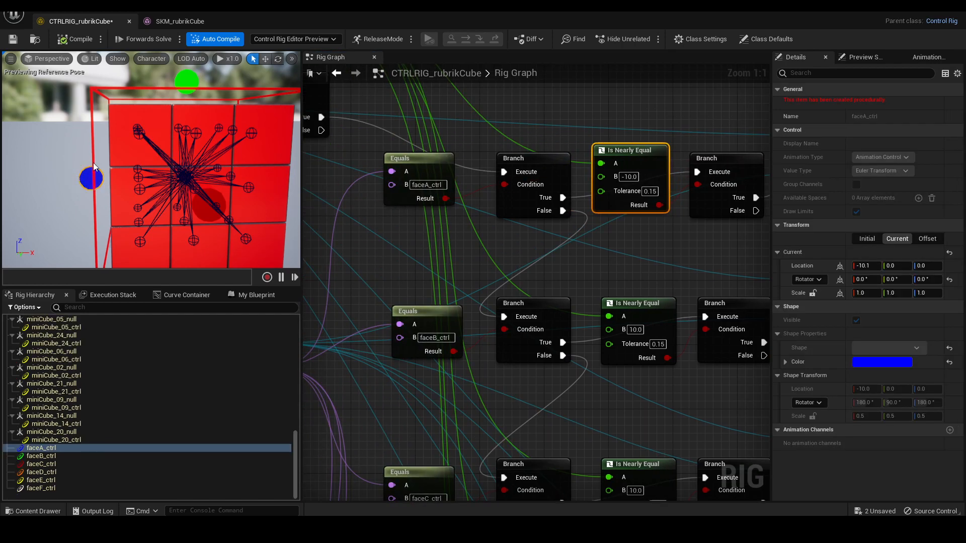
{"action": "right_click_drag", "start_coordinate": [131, 169], "coordinate": [276, 172]}
{"action": "right_click_drag", "start_coordinate": [177, 181], "coordinate": [182, 250]}
{"action": "right_click_drag", "start_coordinate": [365, 231], "coordinate": [480, 216]}
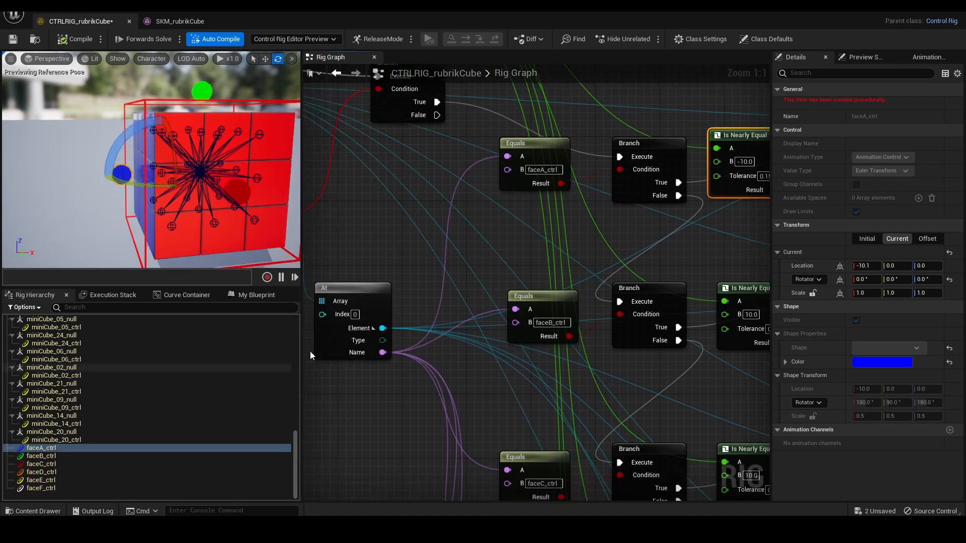
{"action": "right_click_drag", "start_coordinate": [435, 199], "coordinate": [347, 239]}
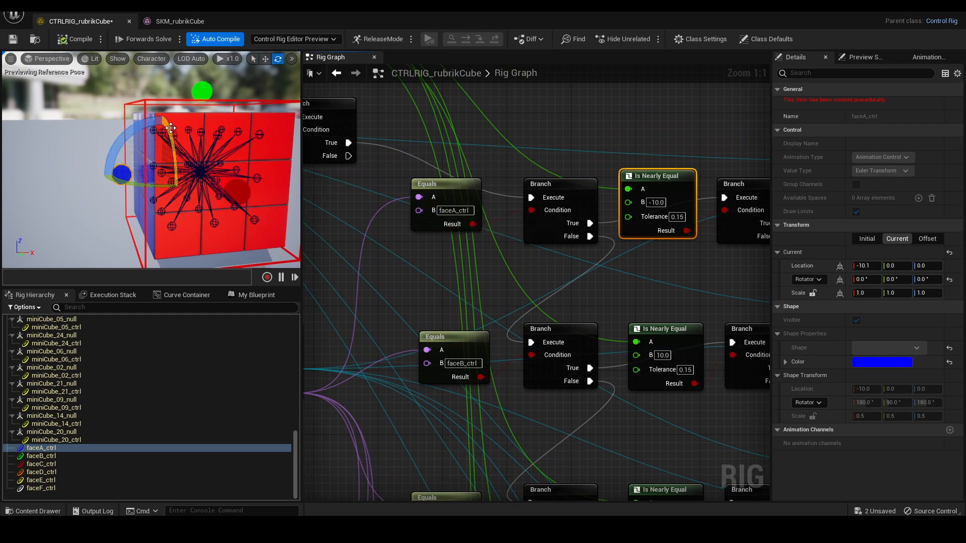
{"action": "left_click_drag", "start_coordinate": [169, 128], "coordinate": [177, 191]}
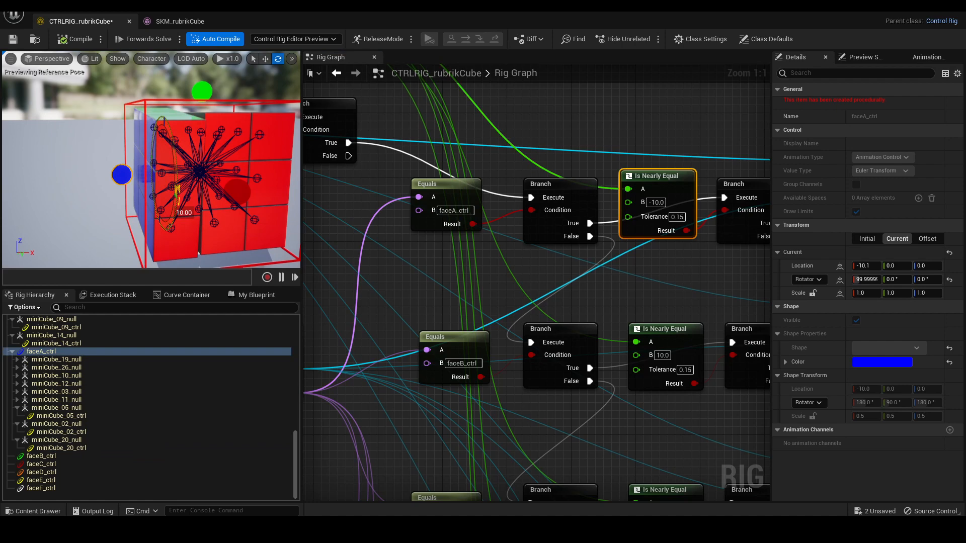
{"action": "left_click_drag", "start_coordinate": [659, 180], "coordinate": [654, 160]}
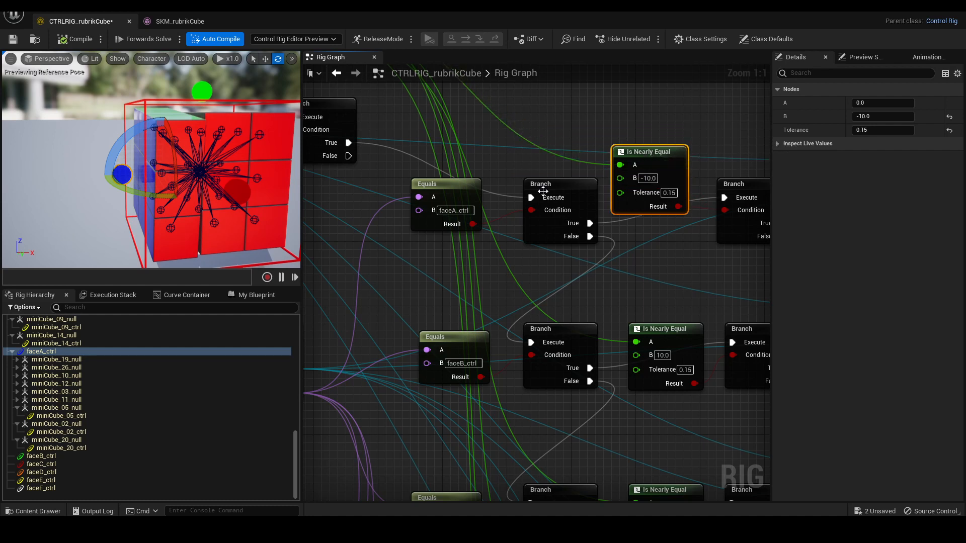
Select miniCube_19_null through miniCube_05_null under faceA_ctrl, and collapse miniCube_05_null, miniCube_02_null and miniCube_20_null
{"action": "left_click", "coordinate": [58, 357]}
{"action": "left_click", "coordinate": [75, 407], "text": "shift"}
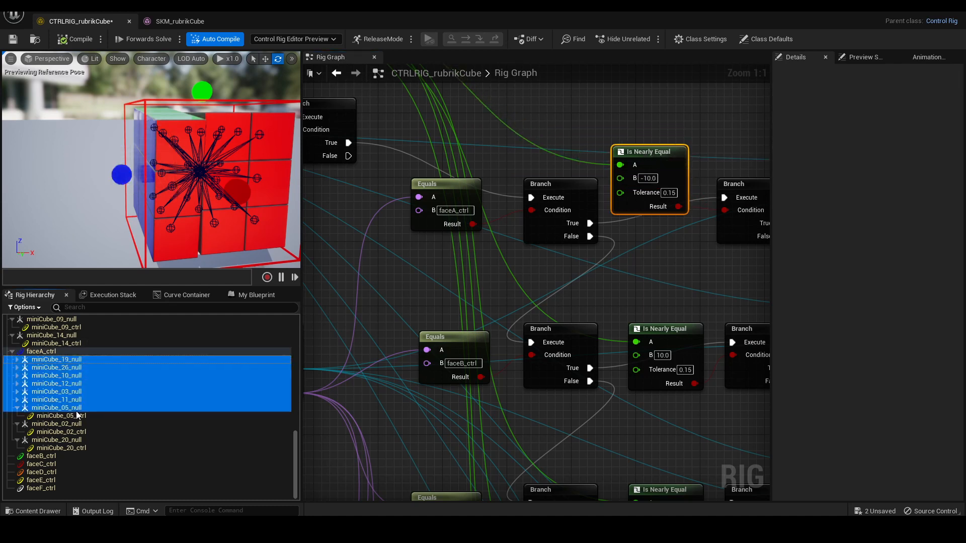
{"action": "left_click", "coordinate": [17, 408]}
{"action": "left_click", "coordinate": [17, 424]}
{"action": "left_click", "coordinate": [18, 440]}
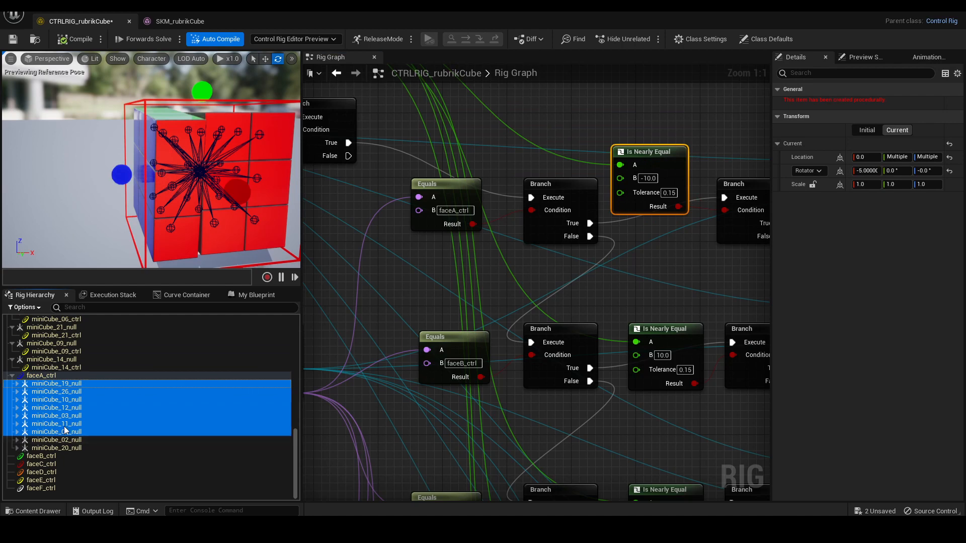
Select the node chain from For Each through Project to new Parent to Set Transform - Bone
{"action": "right_click_drag", "start_coordinate": [483, 294], "coordinate": [565, 257]}
{"action": "scroll", "coordinate": [565, 255], "scroll_direction": "down", "scroll_amount": 6}
{"action": "right_click_drag", "start_coordinate": [489, 372], "coordinate": [557, 277]}
{"action": "scroll", "coordinate": [557, 278], "scroll_direction": "up", "scroll_amount": 4}
{"action": "right_click_drag", "start_coordinate": [545, 495], "coordinate": [532, 305]}
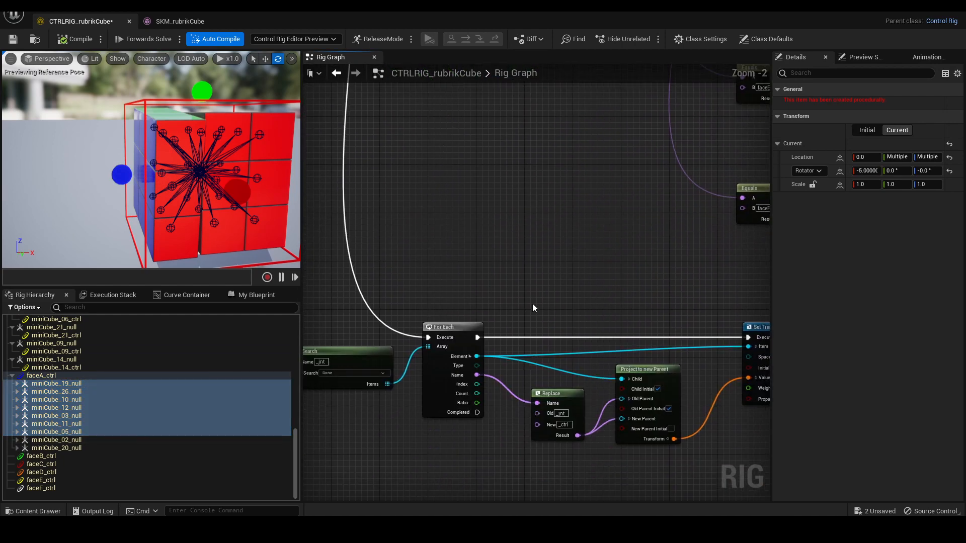
{"action": "scroll", "coordinate": [549, 347], "scroll_direction": "down", "scroll_amount": 1}
{"action": "right_click_drag", "start_coordinate": [549, 347], "coordinate": [511, 263]}
{"action": "left_click_drag", "start_coordinate": [533, 266], "coordinate": [720, 355]}
Rotate the blue face's faceA_ctrl by a further 85° around X, and view the turned cubes from the blue side
{"action": "right_click_drag", "start_coordinate": [539, 166], "coordinate": [518, 376]}
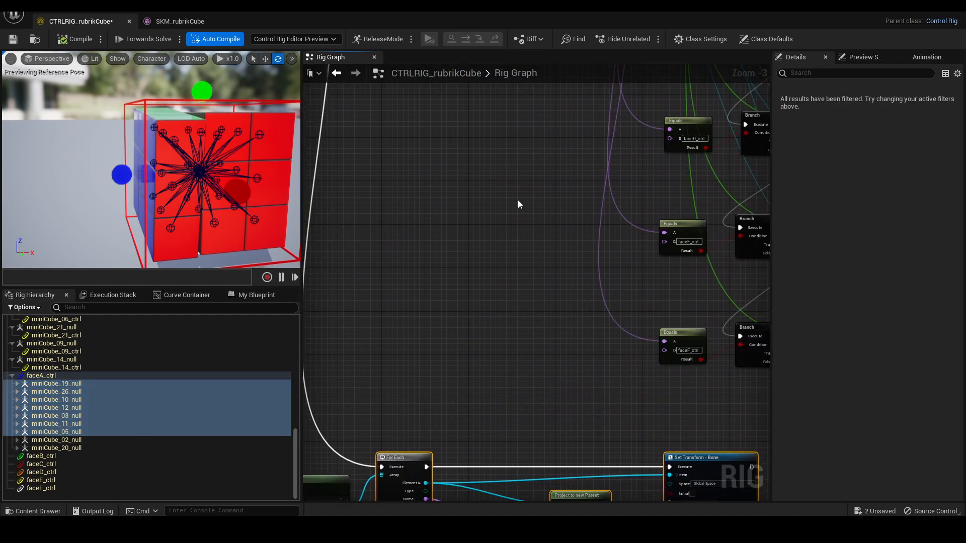
{"action": "scroll", "coordinate": [518, 201], "scroll_direction": "down", "scroll_amount": 3}
{"action": "right_click_drag", "start_coordinate": [543, 136], "coordinate": [491, 288]}
{"action": "scroll", "coordinate": [491, 240], "scroll_direction": "up", "scroll_amount": 3}
{"action": "right_click_drag", "start_coordinate": [491, 179], "coordinate": [470, 237]}
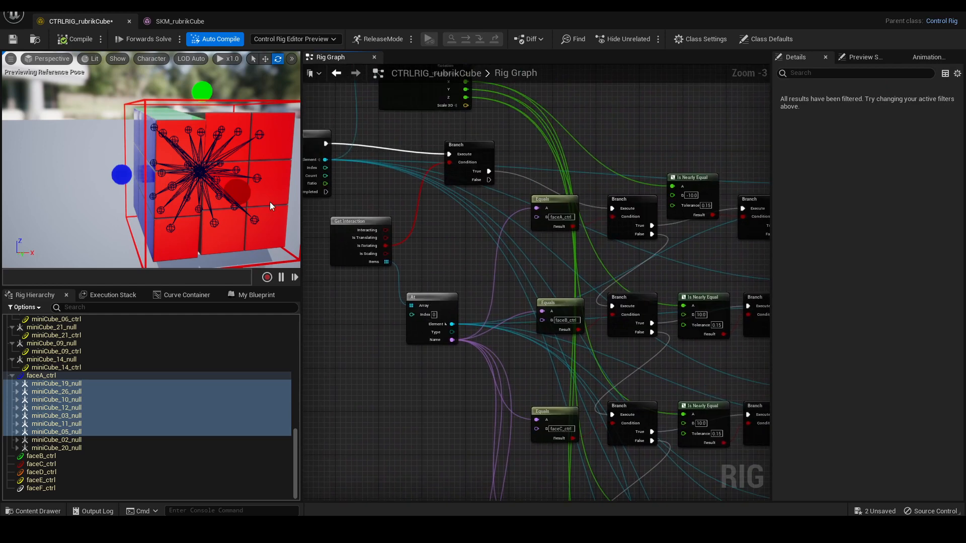
{"action": "left_click", "coordinate": [123, 175]}
{"action": "left_click_drag", "start_coordinate": [169, 131], "coordinate": [161, 221]}
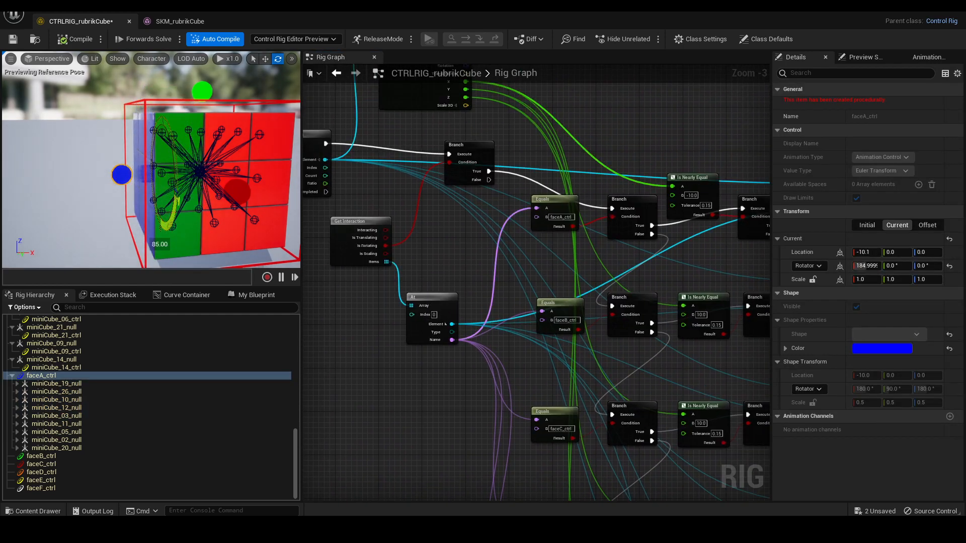
{"action": "right_click_drag", "start_coordinate": [220, 95], "coordinate": [207, 95]}
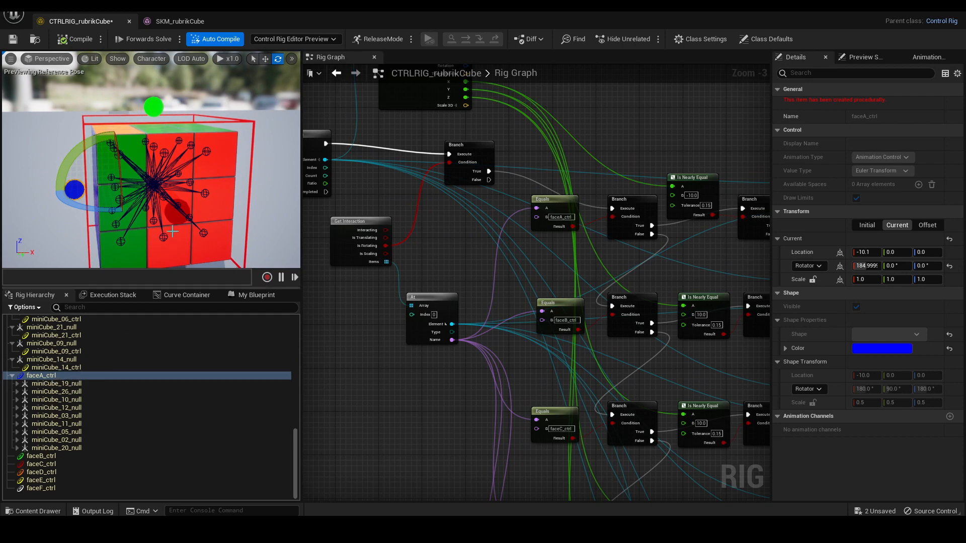
{"action": "right_click_drag", "start_coordinate": [172, 231], "coordinate": [226, 222]}
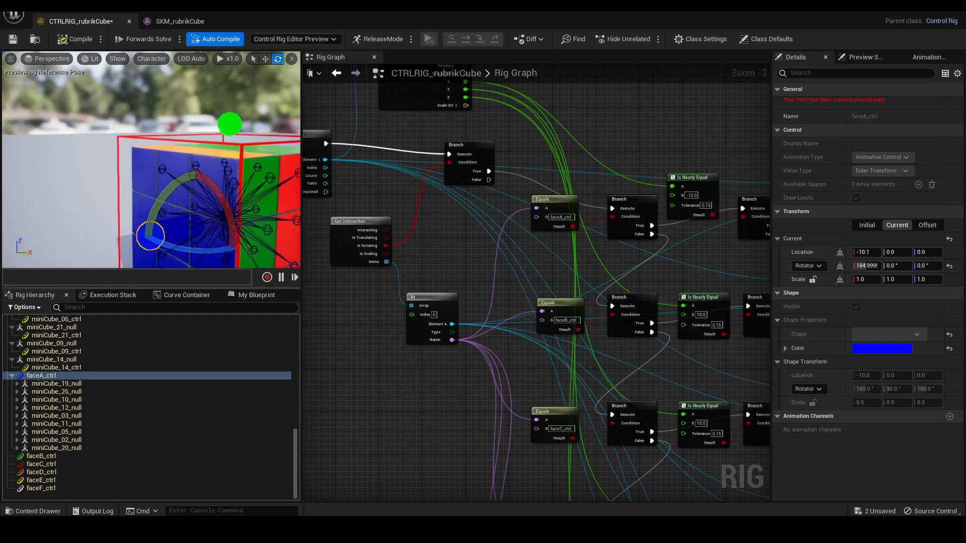
Select faceB_ctrl in the rig hierarchy, and nudge the Equals node that compares against faceB_ctrl
{"action": "left_click", "coordinate": [43, 456]}
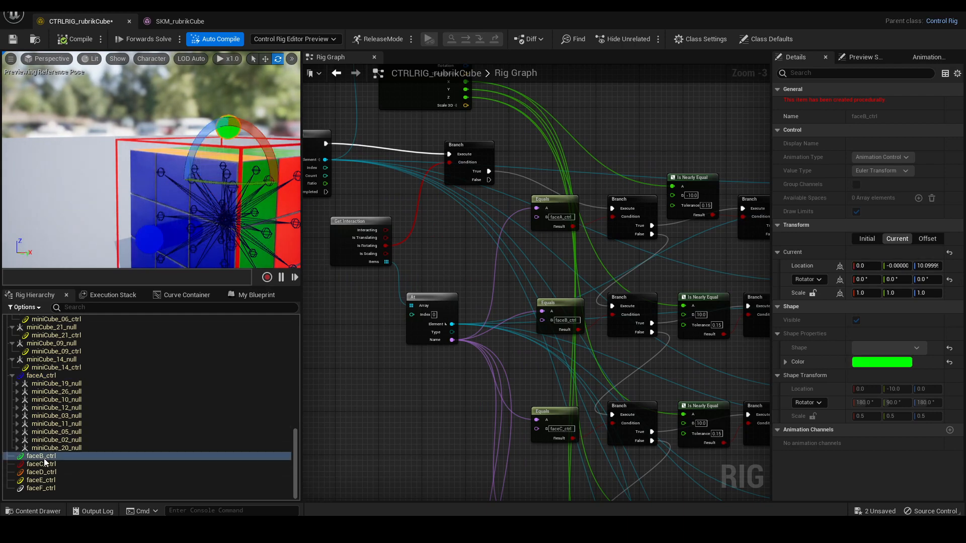
{"action": "right_click_drag", "start_coordinate": [341, 384], "coordinate": [399, 402]}
{"action": "scroll", "coordinate": [399, 402], "scroll_direction": "up", "scroll_amount": 2}
{"action": "right_click_drag", "start_coordinate": [545, 406], "coordinate": [436, 345]}
{"action": "right_click_drag", "start_coordinate": [529, 328], "coordinate": [426, 328]}
{"action": "left_click_drag", "start_coordinate": [463, 241], "coordinate": [447, 229]}
Select the faceB_ctrl row's Is Nearly Equal node and trace its A input back to the Z translation output
{"action": "right_click_drag", "start_coordinate": [618, 211], "coordinate": [586, 279]}
{"action": "left_click", "coordinate": [585, 248]}
{"action": "scroll", "coordinate": [586, 278], "scroll_direction": "down", "scroll_amount": 1}
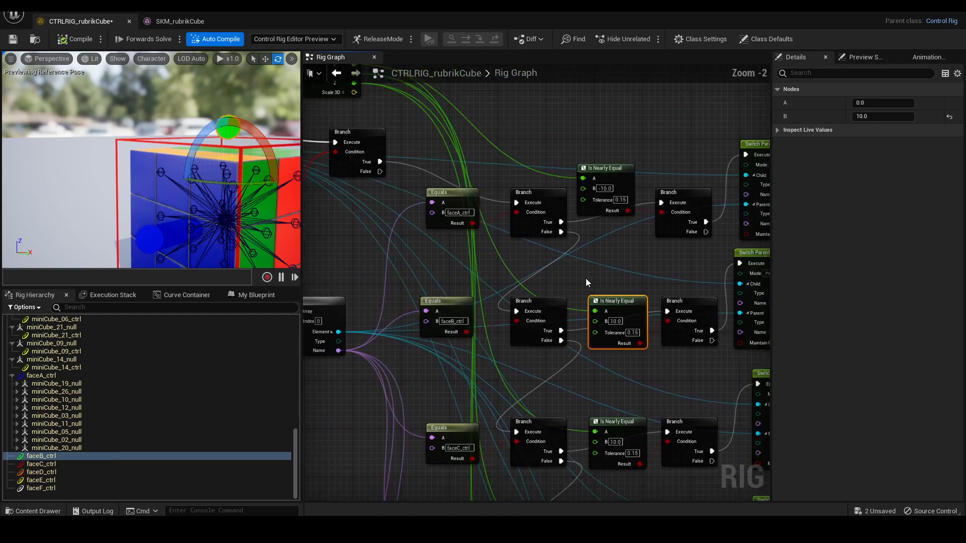
{"action": "scroll", "coordinate": [585, 278], "scroll_direction": "down", "scroll_amount": 1}
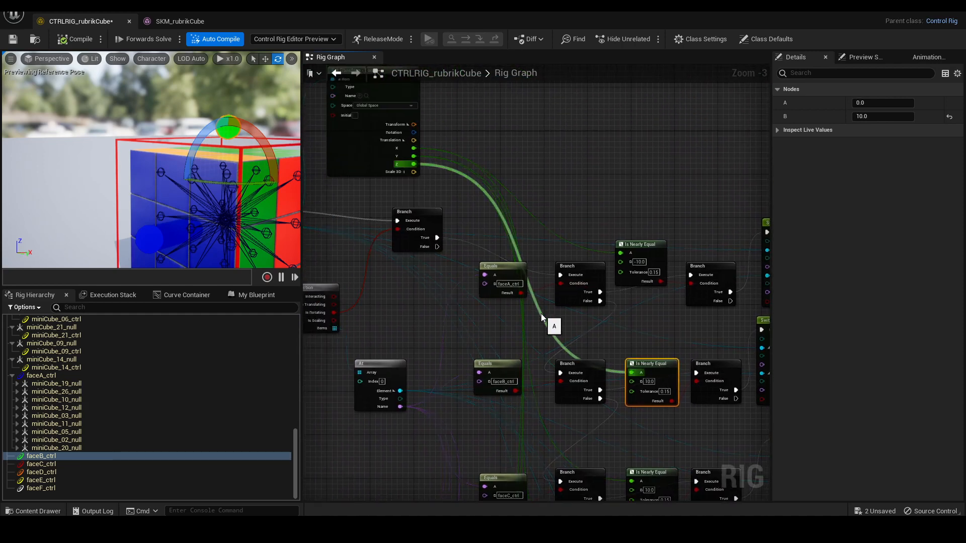
{"action": "right_click_drag", "start_coordinate": [635, 331], "coordinate": [586, 268]}
{"action": "scroll", "coordinate": [605, 302], "scroll_direction": "up", "scroll_amount": 3}
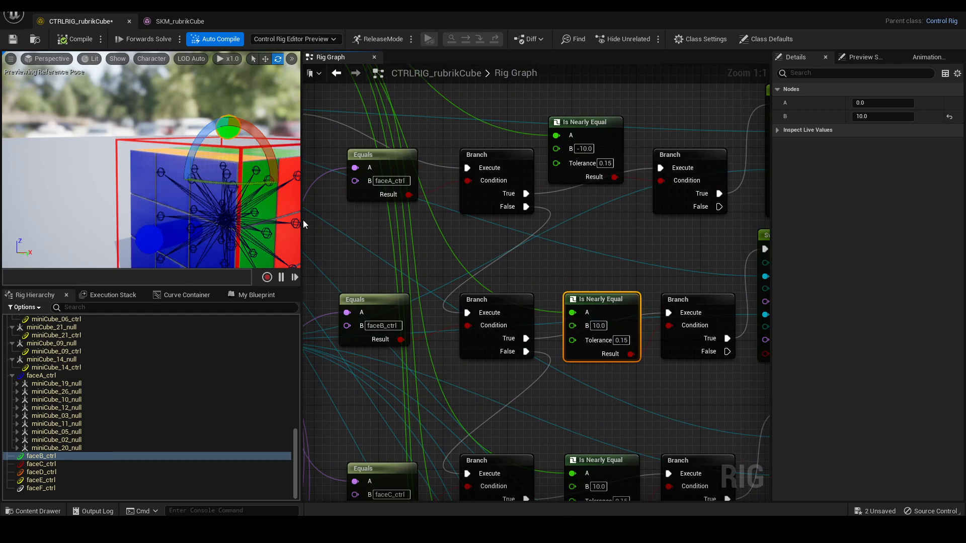
Select the green face's faceB_ctrl in the viewport, and rotate it by 10° around Z
{"action": "left_click_drag", "start_coordinate": [145, 185], "coordinate": [210, 199], "text": "alt"}
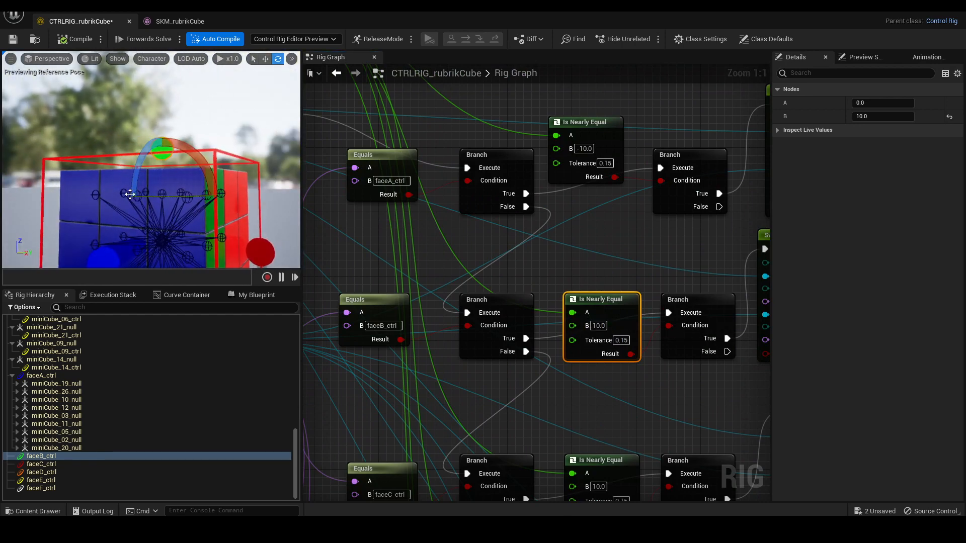
{"action": "left_click_drag", "start_coordinate": [238, 123], "coordinate": [216, 97], "text": "alt"}
{"action": "left_click", "coordinate": [216, 92]}
{"action": "left_click", "coordinate": [131, 108]}
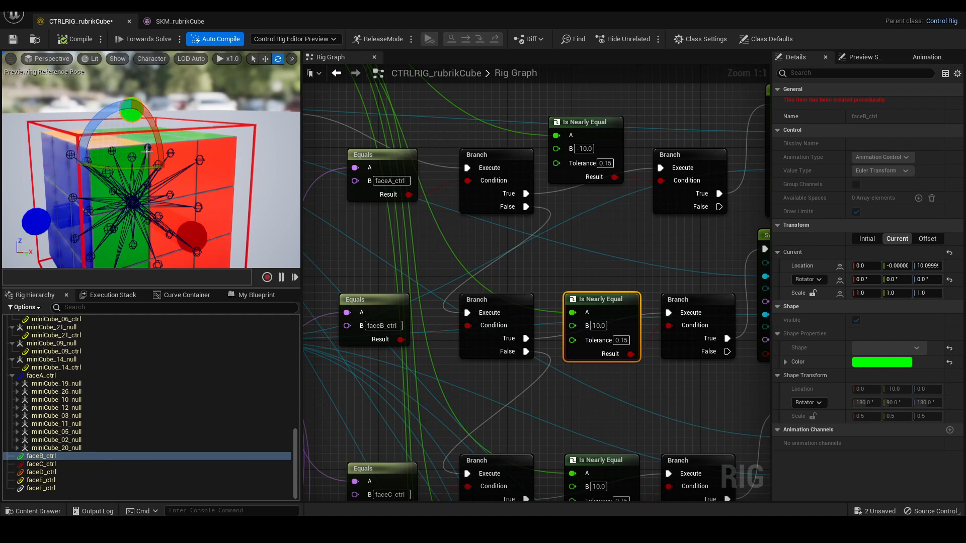
{"action": "right_click_drag", "start_coordinate": [133, 175], "coordinate": [143, 224]}
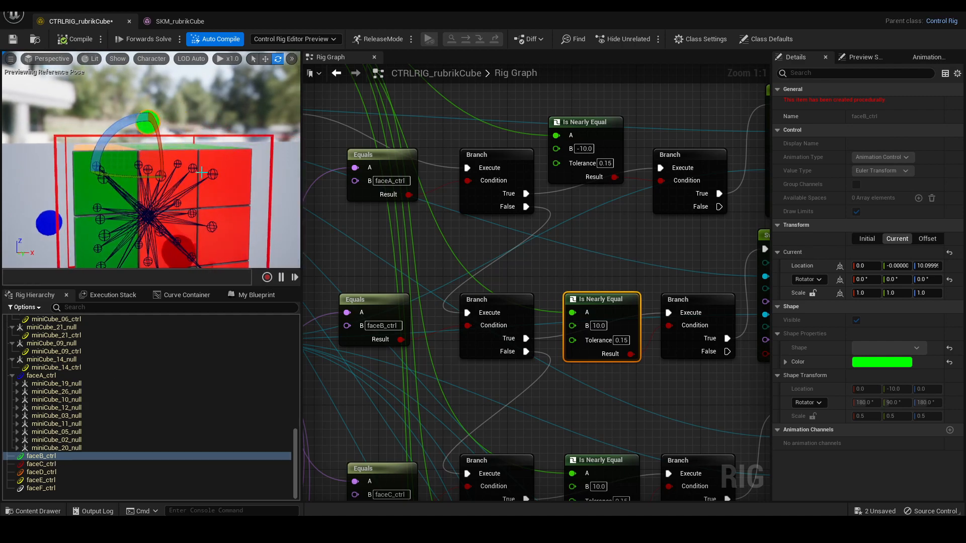
{"action": "right_click_drag", "start_coordinate": [201, 174], "coordinate": [182, 171]}
{"action": "left_click_drag", "start_coordinate": [182, 170], "coordinate": [197, 170]}
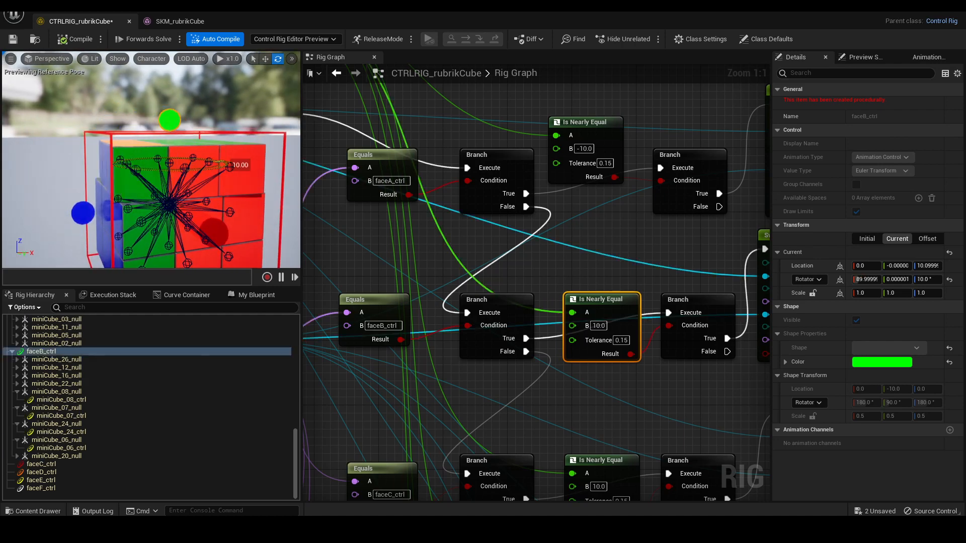
Collapse the miniCube_08, 07, 24 and 06 nulls under faceB_ctrl, and rotate the green face on to 95° around Z
{"action": "scroll", "coordinate": [116, 357], "scroll_direction": "up", "scroll_amount": 3}
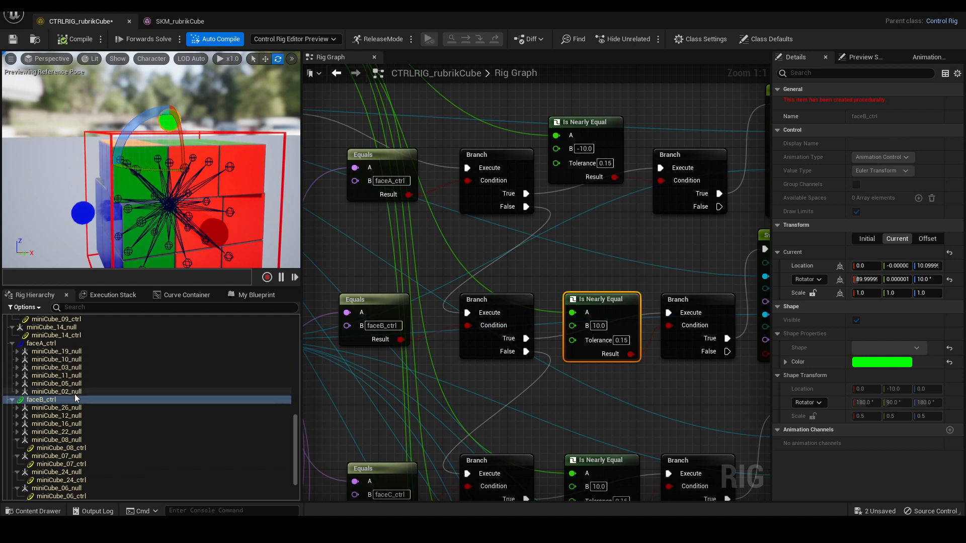
{"action": "left_click", "coordinate": [17, 441]}
{"action": "left_click", "coordinate": [17, 448]}
{"action": "left_click", "coordinate": [17, 456]}
{"action": "left_click", "coordinate": [17, 463]}
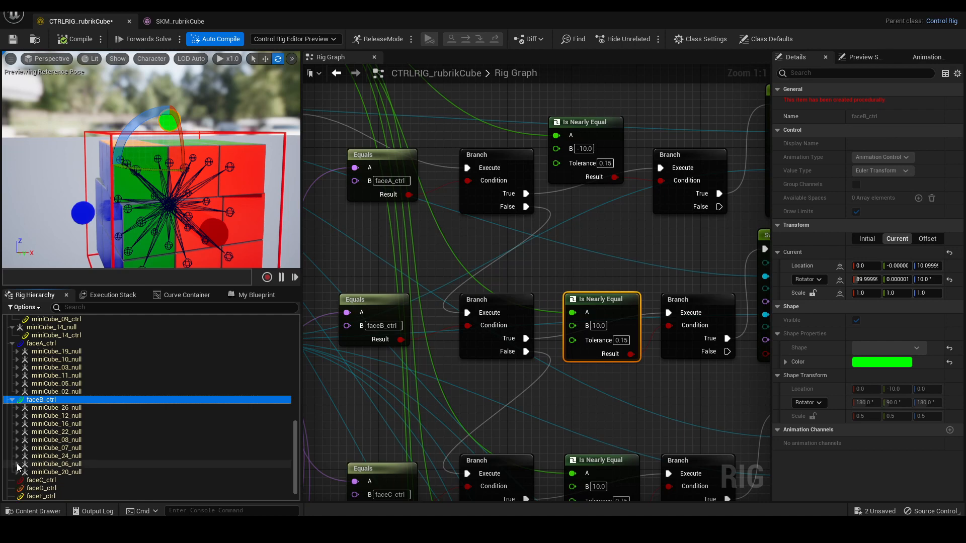
{"action": "left_click_drag", "start_coordinate": [171, 167], "coordinate": [218, 195]}
Rotate the red face's faceC_ctrl by about a quarter turn, and collapse the miniCube_04 and miniCube_01 nulls under it
{"action": "left_click", "coordinate": [202, 181]}
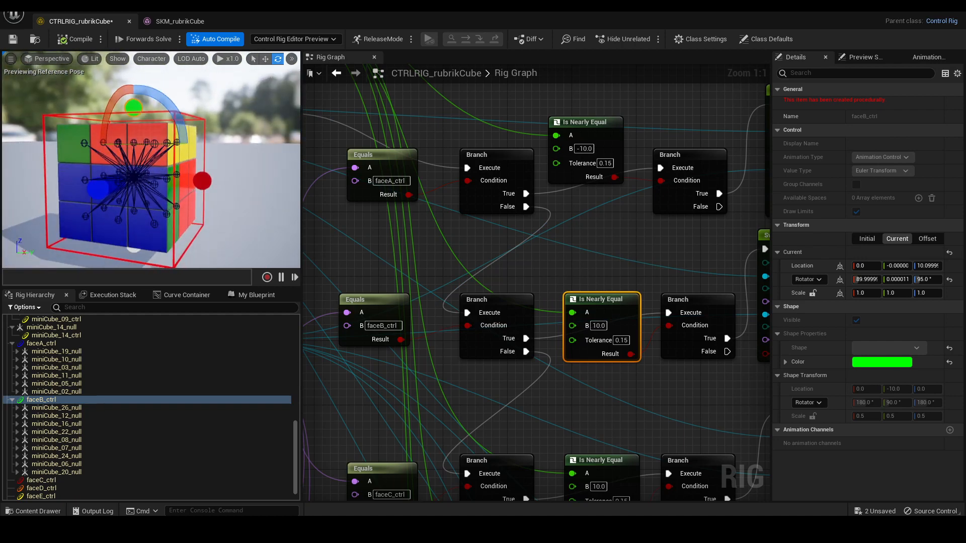
{"action": "right_click_drag", "start_coordinate": [177, 157], "coordinate": [148, 157]}
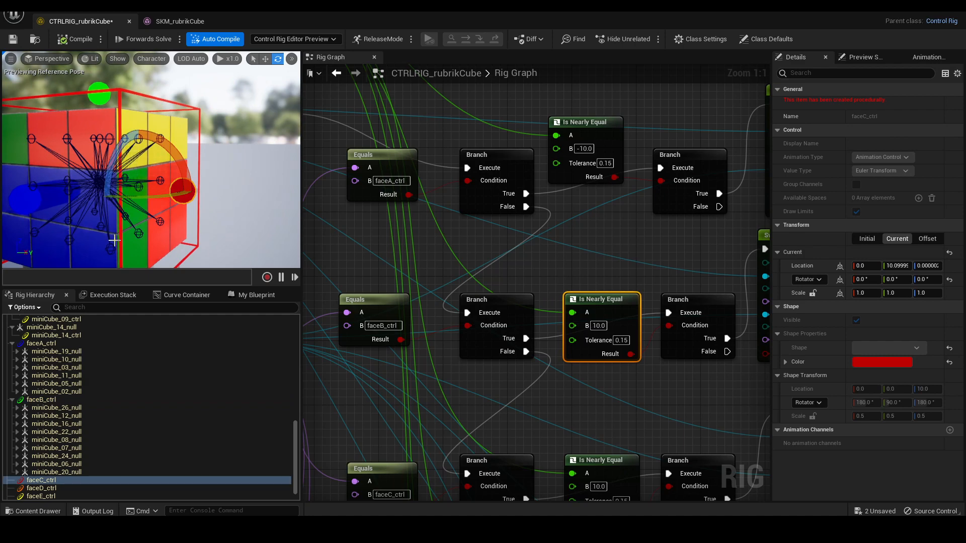
{"action": "right_click_drag", "start_coordinate": [210, 144], "coordinate": [183, 136]}
{"action": "scroll", "coordinate": [114, 391], "scroll_direction": "down", "scroll_amount": 1}
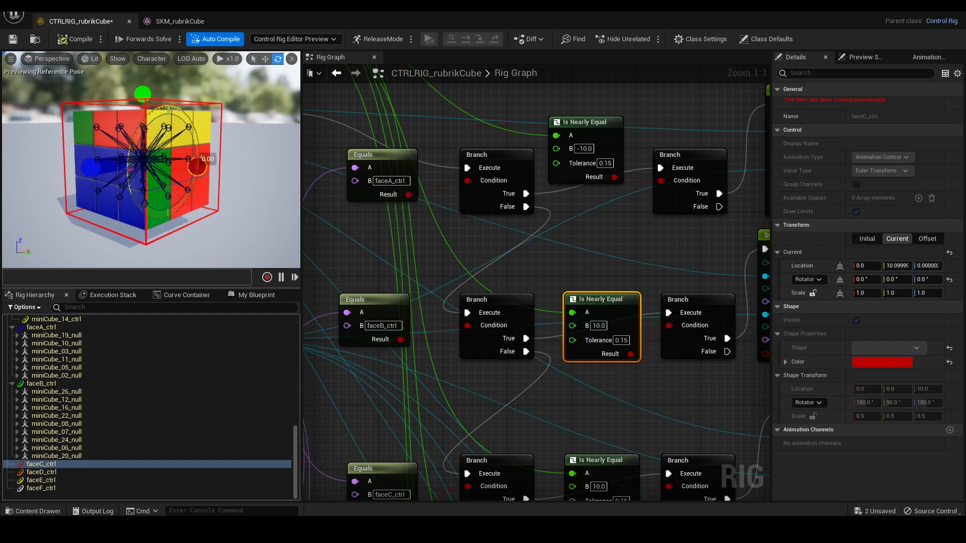
{"action": "left_click_drag", "start_coordinate": [198, 165], "coordinate": [165, 102]}
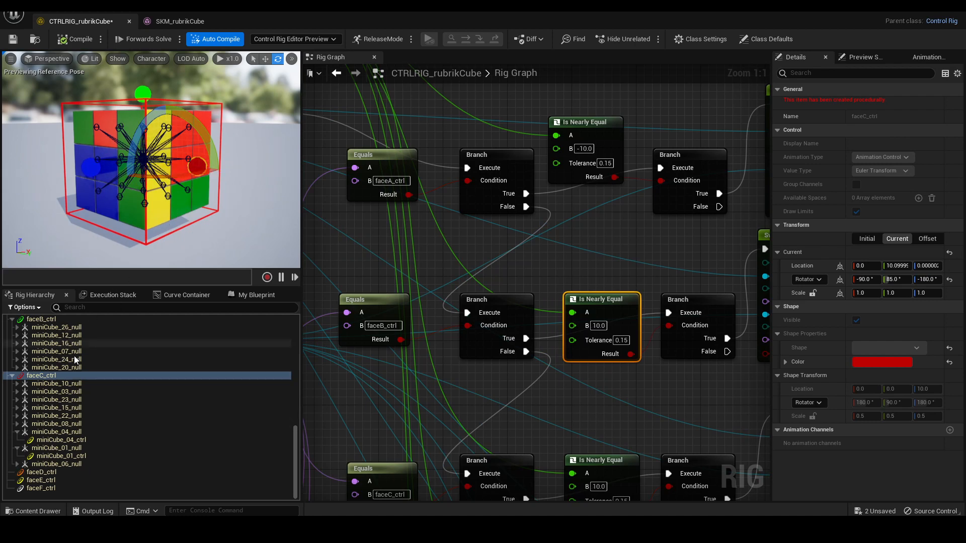
{"action": "left_click", "coordinate": [17, 431]}
{"action": "left_click", "coordinate": [18, 447]}
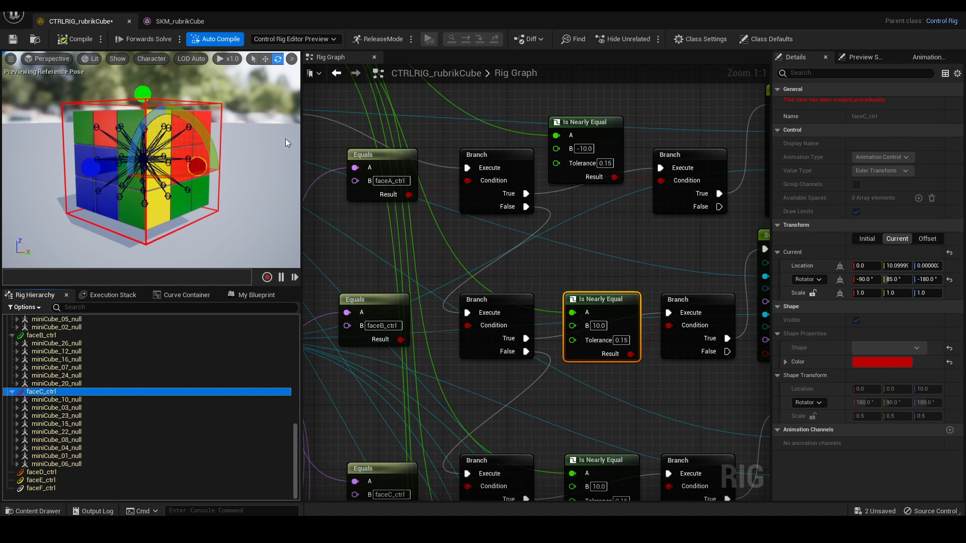
Select the yellow face's faceE_ctrl on the far side of the cube, and rotate that face
{"action": "right_click_drag", "start_coordinate": [285, 138], "coordinate": [205, 155]}
{"action": "left_click", "coordinate": [204, 155]}
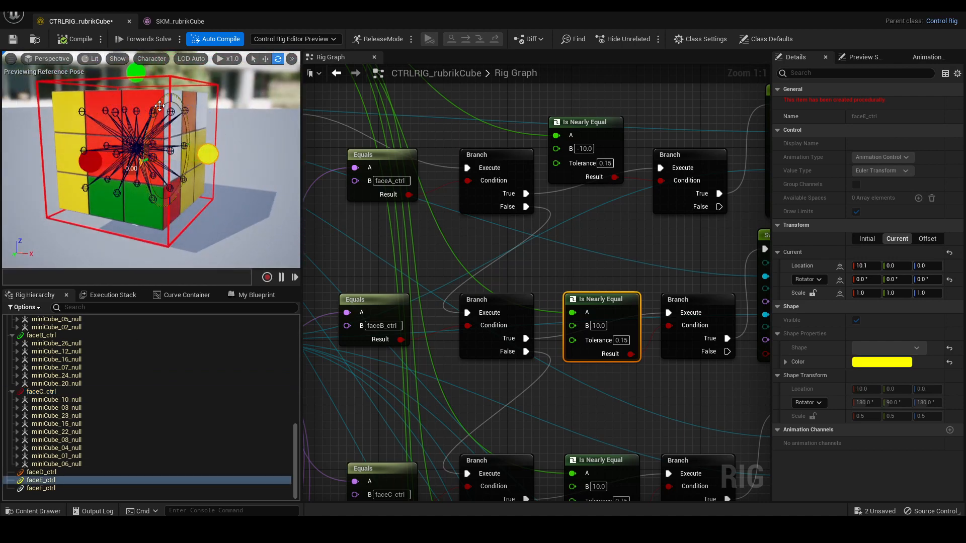
{"action": "left_click_drag", "start_coordinate": [159, 105], "coordinate": [145, 177]}
Select the white faceF_ctrl beneath the cube, and rotate its face to 95° around Z
{"action": "right_click_drag", "start_coordinate": [204, 209], "coordinate": [194, 231]}
{"action": "left_click", "coordinate": [151, 245]}
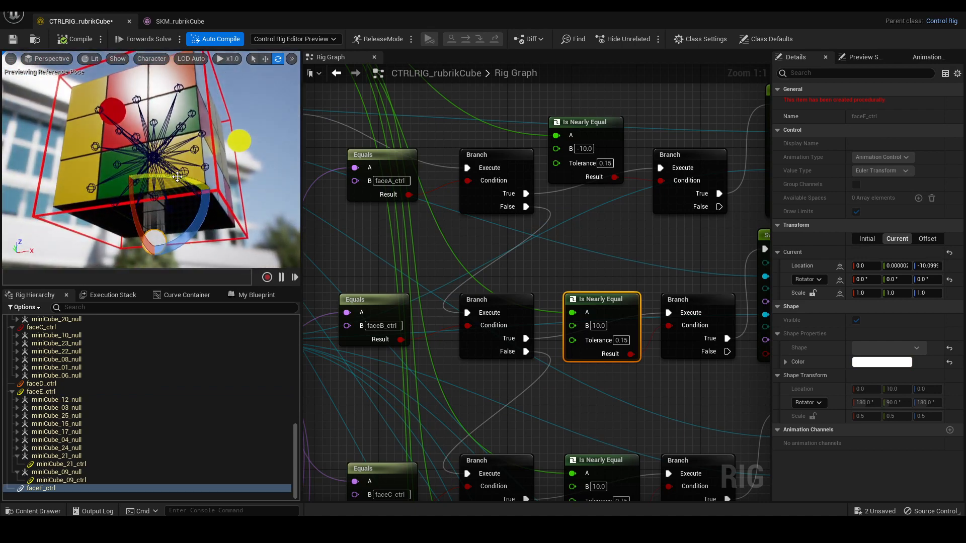
{"action": "left_click_drag", "start_coordinate": [177, 177], "coordinate": [139, 178]}
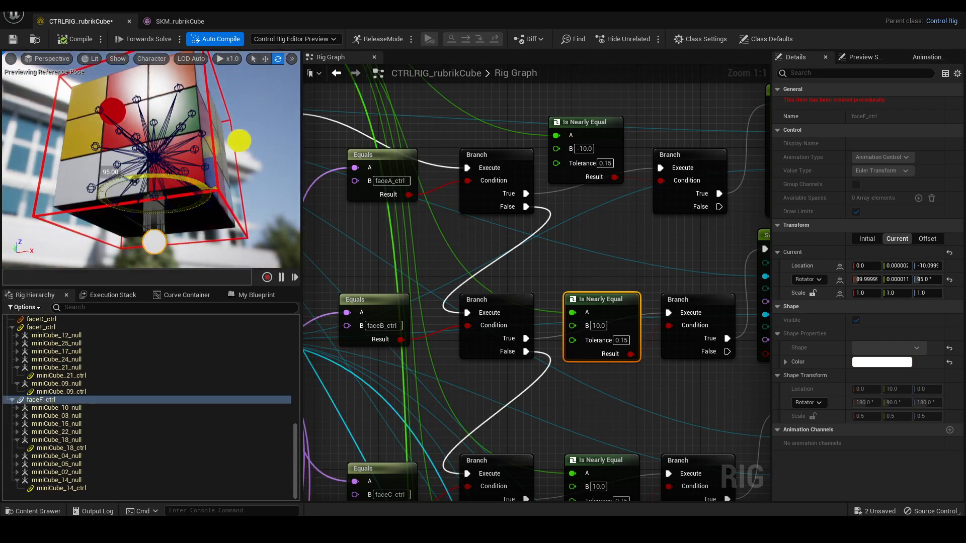
{"action": "right_click_drag", "start_coordinate": [256, 157], "coordinate": [196, 171]}
Highlight the faceA_ctrl row of the Forwards Solve graph, from its Equals node through to Switch Parent
{"action": "right_click_drag", "start_coordinate": [635, 212], "coordinate": [638, 212]}
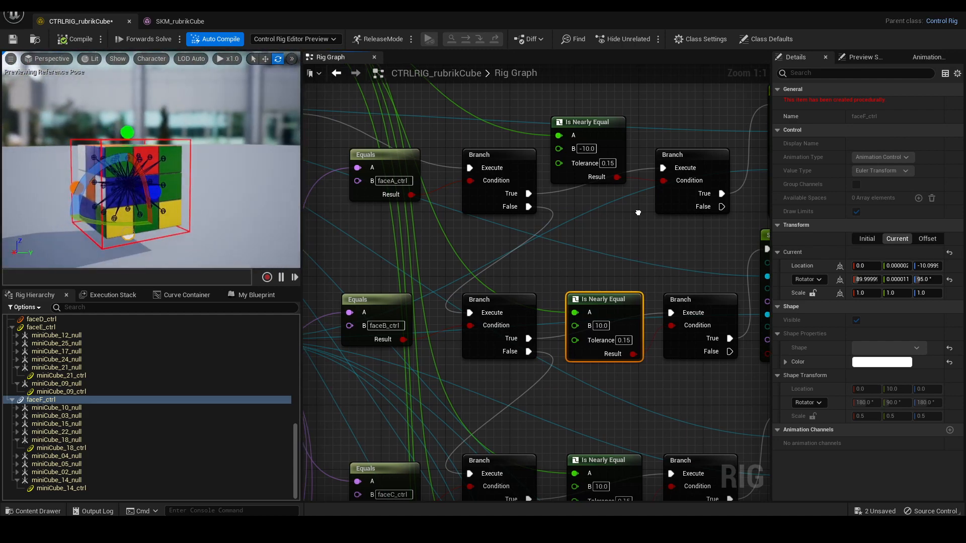
{"action": "scroll", "coordinate": [638, 213], "scroll_direction": "down", "scroll_amount": 8}
{"action": "scroll", "coordinate": [664, 145], "scroll_direction": "up", "scroll_amount": 3}
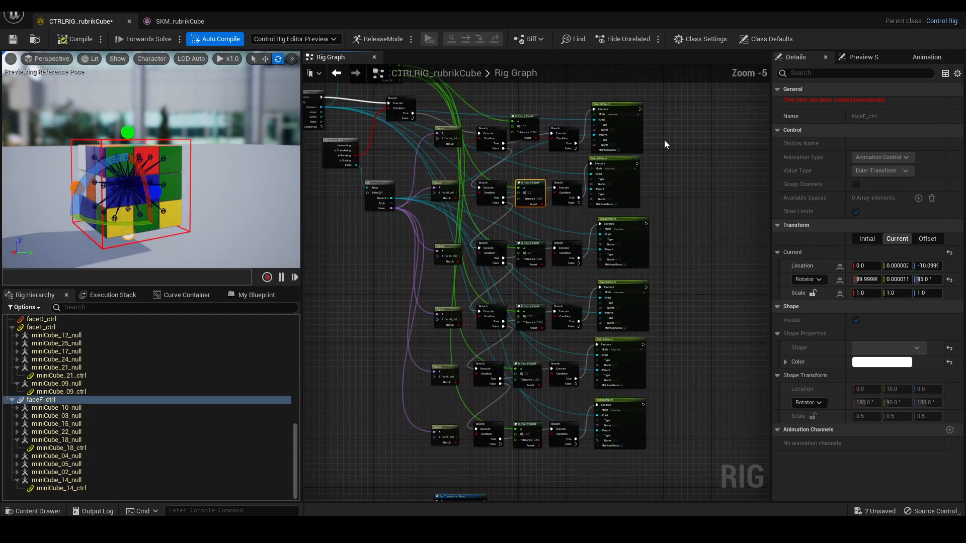
{"action": "right_click_drag", "start_coordinate": [665, 144], "coordinate": [698, 191]}
{"action": "scroll", "coordinate": [580, 187], "scroll_direction": "up", "scroll_amount": 2}
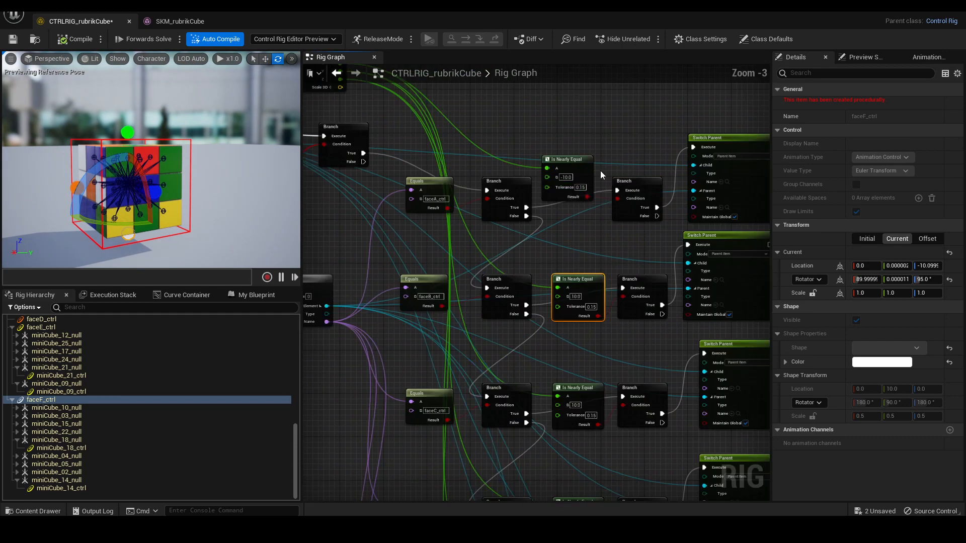
{"action": "scroll", "coordinate": [593, 170], "scroll_direction": "down", "scroll_amount": 2}
{"action": "left_click_drag", "start_coordinate": [714, 138], "coordinate": [475, 195]}
{"action": "scroll", "coordinate": [603, 186], "scroll_direction": "down", "scroll_amount": 8}
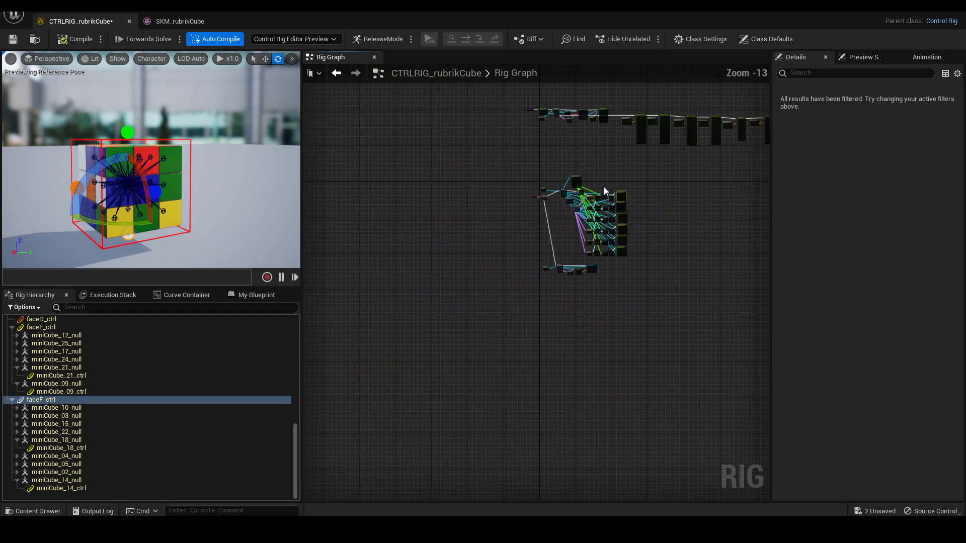
Go through the face control creation chain, highlighting each Get Transform and Spawn Transform Control pair in turn
{"action": "right_click_drag", "start_coordinate": [603, 186], "coordinate": [545, 227]}
{"action": "scroll", "coordinate": [562, 221], "scroll_direction": "up", "scroll_amount": 6}
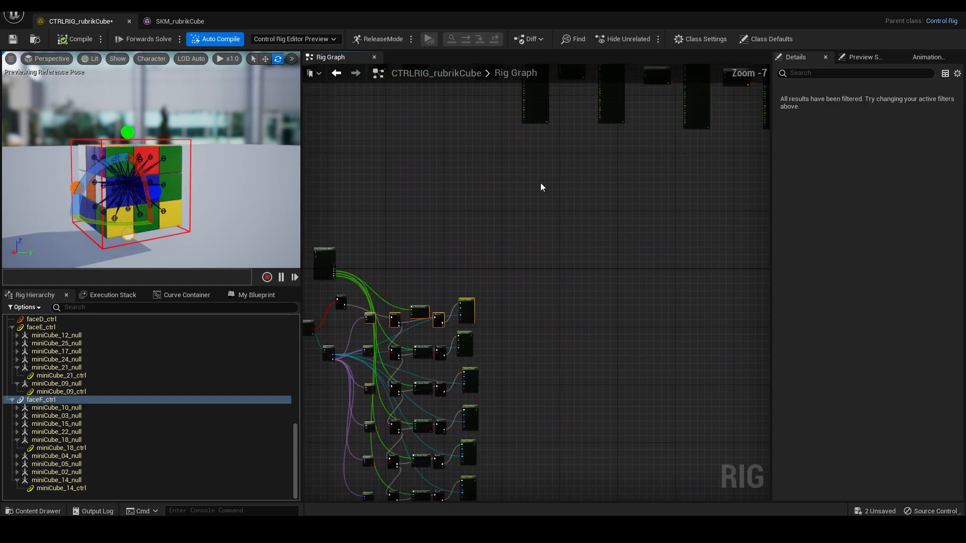
{"action": "left_click_drag", "start_coordinate": [550, 287], "coordinate": [551, 290]}
{"action": "right_click_drag", "start_coordinate": [573, 163], "coordinate": [489, 127]}
{"action": "scroll", "coordinate": [490, 127], "scroll_direction": "up", "scroll_amount": 2}
{"action": "left_click_drag", "start_coordinate": [494, 157], "coordinate": [592, 323]}
{"action": "right_click_drag", "start_coordinate": [657, 189], "coordinate": [505, 153]}
{"action": "left_click_drag", "start_coordinate": [498, 156], "coordinate": [545, 262]}
{"action": "right_click_drag", "start_coordinate": [668, 179], "coordinate": [552, 164]}
{"action": "left_click_drag", "start_coordinate": [535, 144], "coordinate": [595, 302]}
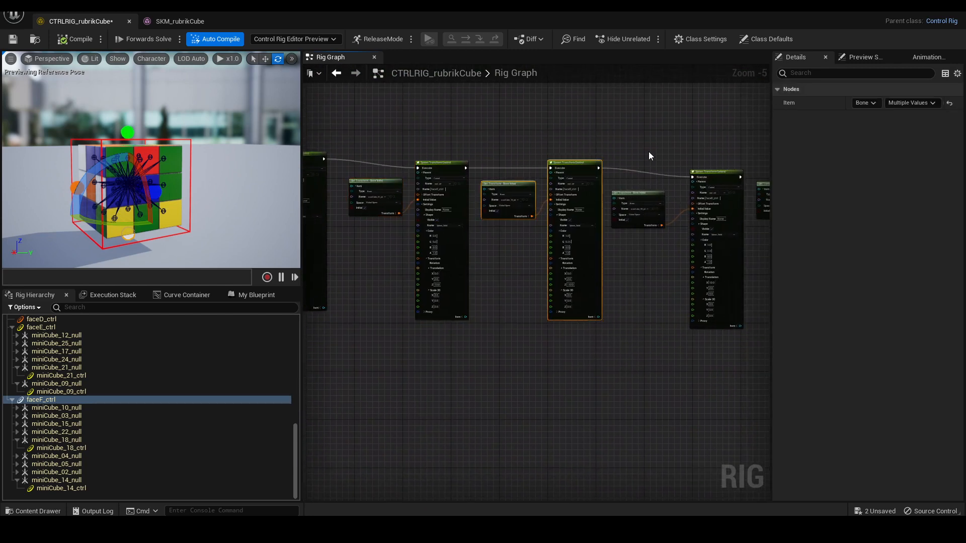
{"action": "right_click_drag", "start_coordinate": [649, 155], "coordinate": [510, 156]}
{"action": "left_click_drag", "start_coordinate": [498, 159], "coordinate": [623, 322]}
Return to the Forwards Solve graph and highlight the faceA_ctrl row of comparison, Branch and Switch Parent nodes again
{"action": "right_click_drag", "start_coordinate": [452, 463], "coordinate": [620, 252]}
{"action": "left_click_drag", "start_coordinate": [618, 247], "coordinate": [391, 274]}
{"action": "right_click_drag", "start_coordinate": [662, 267], "coordinate": [685, 243]}
{"action": "scroll", "coordinate": [686, 243], "scroll_direction": "up", "scroll_amount": 1}
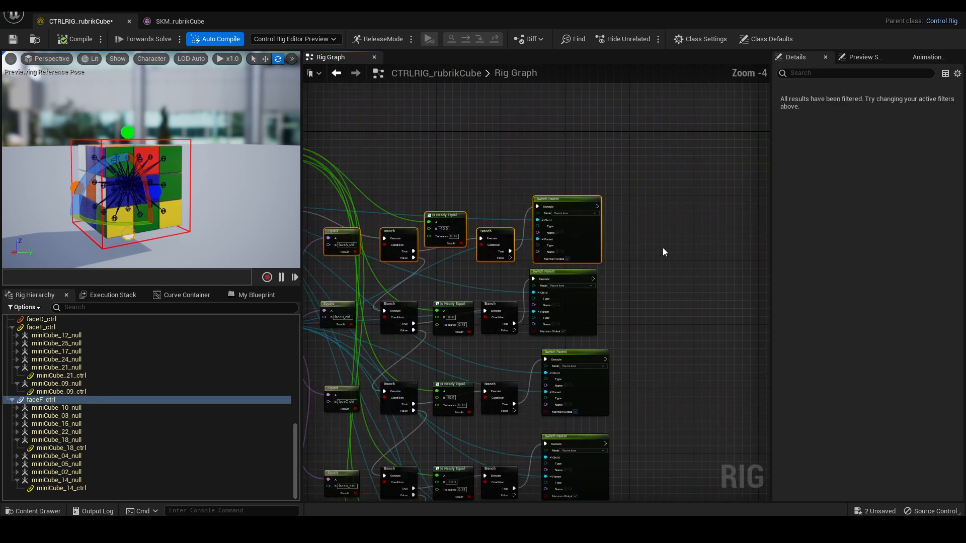
{"action": "left_click_drag", "start_coordinate": [654, 202], "coordinate": [360, 249]}
Check the B values of the Is Nearly Equal nodes in the faceA_ctrl and faceB_ctrl rows
{"action": "right_click_drag", "start_coordinate": [448, 267], "coordinate": [511, 230]}
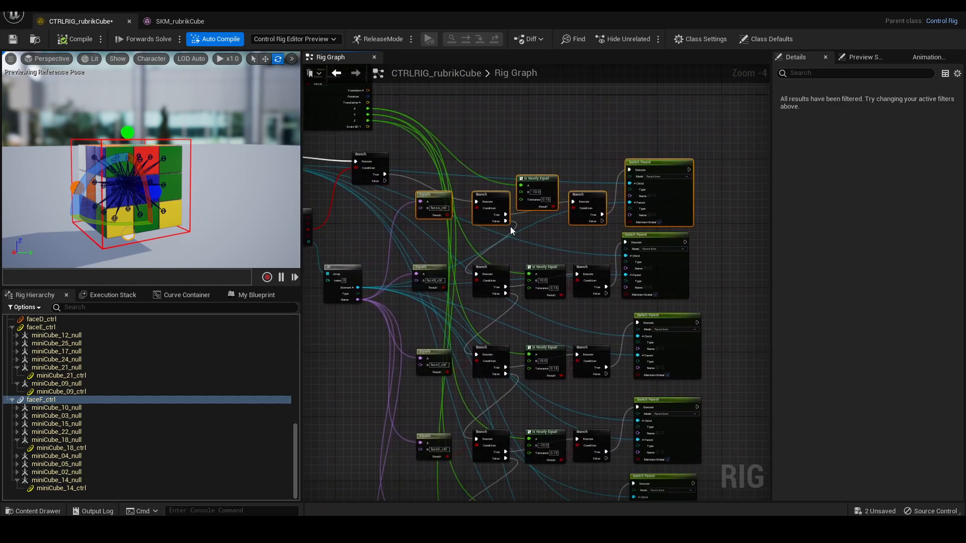
{"action": "scroll", "coordinate": [510, 230], "scroll_direction": "up", "scroll_amount": 2}
{"action": "key", "text": "Return"}
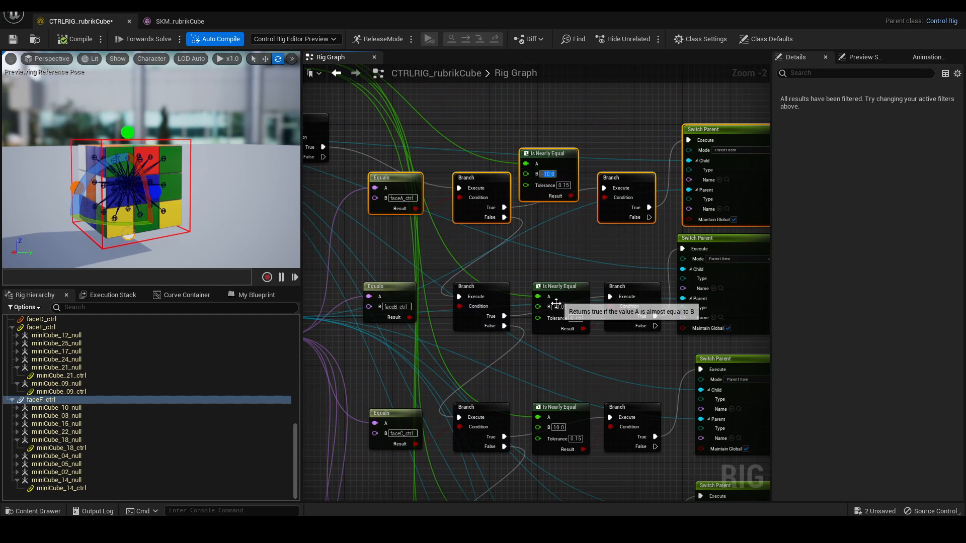
{"action": "left_click", "coordinate": [558, 306]}
{"action": "key", "text": "Return"}
View the cube up close, and highlight further face rows of the graph down to the last row's Switch Parent
{"action": "scroll", "coordinate": [132, 165], "scroll_direction": "up", "scroll_amount": 5}
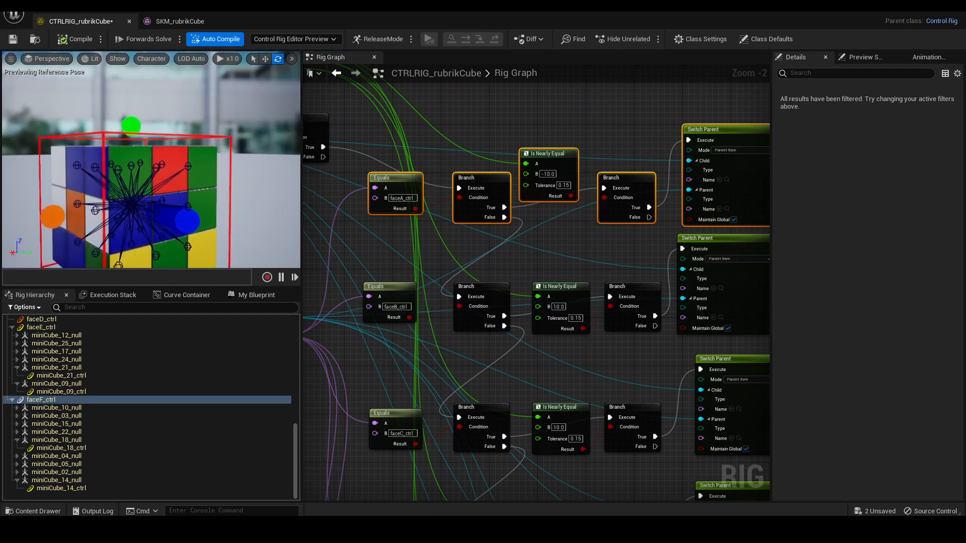
{"action": "scroll", "coordinate": [514, 203], "scroll_direction": "down", "scroll_amount": 4}
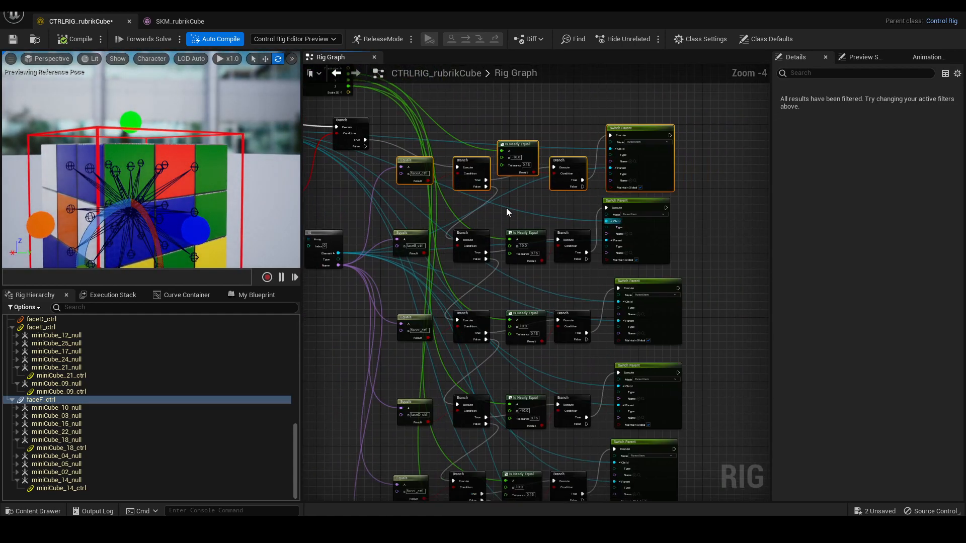
{"action": "left_click_drag", "start_coordinate": [453, 201], "coordinate": [453, 200]}
{"action": "left_click_drag", "start_coordinate": [578, 213], "coordinate": [451, 239]}
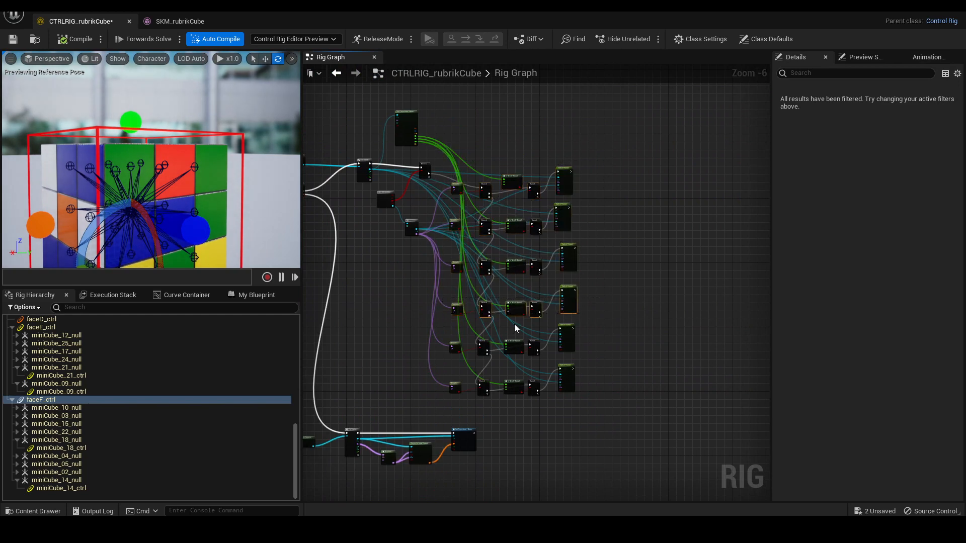
{"action": "left_click_drag", "start_coordinate": [450, 363], "coordinate": [450, 363]}
{"action": "left_click_drag", "start_coordinate": [624, 377], "coordinate": [437, 405]}
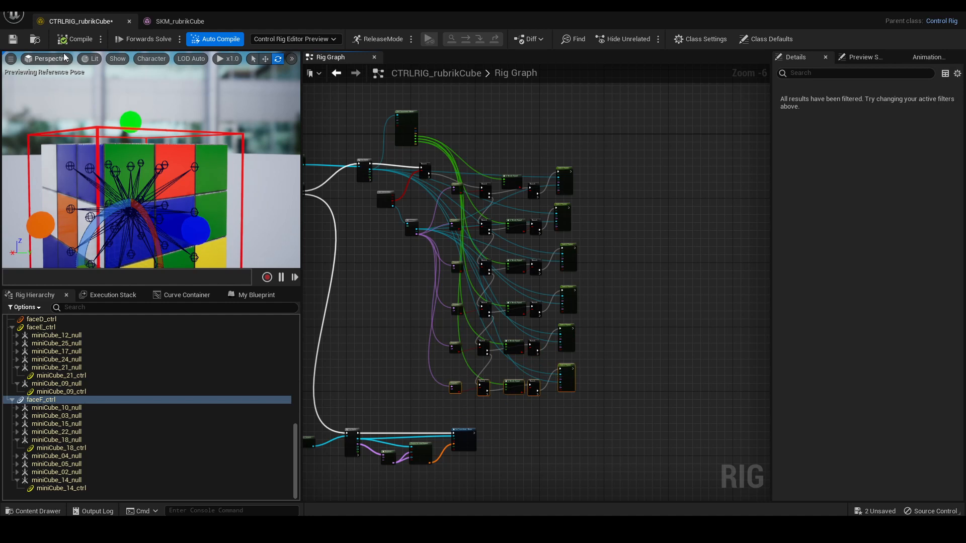
Recompile the rig to reset the cube, and review the hierarchy under root_ctrl and the whole Forwards Solve graph
{"action": "scroll", "coordinate": [15, 422], "scroll_direction": "up", "scroll_amount": 10}
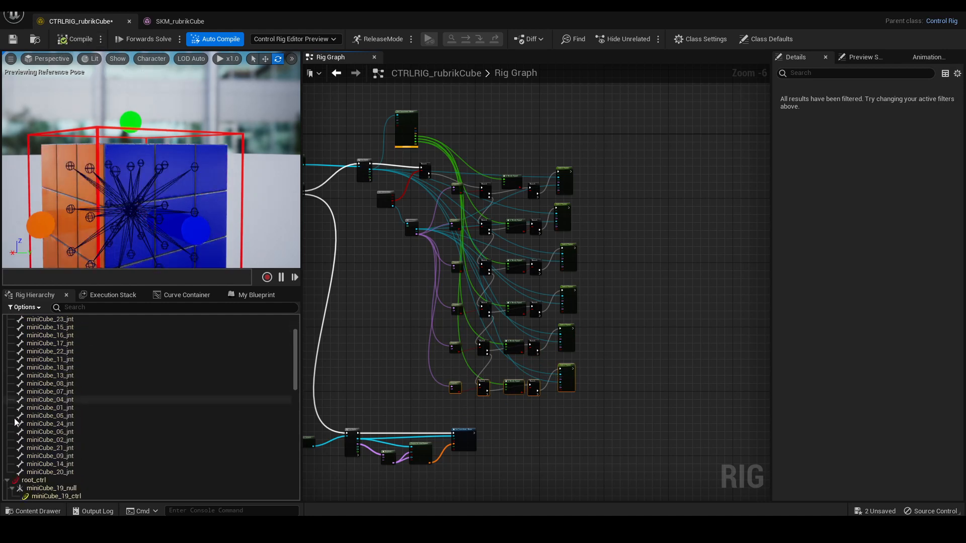
{"action": "scroll", "coordinate": [14, 421], "scroll_direction": "down", "scroll_amount": 3}
{"action": "left_click", "coordinate": [8, 432]}
{"action": "left_click", "coordinate": [7, 487]}
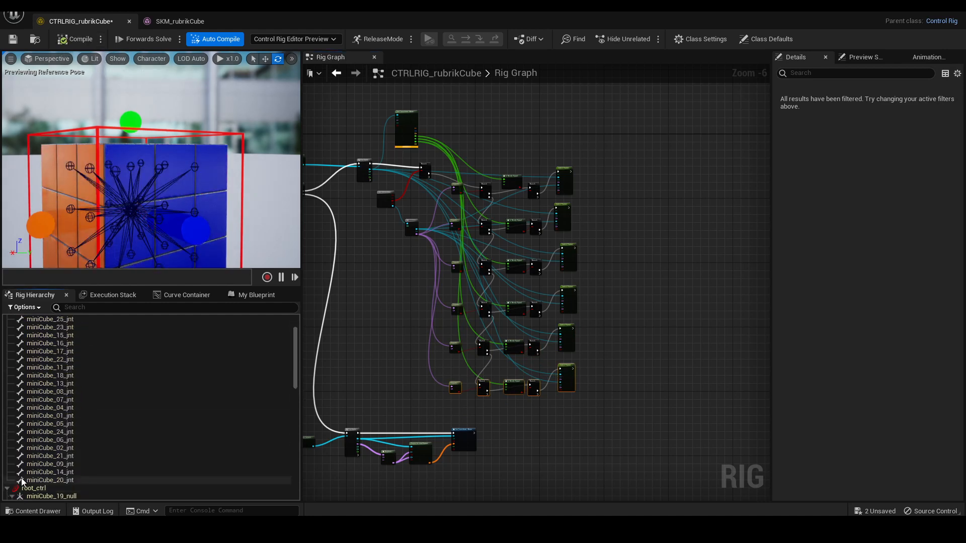
{"action": "scroll", "coordinate": [22, 478], "scroll_direction": "down", "scroll_amount": 6}
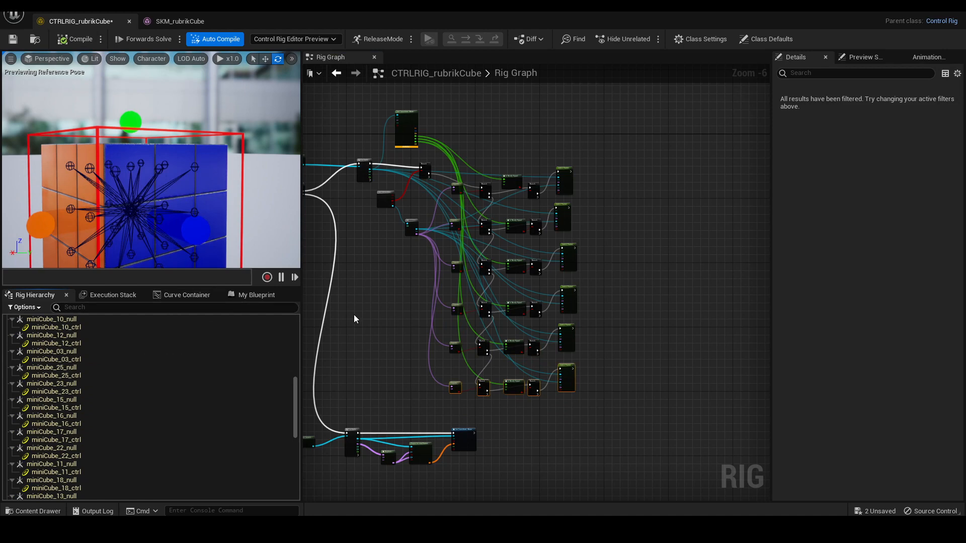
{"action": "right_click_drag", "start_coordinate": [354, 318], "coordinate": [483, 244]}
{"action": "scroll", "coordinate": [493, 266], "scroll_direction": "down", "scroll_amount": 2}
{"action": "right_click_drag", "start_coordinate": [506, 285], "coordinate": [475, 305]}
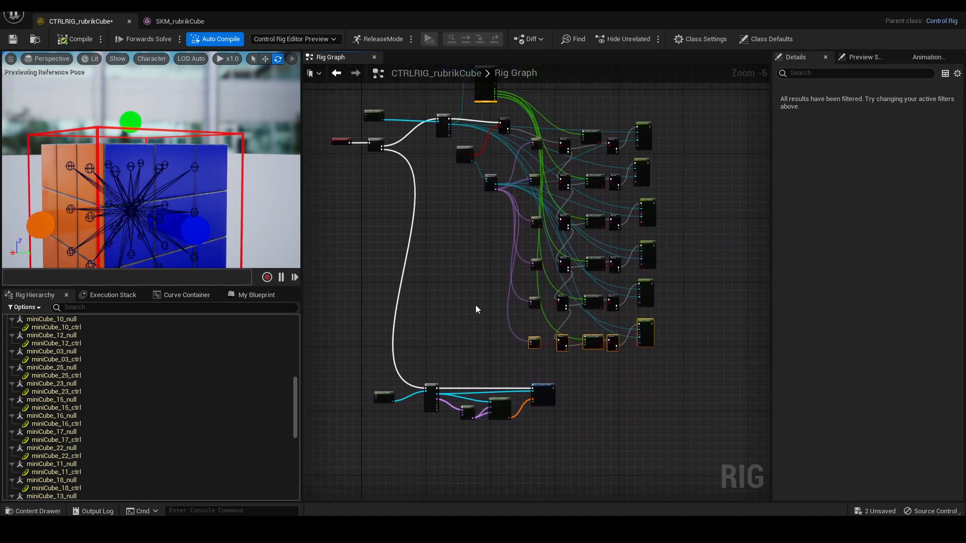